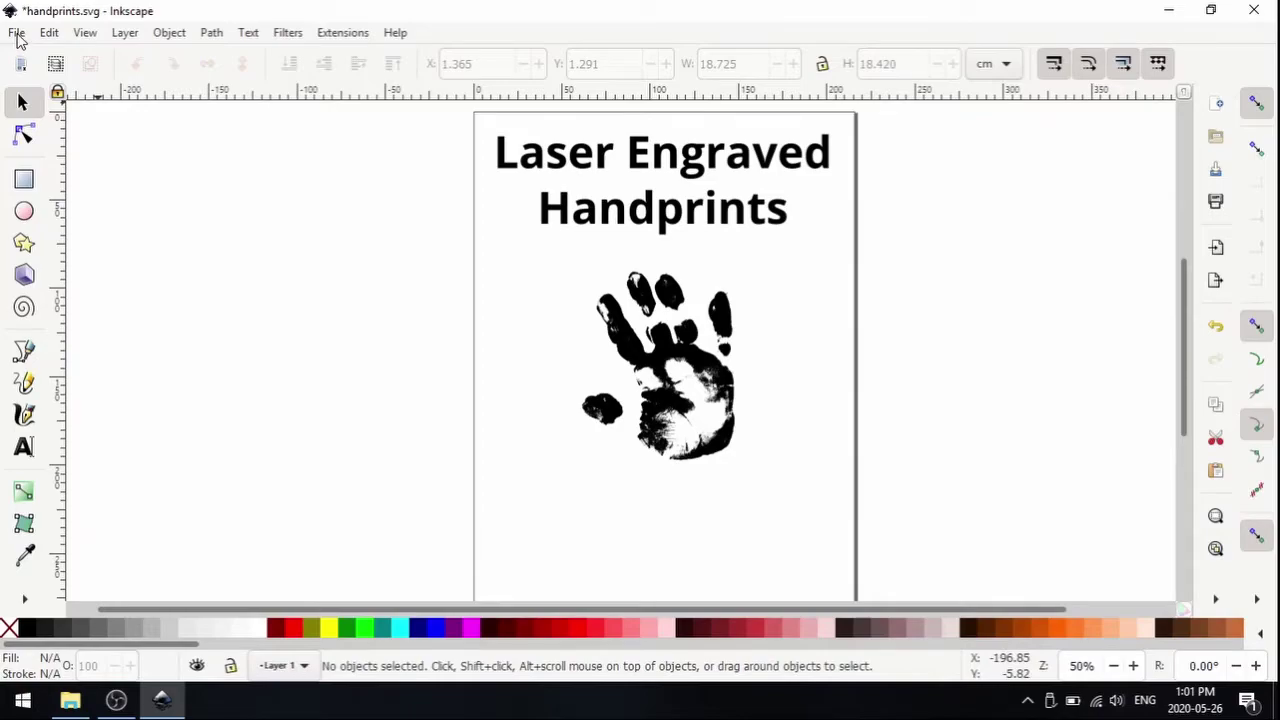
Create a new blank document and close the docked Fill and Stroke panel.
{"action": "left_click", "coordinate": [16, 34]}
{"action": "left_click", "coordinate": [40, 55]}
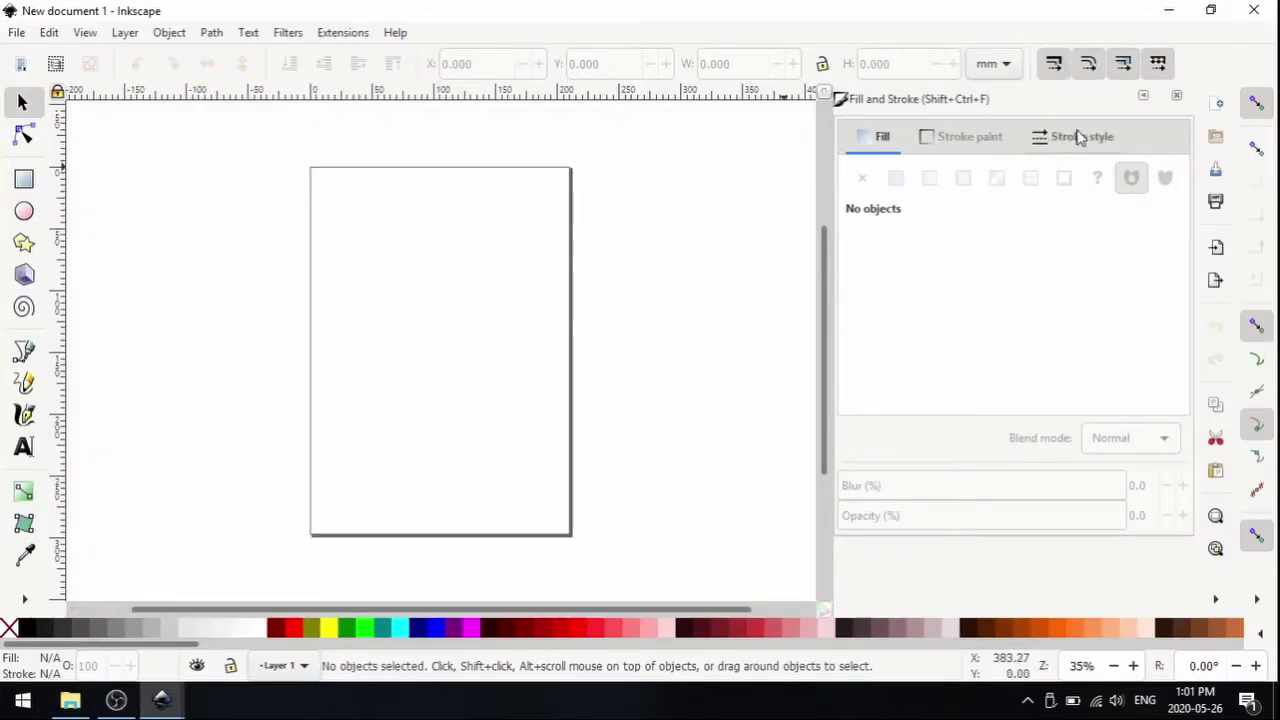
{"action": "left_click", "coordinate": [1176, 95]}
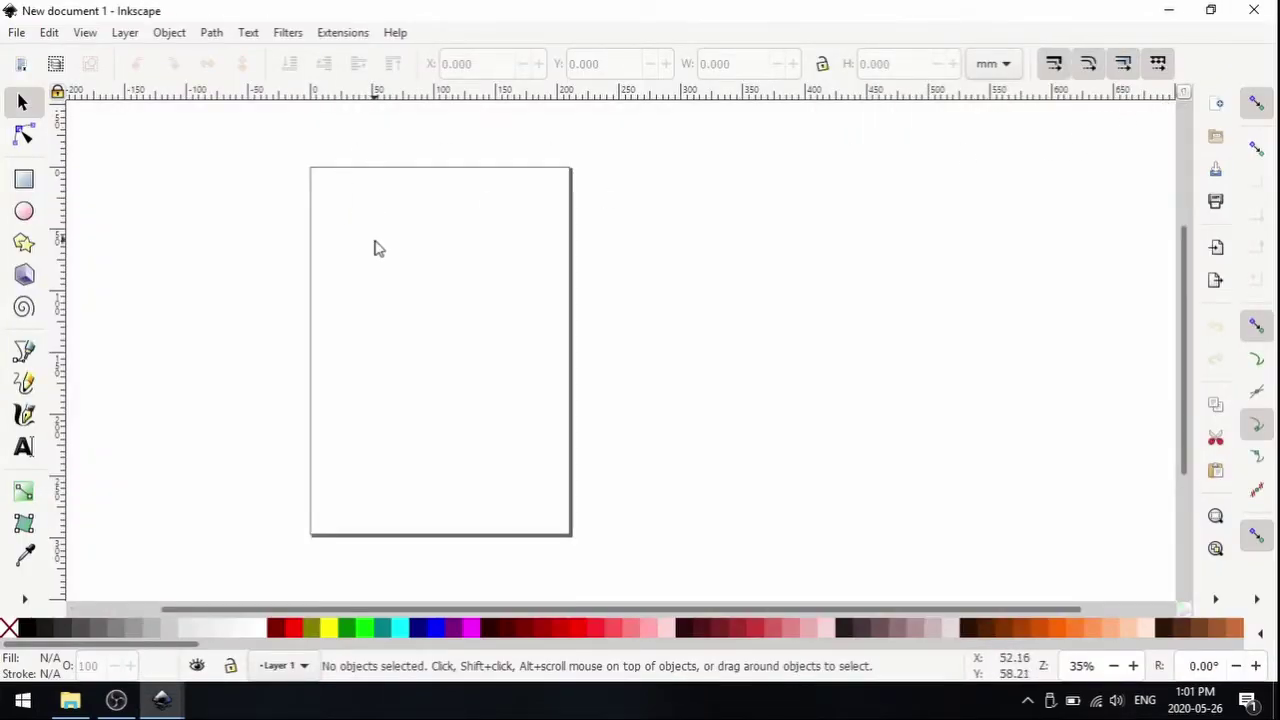
{"action": "scroll", "coordinate": [365, 258], "scroll_direction": "left", "scroll_amount": 5}
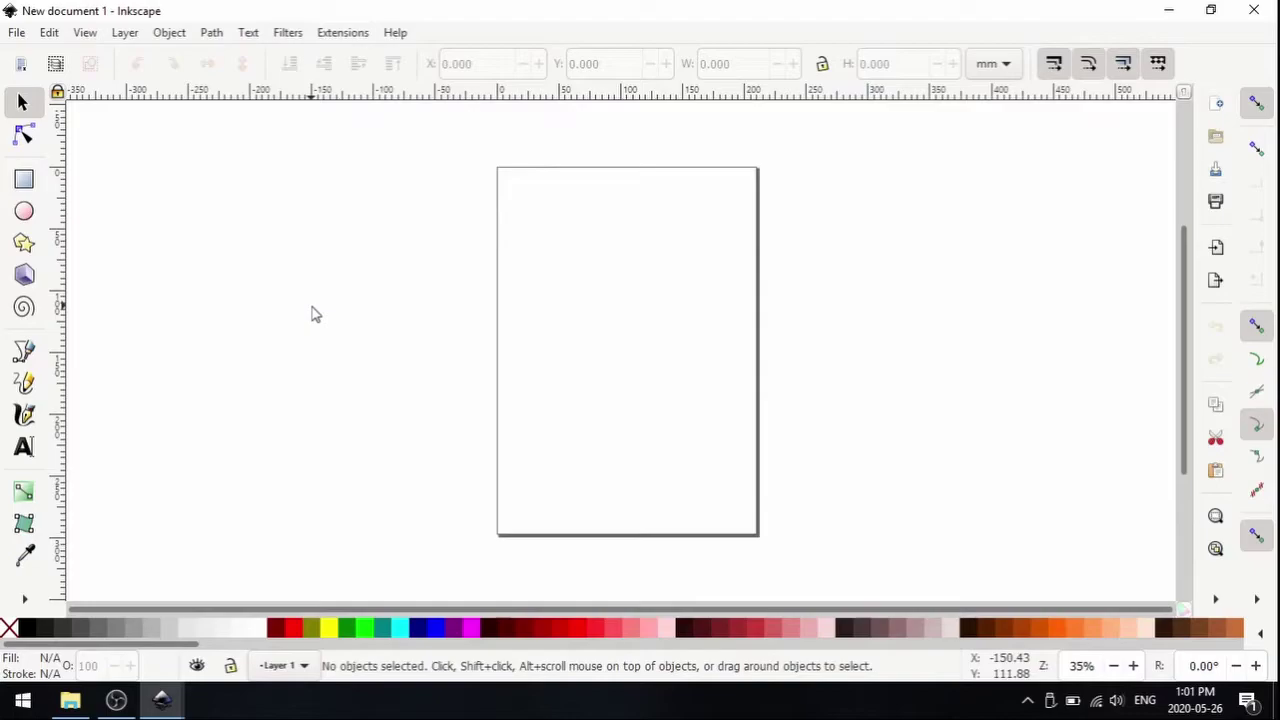
{"action": "left_click", "coordinate": [16, 34]}
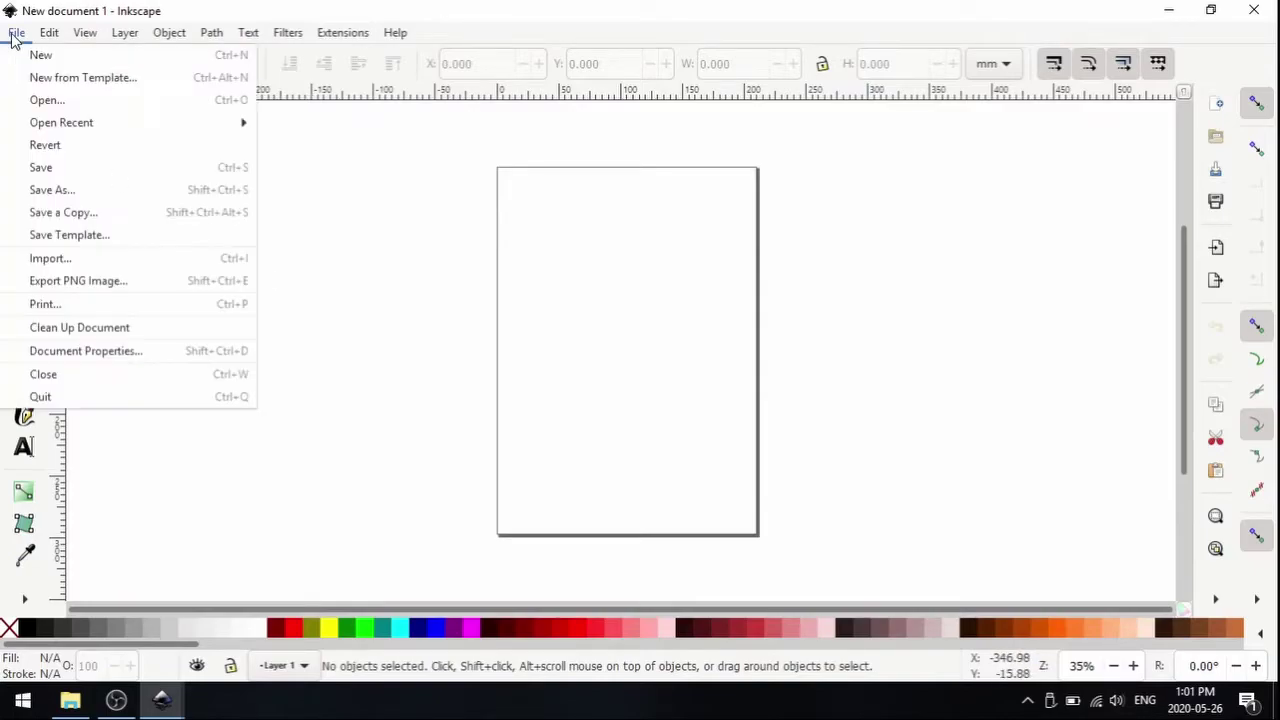
Import the handprint2 photo as an embedded JPEG image.
{"action": "left_click", "coordinate": [86, 268]}
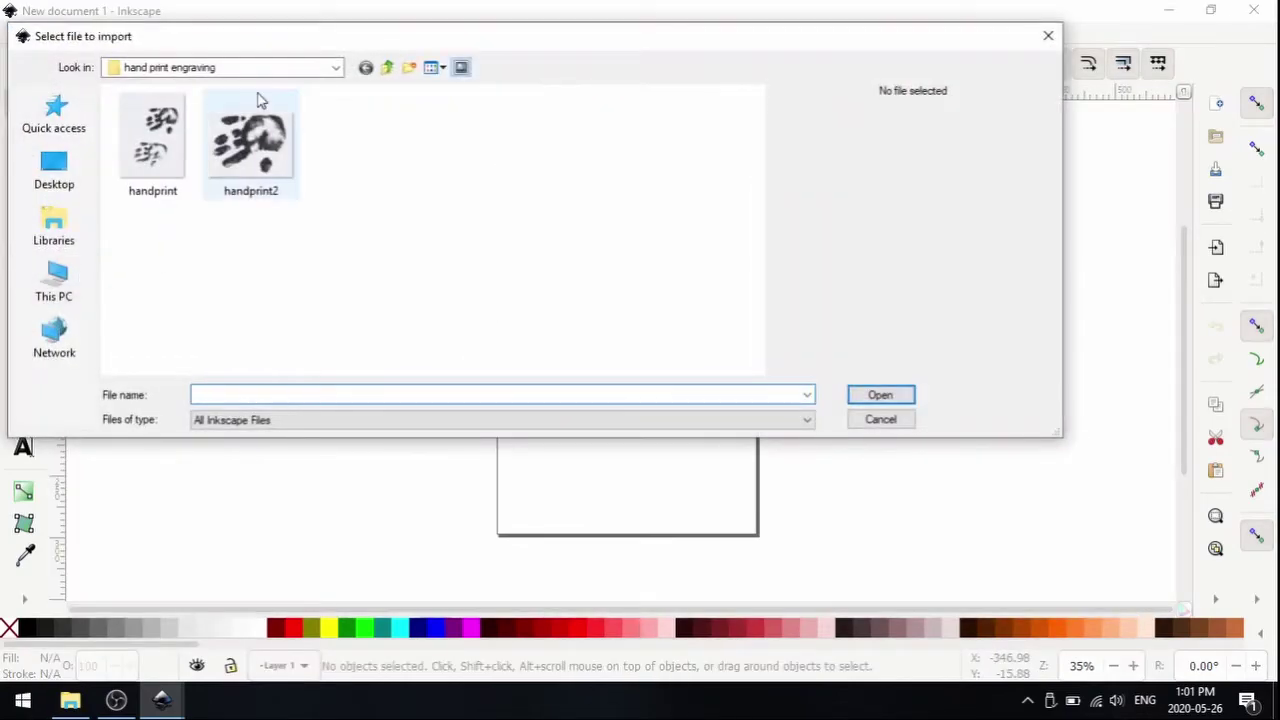
{"action": "left_click", "coordinate": [256, 145]}
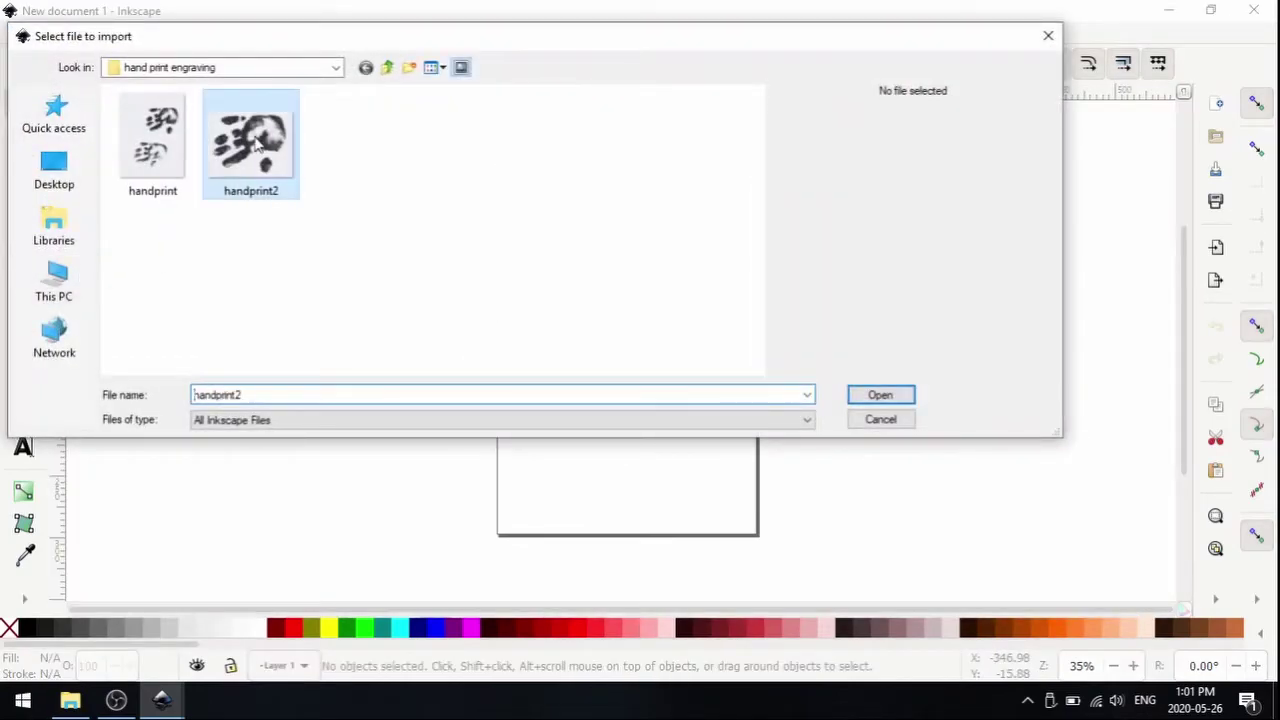
{"action": "left_click", "coordinate": [878, 396]}
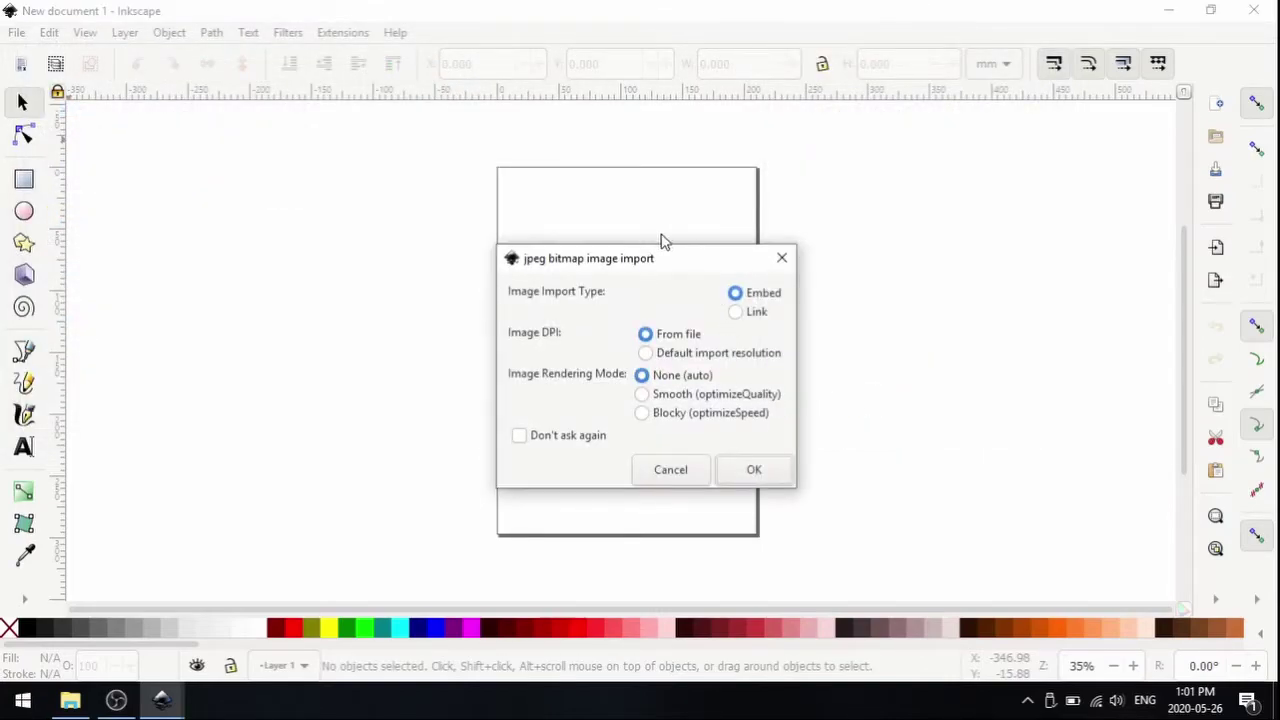
{"action": "left_click", "coordinate": [768, 476]}
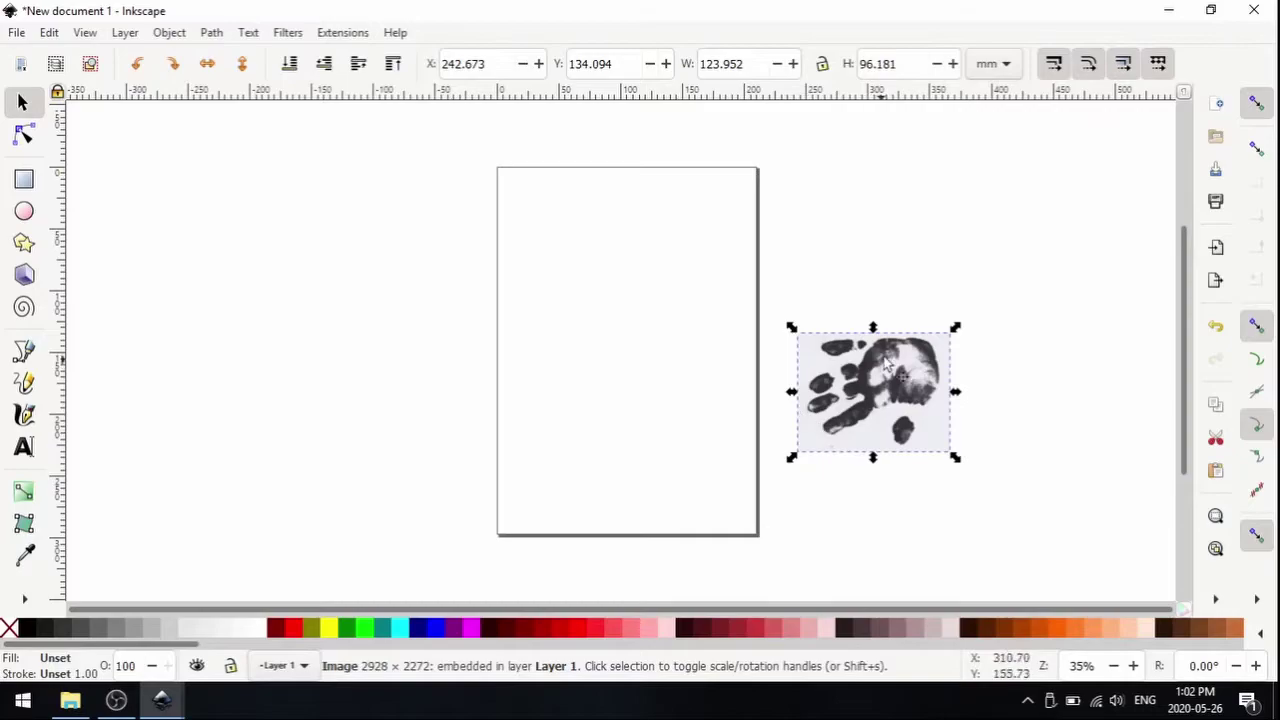
Move the handprint onto the page, rotate it 90° clockwise, and shift it right of centre.
{"action": "left_click_drag", "start_coordinate": [886, 366], "coordinate": [562, 314]}
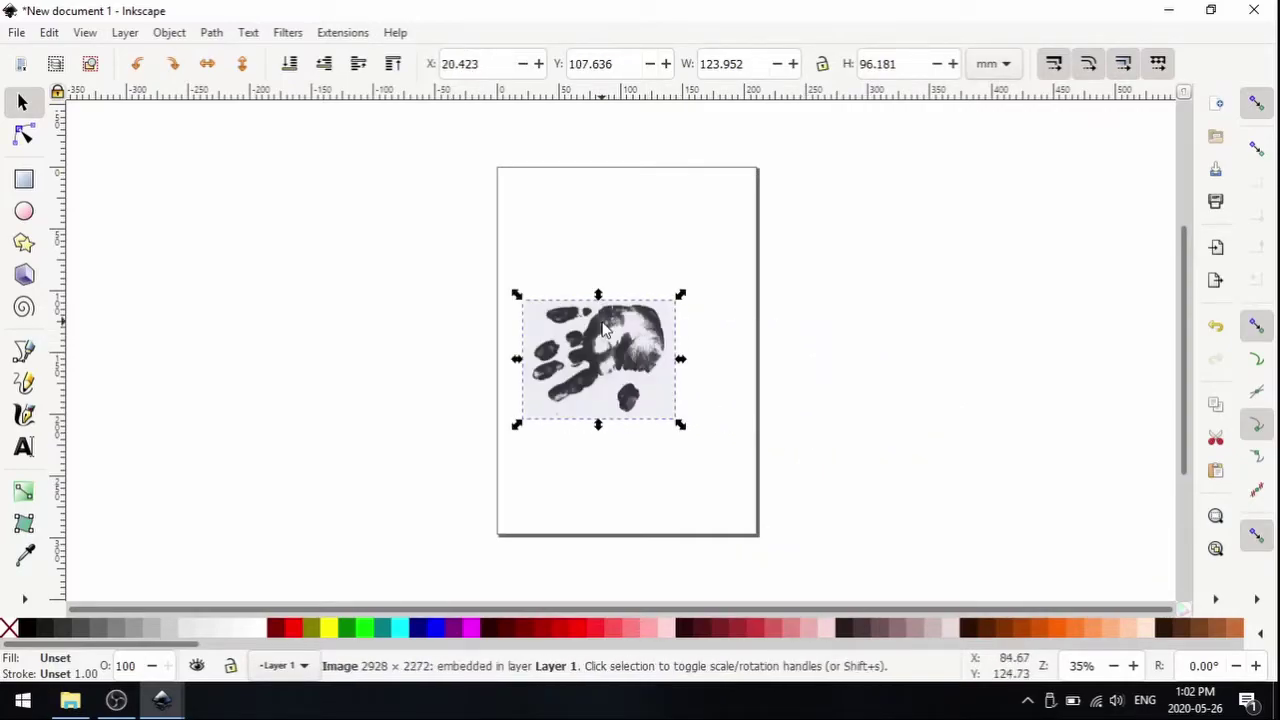
{"action": "left_click", "coordinate": [174, 65]}
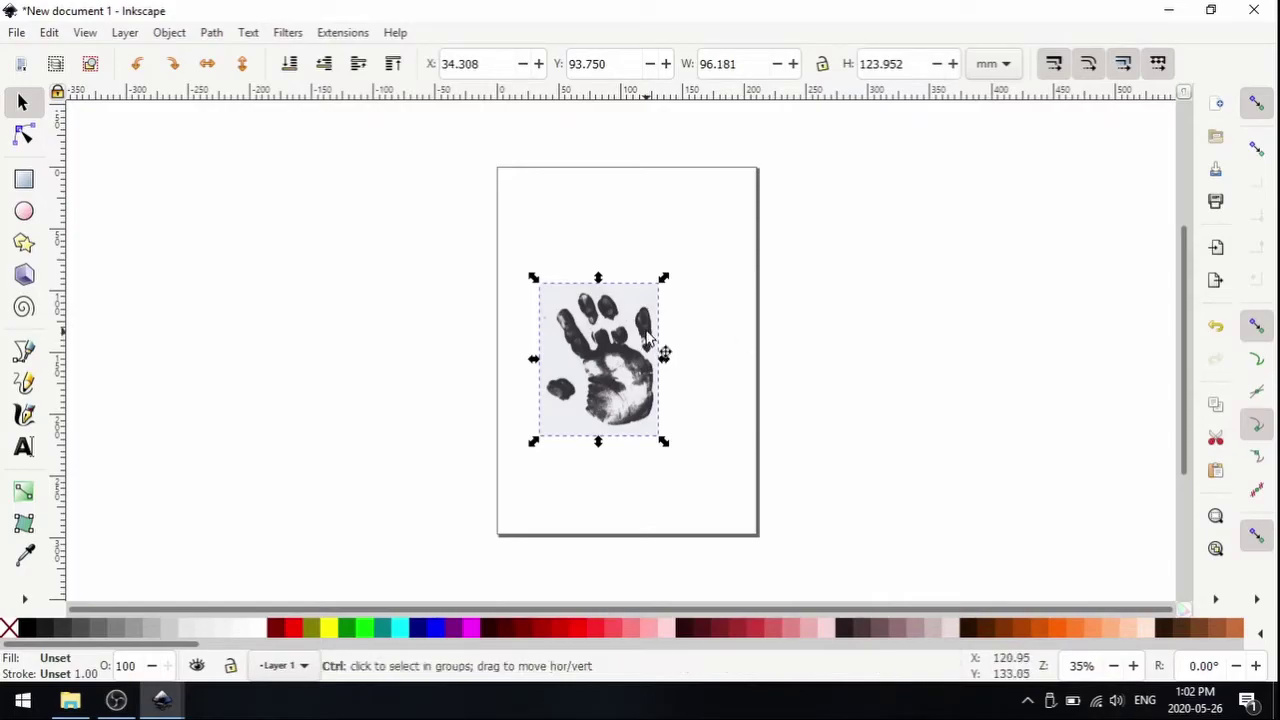
{"action": "left_click_drag", "start_coordinate": [650, 340], "coordinate": [774, 332]}
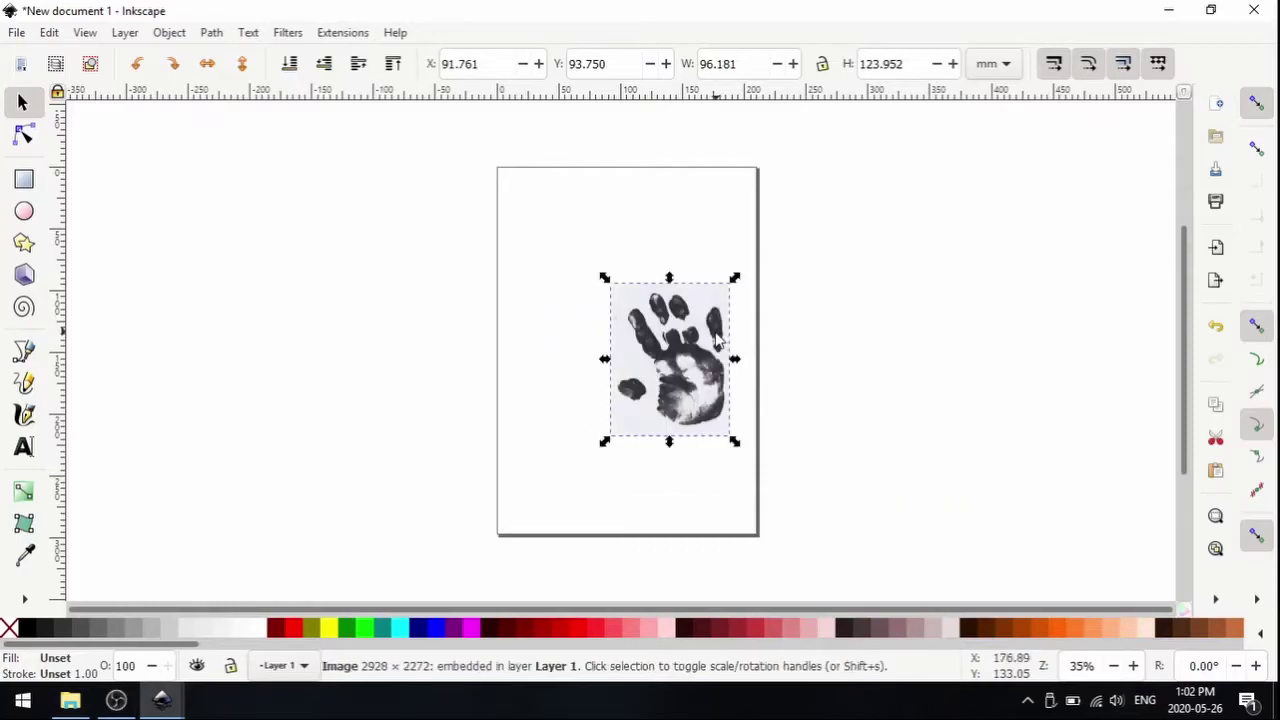
{"action": "scroll", "coordinate": [745, 354], "scroll_direction": "up", "scroll_amount": 2}
{"action": "scroll", "coordinate": [737, 354], "scroll_direction": "down", "scroll_amount": 2}
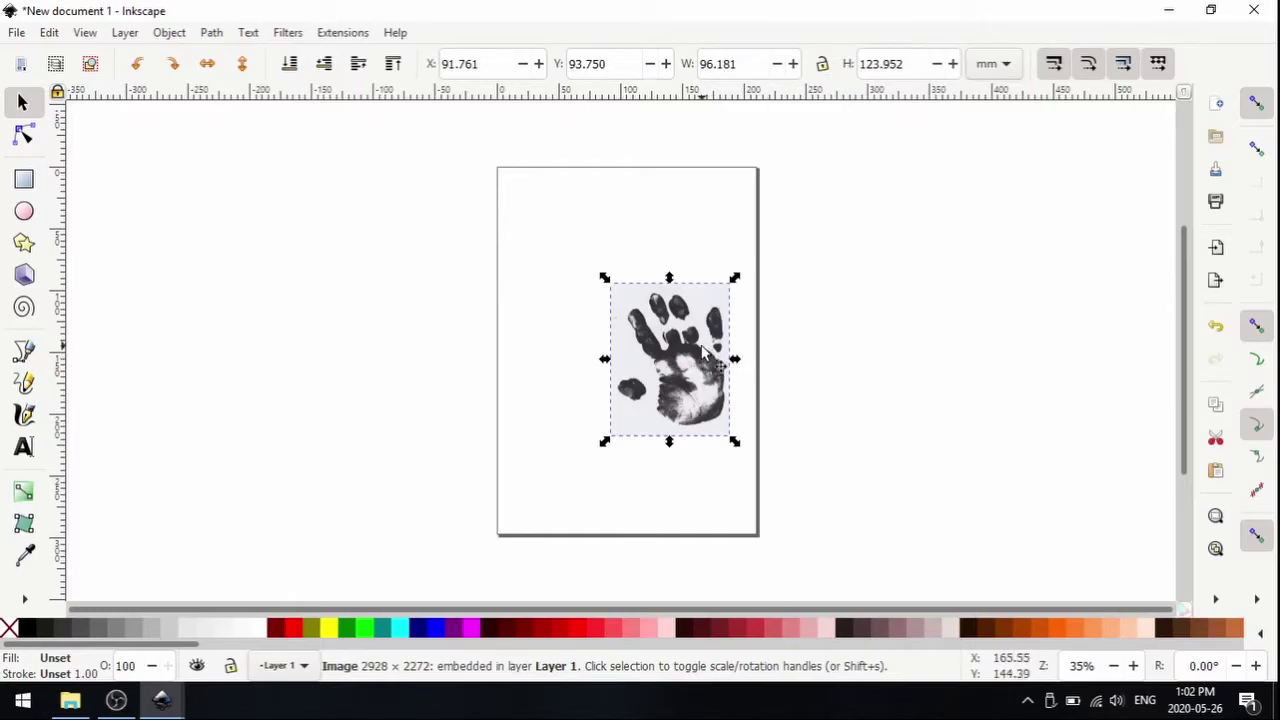
Zoom deep into a finger edge of the handprint photo to inspect its detail.
{"action": "key", "text": "ctrl"}
{"action": "scroll", "coordinate": [703, 318], "scroll_direction": "up", "scroll_amount": 5}
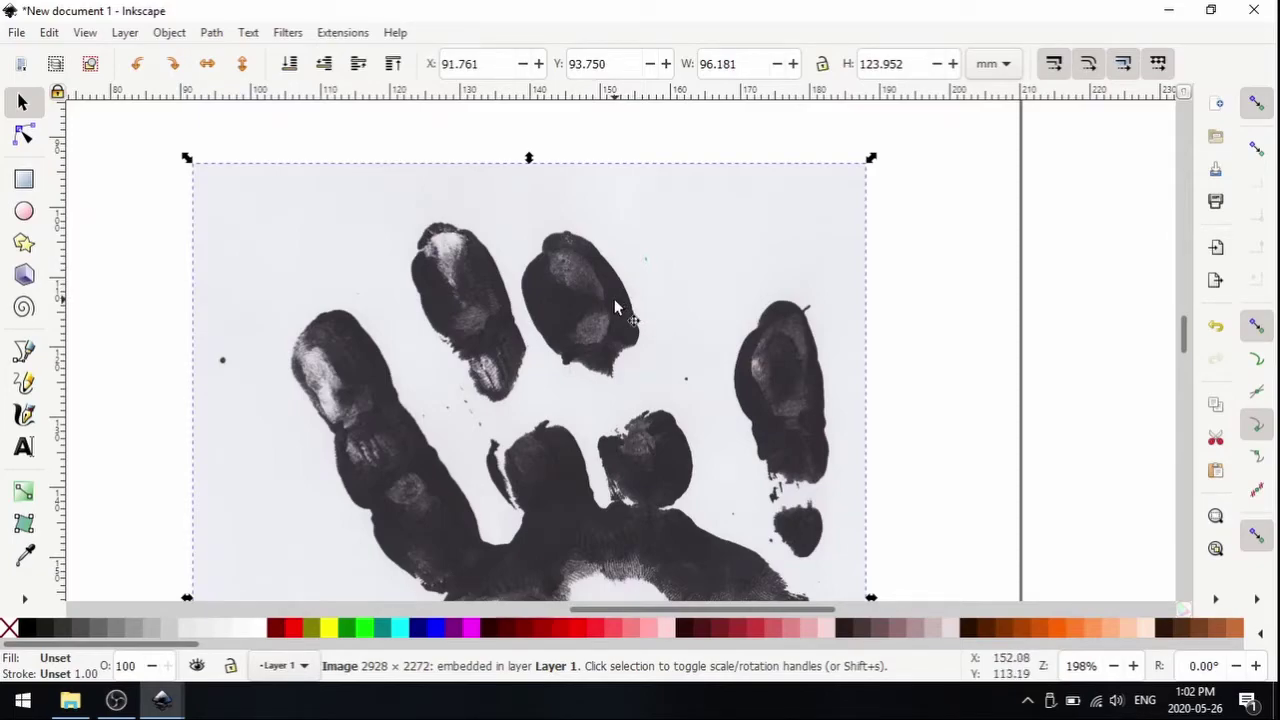
{"action": "key", "text": "ctrl"}
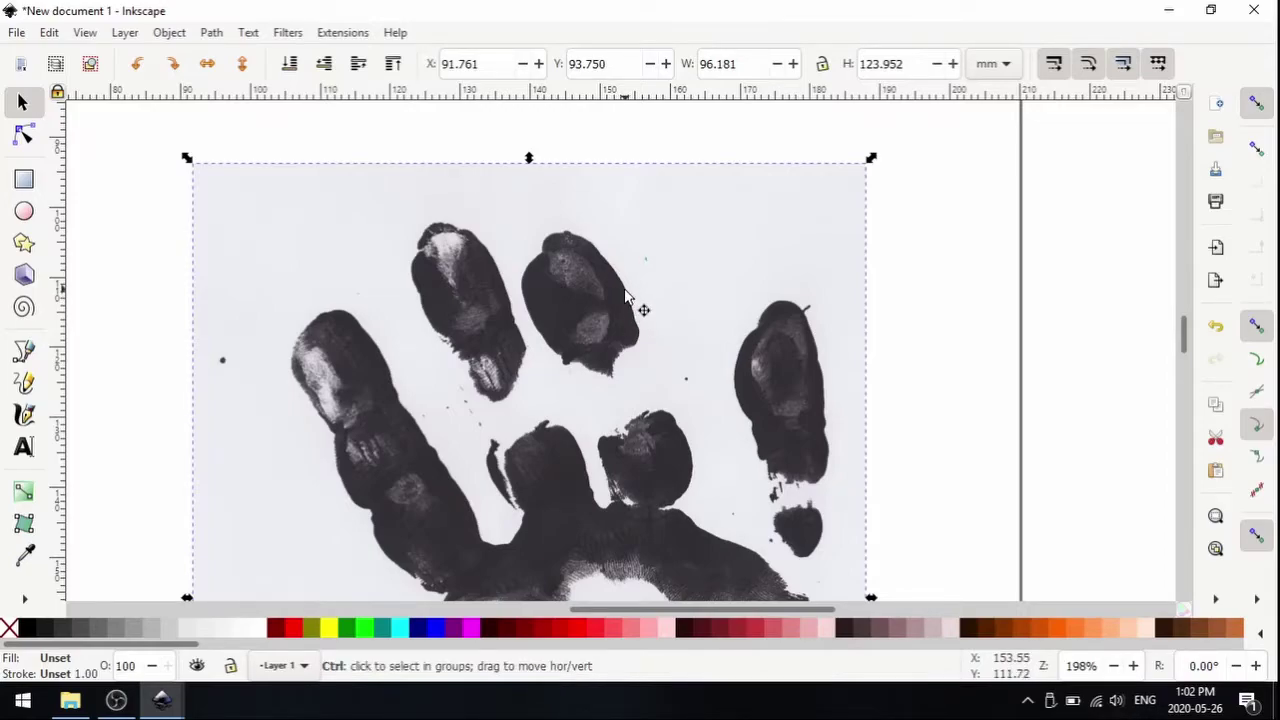
{"action": "scroll", "coordinate": [624, 296], "scroll_direction": "up", "scroll_amount": 3}
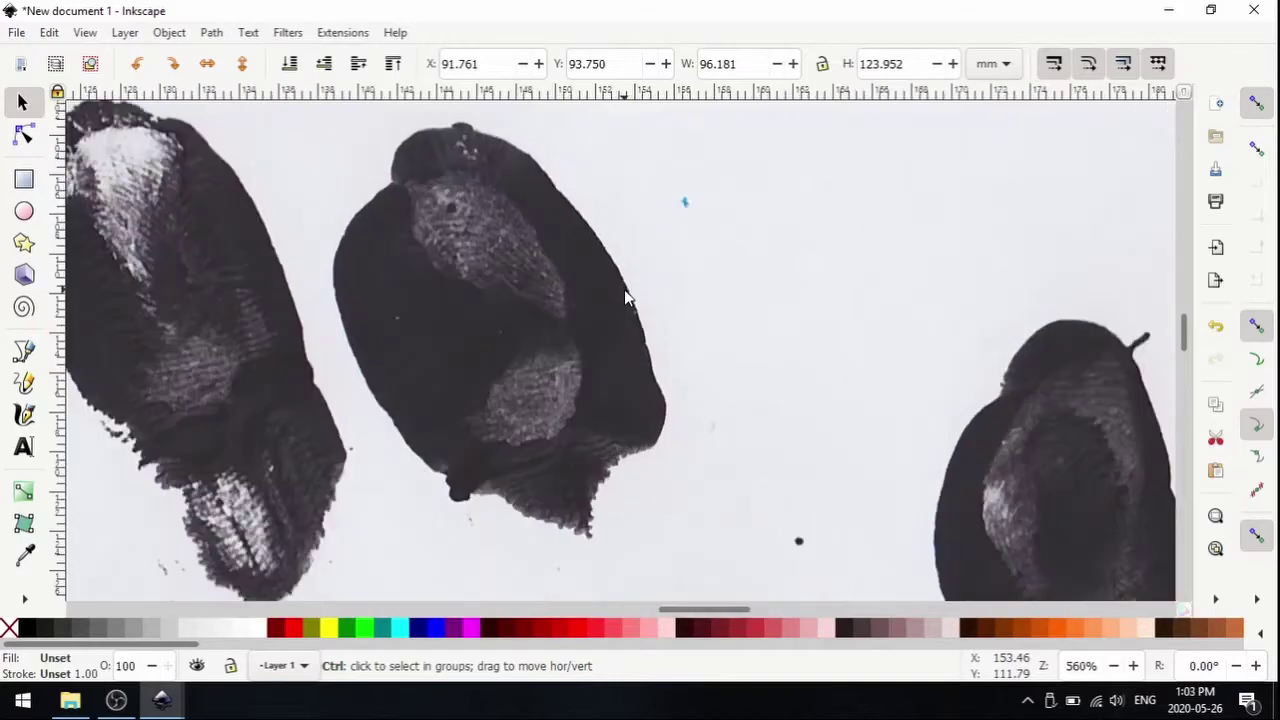
{"action": "scroll", "coordinate": [624, 296], "scroll_direction": "up", "scroll_amount": 5}
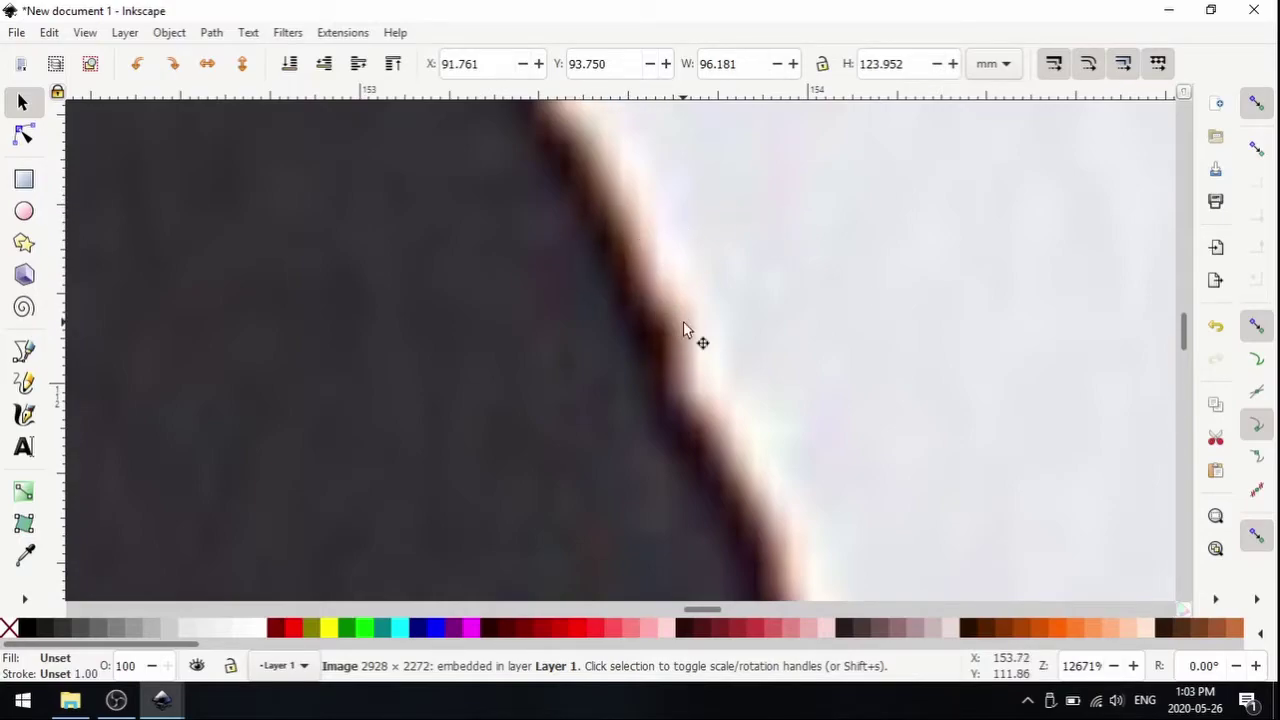
Zoom back out to 99% and nudge the photo right to X 101.115.
{"action": "scroll", "coordinate": [643, 308], "scroll_direction": "down", "scroll_amount": 5, "text": "ctrl"}
{"action": "scroll", "coordinate": [641, 312], "scroll_direction": "down", "scroll_amount": 3, "text": "ctrl"}
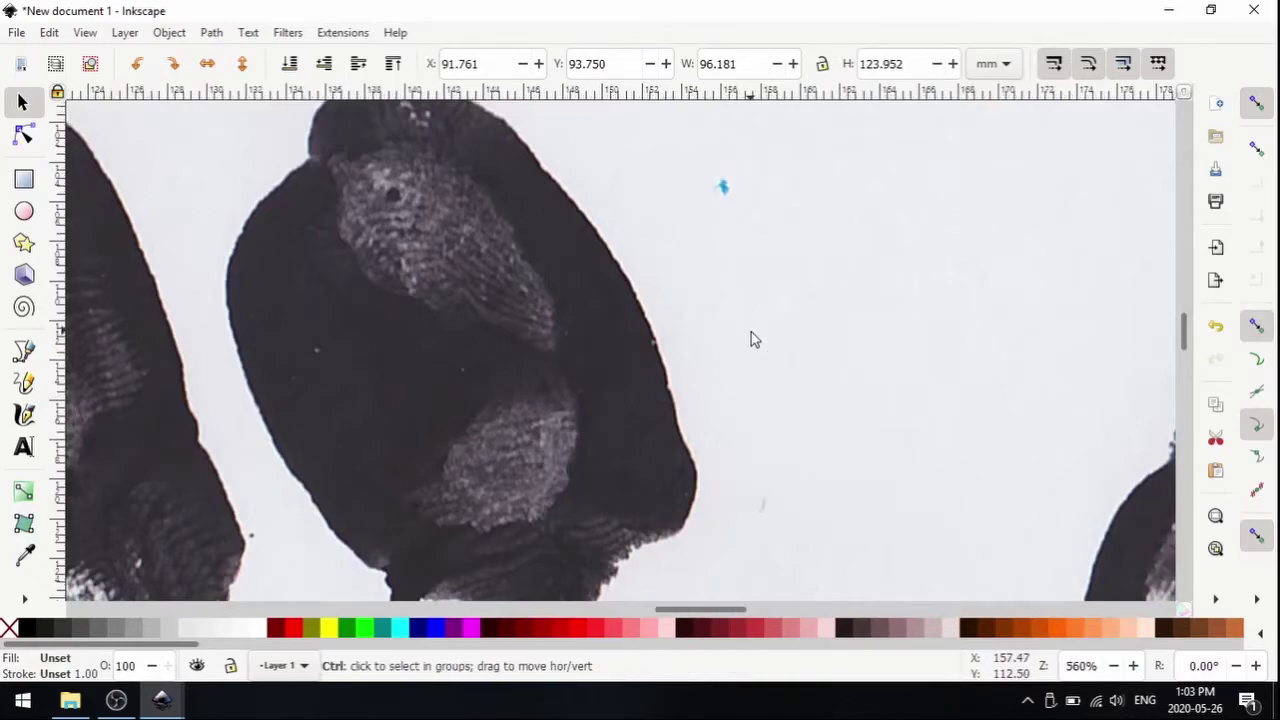
{"action": "scroll", "coordinate": [755, 338], "scroll_direction": "down", "scroll_amount": 1, "text": "ctrl"}
{"action": "scroll", "coordinate": [755, 340], "scroll_direction": "down", "scroll_amount": 3, "text": "ctrl"}
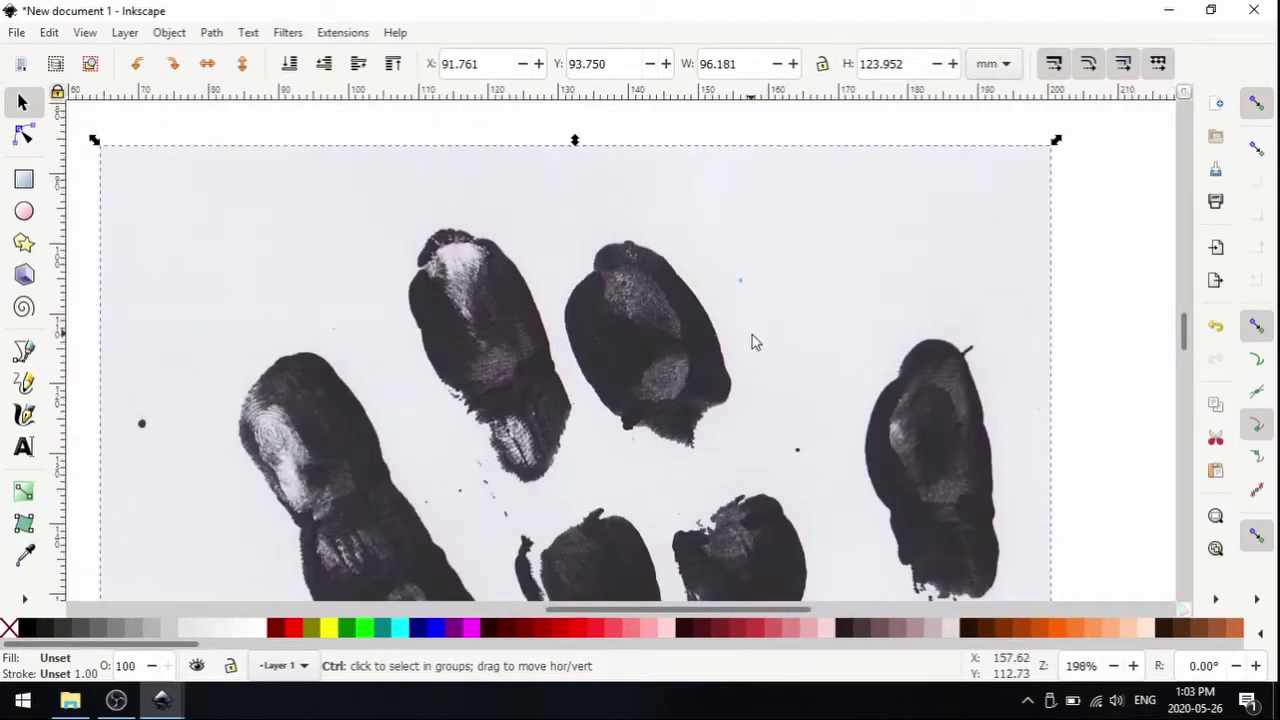
{"action": "scroll", "coordinate": [755, 342], "scroll_direction": "down", "scroll_amount": 1, "text": "ctrl"}
{"action": "scroll", "coordinate": [755, 342], "scroll_direction": "down", "scroll_amount": 2}
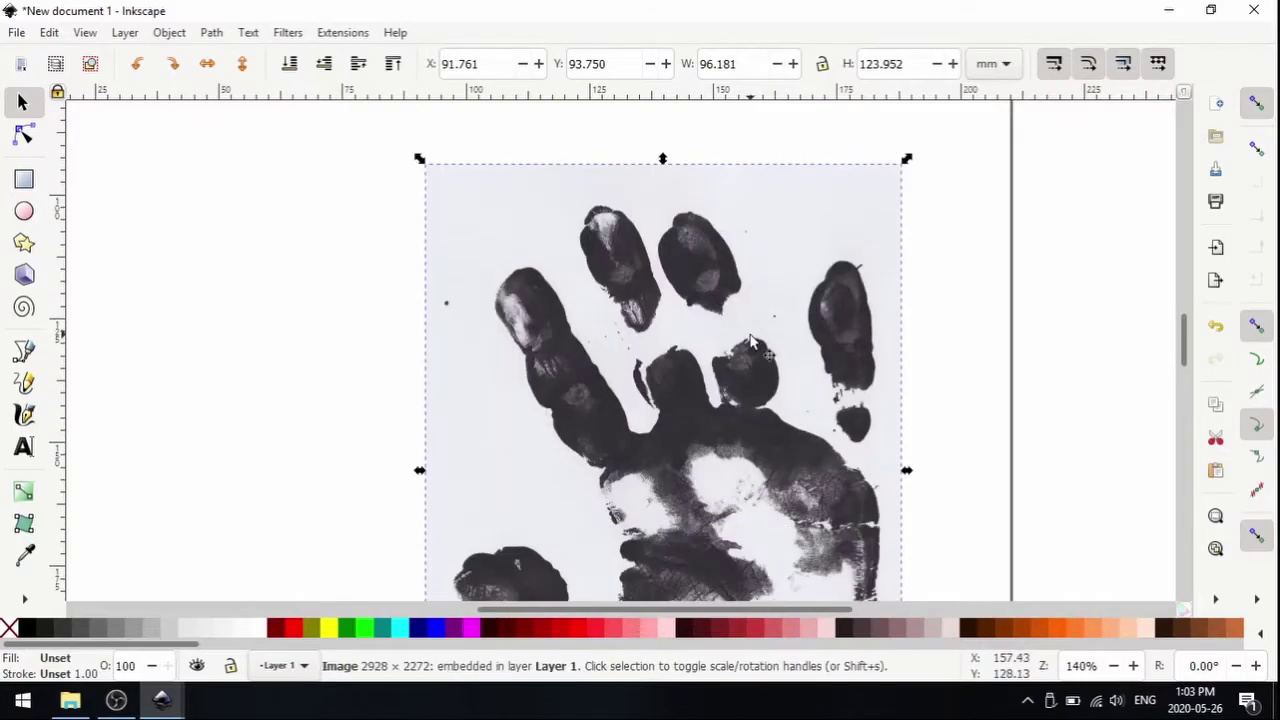
{"action": "scroll", "coordinate": [750, 335], "scroll_direction": "down", "scroll_amount": 1}
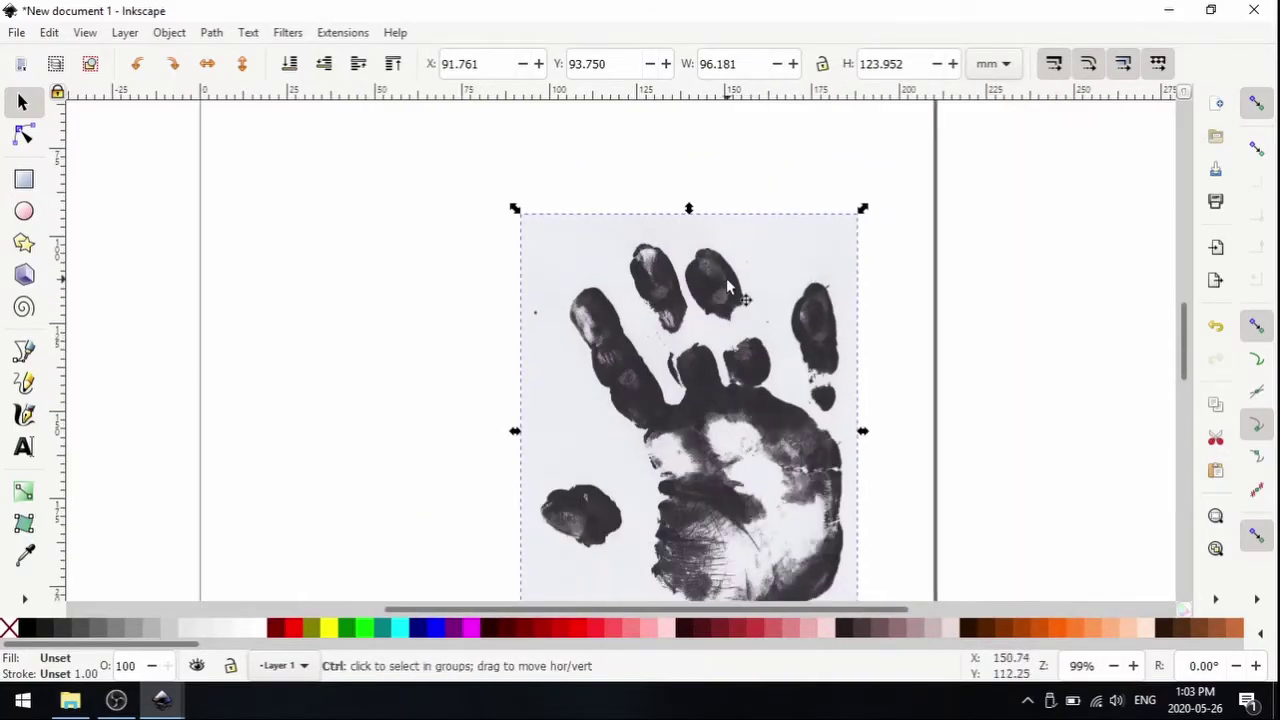
{"action": "left_click_drag", "start_coordinate": [749, 273], "coordinate": [755, 280]}
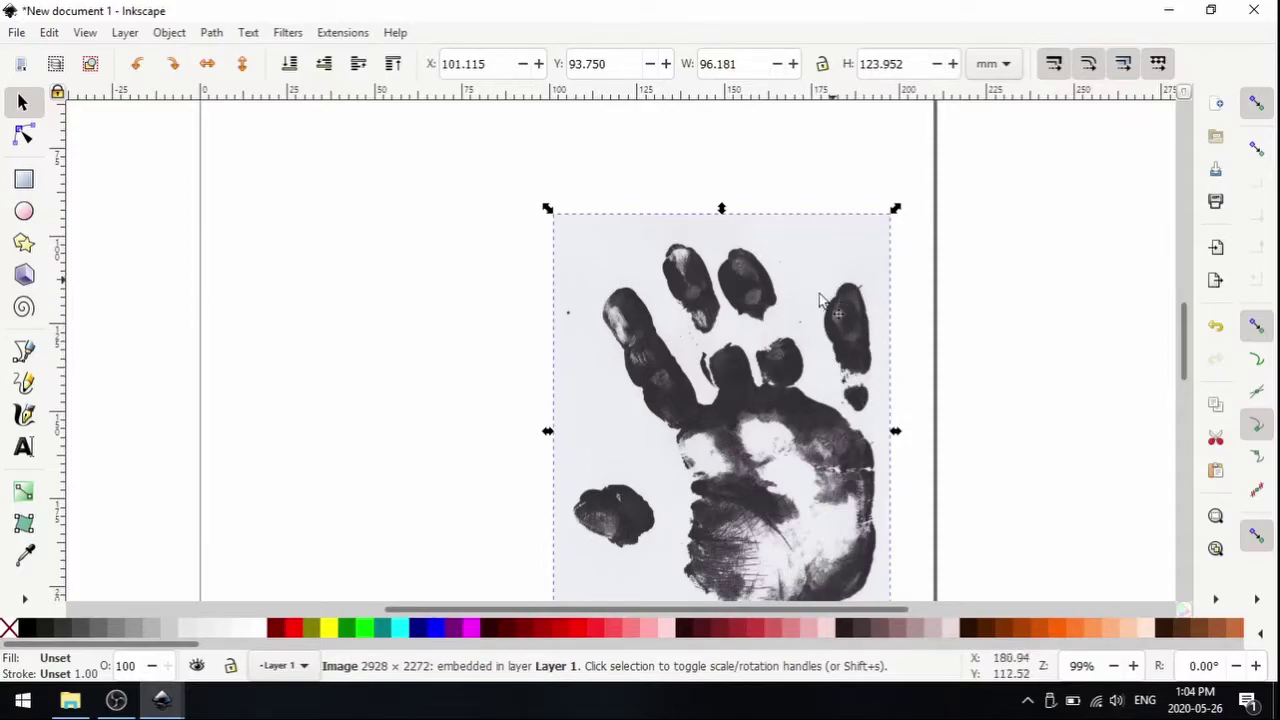
{"action": "scroll", "coordinate": [835, 367], "scroll_direction": "down", "scroll_amount": 2}
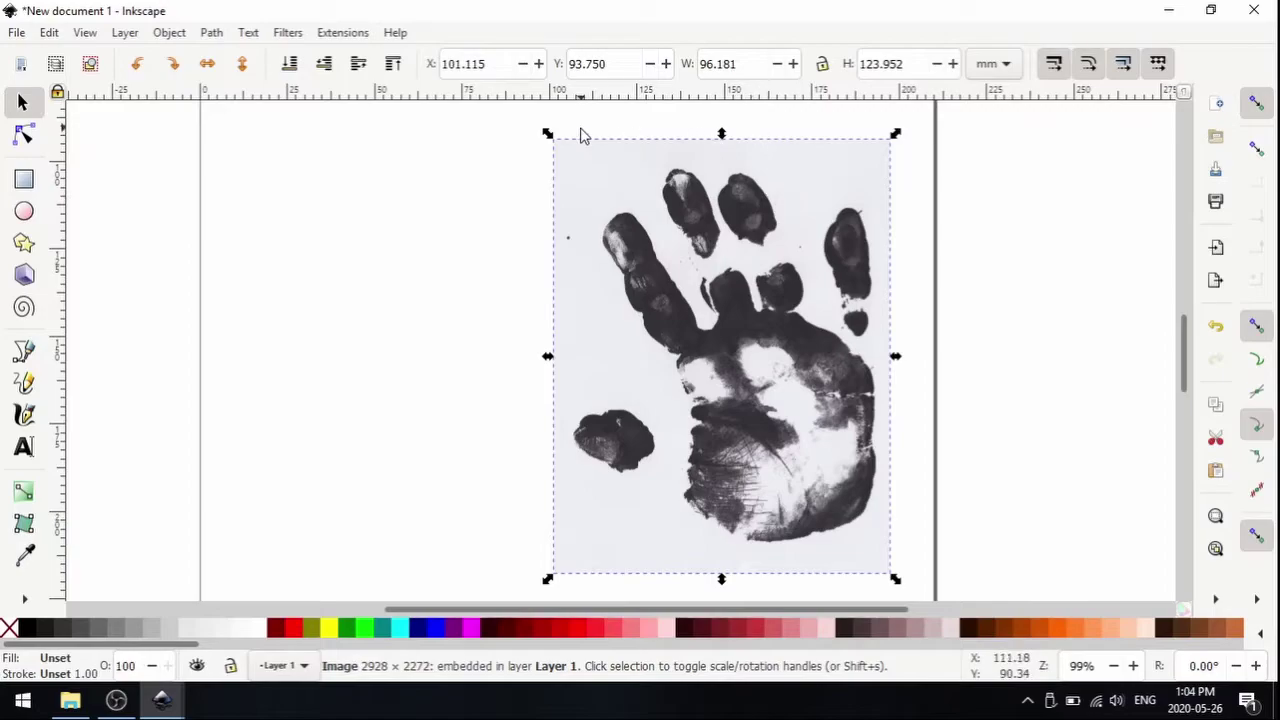
{"action": "left_click", "coordinate": [703, 242]}
{"action": "left_click", "coordinate": [703, 242]}
Trace the handprint photo with Trace Bitmap at a 0.450 brightness cutoff.
{"action": "left_click", "coordinate": [212, 33]}
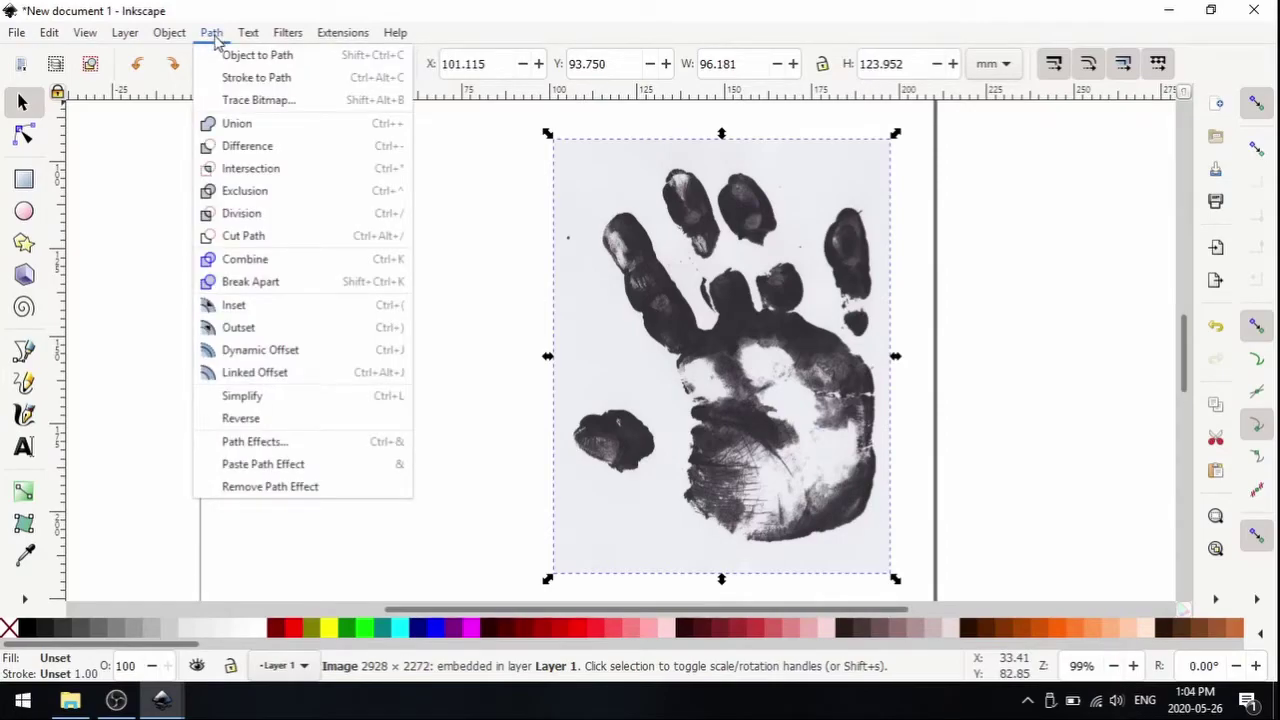
{"action": "left_click", "coordinate": [311, 104]}
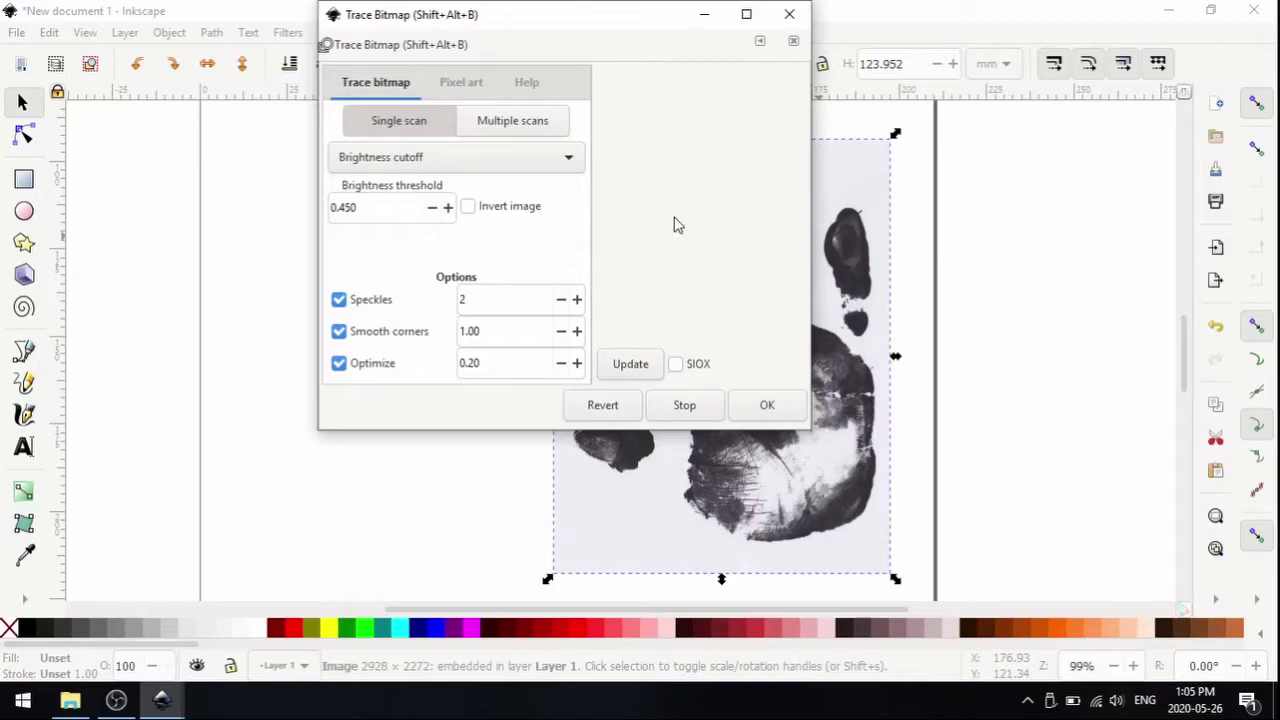
{"action": "left_click_drag", "start_coordinate": [612, 22], "coordinate": [346, 60]}
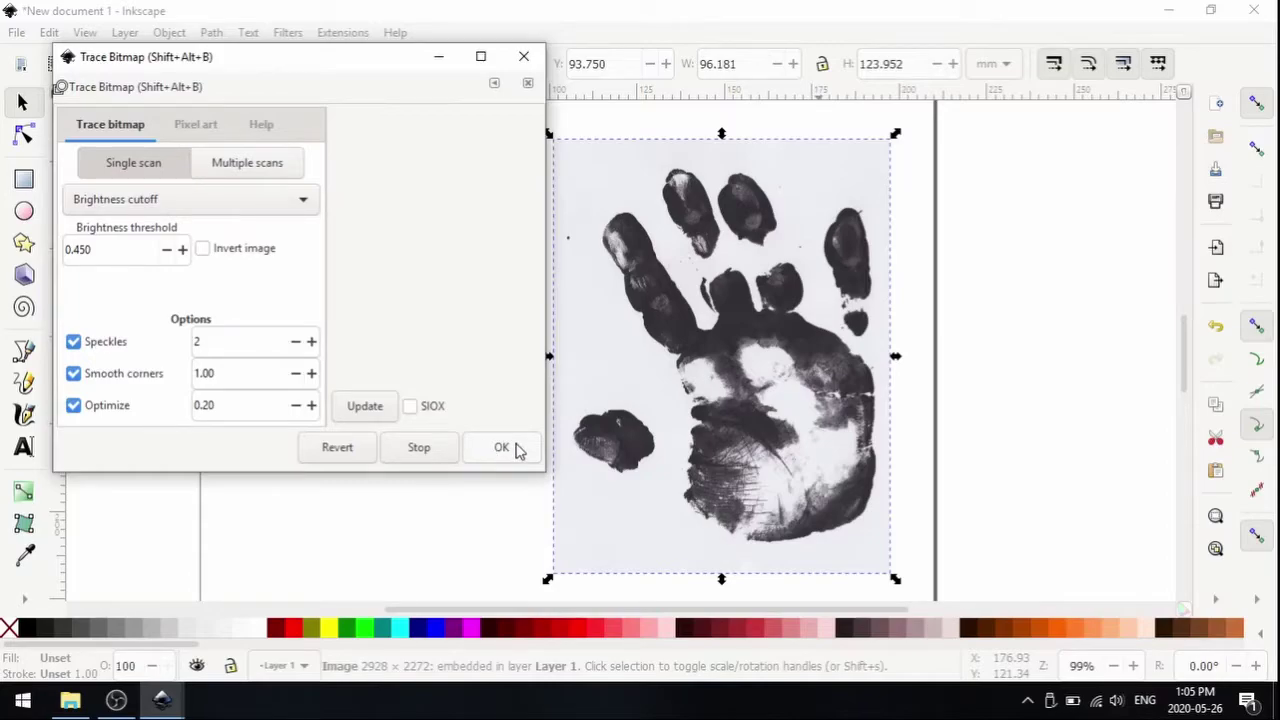
{"action": "left_click", "coordinate": [517, 451]}
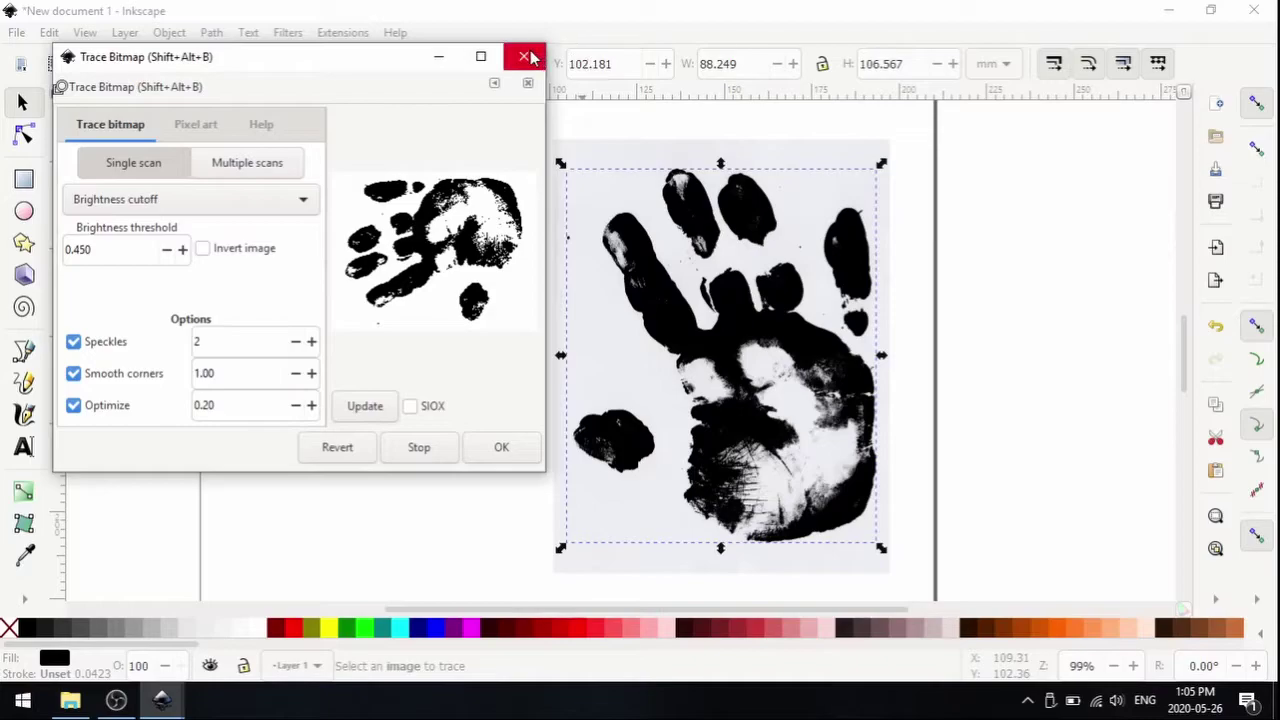
{"action": "left_click", "coordinate": [523, 56]}
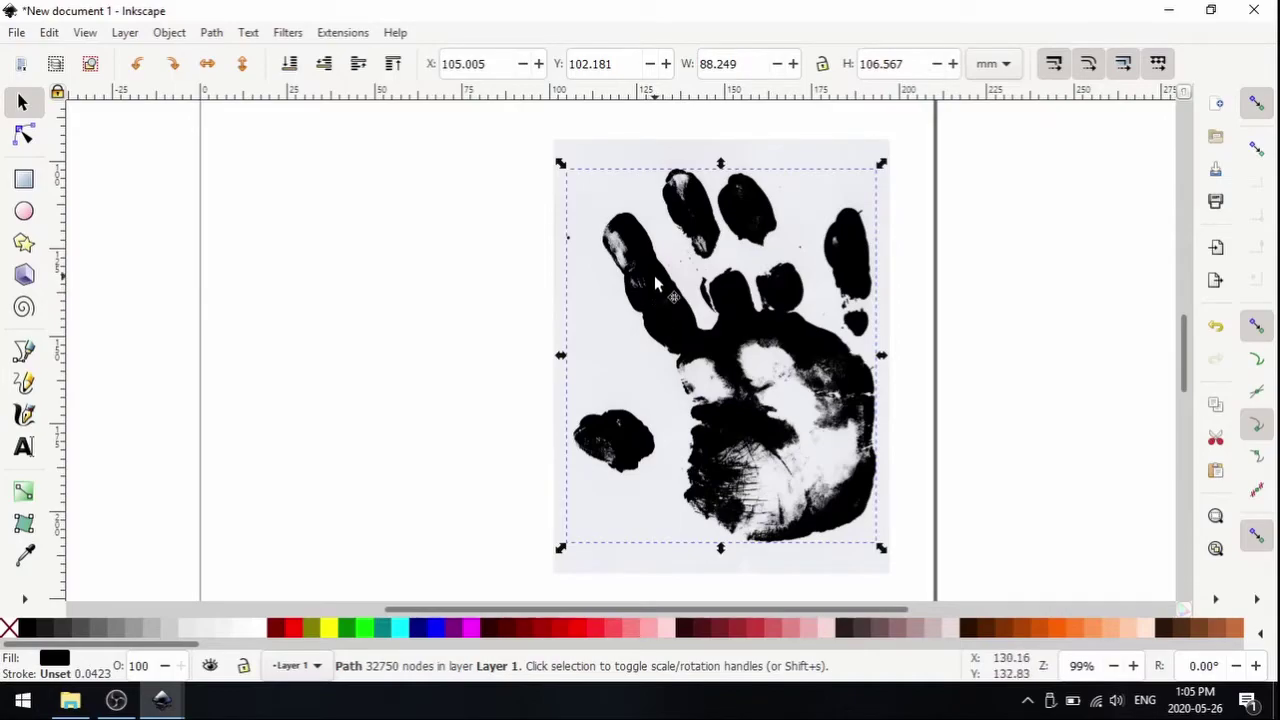
{"action": "mouse_move", "coordinate": [658, 288]}
{"action": "left_mouse_down"}
{"action": "mouse_move", "coordinate": [543, 268]}
{"action": "mouse_move", "coordinate": [400, 272]}
{"action": "mouse_move", "coordinate": [297, 259]}
{"action": "mouse_move", "coordinate": [297, 246]}
{"action": "mouse_move", "coordinate": [307, 254]}
{"action": "left_mouse_up"}
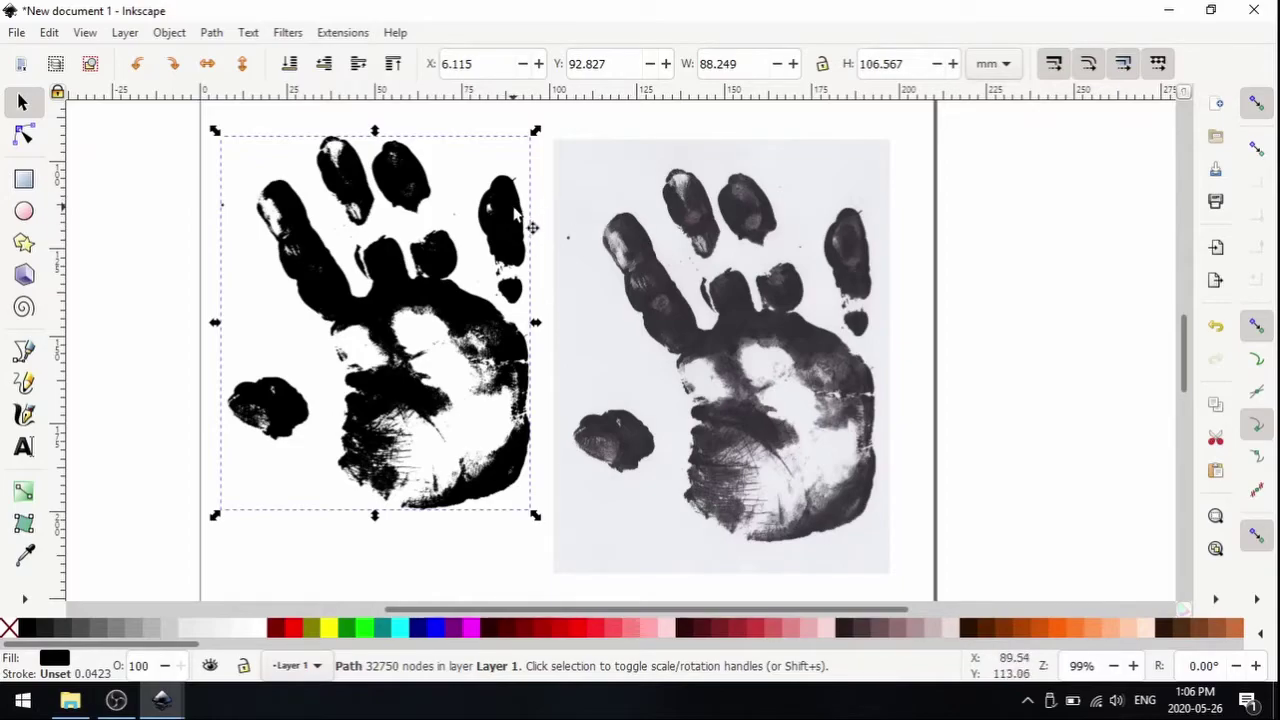
{"action": "scroll", "coordinate": [517, 212], "scroll_direction": "up", "scroll_amount": 2}
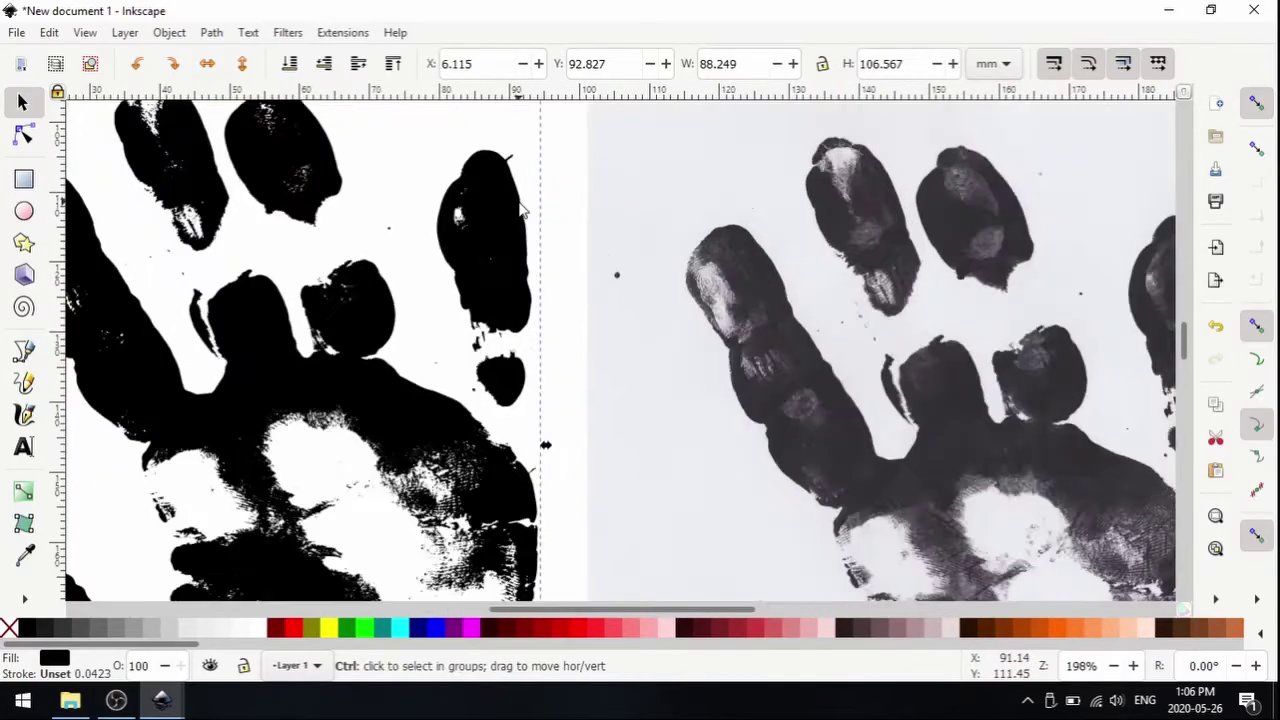
{"action": "scroll", "coordinate": [505, 240], "scroll_direction": "up", "scroll_amount": 3}
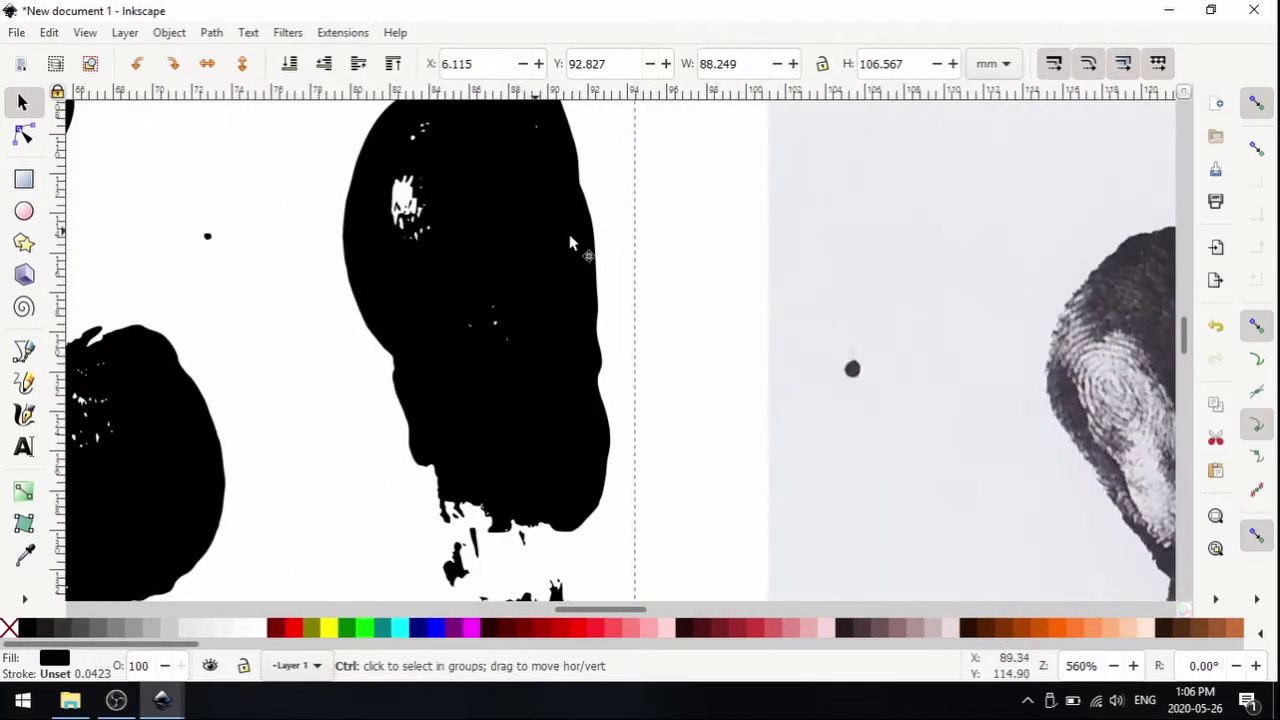
{"action": "scroll", "coordinate": [580, 245], "scroll_direction": "up", "scroll_amount": 8}
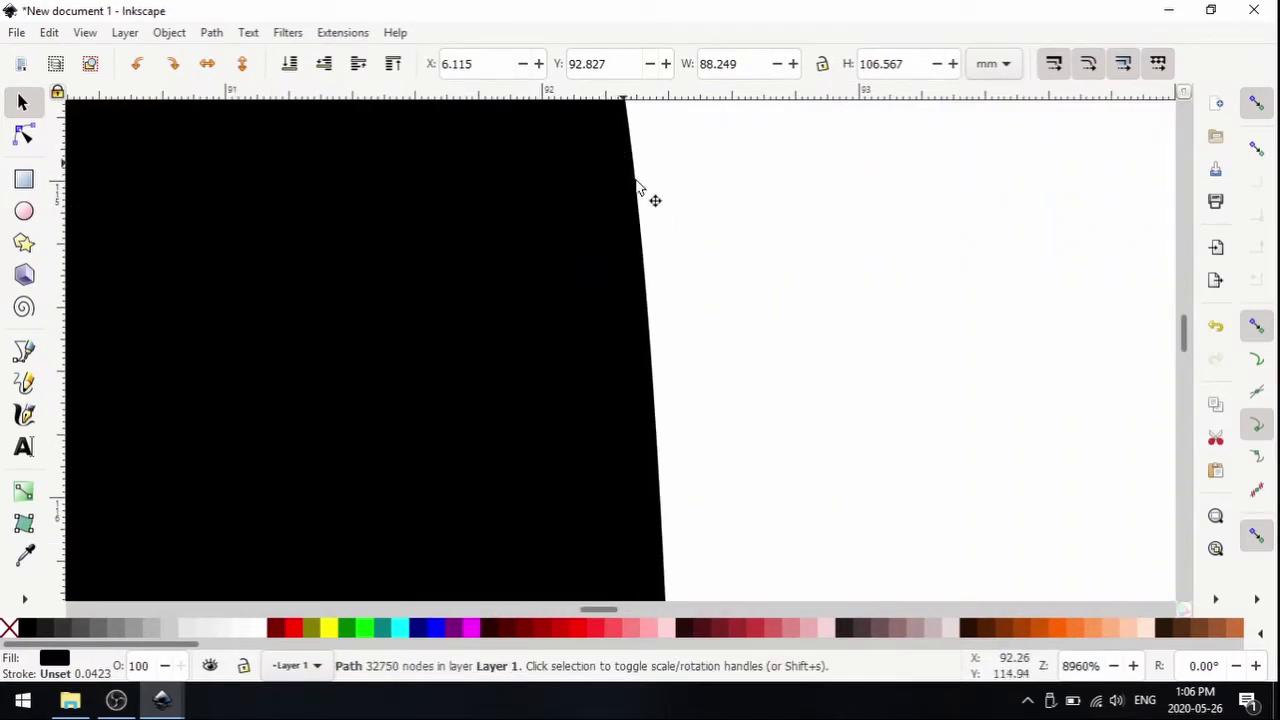
{"action": "scroll", "coordinate": [639, 205], "scroll_direction": "up", "scroll_amount": 2}
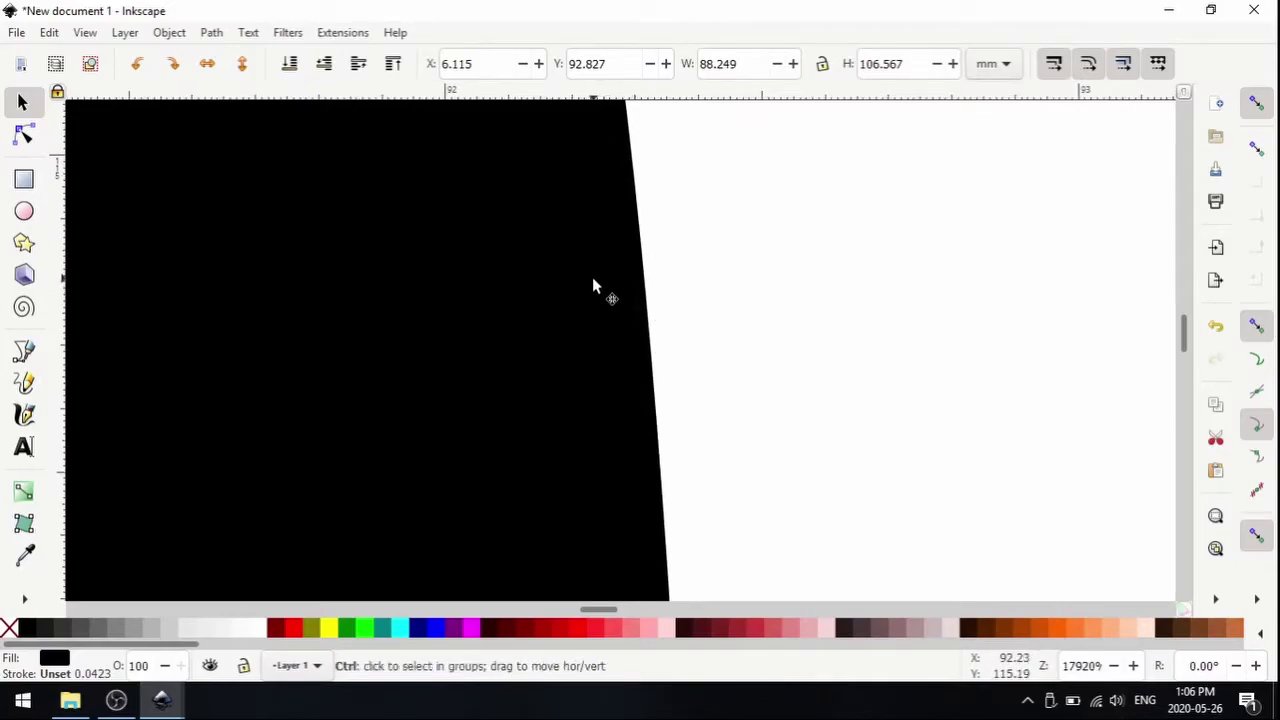
{"action": "scroll", "coordinate": [594, 282], "scroll_direction": "down", "scroll_amount": 2}
{"action": "scroll", "coordinate": [606, 250], "scroll_direction": "down", "scroll_amount": 8}
{"action": "scroll", "coordinate": [502, 258], "scroll_direction": "down", "scroll_amount": 4}
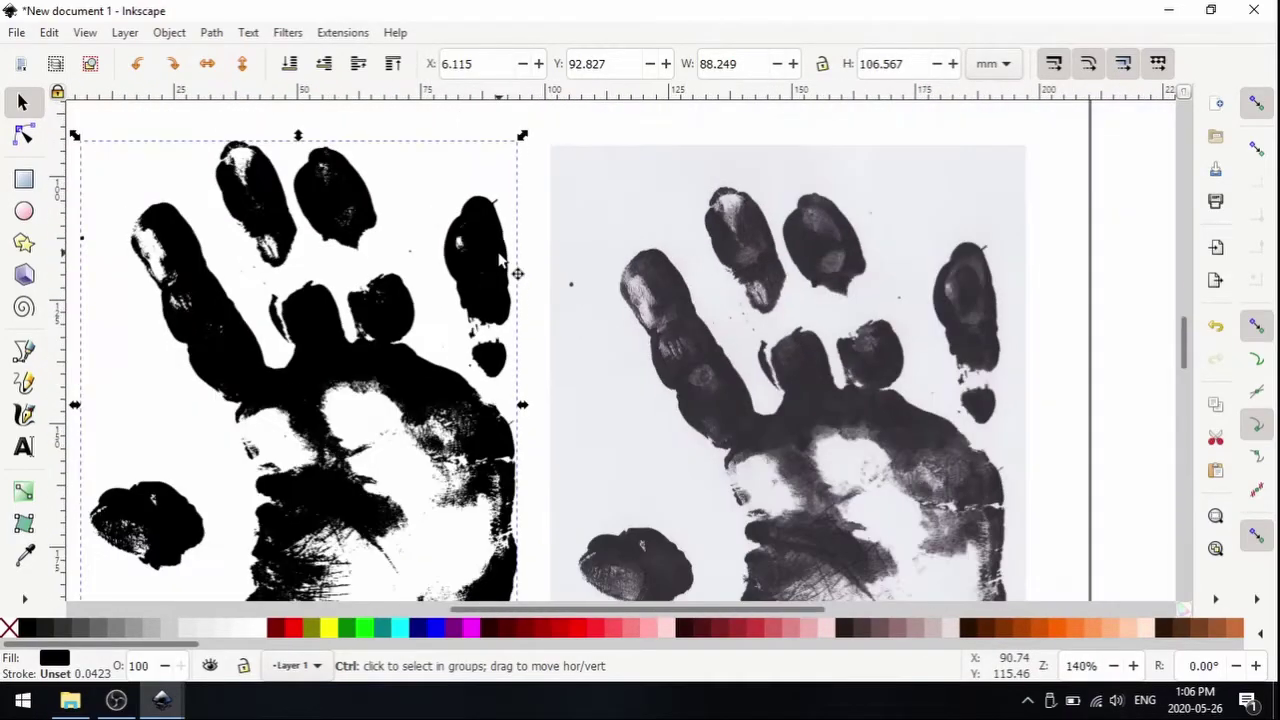
{"action": "scroll", "coordinate": [467, 258], "scroll_direction": "left", "scroll_amount": 2}
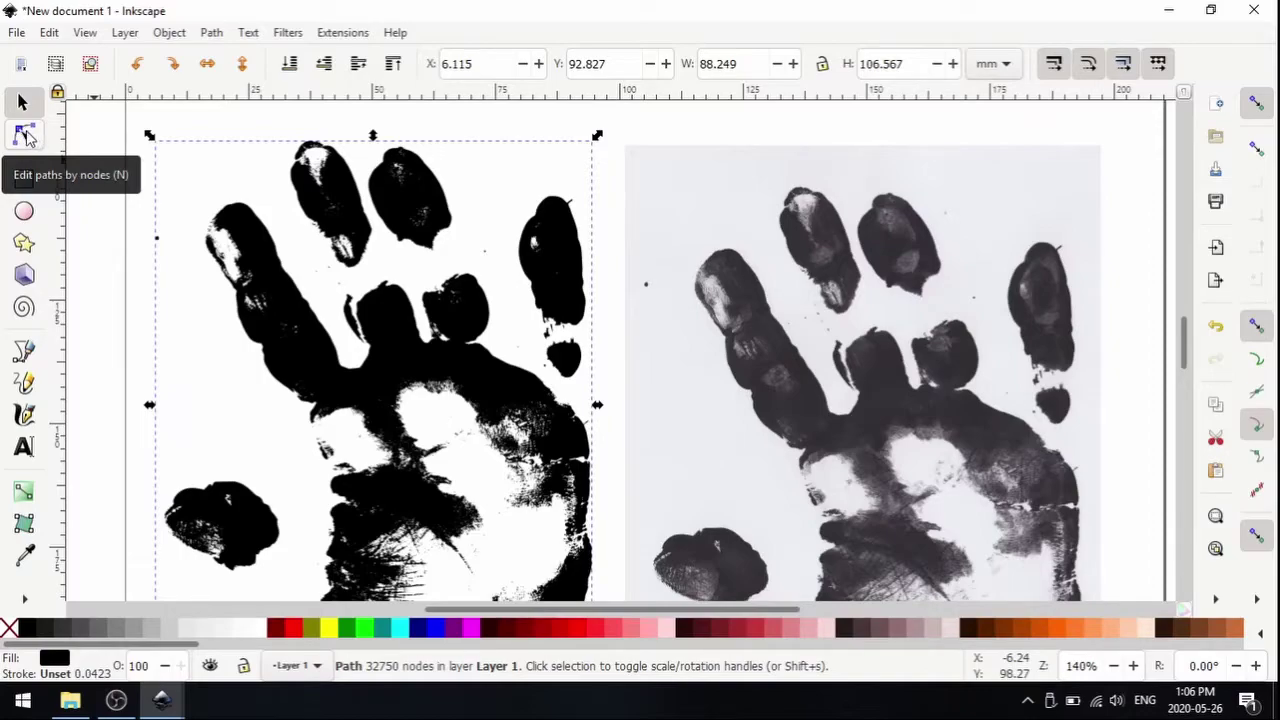
Inspect the traced path's nodes along a fingertip's right edge with the Node tool.
{"action": "left_click", "coordinate": [24, 137]}
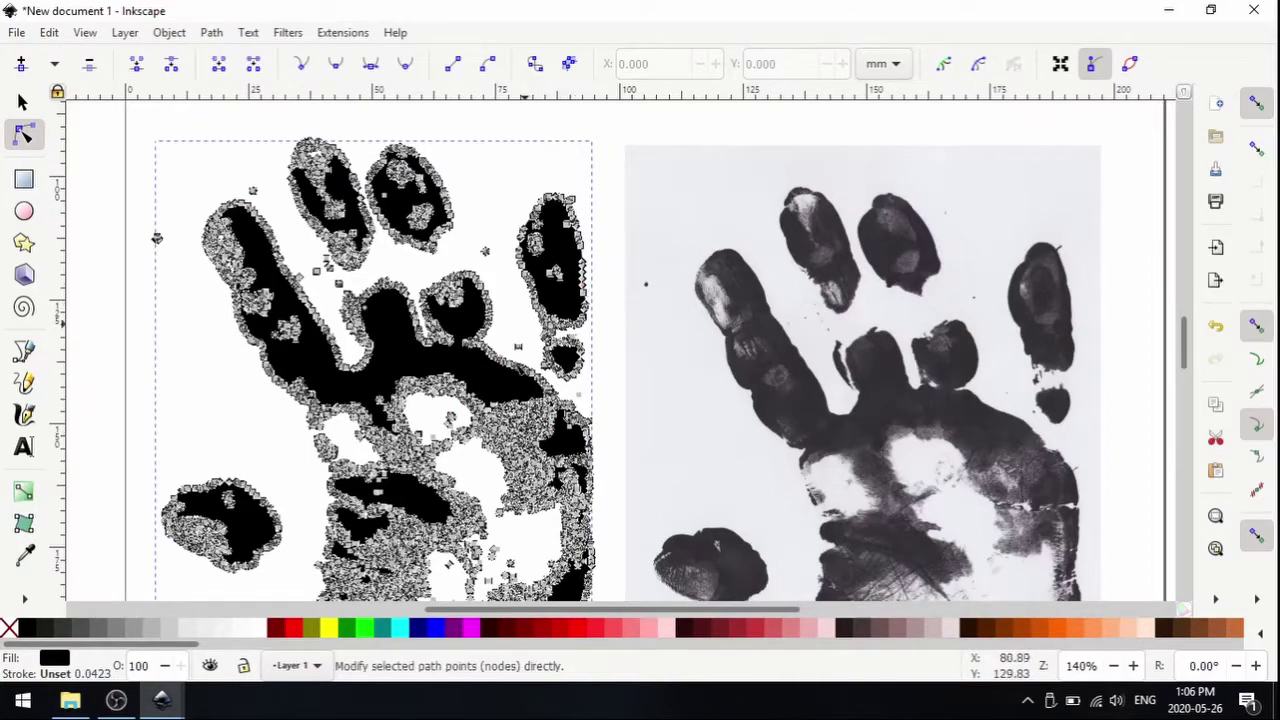
{"action": "scroll", "coordinate": [572, 368], "scroll_direction": "up", "scroll_amount": 1}
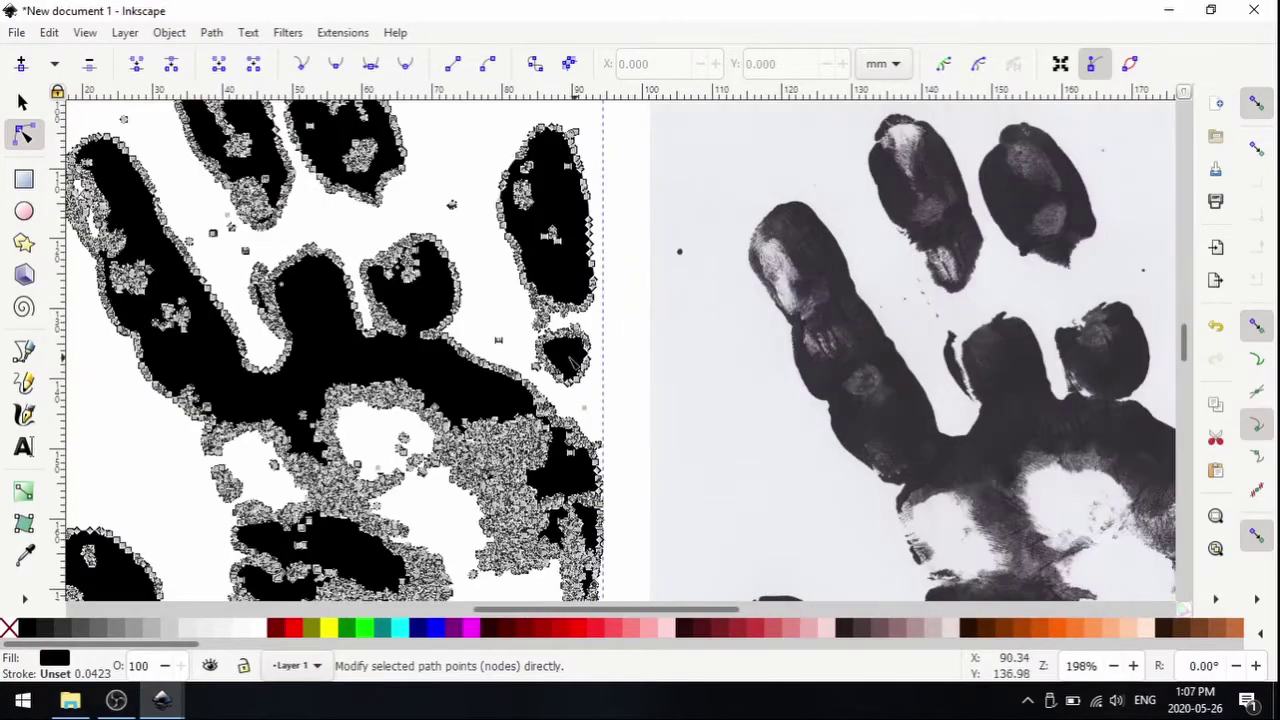
{"action": "scroll", "coordinate": [570, 360], "scroll_direction": "up", "scroll_amount": 6}
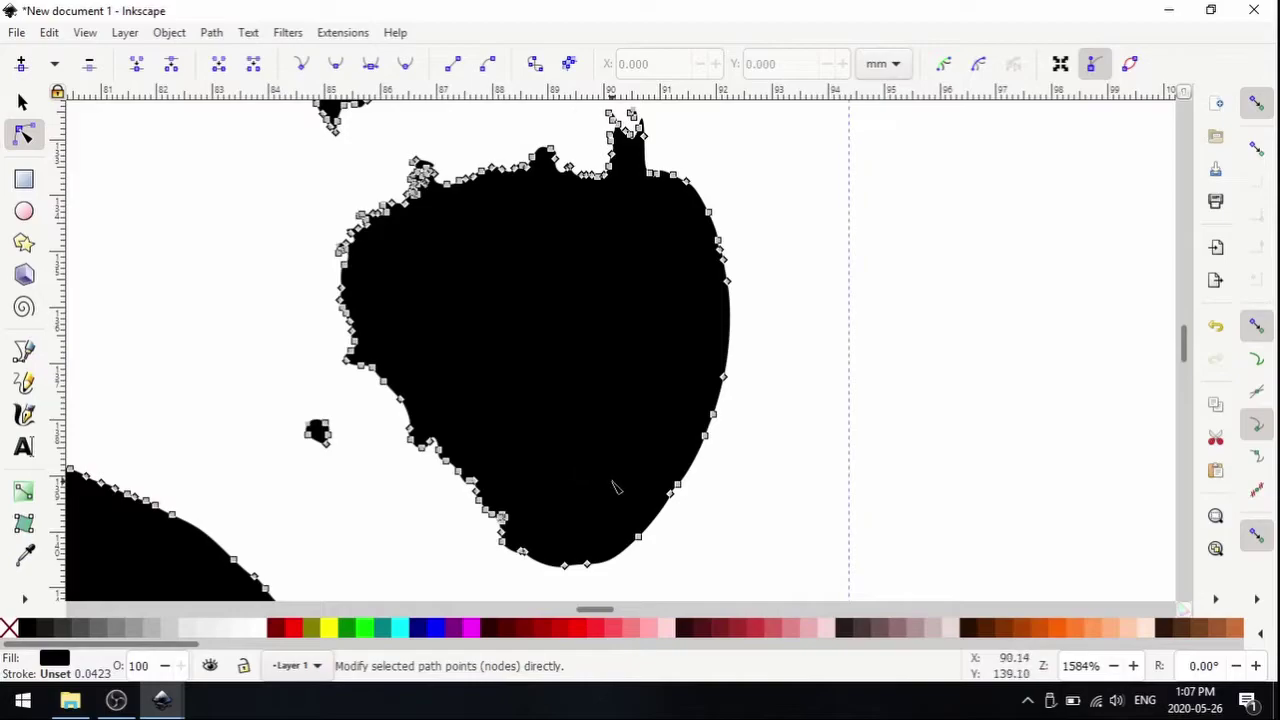
{"action": "scroll", "coordinate": [612, 484], "scroll_direction": "up", "scroll_amount": 1}
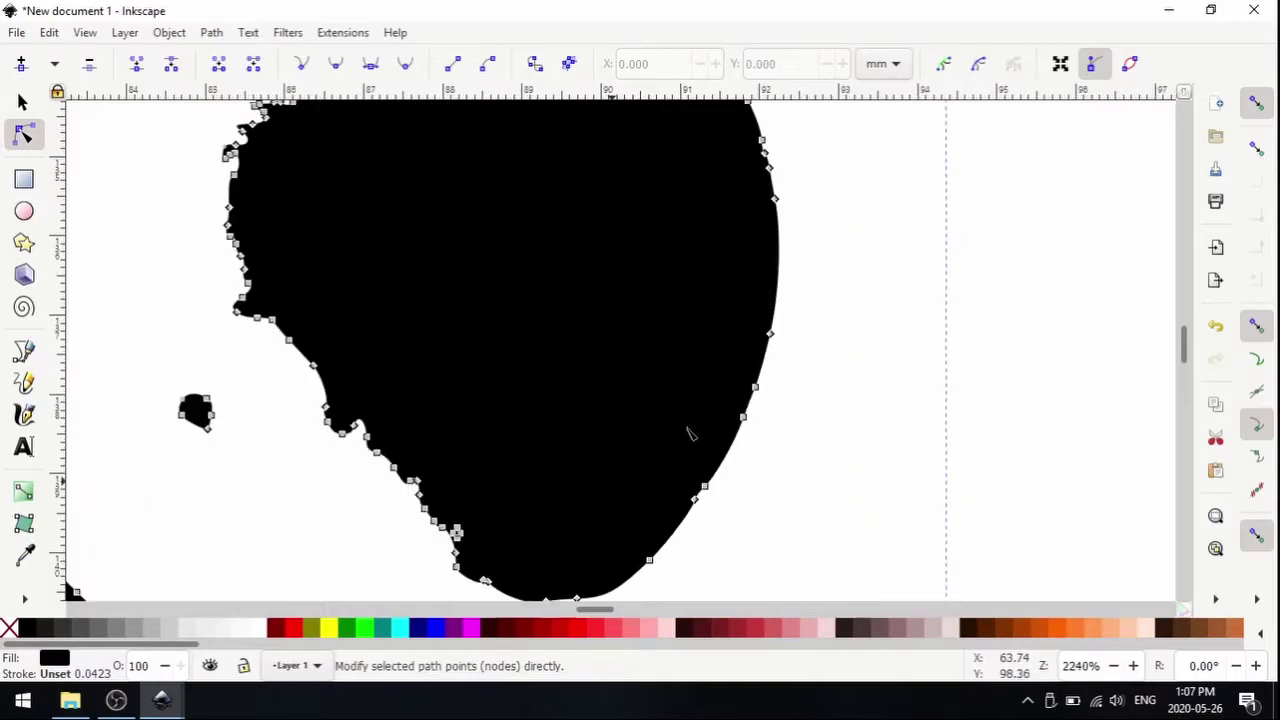
{"action": "left_click", "coordinate": [776, 200]}
{"action": "left_click", "coordinate": [771, 334]}
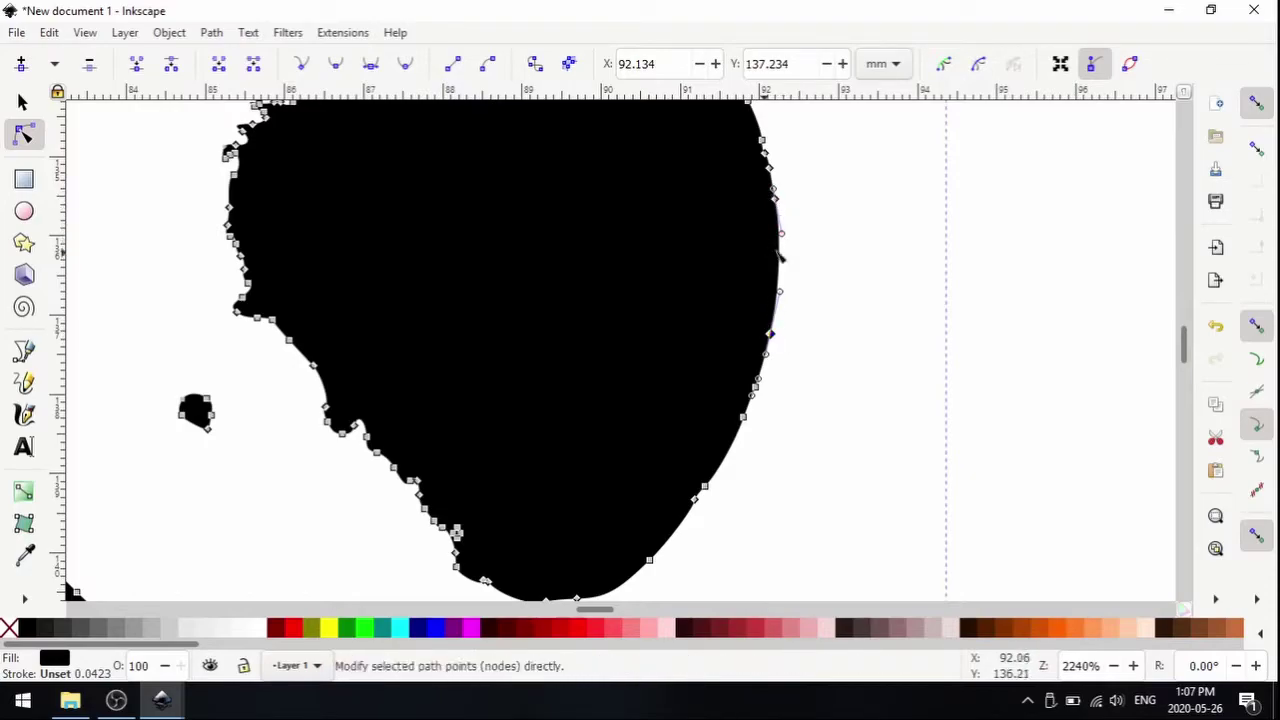
{"action": "left_click", "coordinate": [757, 386]}
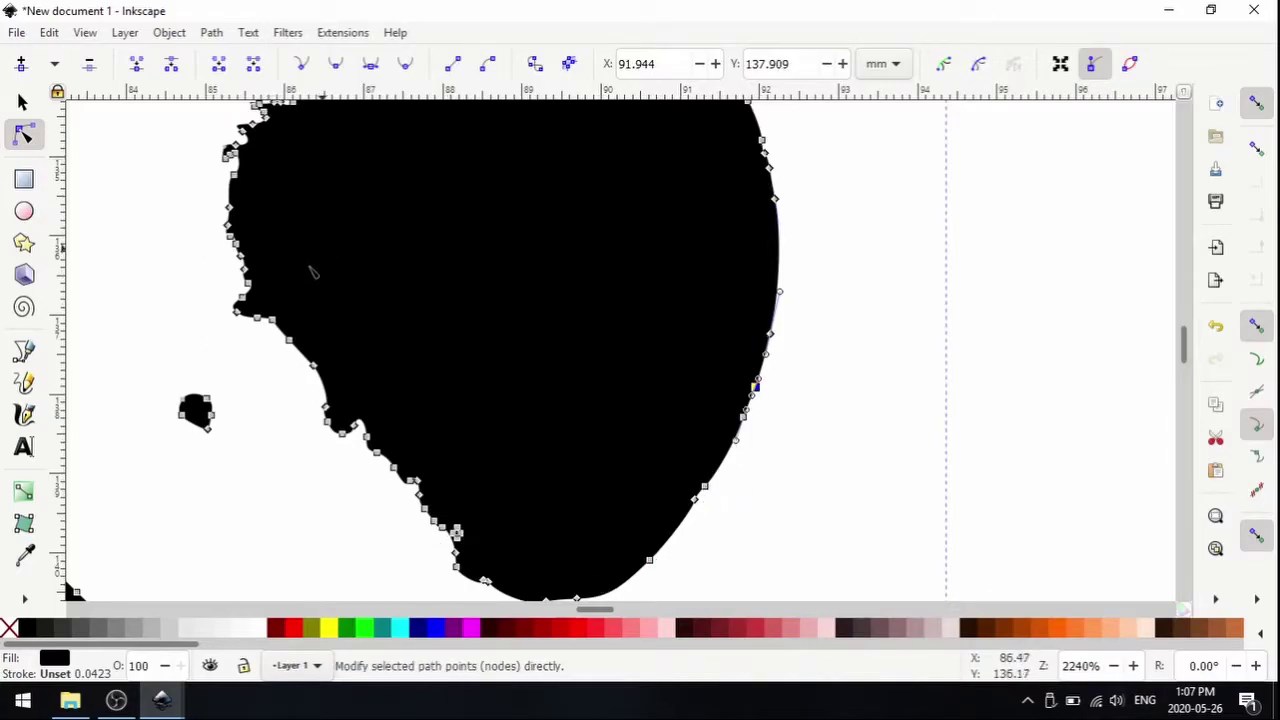
Delete the small stray blob beside the traced hand.
{"action": "scroll", "coordinate": [312, 277], "scroll_direction": "down", "scroll_amount": 4, "text": "ctrl"}
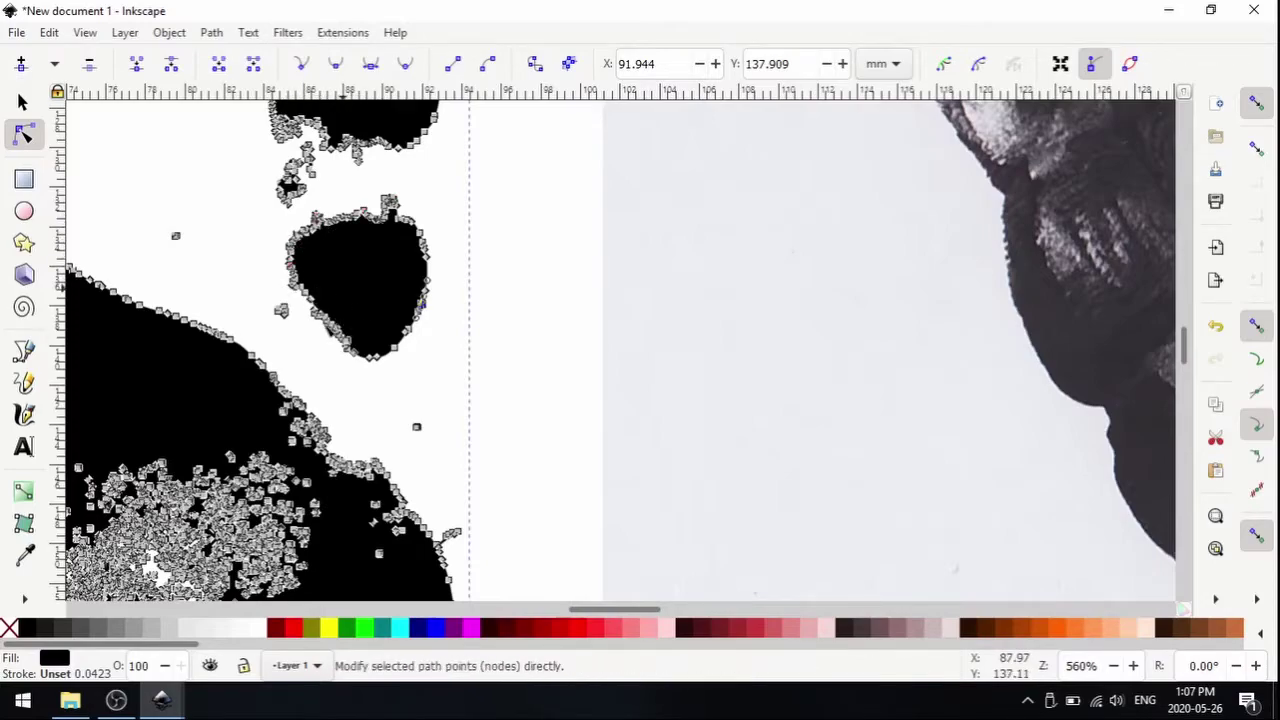
{"action": "scroll", "coordinate": [376, 376], "scroll_direction": "down", "scroll_amount": 1, "text": "ctrl"}
{"action": "scroll", "coordinate": [362, 355], "scroll_direction": "down", "scroll_amount": 2}
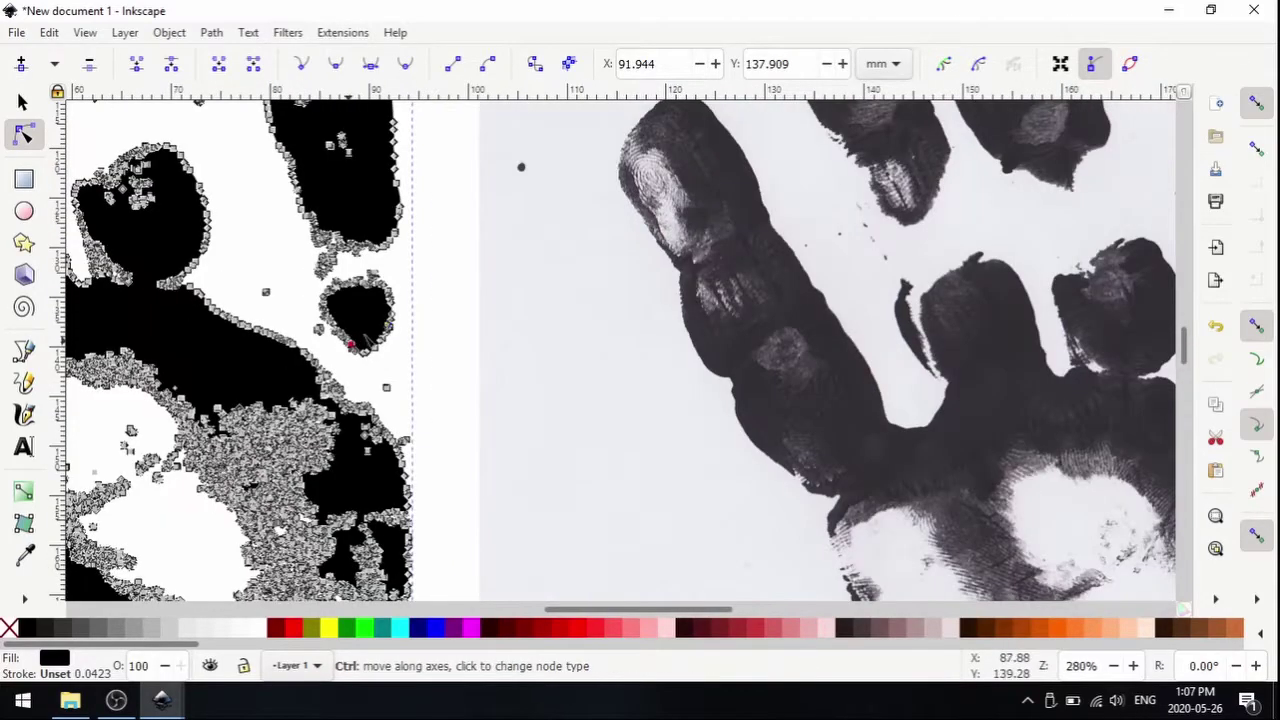
{"action": "scroll", "coordinate": [365, 340], "scroll_direction": "down", "scroll_amount": 2}
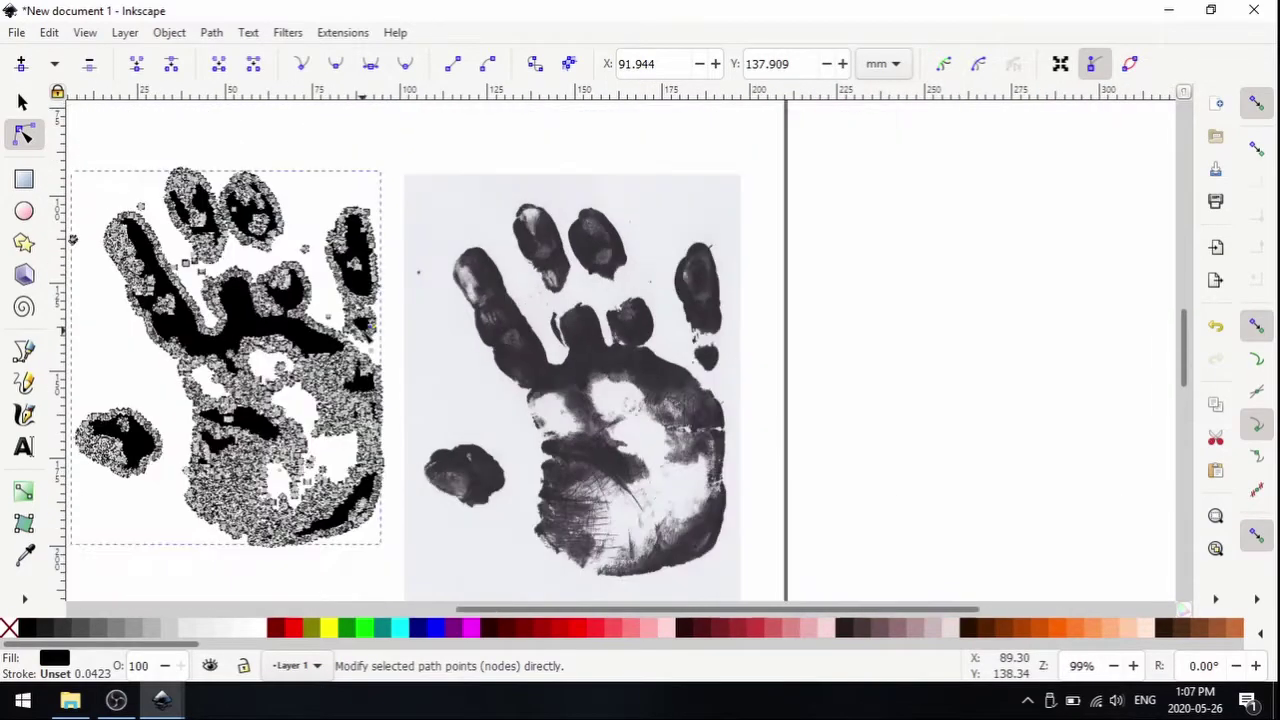
{"action": "left_click_drag", "start_coordinate": [515, 617], "coordinate": [410, 608]}
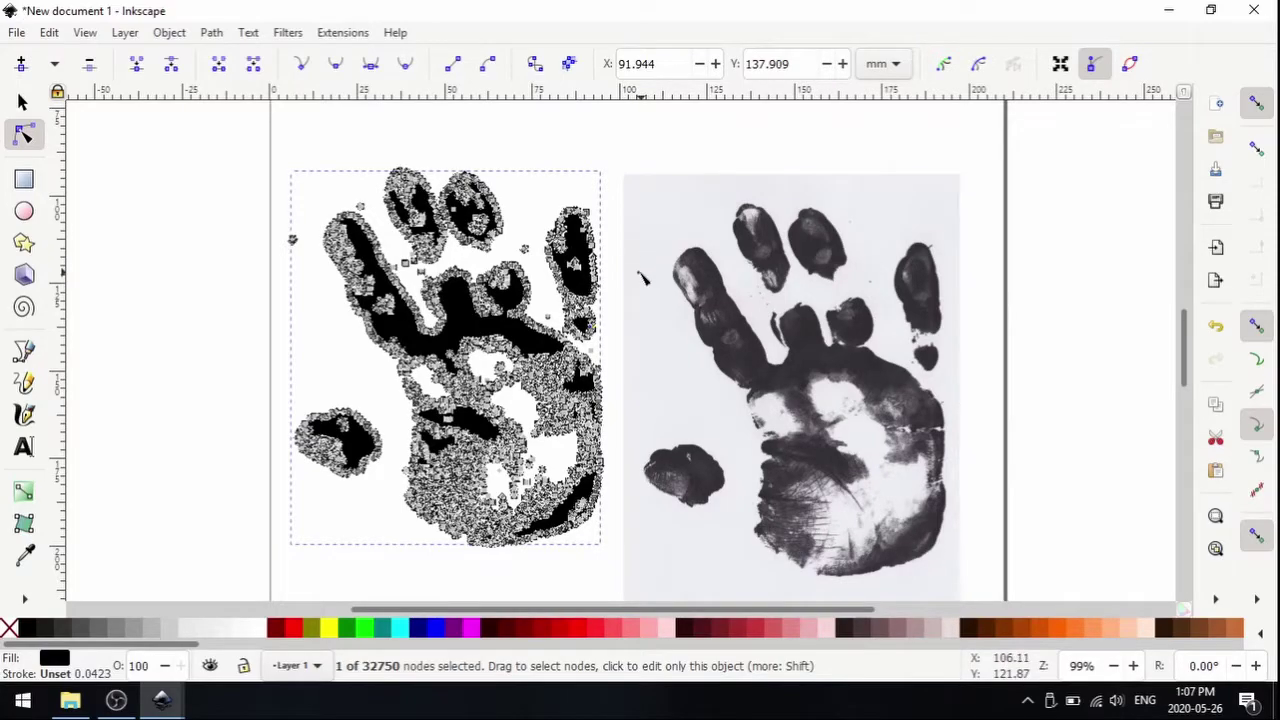
{"action": "scroll", "coordinate": [645, 280], "scroll_direction": "up", "scroll_amount": 3}
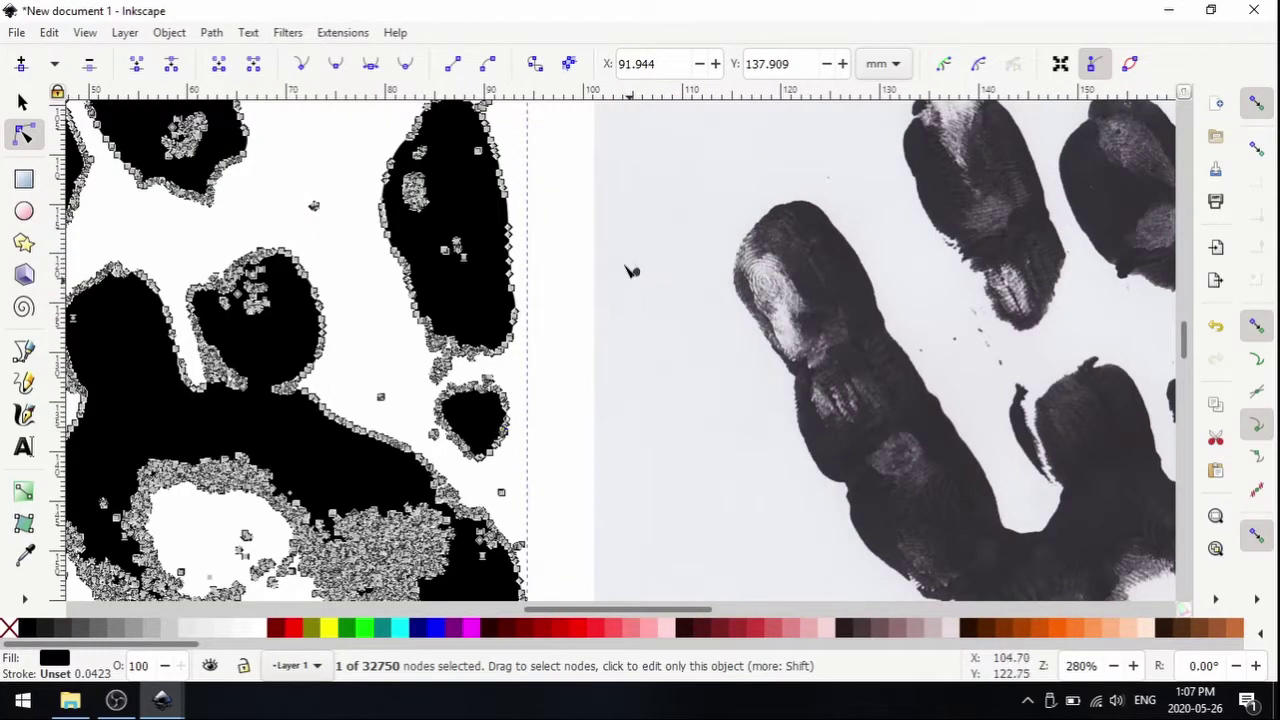
{"action": "scroll", "coordinate": [627, 281], "scroll_direction": "down", "scroll_amount": 1}
{"action": "scroll", "coordinate": [627, 281], "scroll_direction": "down", "scroll_amount": 2}
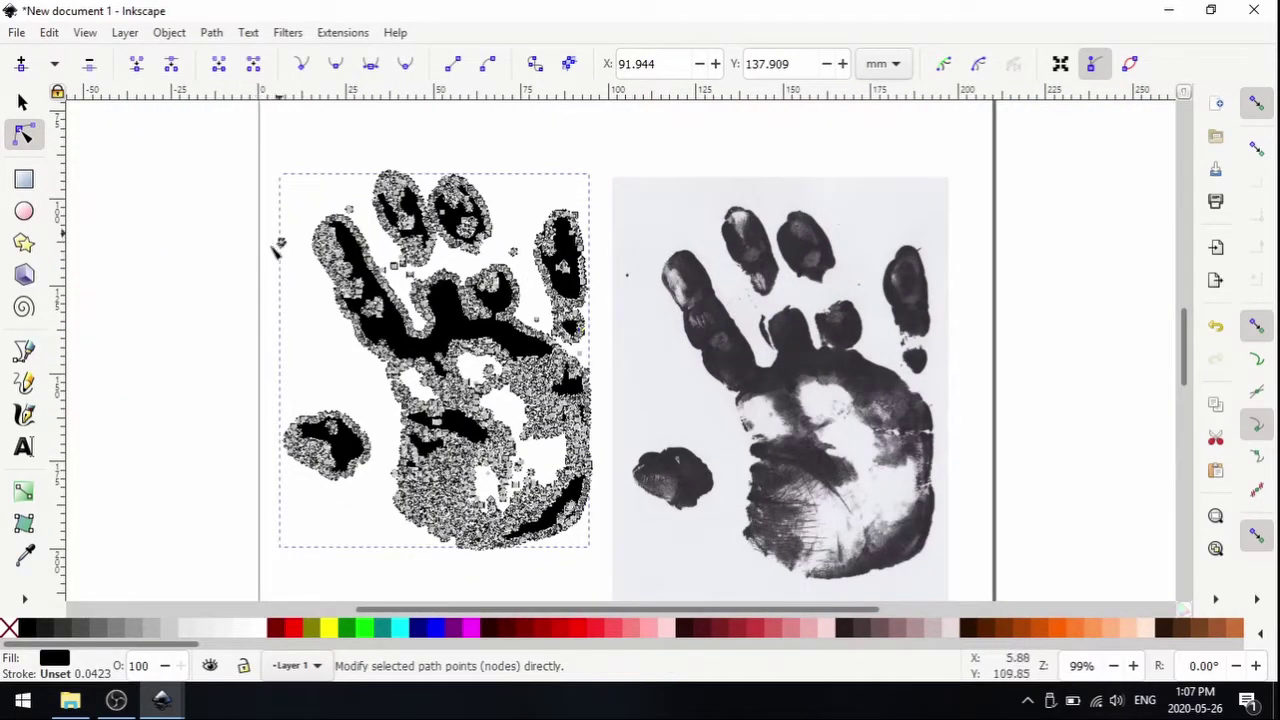
{"action": "scroll", "coordinate": [278, 248], "scroll_direction": "up", "scroll_amount": 3}
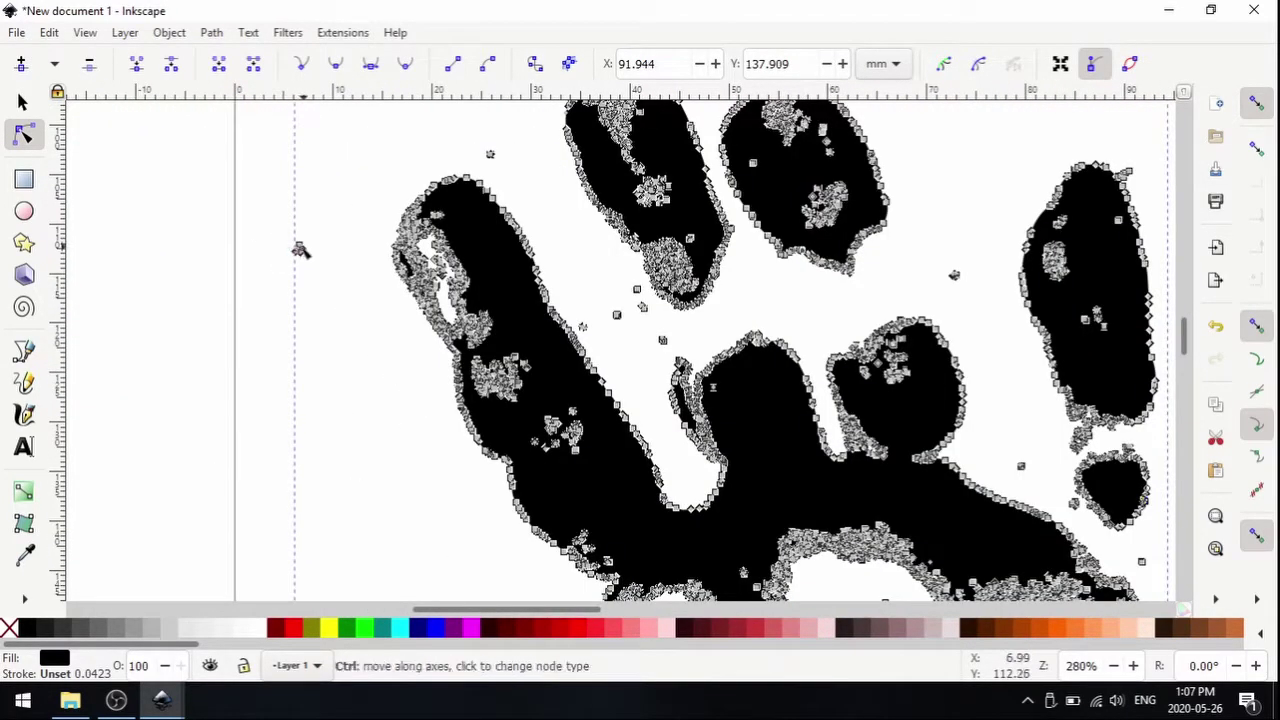
{"action": "scroll", "coordinate": [298, 249], "scroll_direction": "up", "scroll_amount": 3}
{"action": "scroll", "coordinate": [300, 245], "scroll_direction": "up", "scroll_amount": 2}
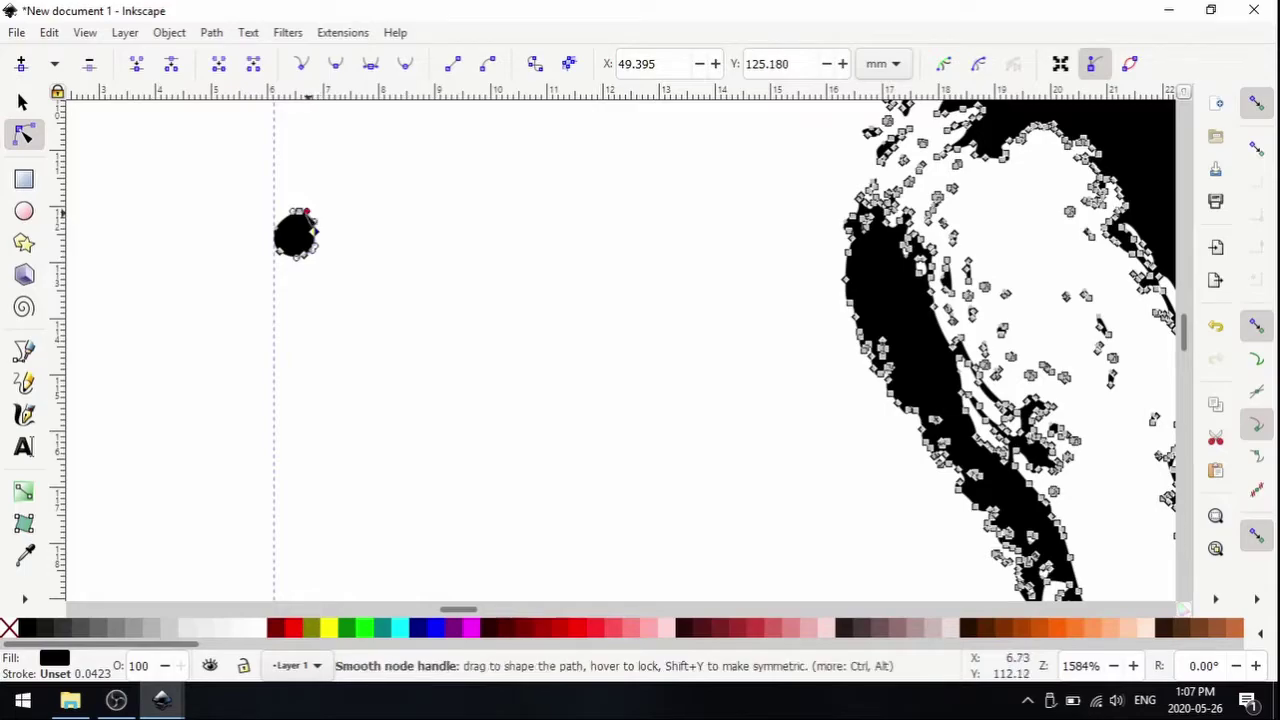
{"action": "left_click", "coordinate": [300, 212]}
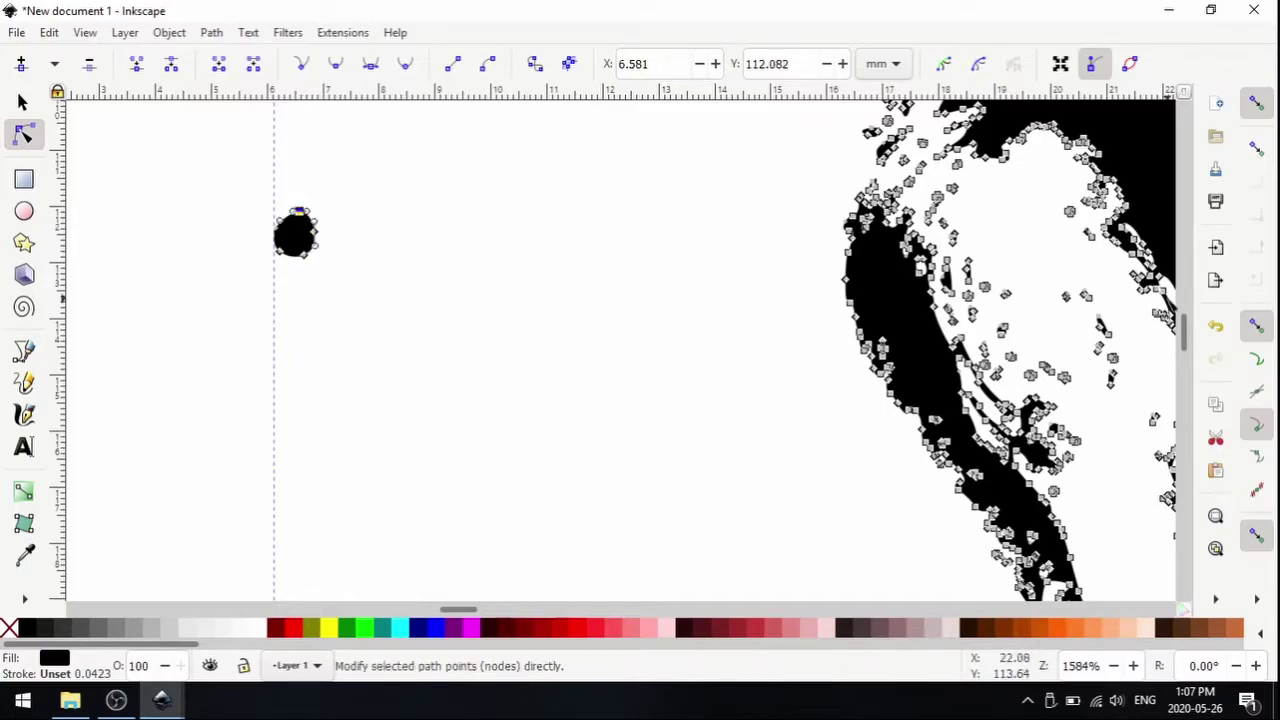
{"action": "key", "text": "Escape"}
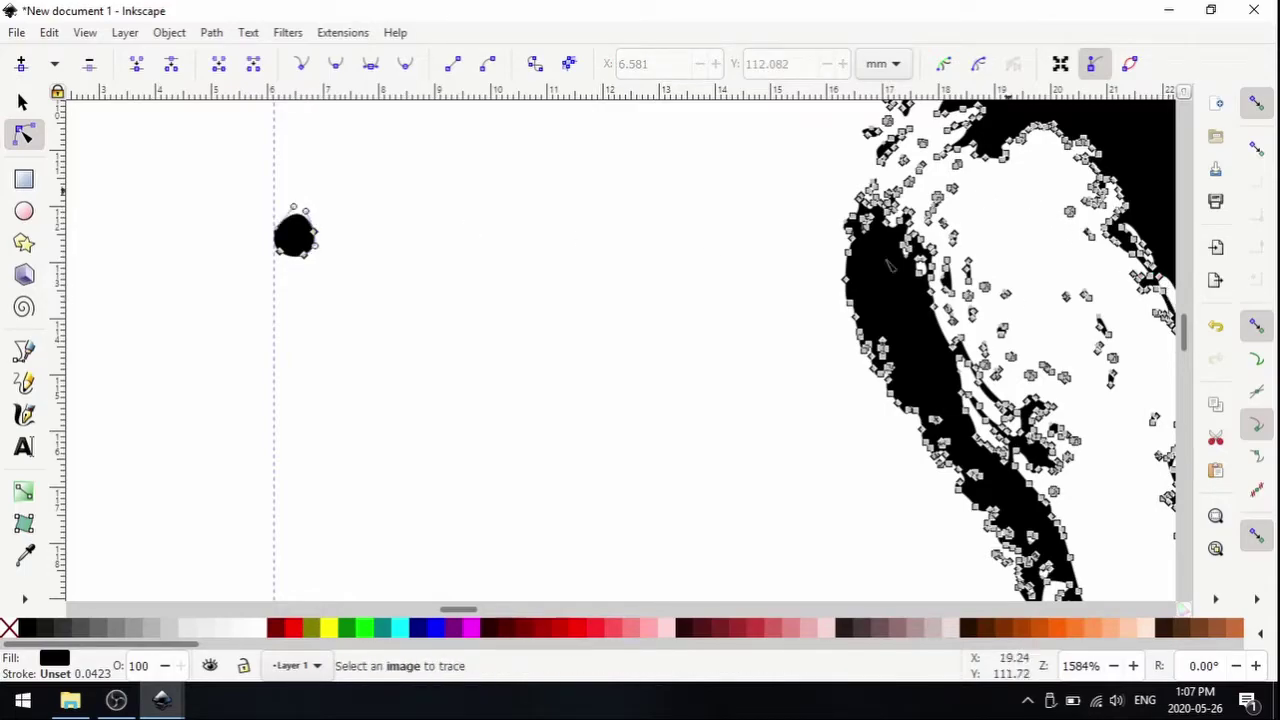
{"action": "left_click_drag", "start_coordinate": [226, 185], "coordinate": [325, 255]}
{"action": "key", "text": "Escape"}
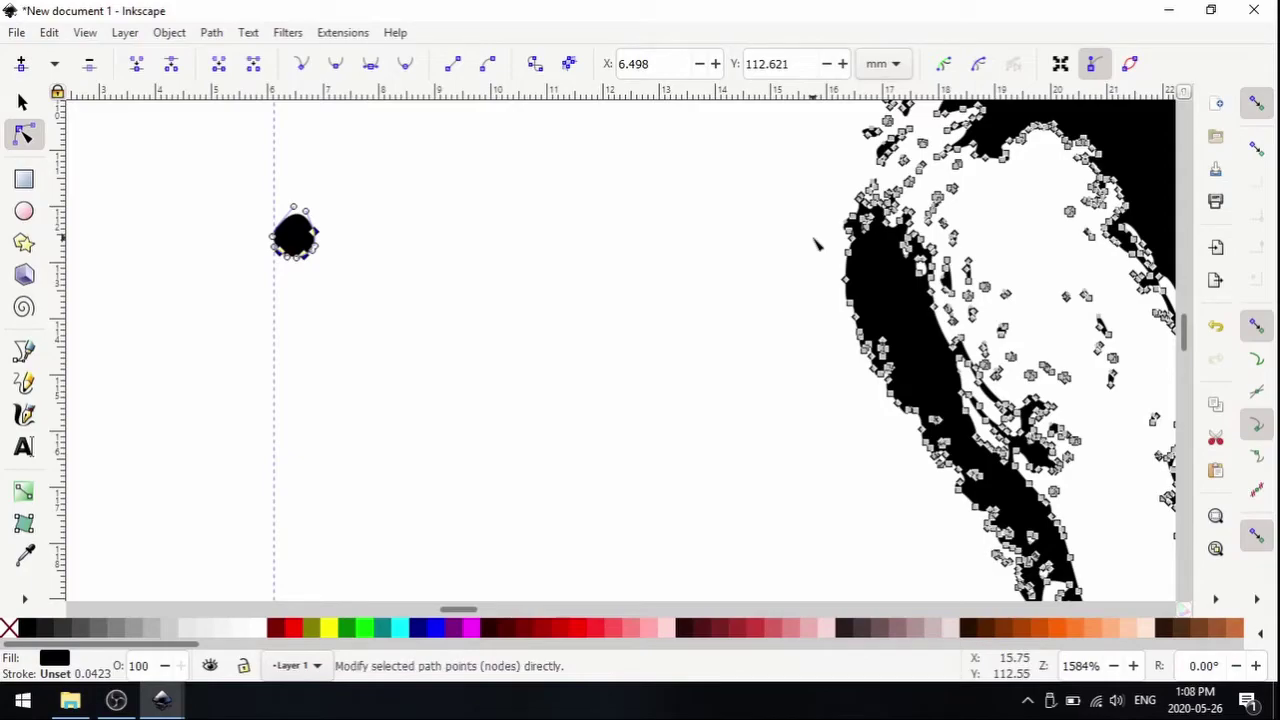
{"action": "key", "text": "Delete"}
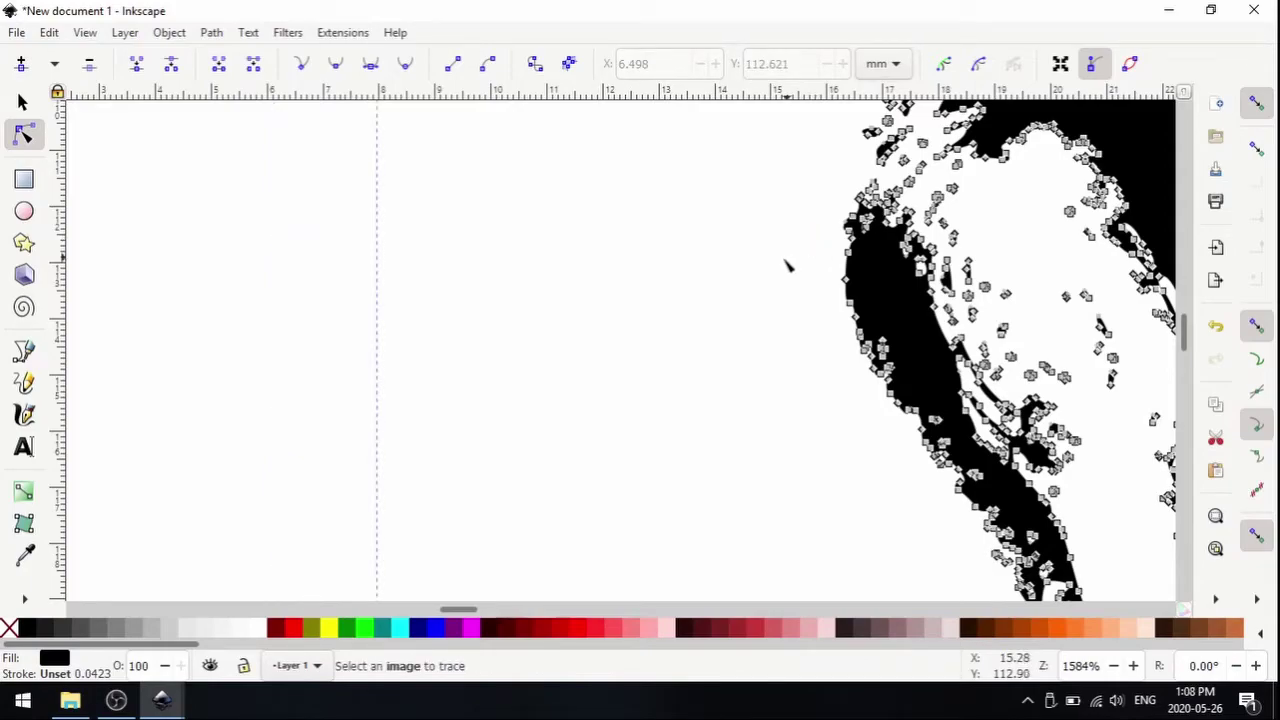
Remove the stray speck above the fingers.
{"action": "scroll", "coordinate": [785, 268], "scroll_direction": "down", "scroll_amount": 5}
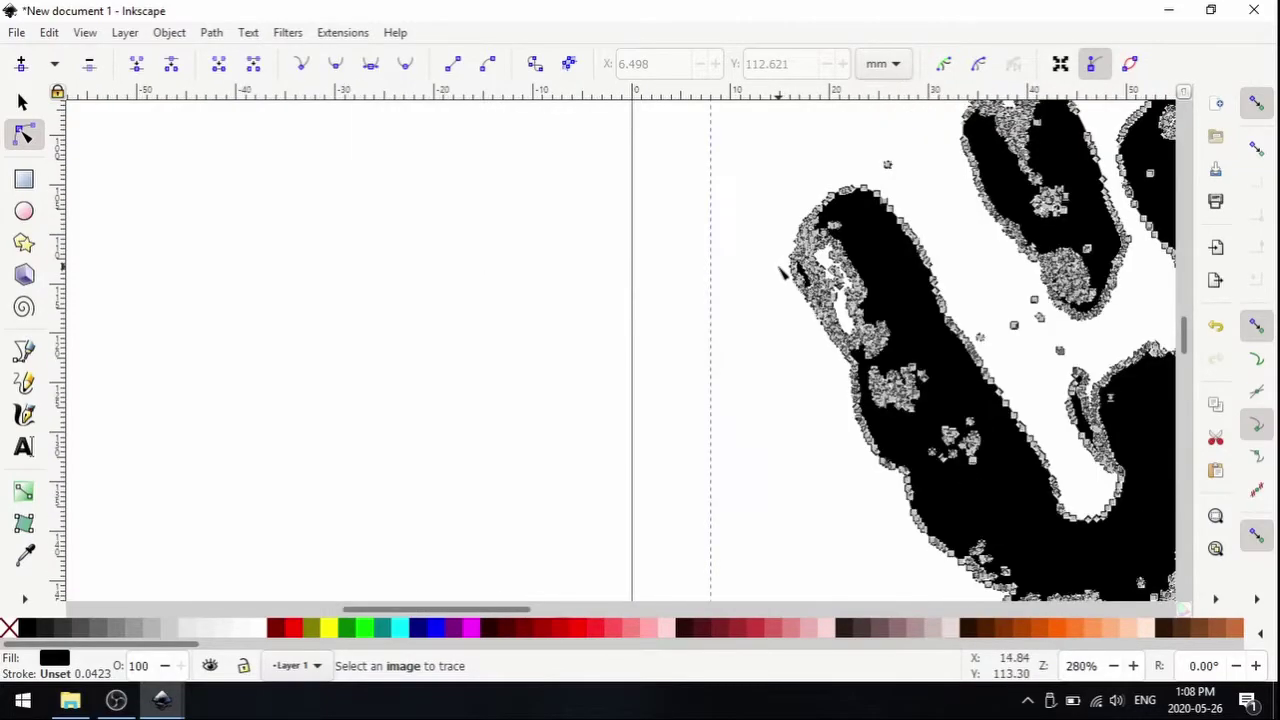
{"action": "scroll", "coordinate": [866, 200], "scroll_direction": "up", "scroll_amount": 2}
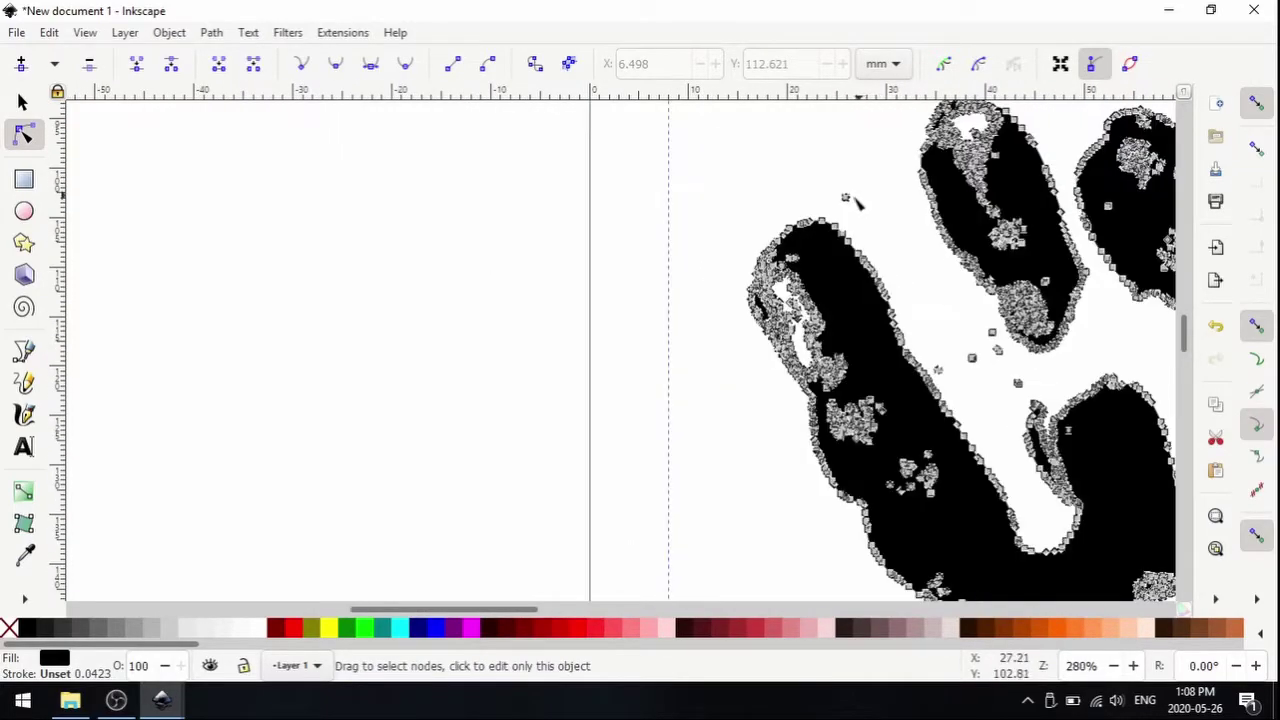
{"action": "left_click_drag", "start_coordinate": [860, 204], "coordinate": [858, 220]}
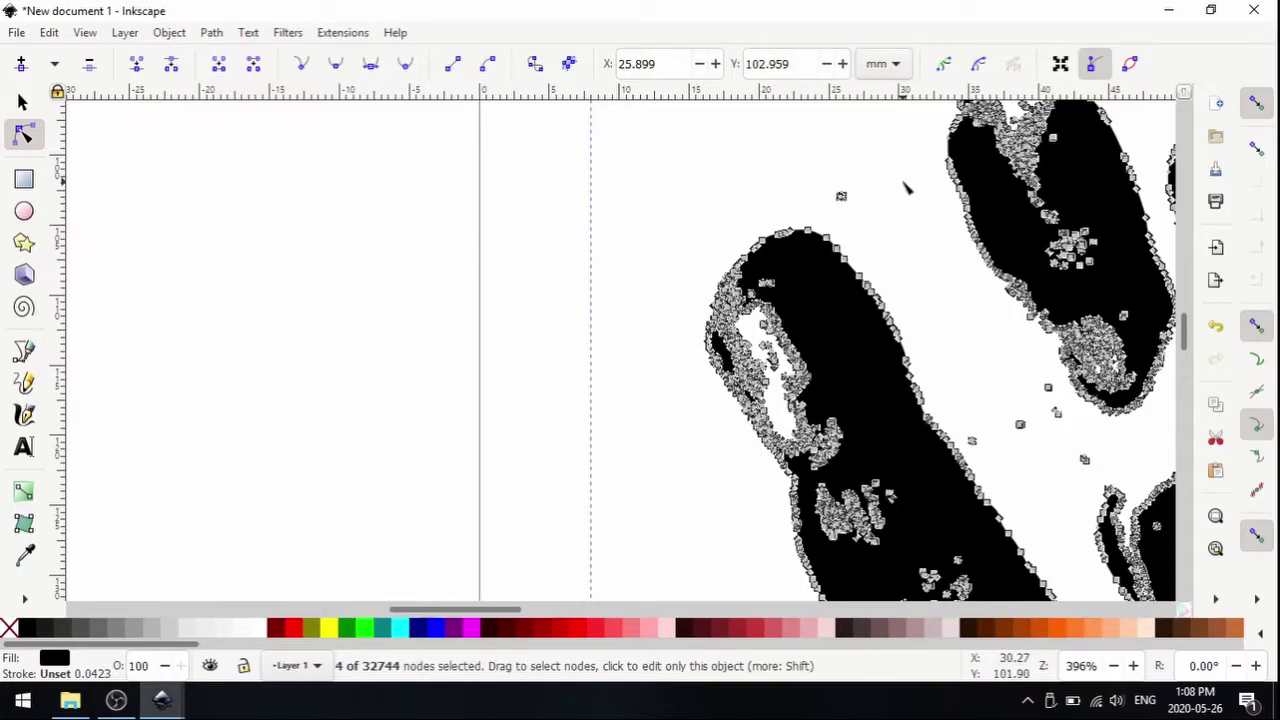
{"action": "key", "text": "Escape"}
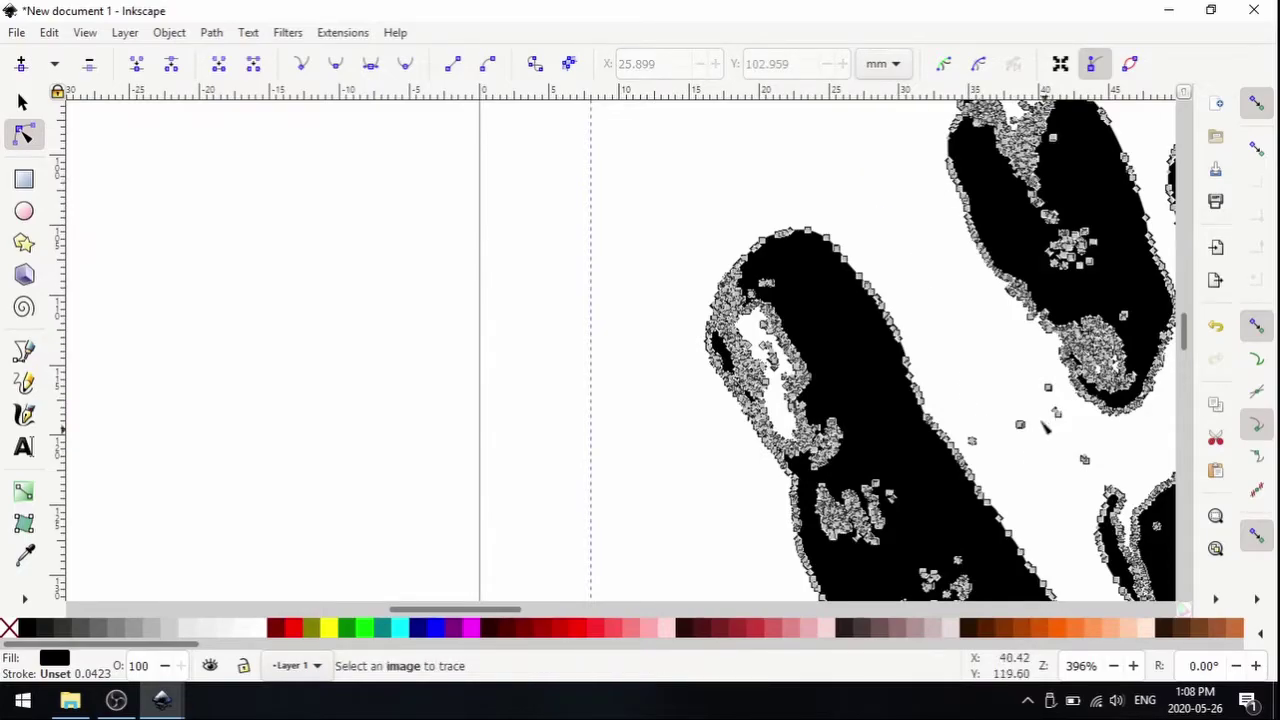
{"action": "scroll", "coordinate": [916, 296], "scroll_direction": "down", "scroll_amount": 2}
{"action": "scroll", "coordinate": [916, 296], "scroll_direction": "down", "scroll_amount": 1}
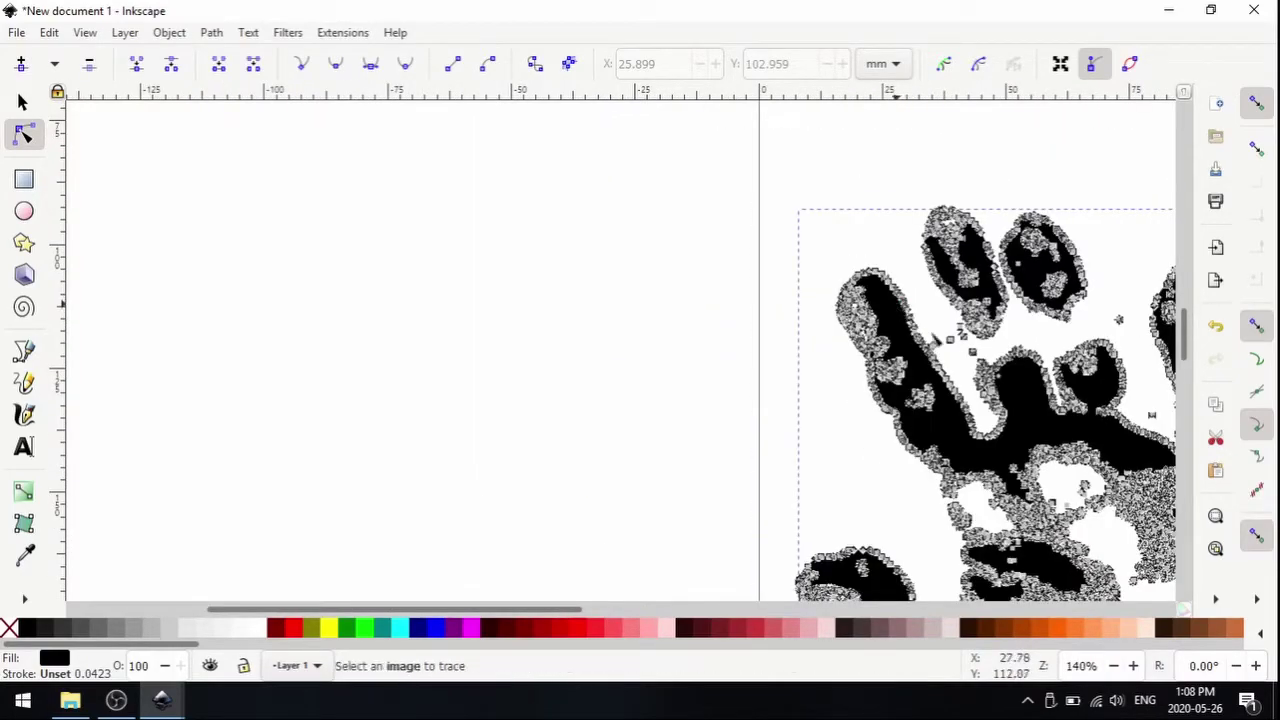
{"action": "scroll", "coordinate": [907, 310], "scroll_direction": "down", "scroll_amount": 1}
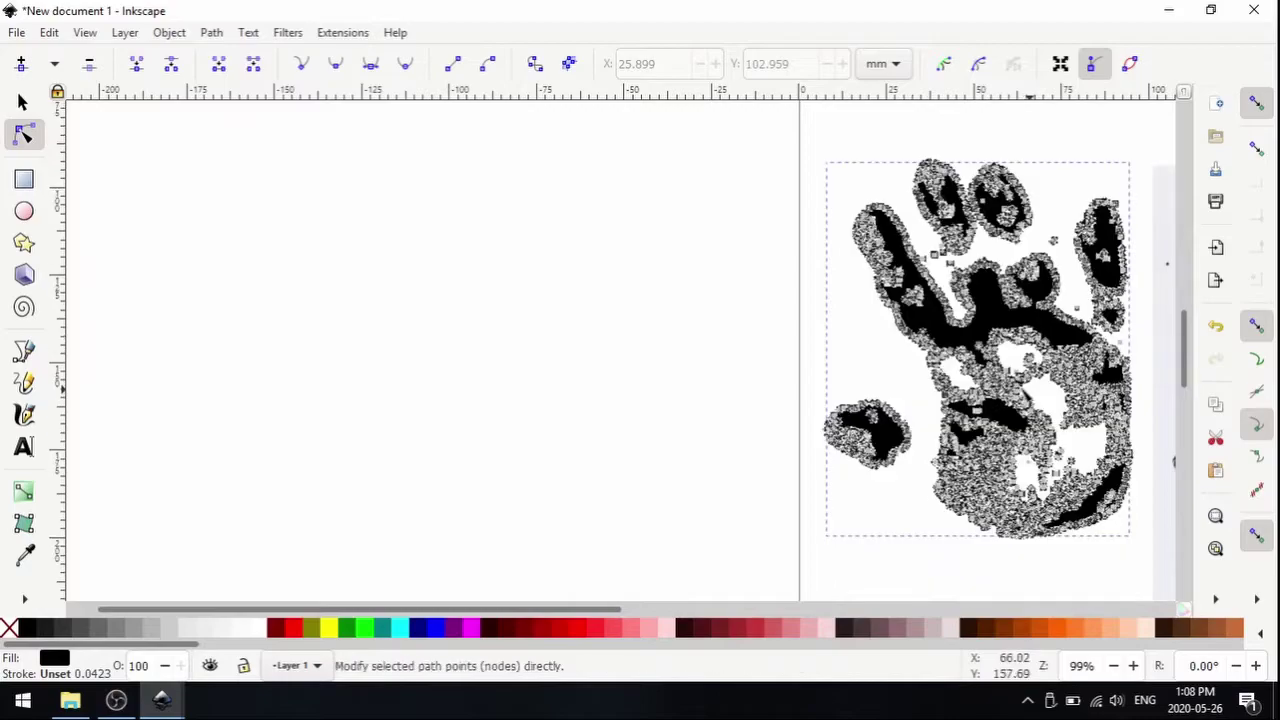
{"action": "scroll", "coordinate": [1003, 380], "scroll_direction": "down", "scroll_amount": 2}
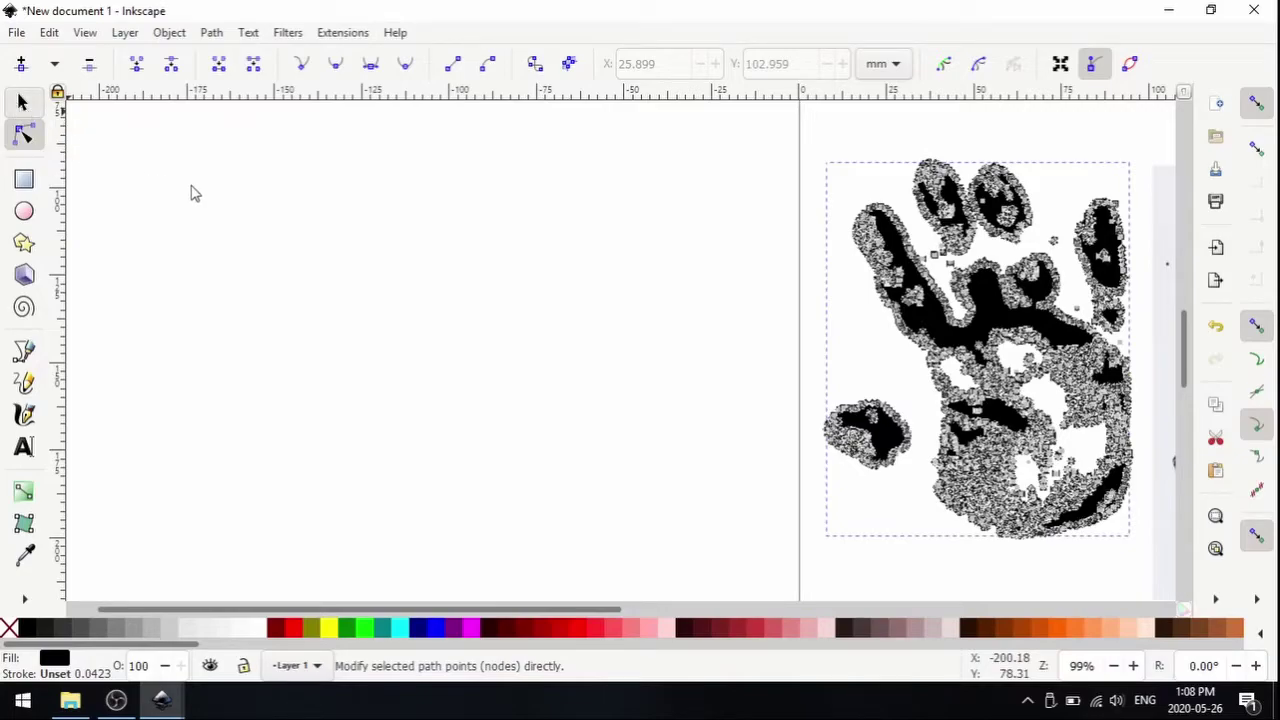
Delete the grey handprint photo and move the black traced handprint onto the page.
{"action": "key", "text": "s"}
{"action": "scroll", "coordinate": [526, 349], "scroll_direction": "right", "scroll_amount": 8}
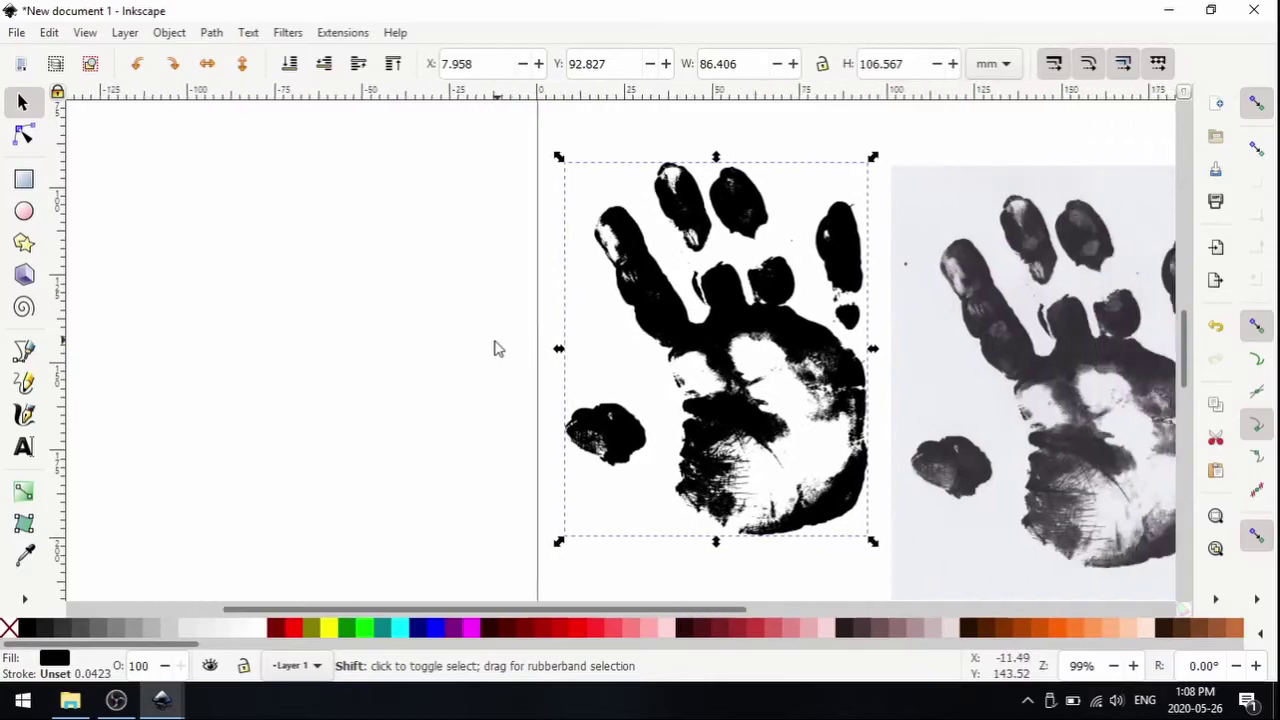
{"action": "scroll", "coordinate": [490, 345], "scroll_direction": "right", "scroll_amount": 4}
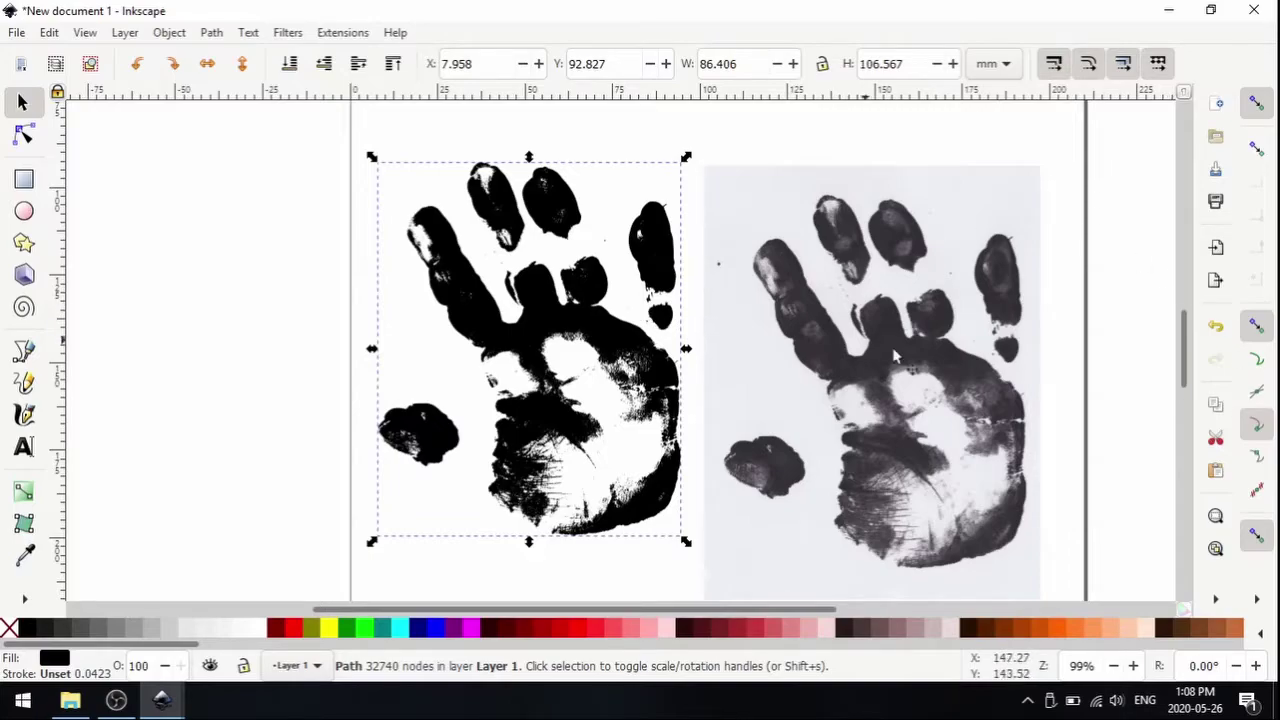
{"action": "left_click", "coordinate": [786, 268]}
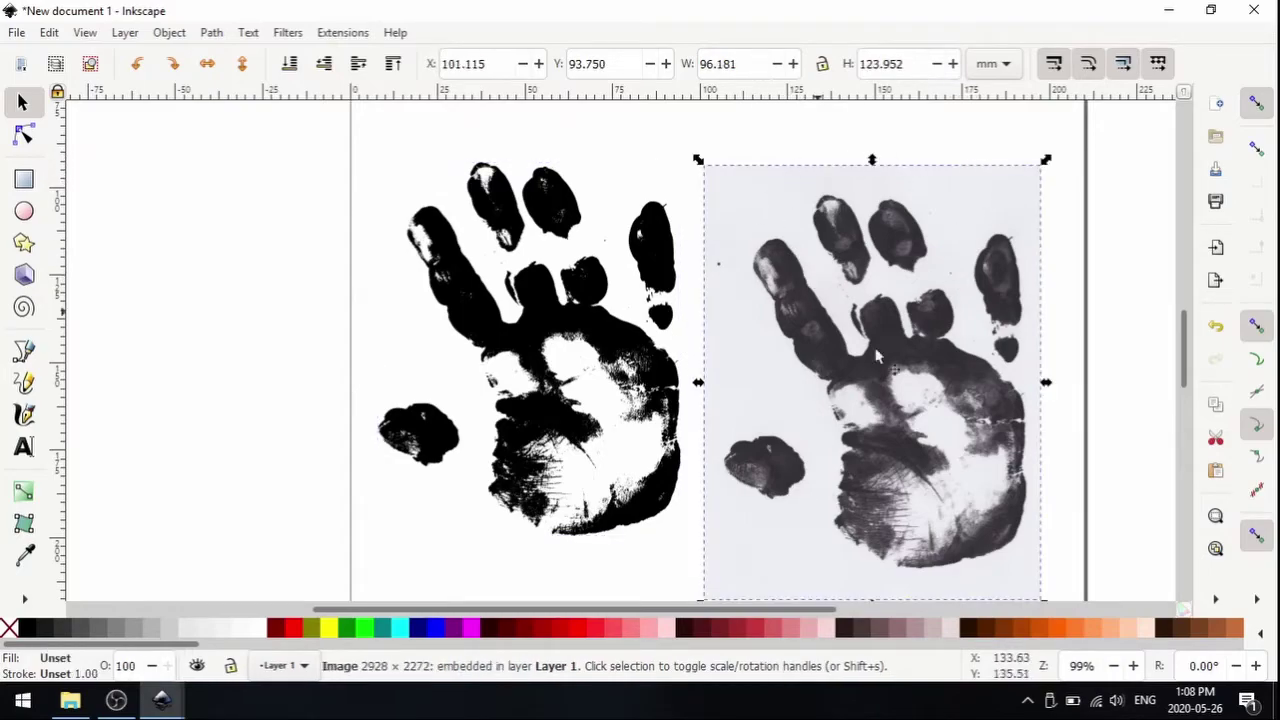
{"action": "key", "text": "Delete"}
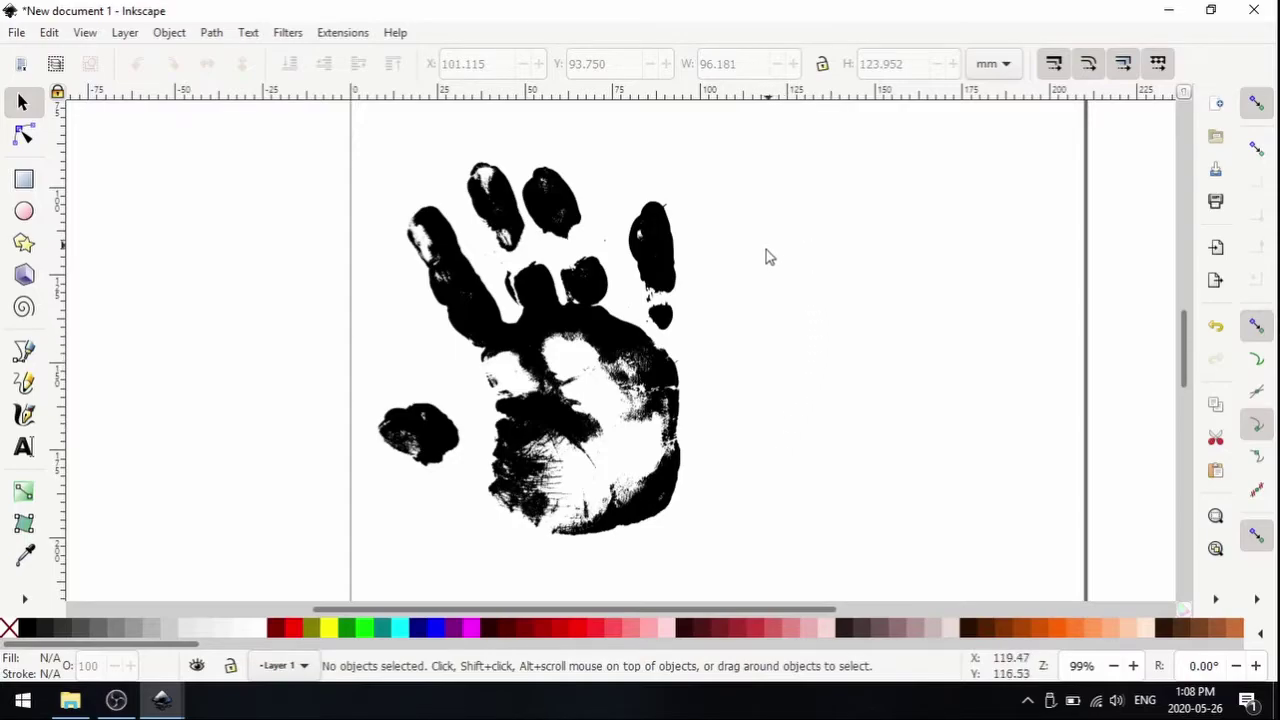
{"action": "scroll", "coordinate": [765, 260], "scroll_direction": "down", "scroll_amount": 1}
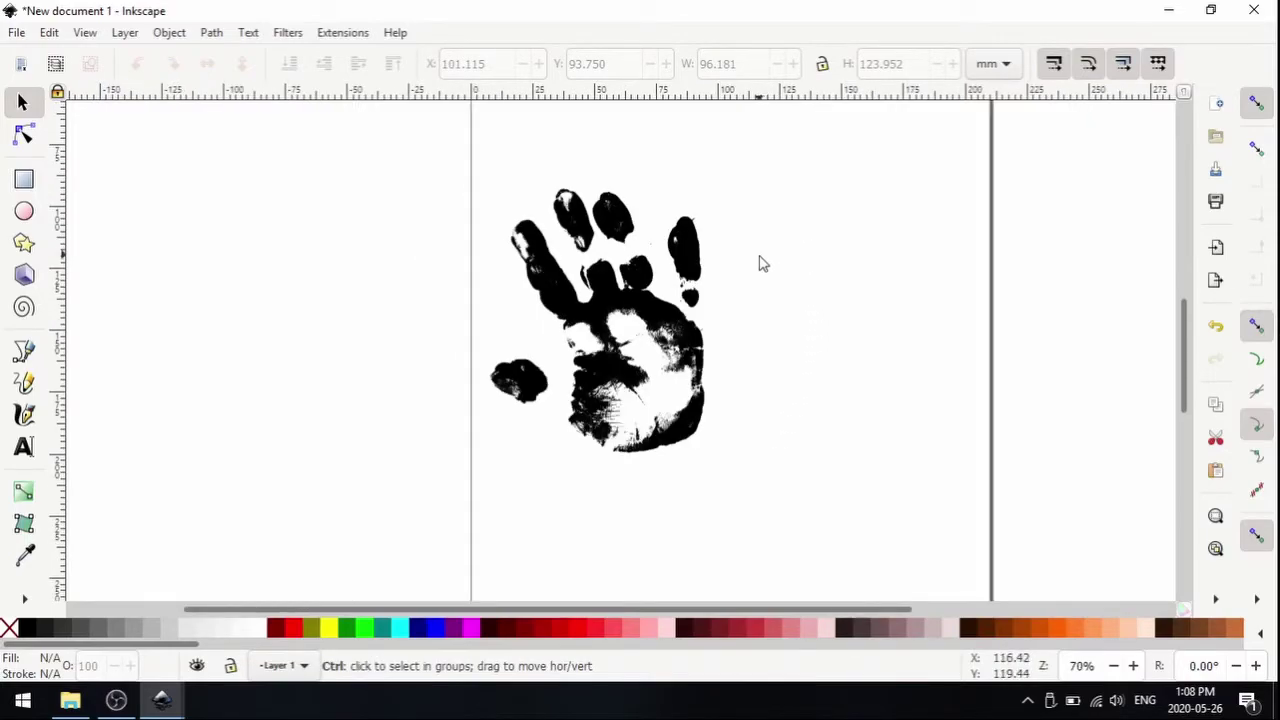
{"action": "scroll", "coordinate": [740, 271], "scroll_direction": "down", "scroll_amount": 2}
{"action": "left_click_drag", "start_coordinate": [731, 266], "coordinate": [783, 262]}
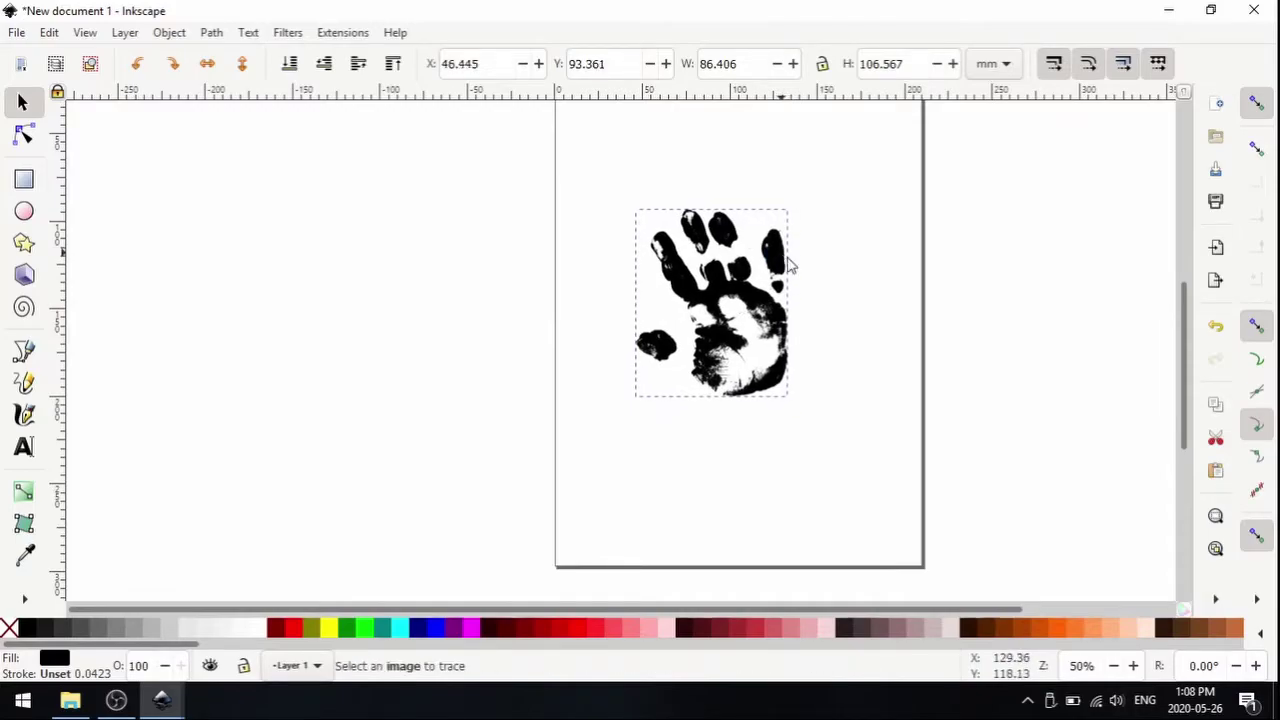
{"action": "left_click", "coordinate": [846, 277]}
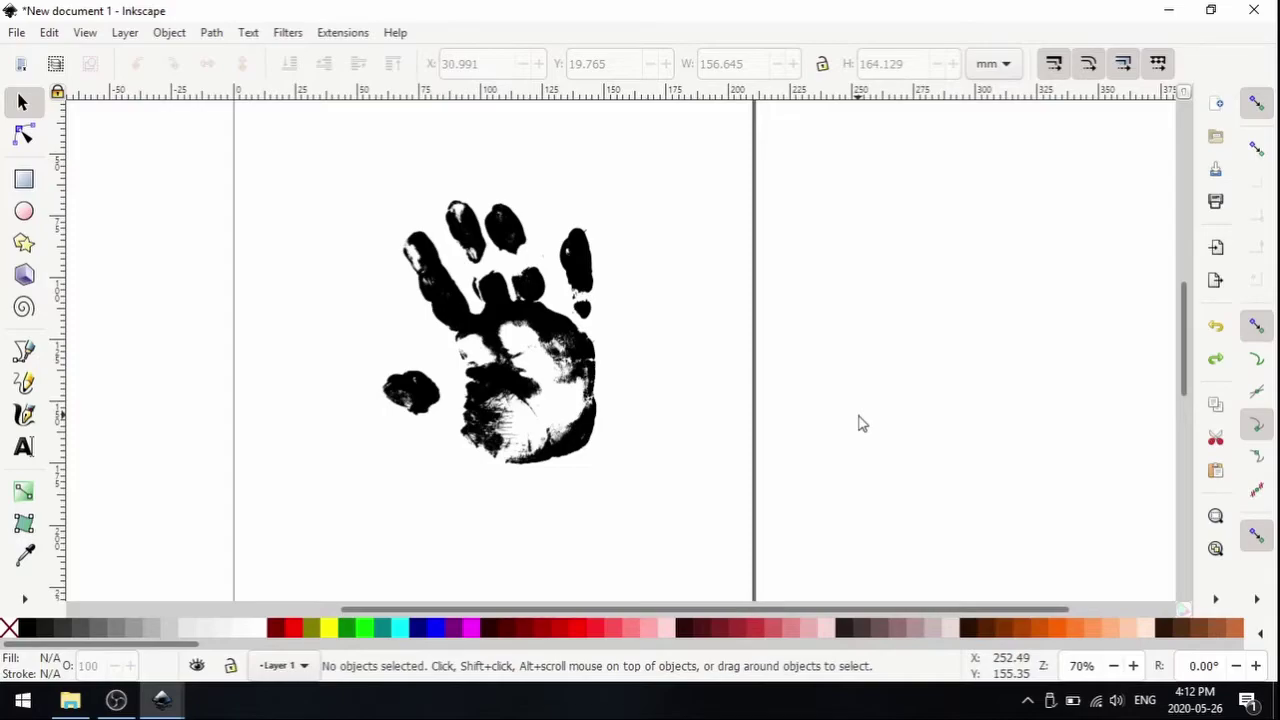
{"action": "scroll", "coordinate": [603, 402], "scroll_direction": "down", "scroll_amount": 1, "text": "ctrl"}
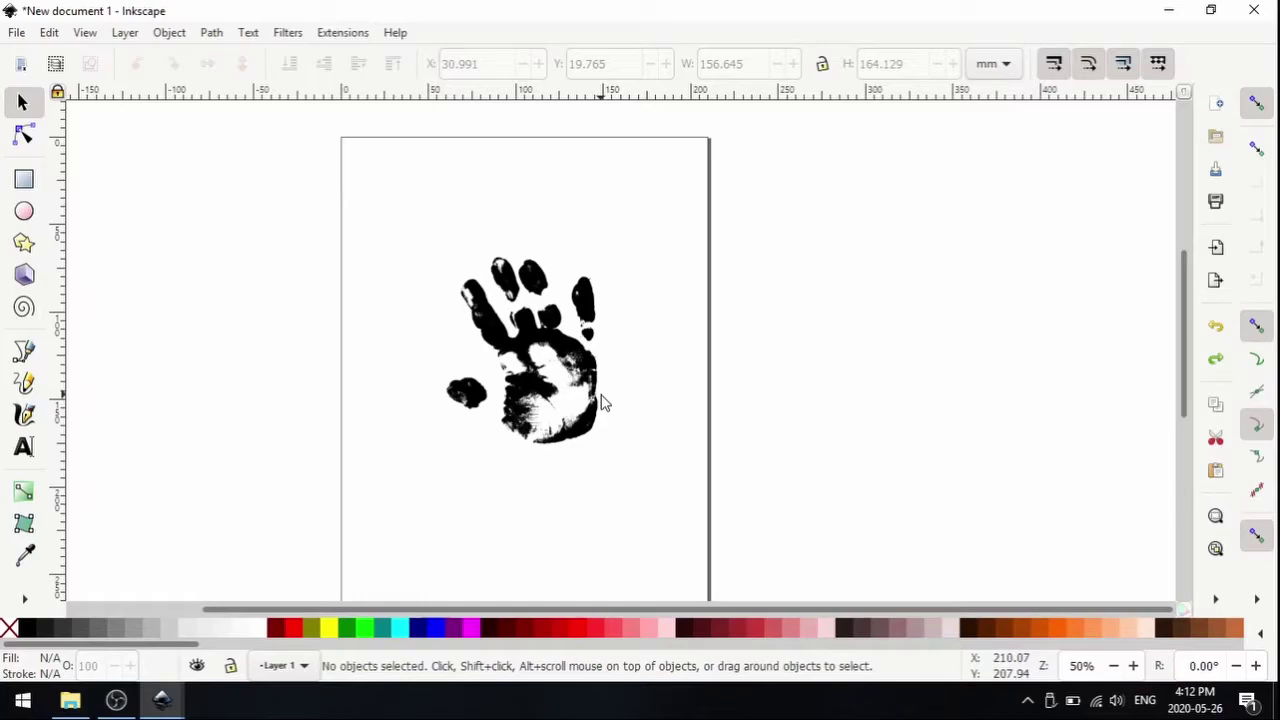
{"action": "scroll", "coordinate": [585, 408], "scroll_direction": "down", "scroll_amount": 2}
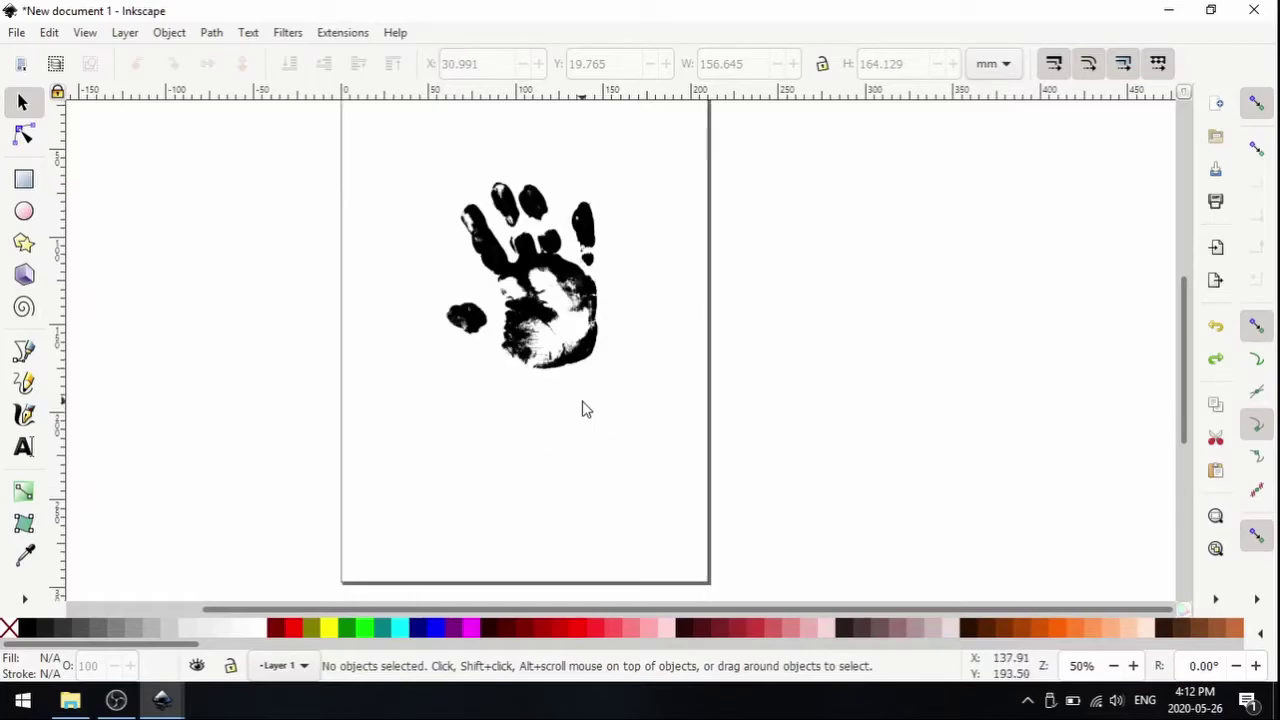
{"action": "scroll", "coordinate": [584, 406], "scroll_direction": "up", "scroll_amount": 2}
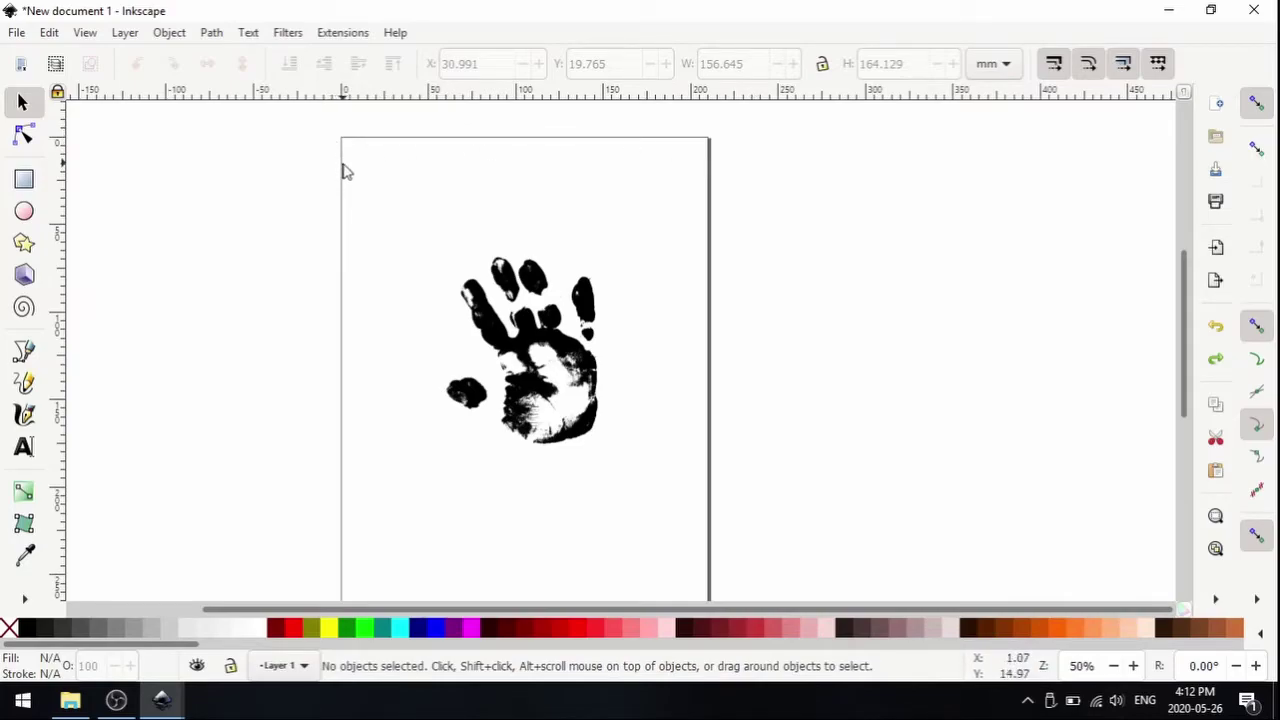
{"action": "scroll", "coordinate": [351, 174], "scroll_direction": "down", "scroll_amount": 1}
{"action": "scroll", "coordinate": [348, 326], "scroll_direction": "down", "scroll_amount": 1}
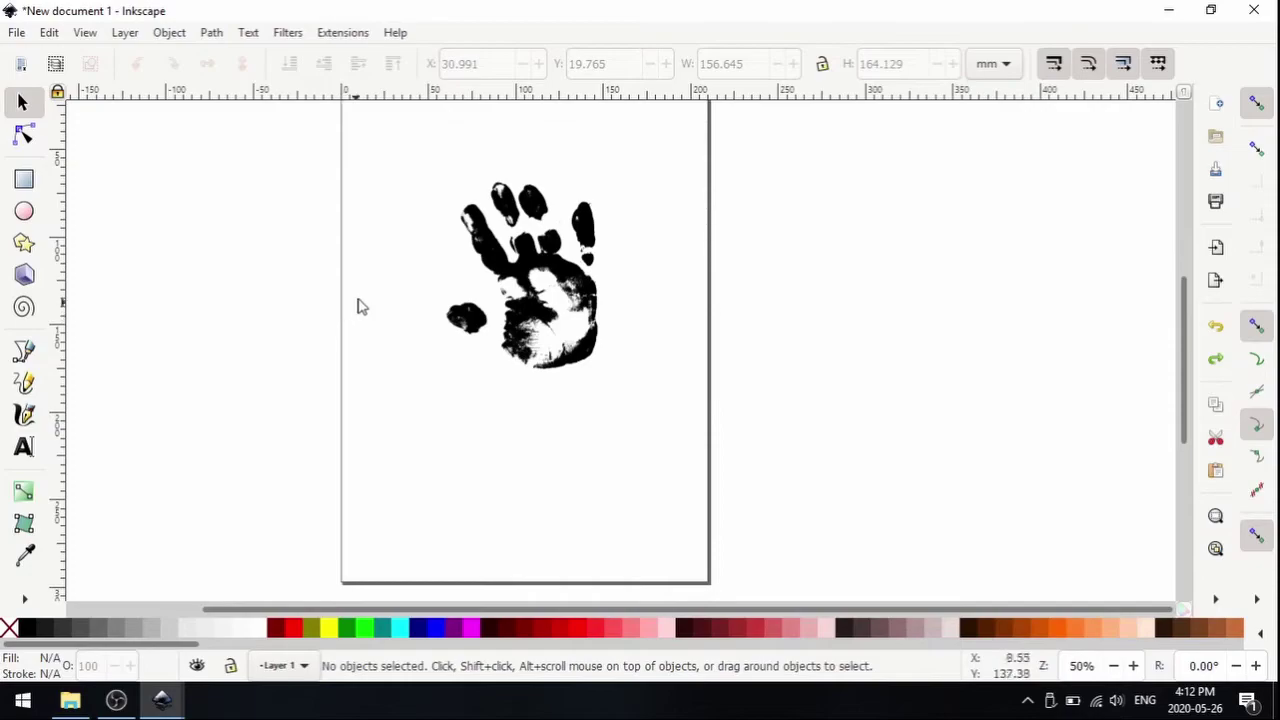
{"action": "scroll", "coordinate": [362, 305], "scroll_direction": "up", "scroll_amount": 2}
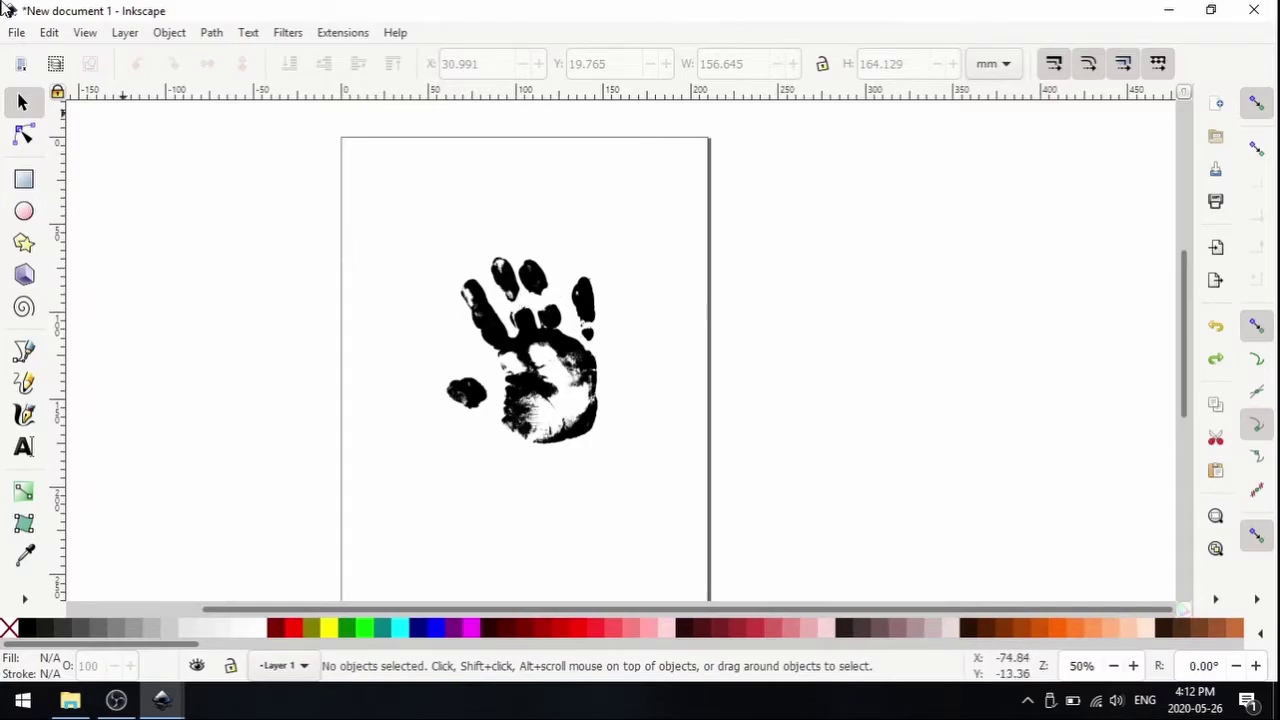
Set the page size to a custom 8 × 8 inches in Document Properties.
{"action": "left_click", "coordinate": [16, 34]}
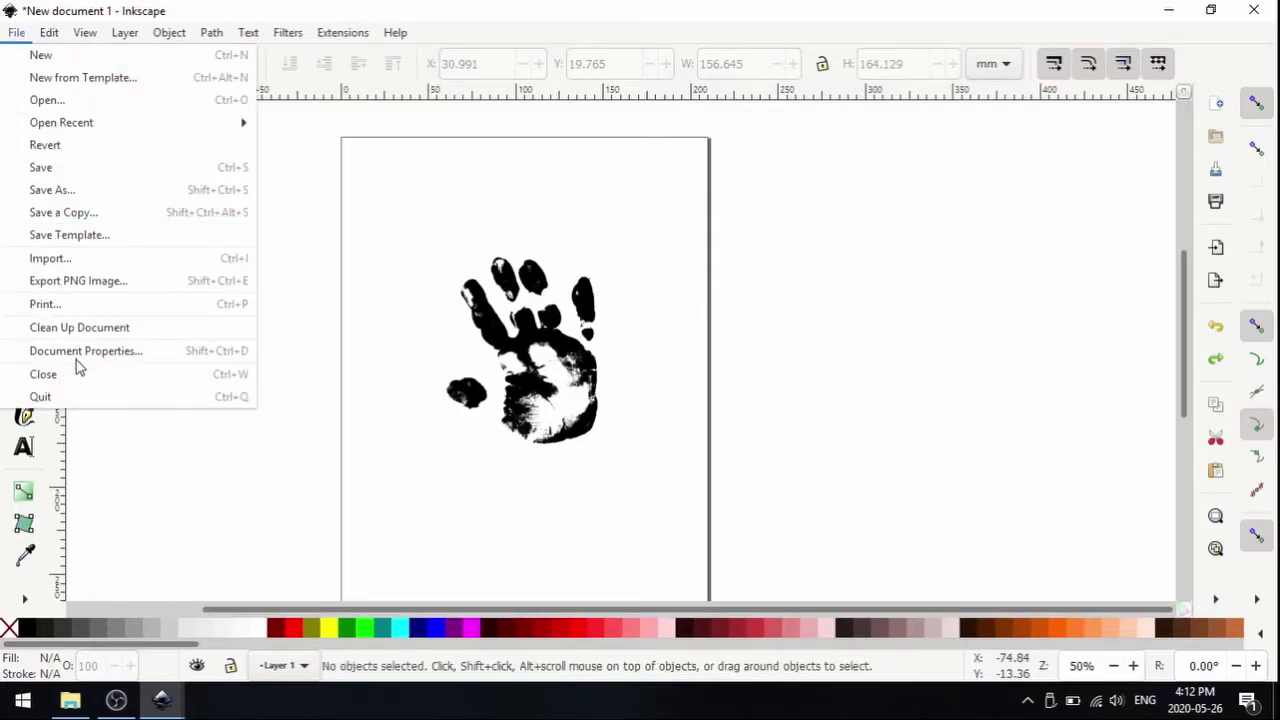
{"action": "left_click", "coordinate": [154, 357]}
{"action": "left_click_drag", "start_coordinate": [1071, 14], "coordinate": [507, 18]}
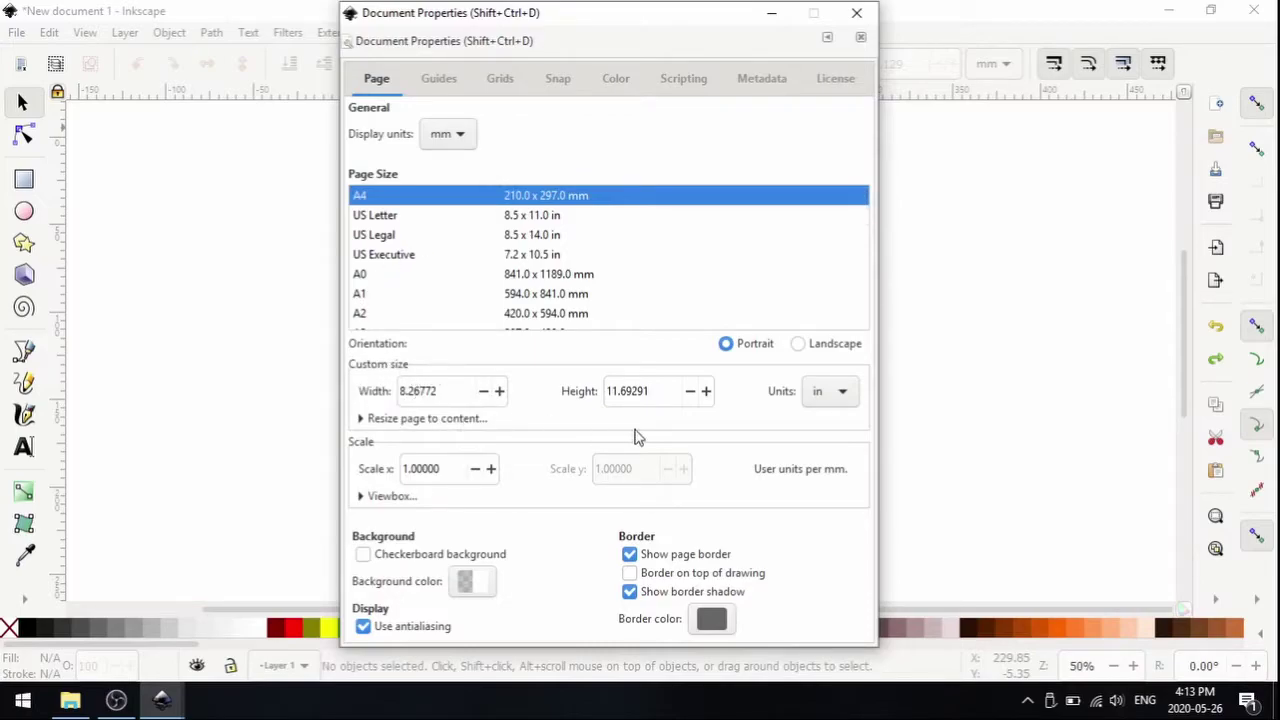
{"action": "left_click", "coordinate": [848, 391]}
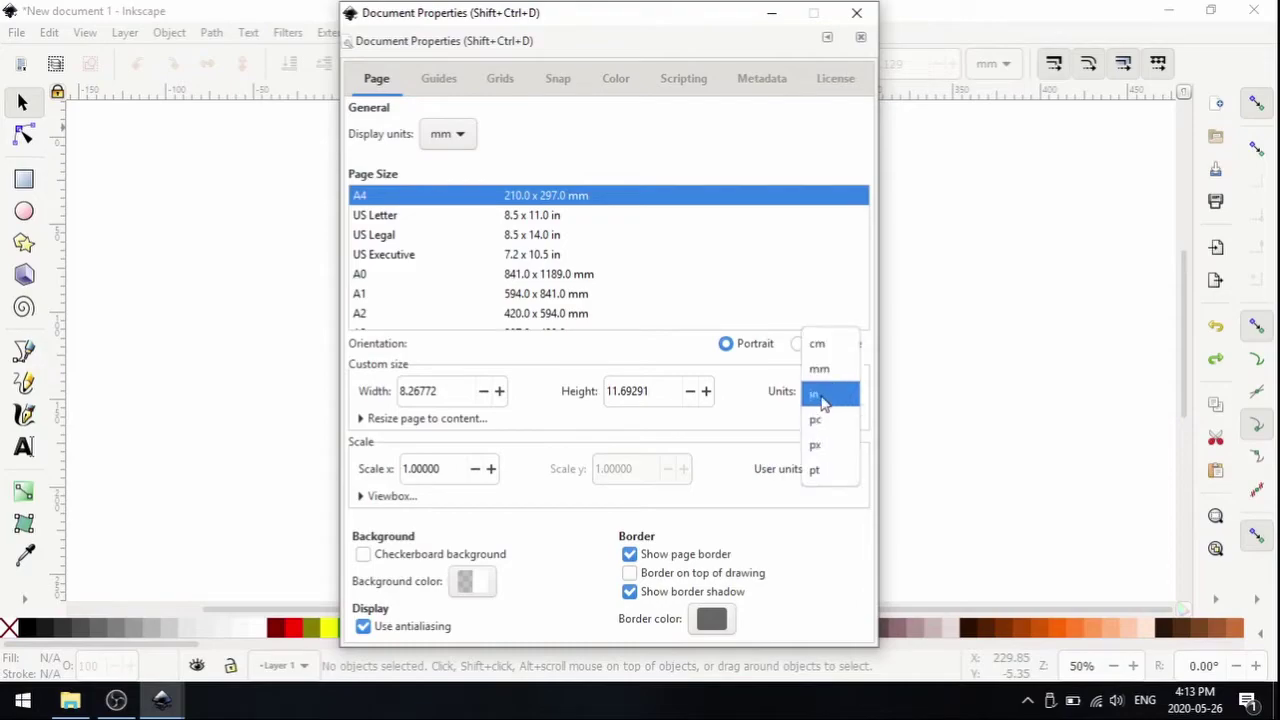
{"action": "left_click", "coordinate": [822, 397]}
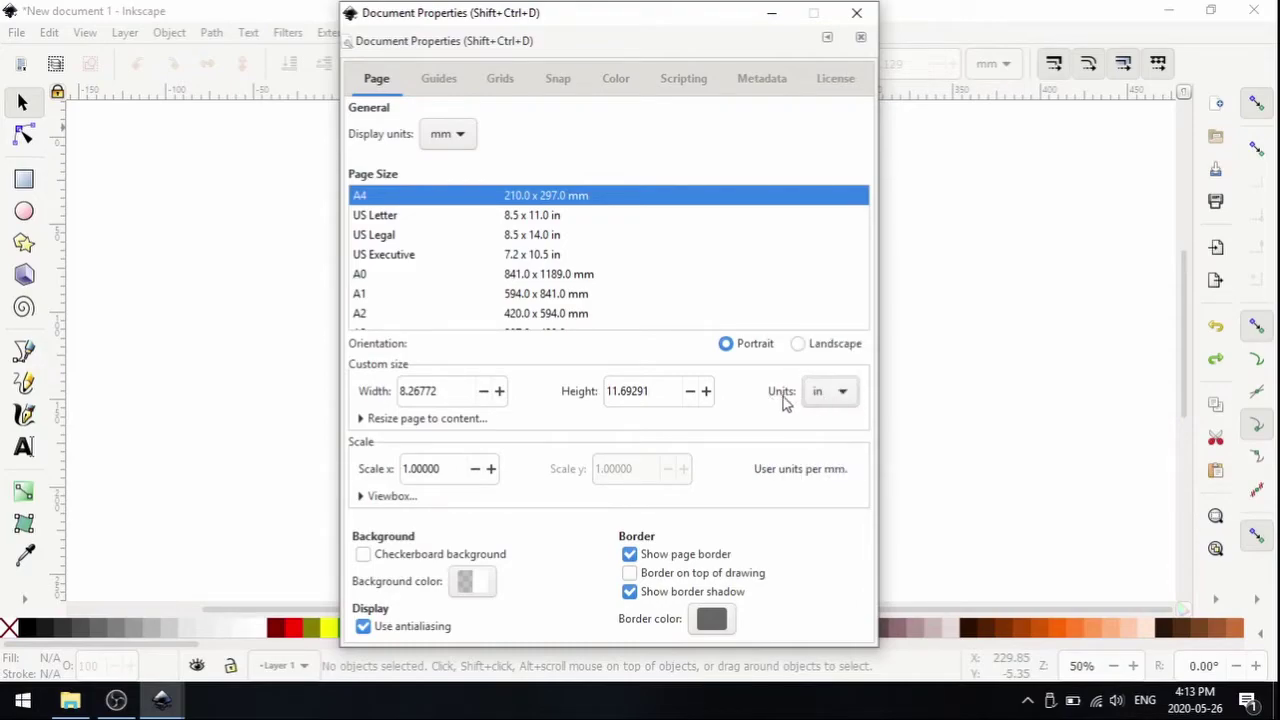
{"action": "double_click", "coordinate": [422, 391]}
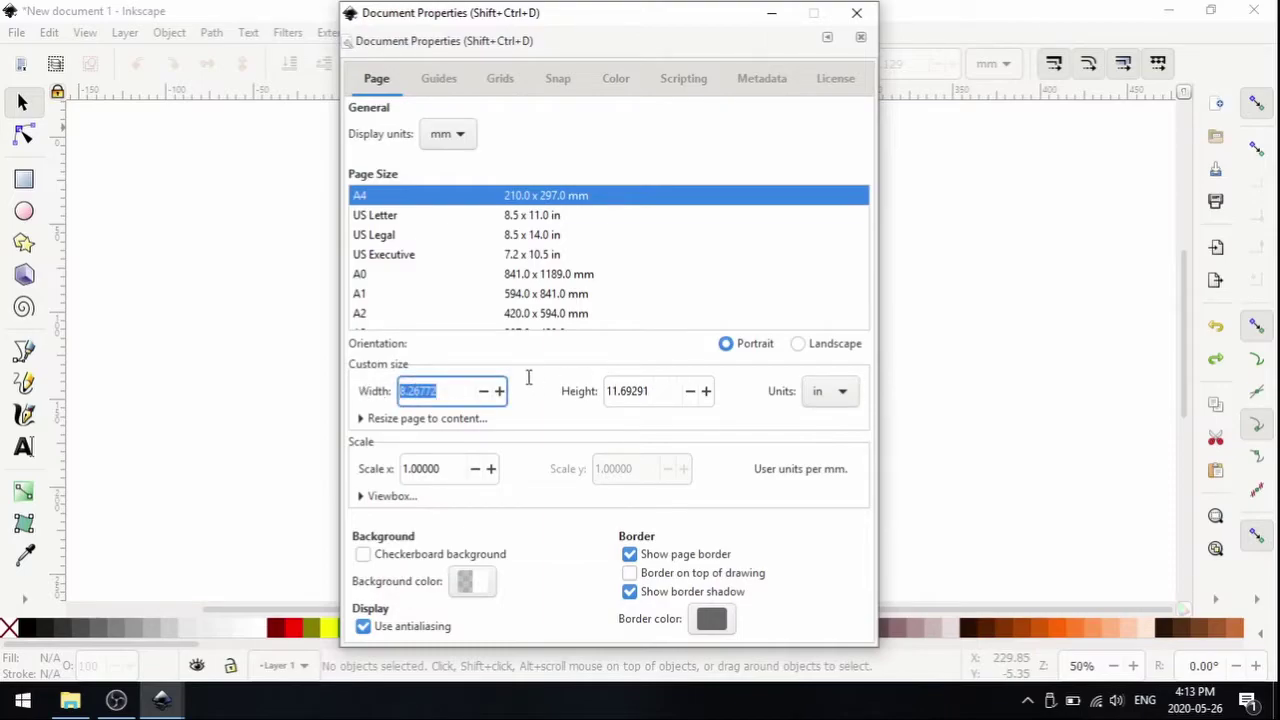
{"action": "double_click", "coordinate": [658, 396]}
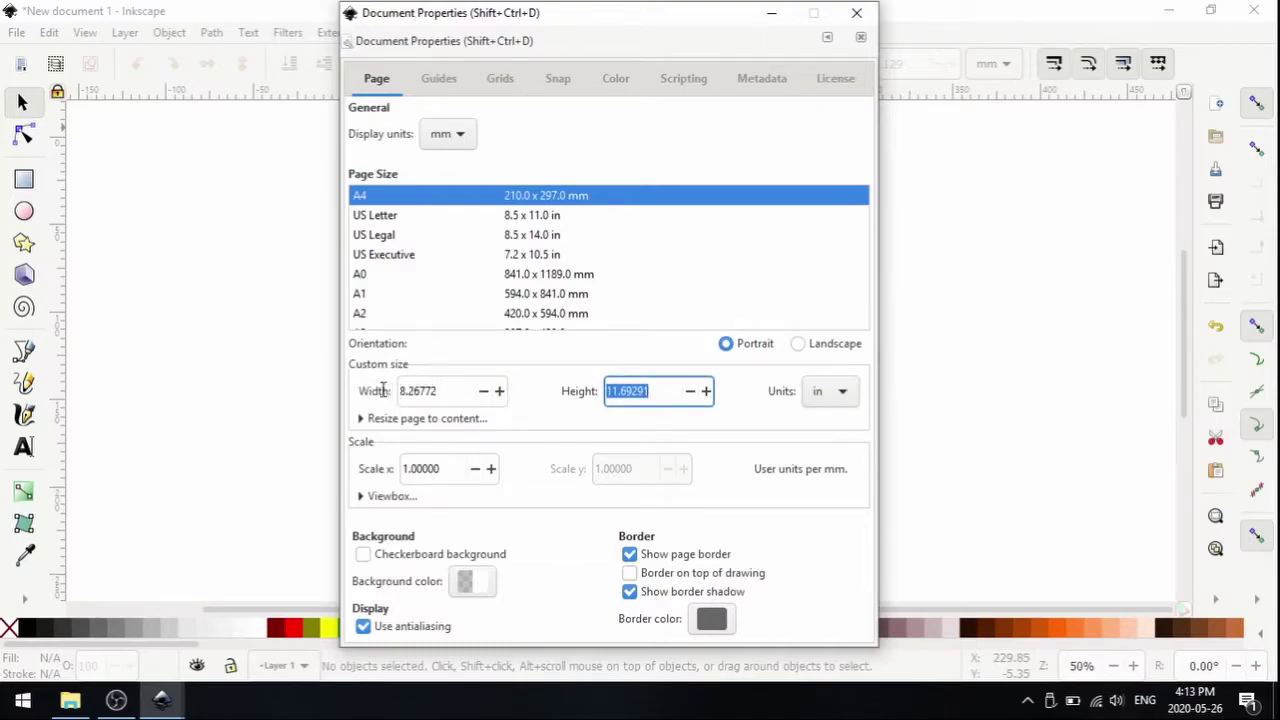
{"action": "key", "text": "shift+Tab"}
{"action": "type", "text": "8"}
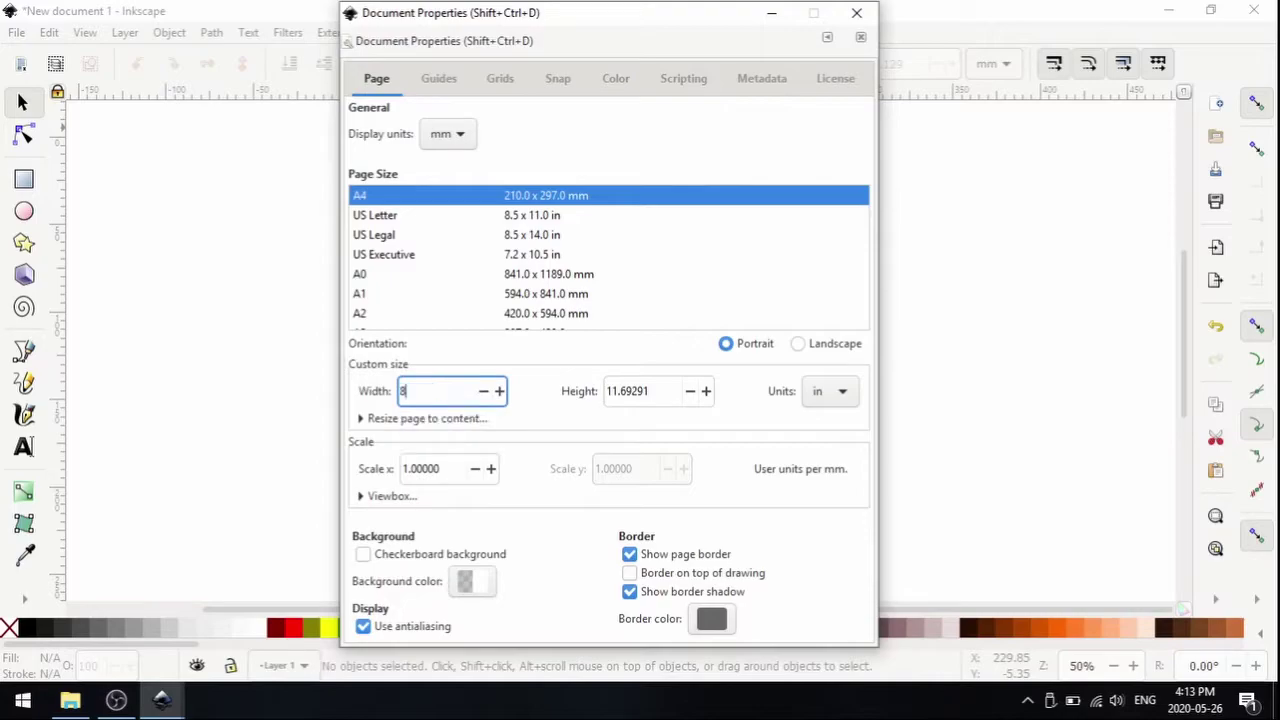
{"action": "key", "text": "Tab"}
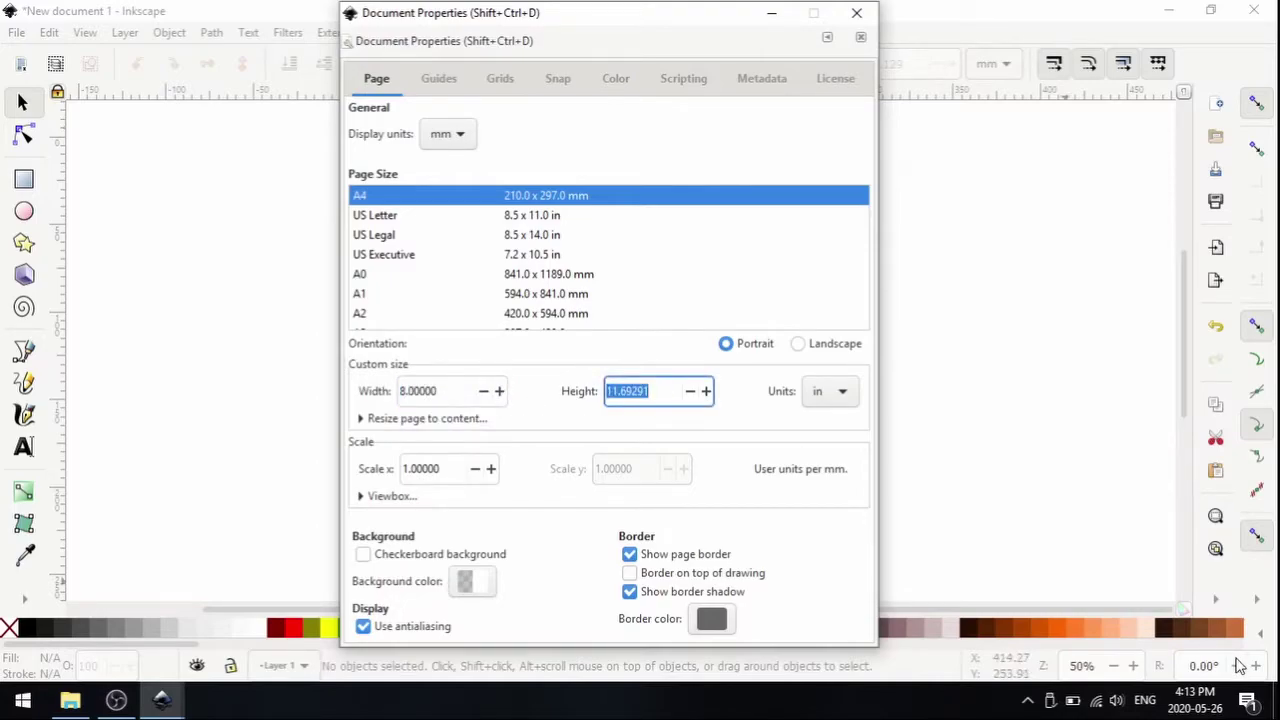
{"action": "type", "text": "8"}
{"action": "key", "text": "Return"}
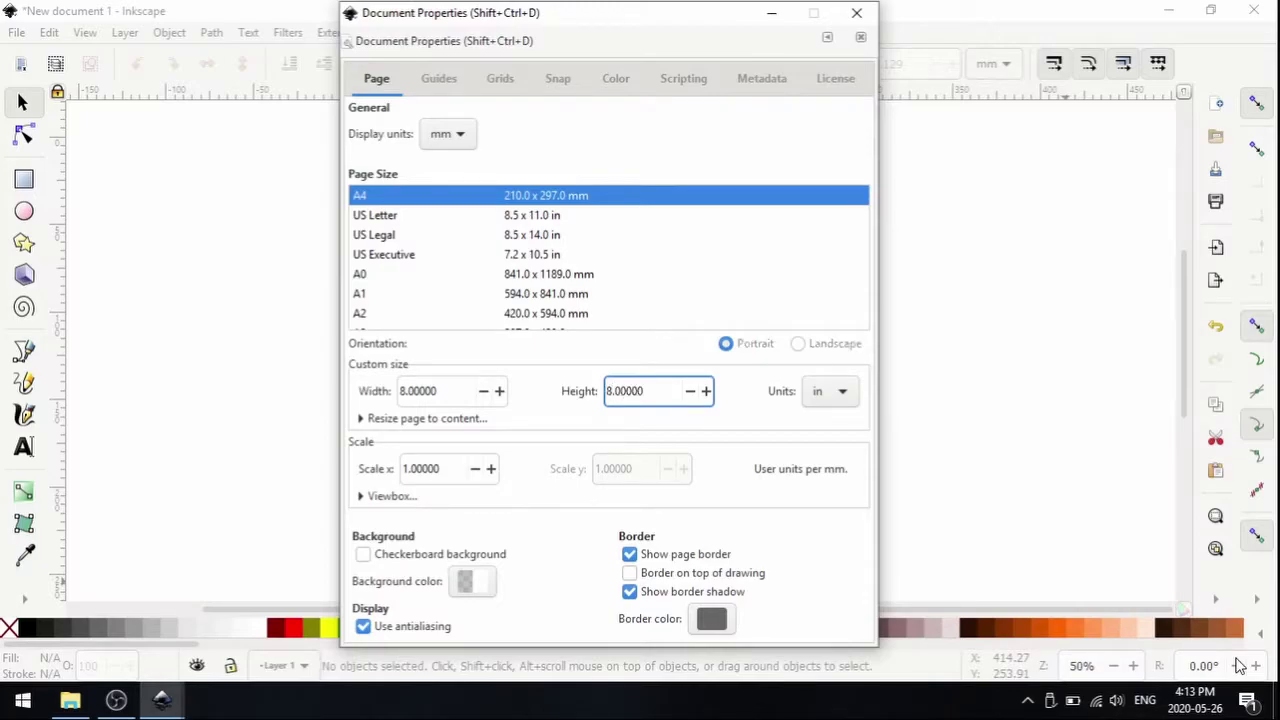
{"action": "left_click", "coordinate": [854, 14]}
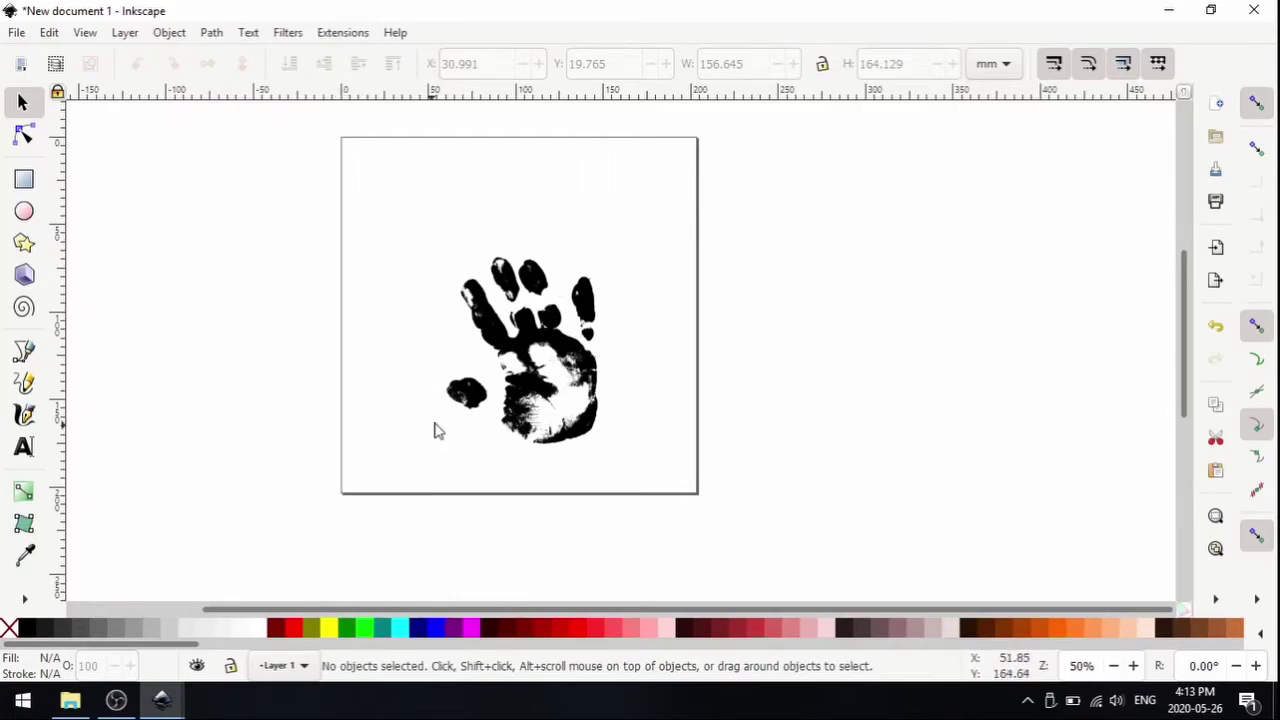
Move the handprint higher and toward the page's left side.
{"action": "left_click", "coordinate": [522, 290]}
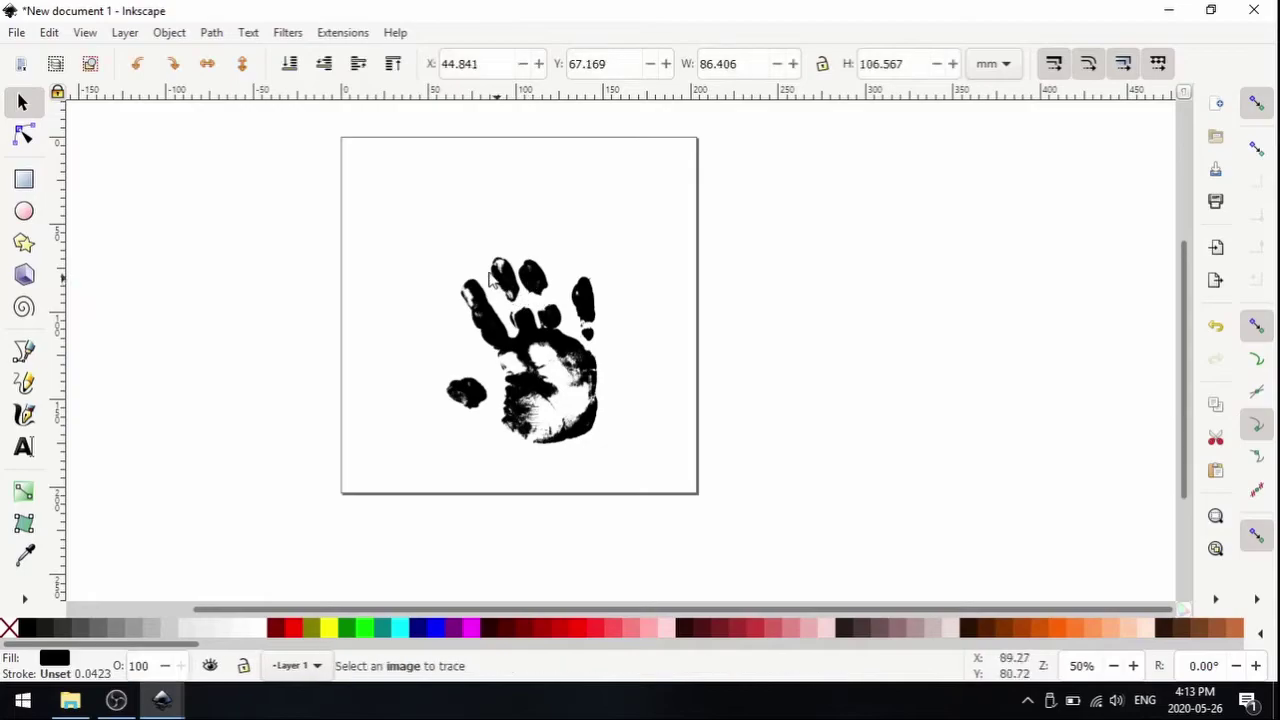
{"action": "mouse_move", "coordinate": [522, 290]}
{"action": "left_mouse_down"}
{"action": "mouse_move", "coordinate": [510, 240]}
{"action": "mouse_move", "coordinate": [533, 253]}
{"action": "mouse_move", "coordinate": [528, 268]}
{"action": "mouse_move", "coordinate": [517, 258]}
{"action": "left_mouse_up"}
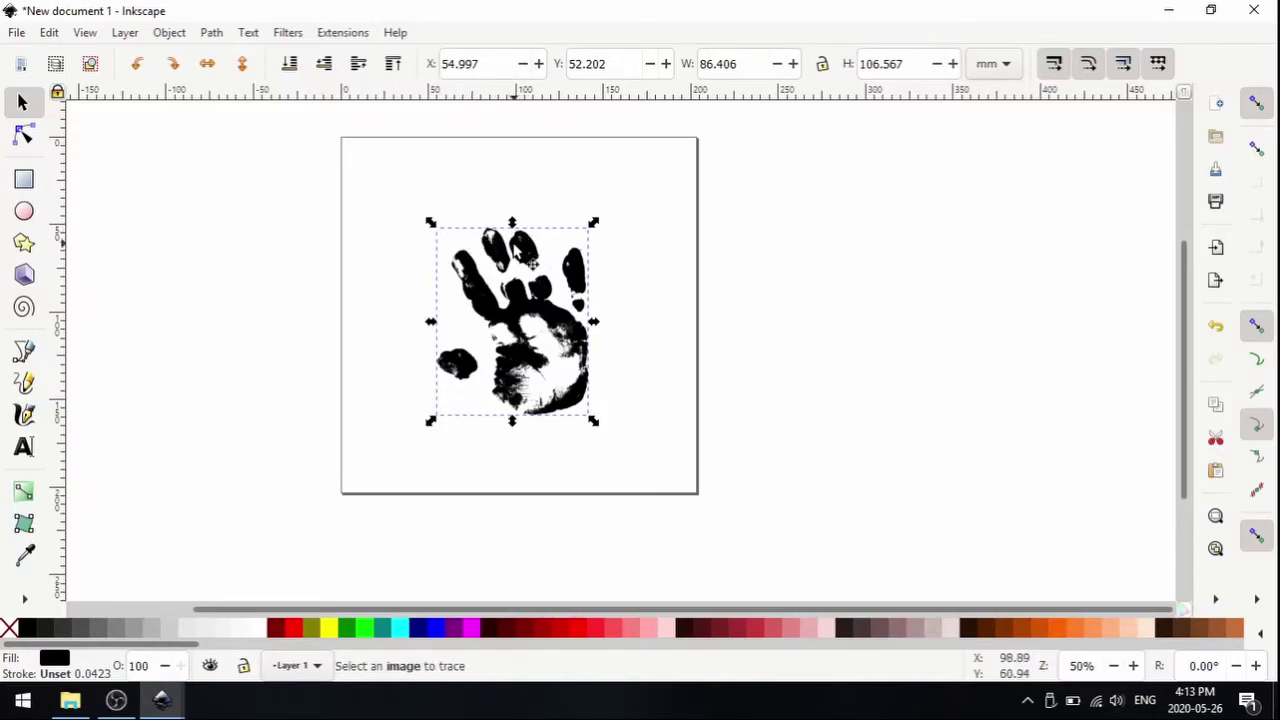
{"action": "left_click", "coordinate": [512, 250]}
{"action": "left_click_drag", "start_coordinate": [512, 250], "coordinate": [439, 250]}
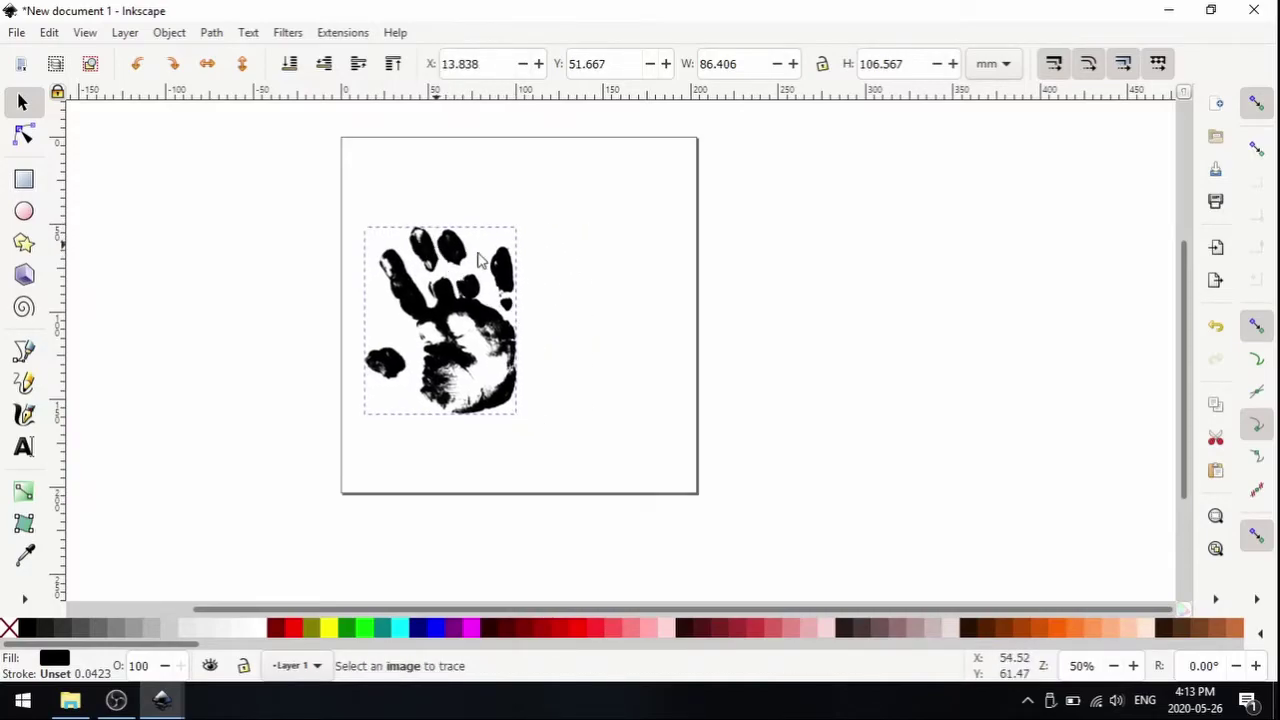
Centre the handprint horizontally and vertically relative to the page with Align and Distribute.
{"action": "left_click", "coordinate": [171, 34]}
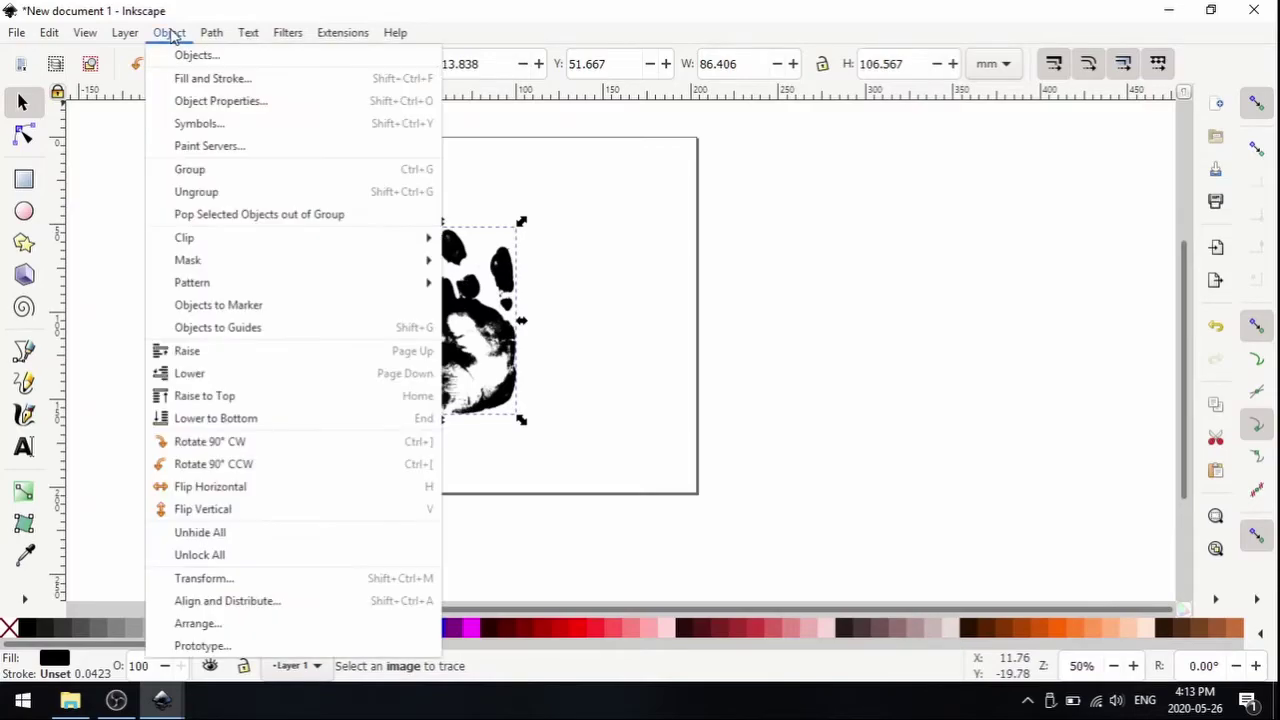
{"action": "left_click", "coordinate": [254, 602]}
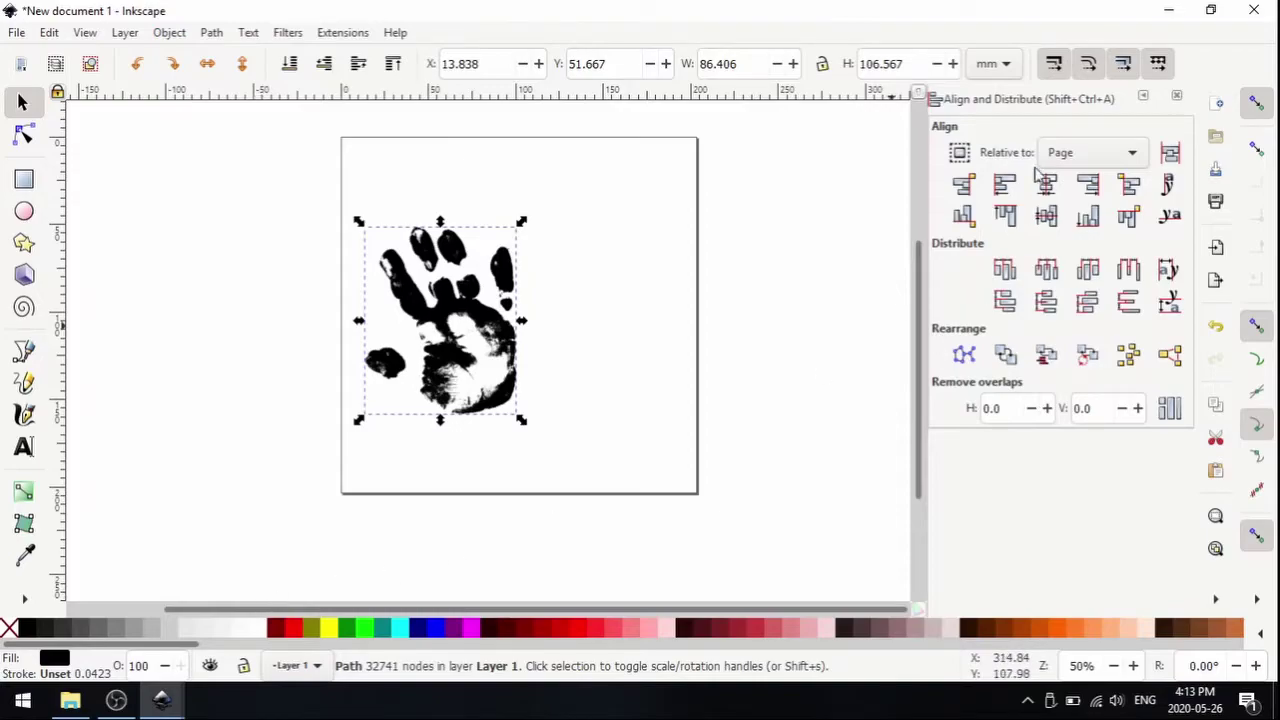
{"action": "left_click", "coordinate": [1088, 155]}
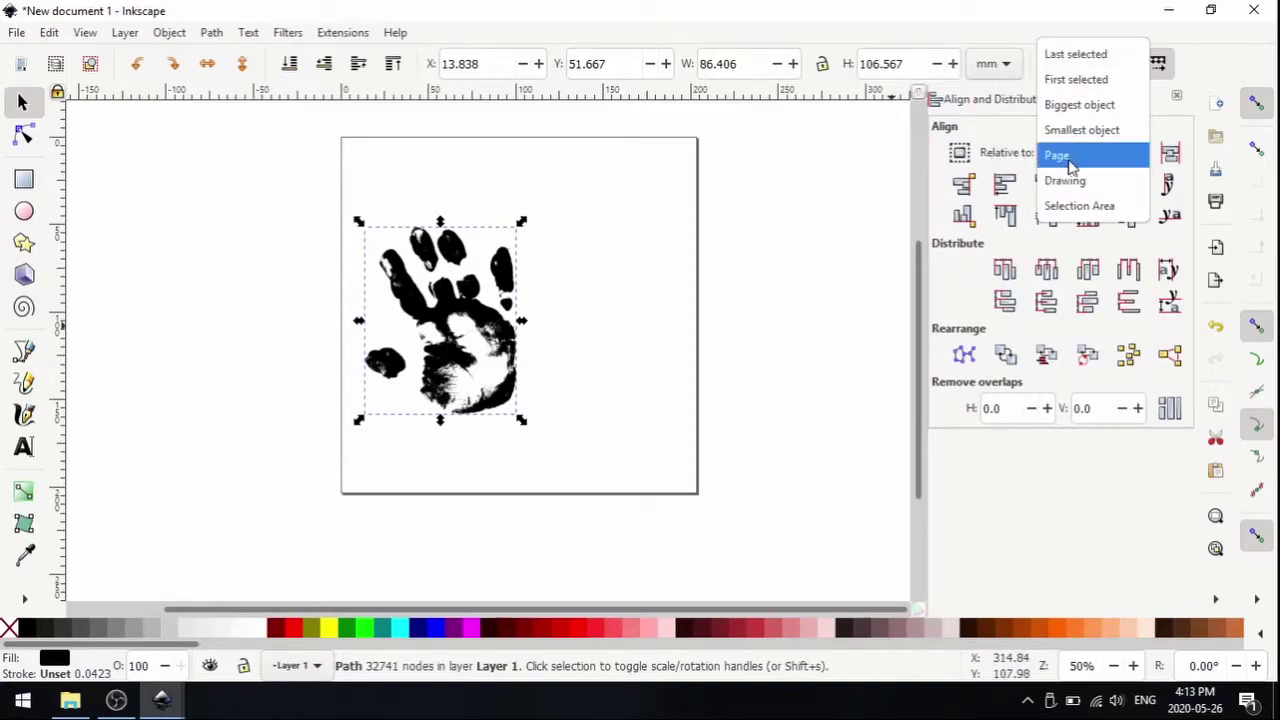
{"action": "left_click", "coordinate": [1124, 163]}
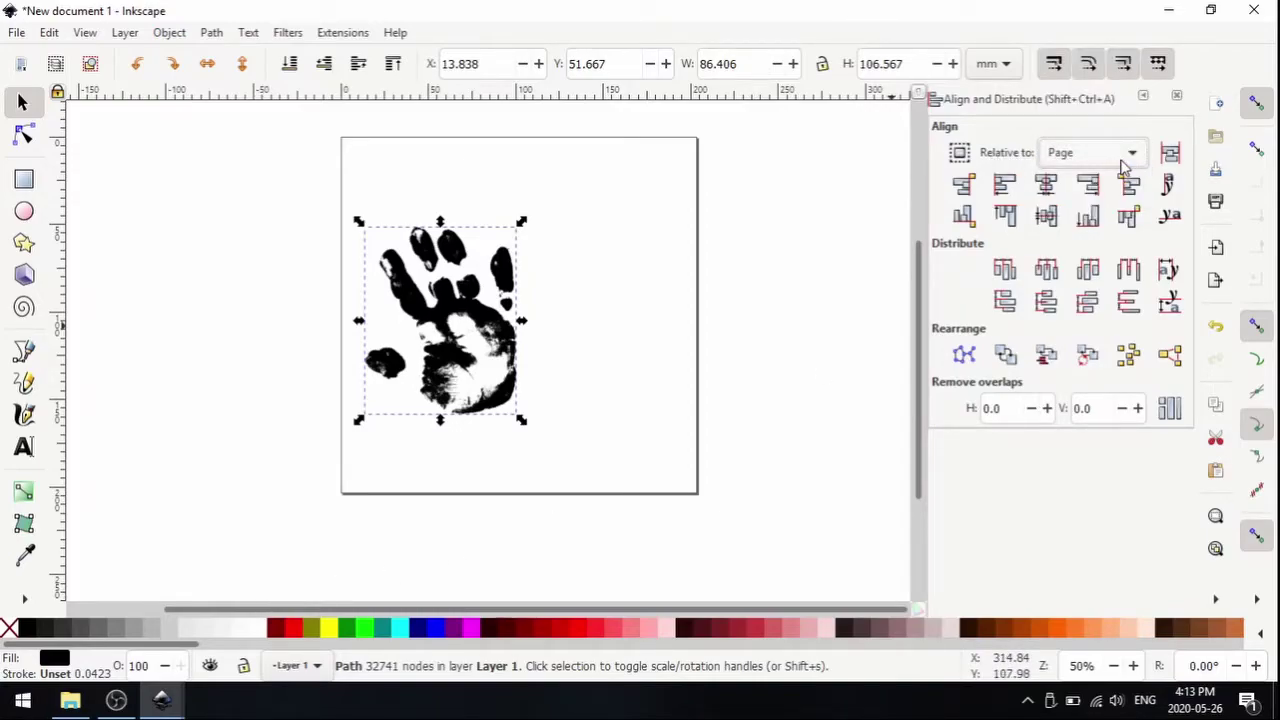
{"action": "left_click", "coordinate": [1050, 190]}
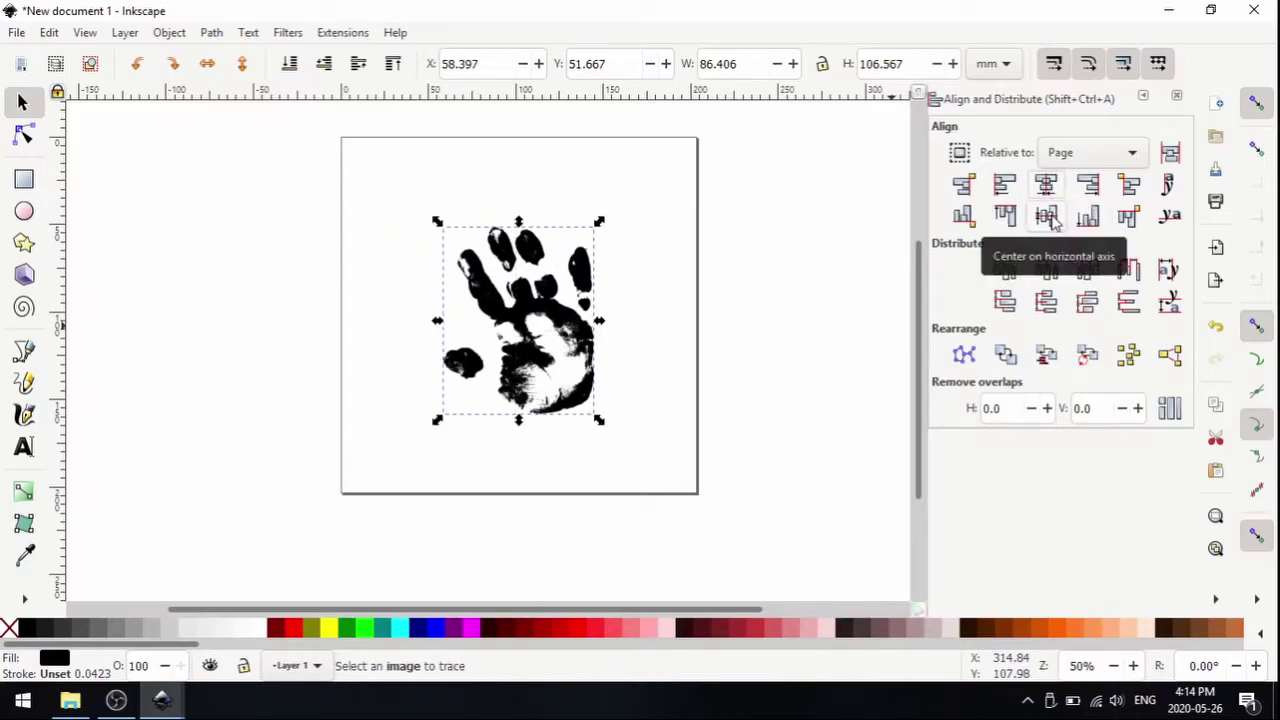
{"action": "left_click", "coordinate": [1050, 218]}
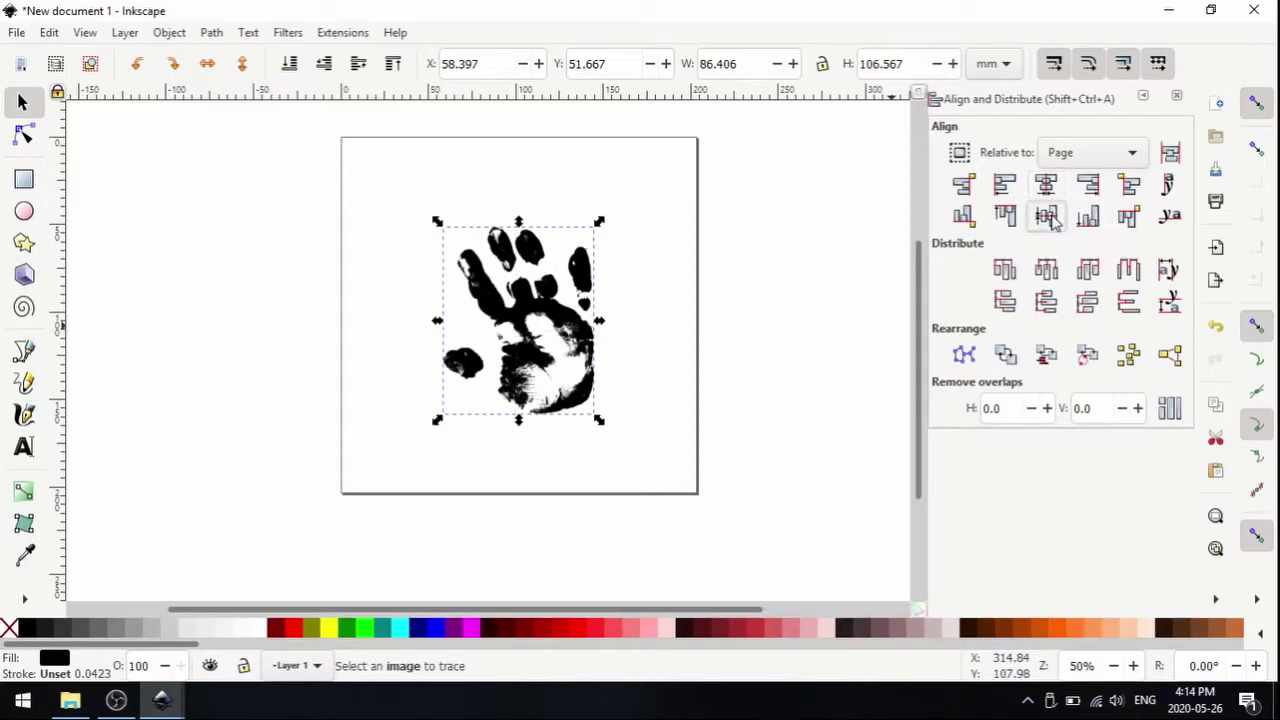
{"action": "left_click", "coordinate": [760, 267]}
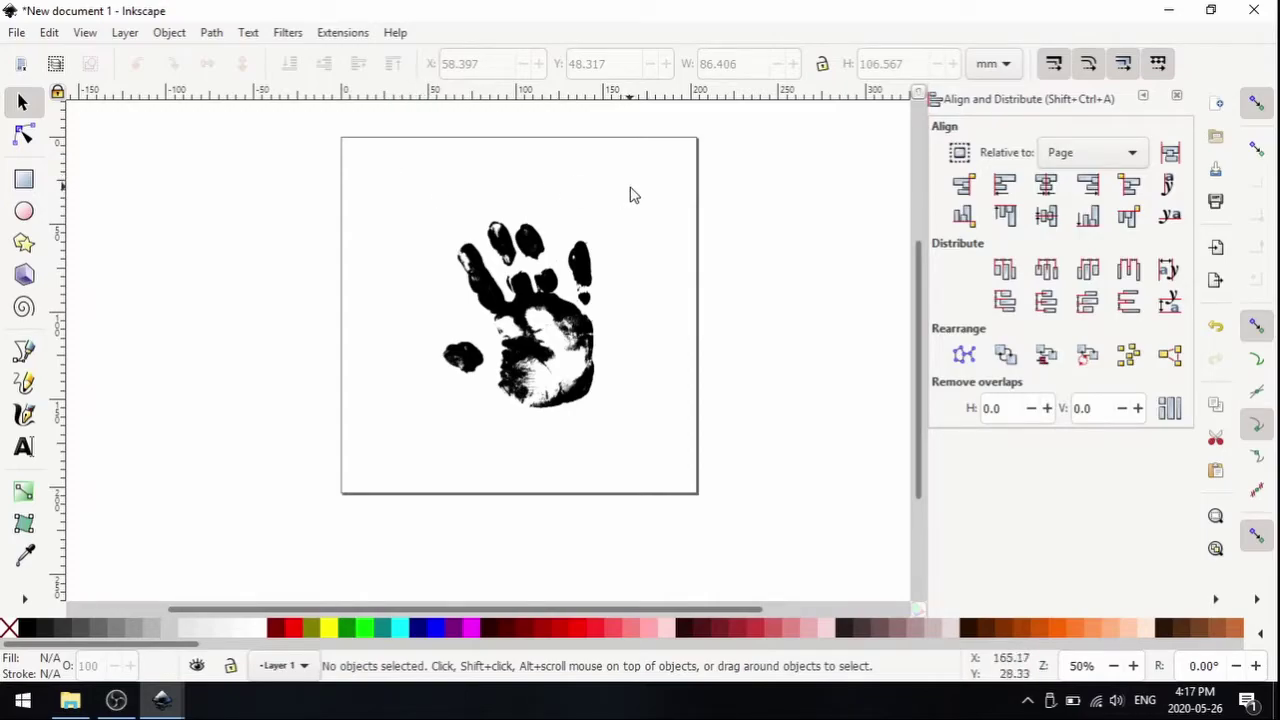
Draw a green rounded rectangle with a red 2.57 outline, 148.495 × 168.807 mm, over the handprint.
{"action": "left_click", "coordinate": [24, 180]}
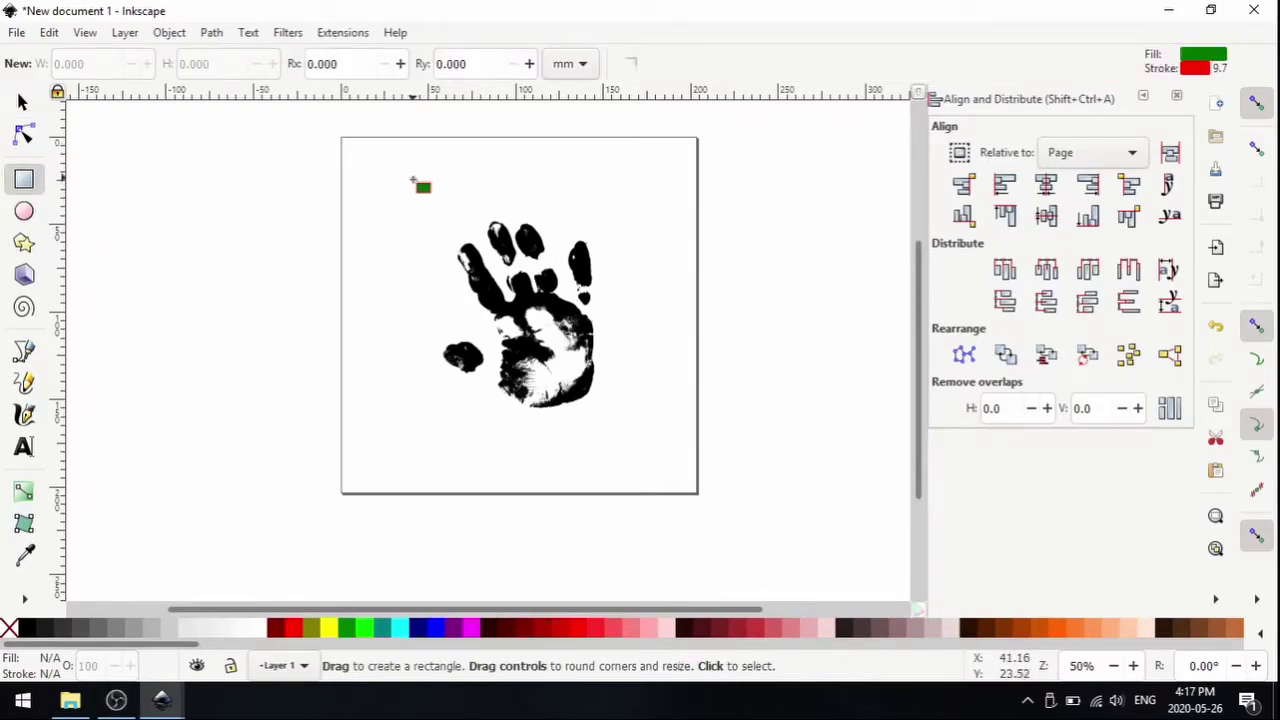
{"action": "left_click_drag", "start_coordinate": [411, 177], "coordinate": [668, 466]}
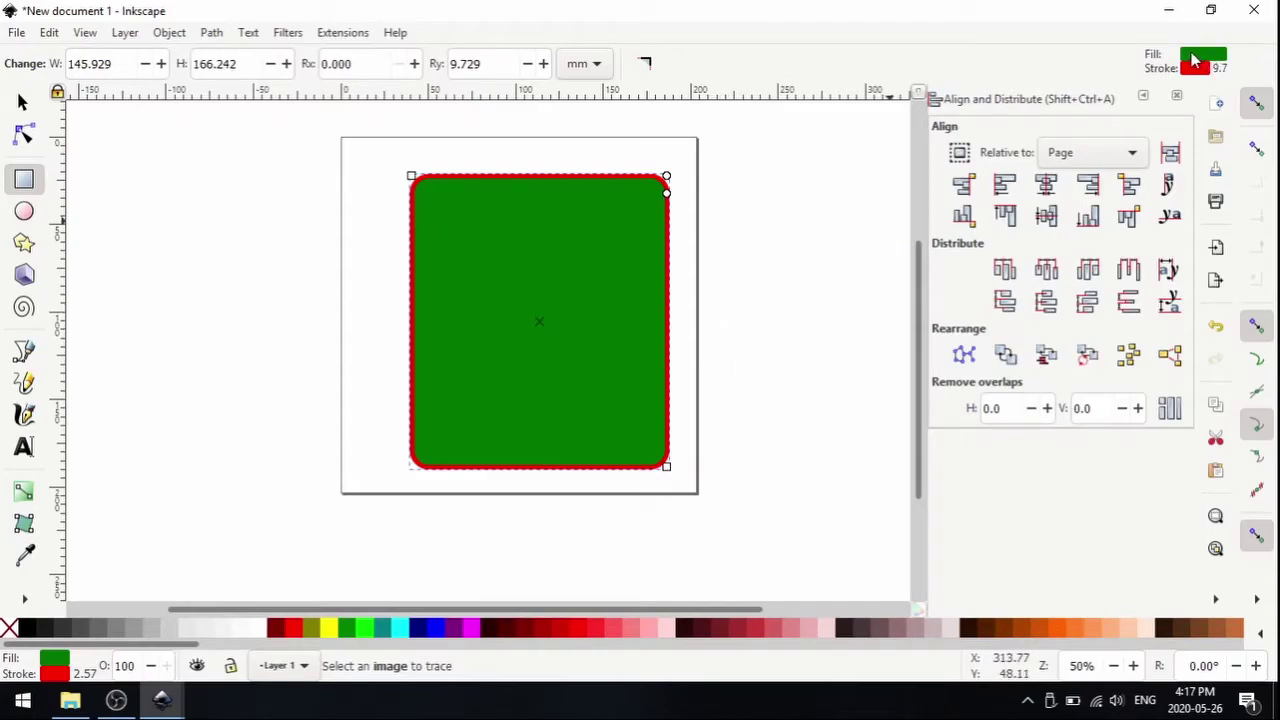
{"action": "left_click_drag", "start_coordinate": [1195, 62], "coordinate": [414, 314]}
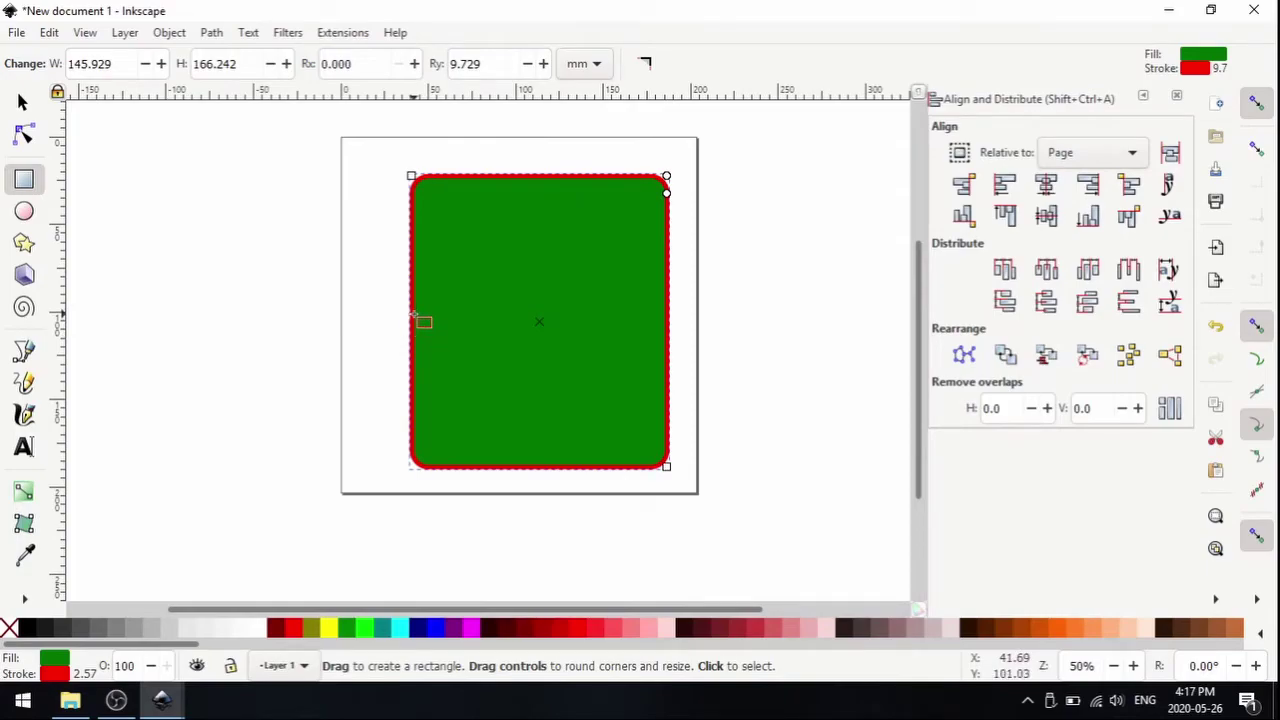
{"action": "left_click_drag", "start_coordinate": [413, 313], "coordinate": [531, 241]}
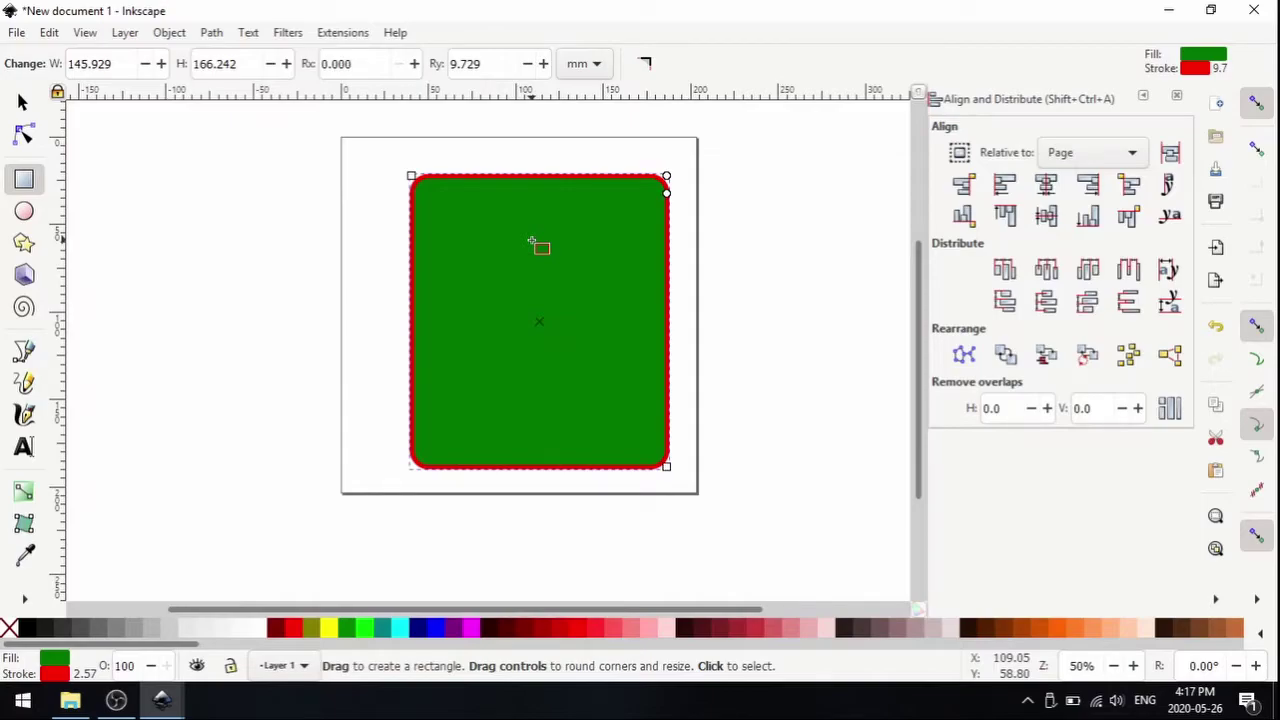
{"action": "left_click_drag", "start_coordinate": [532, 241], "coordinate": [400, 226]}
{"action": "scroll", "coordinate": [775, 306], "scroll_direction": "right", "scroll_amount": 2}
{"action": "left_click", "coordinate": [22, 102]}
{"action": "left_click_drag", "start_coordinate": [483, 220], "coordinate": [474, 254]}
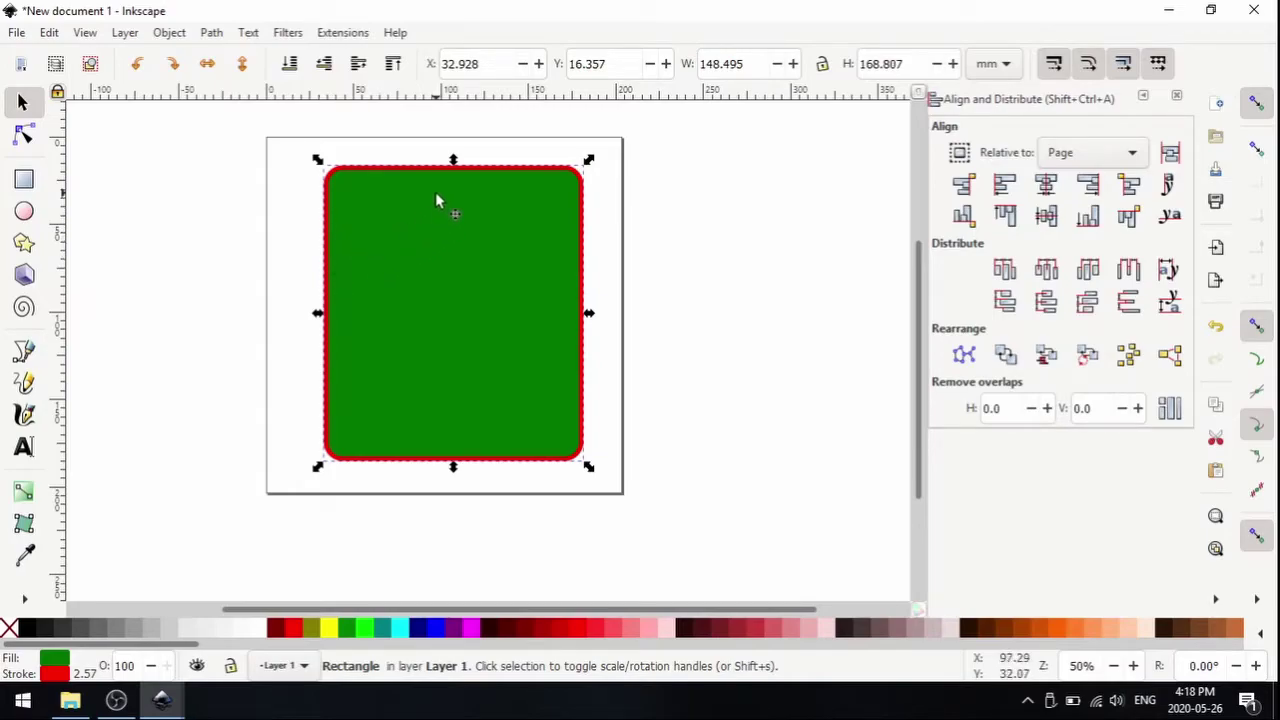
In Fill and Stroke, set the rounded rectangle's fill to none (X).
{"action": "left_click", "coordinate": [170, 34]}
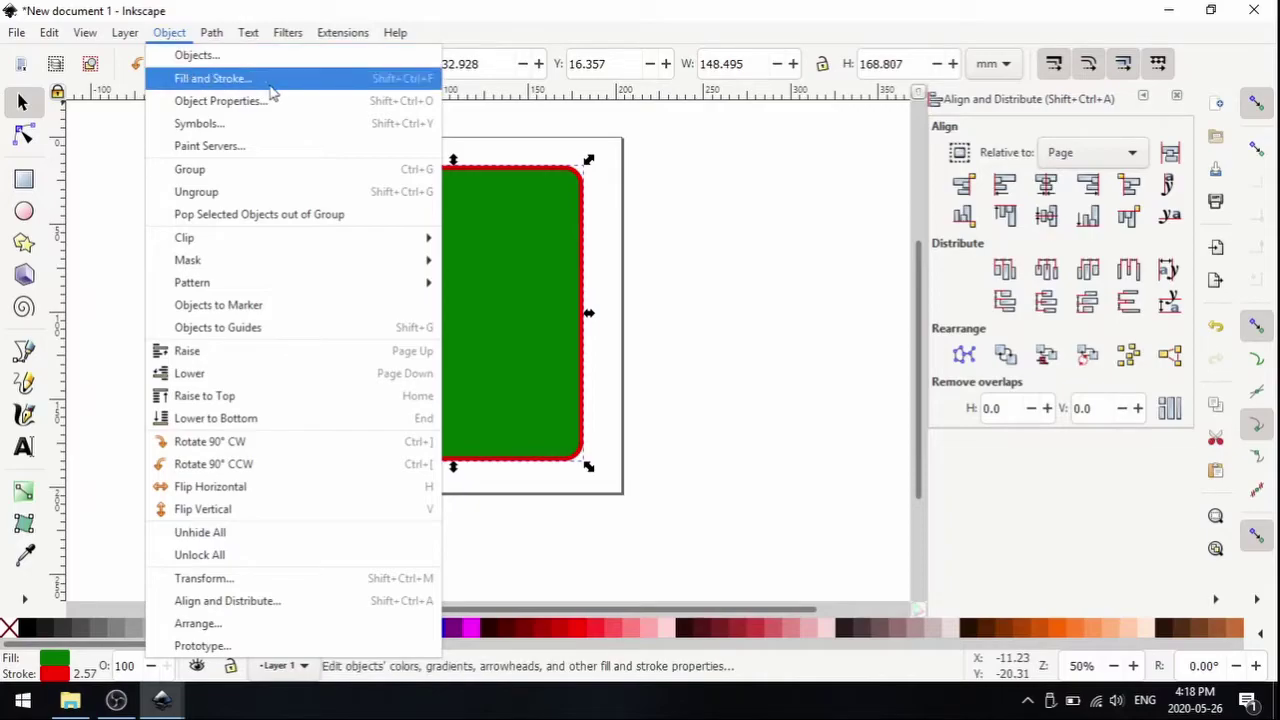
{"action": "left_click", "coordinate": [215, 78]}
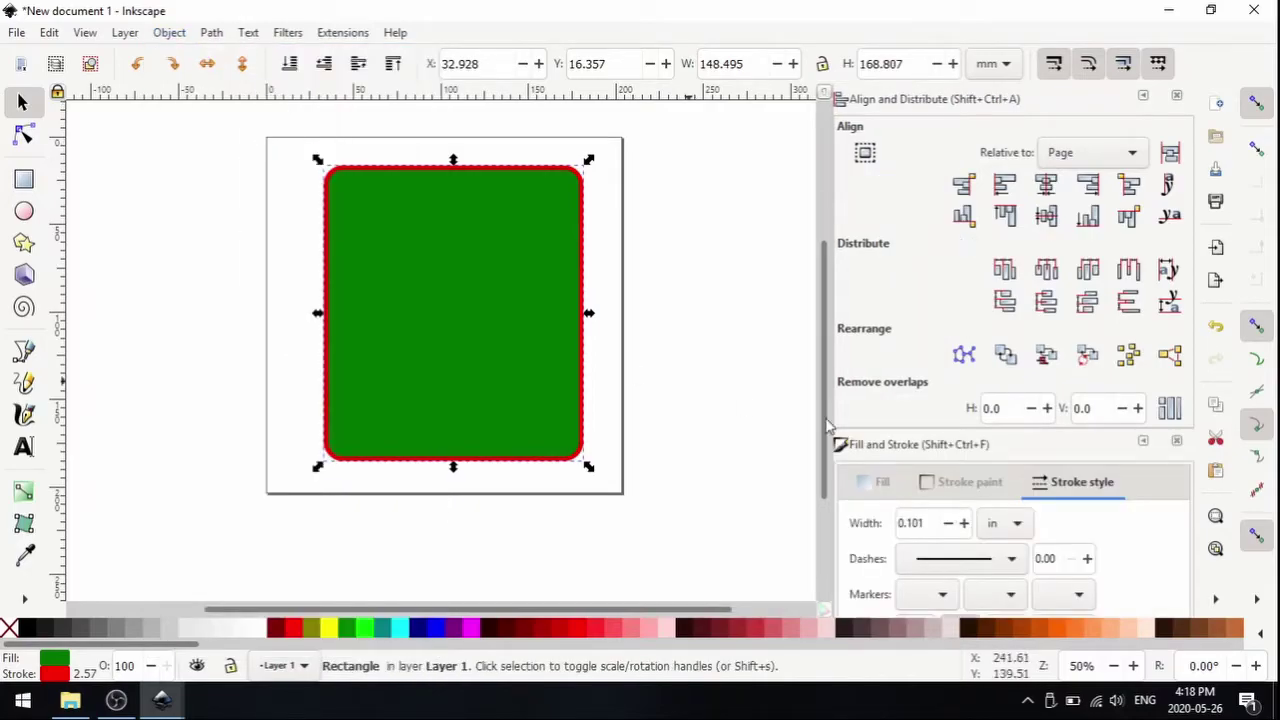
{"action": "left_click", "coordinate": [1176, 95]}
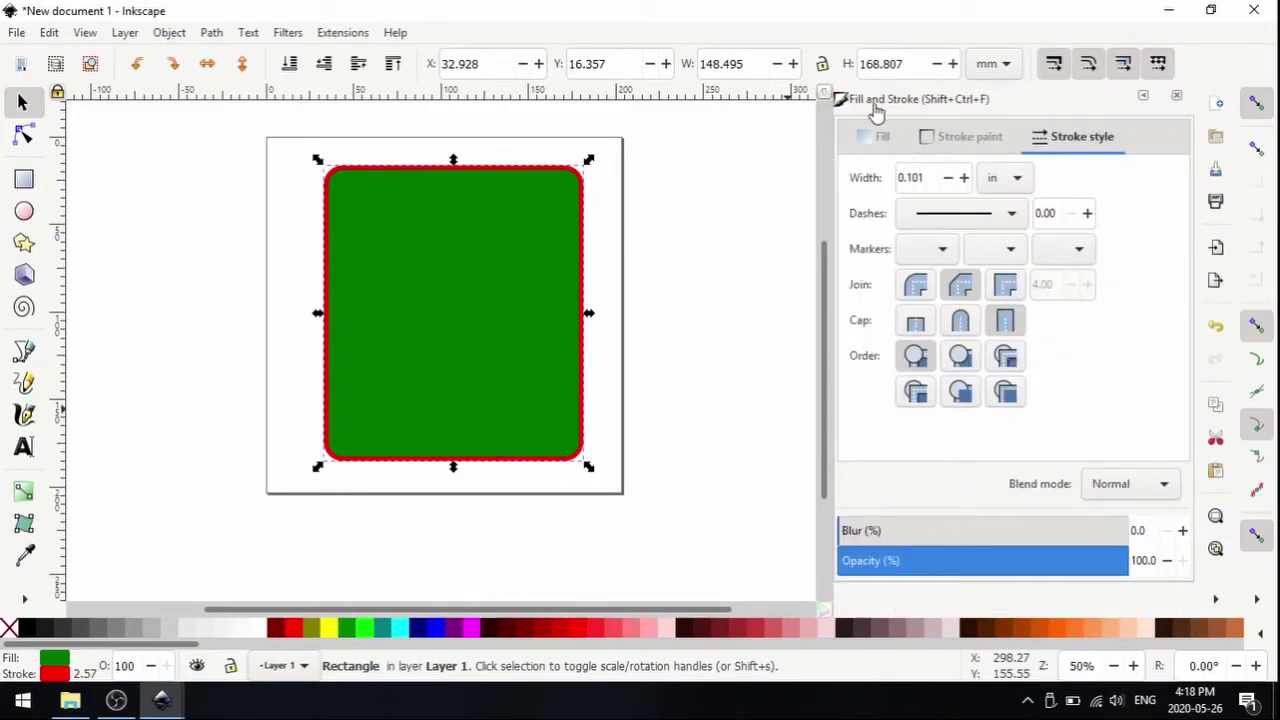
{"action": "left_click", "coordinate": [874, 138]}
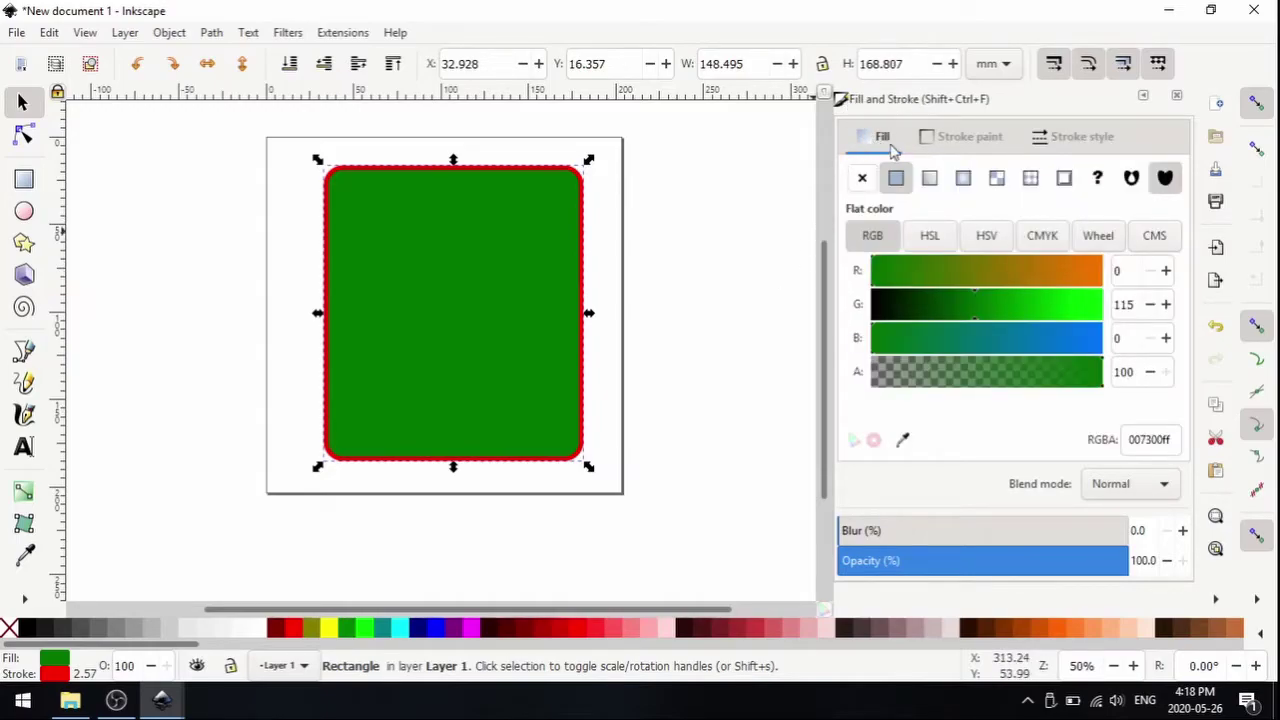
{"action": "left_click", "coordinate": [960, 137]}
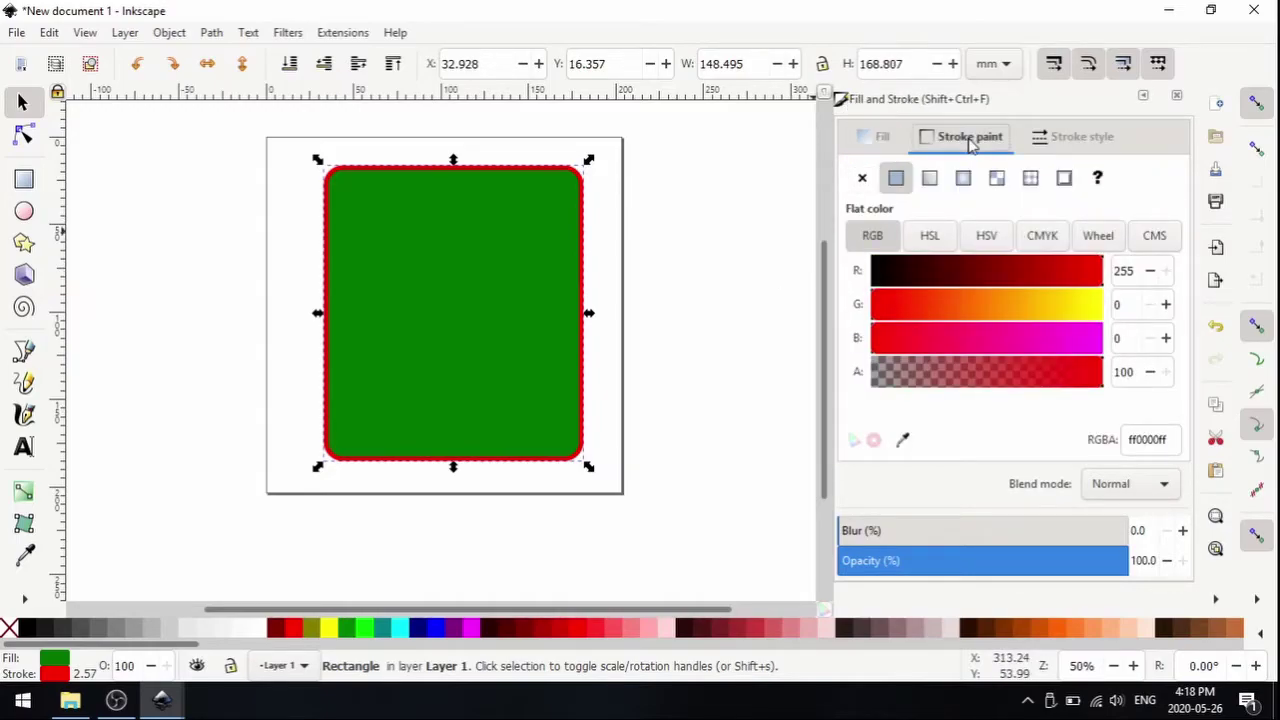
{"action": "left_click", "coordinate": [1088, 145]}
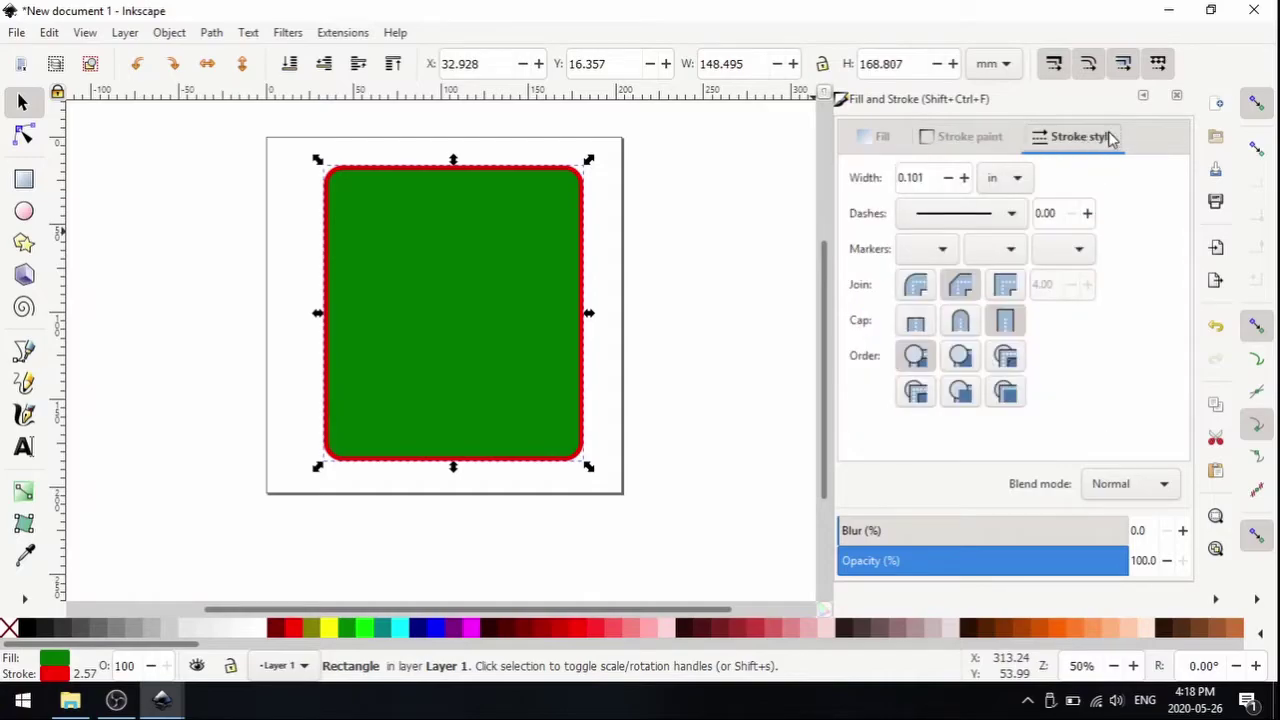
{"action": "left_click", "coordinate": [869, 139]}
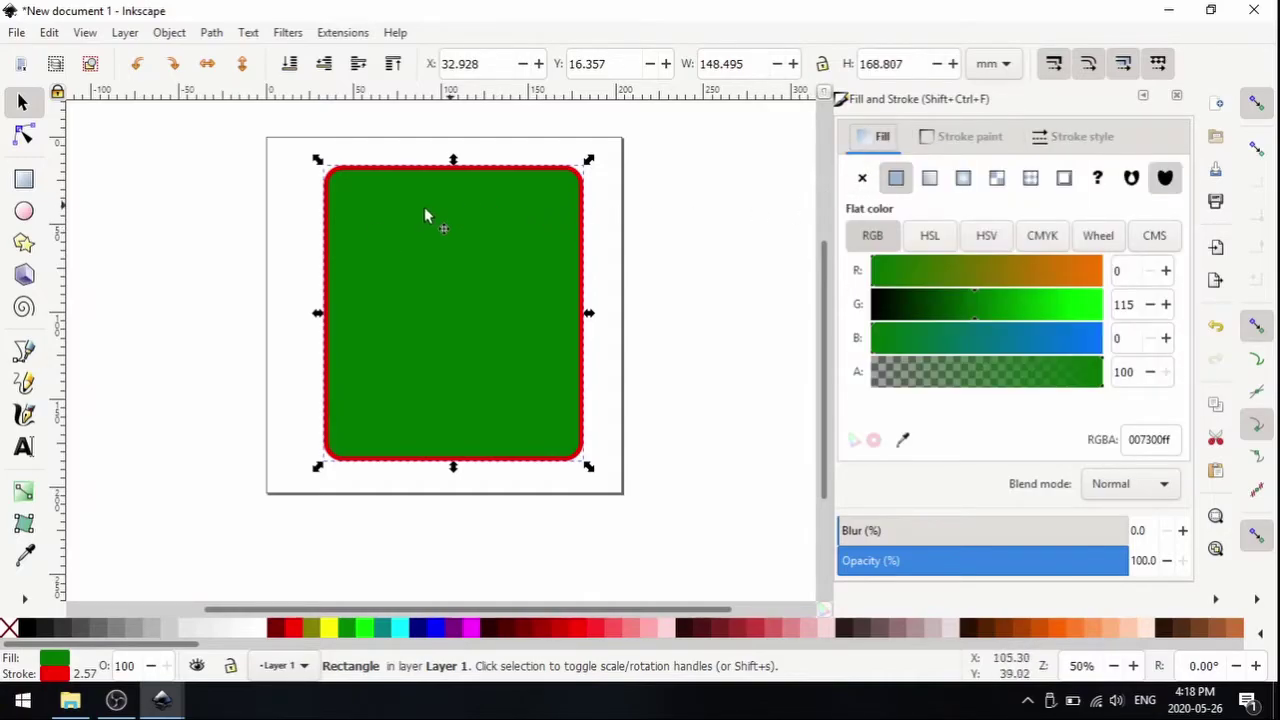
{"action": "left_click", "coordinate": [862, 179]}
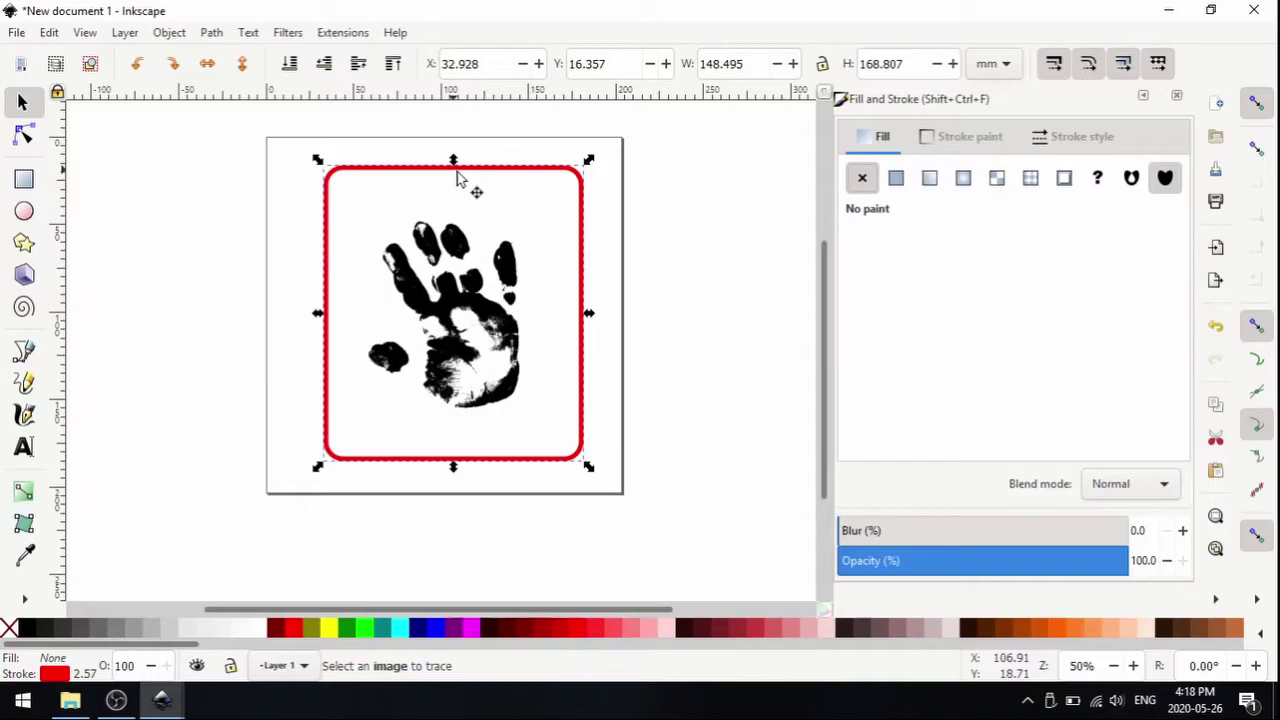
Set the rectangle's stroke to pure green, RGB 0,255,0 (00ff00ff).
{"action": "left_click", "coordinate": [970, 139]}
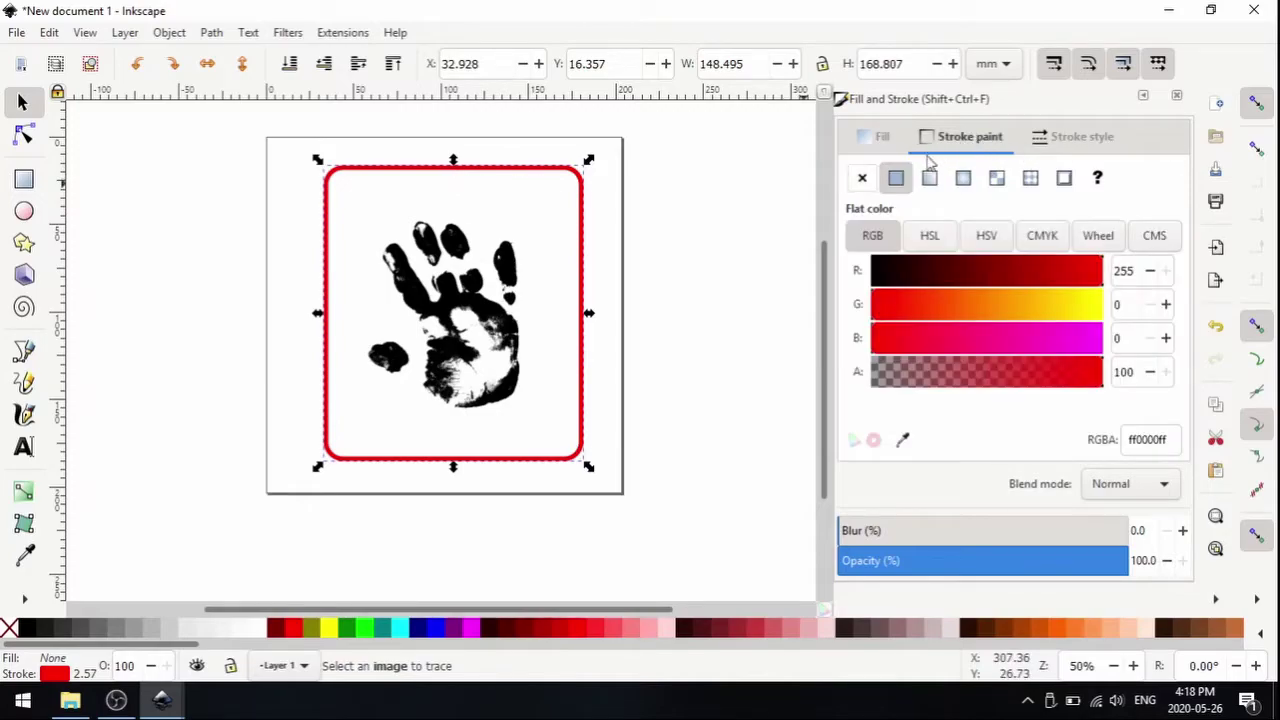
{"action": "left_click", "coordinate": [896, 180]}
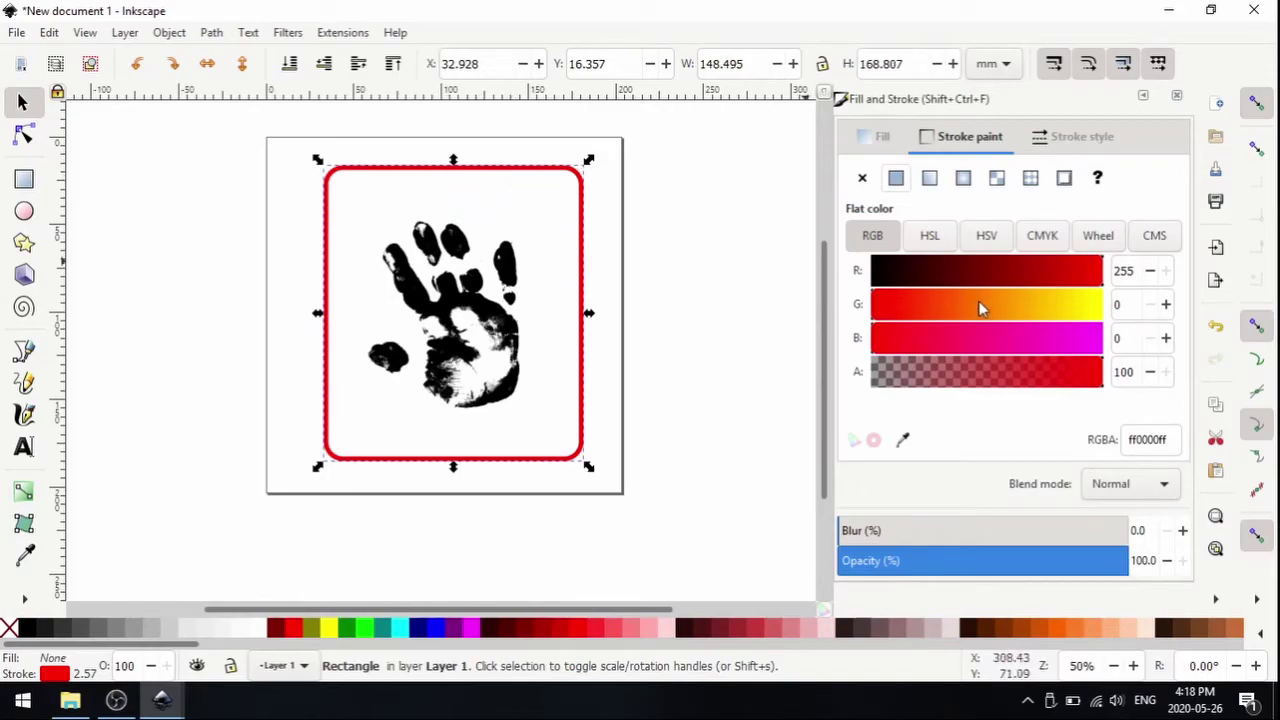
{"action": "left_click_drag", "start_coordinate": [997, 280], "coordinate": [765, 275]}
{"action": "left_click_drag", "start_coordinate": [981, 306], "coordinate": [1104, 306]}
{"action": "left_click_drag", "start_coordinate": [1011, 272], "coordinate": [789, 271]}
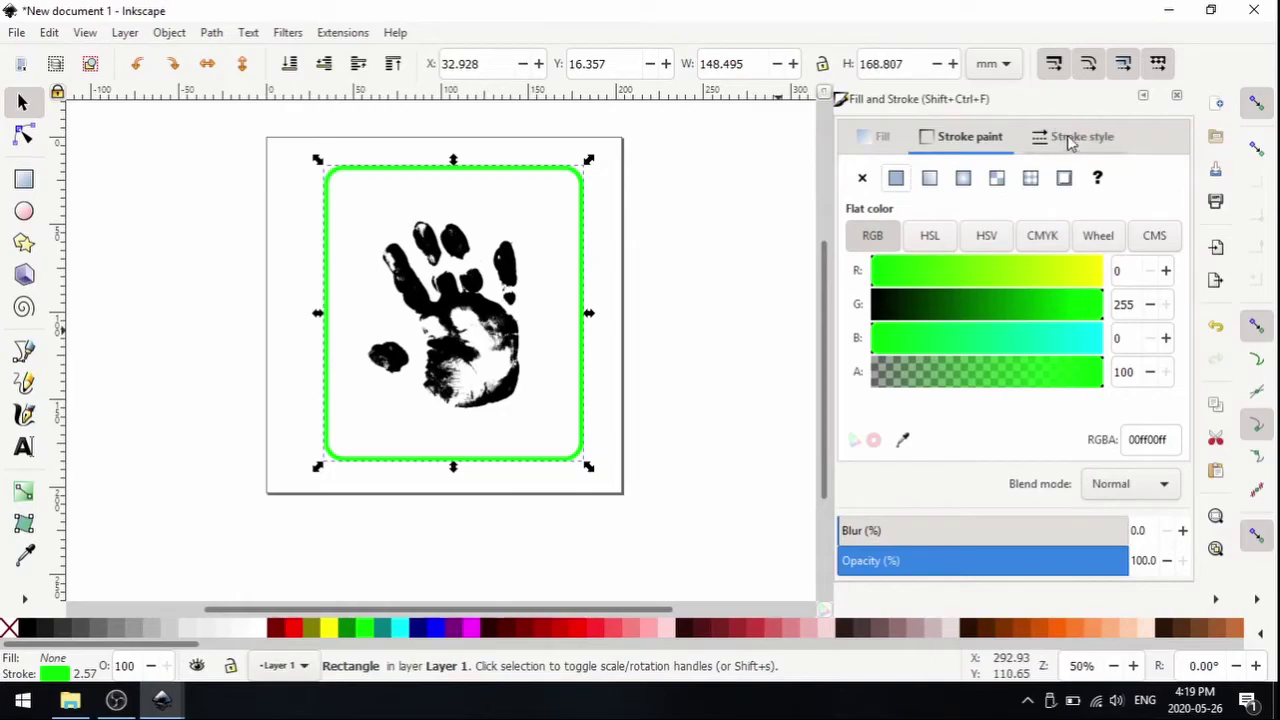
Change the rectangle's stroke width from 0.101 to 0.001 in, then deselect it.
{"action": "left_click", "coordinate": [1102, 141]}
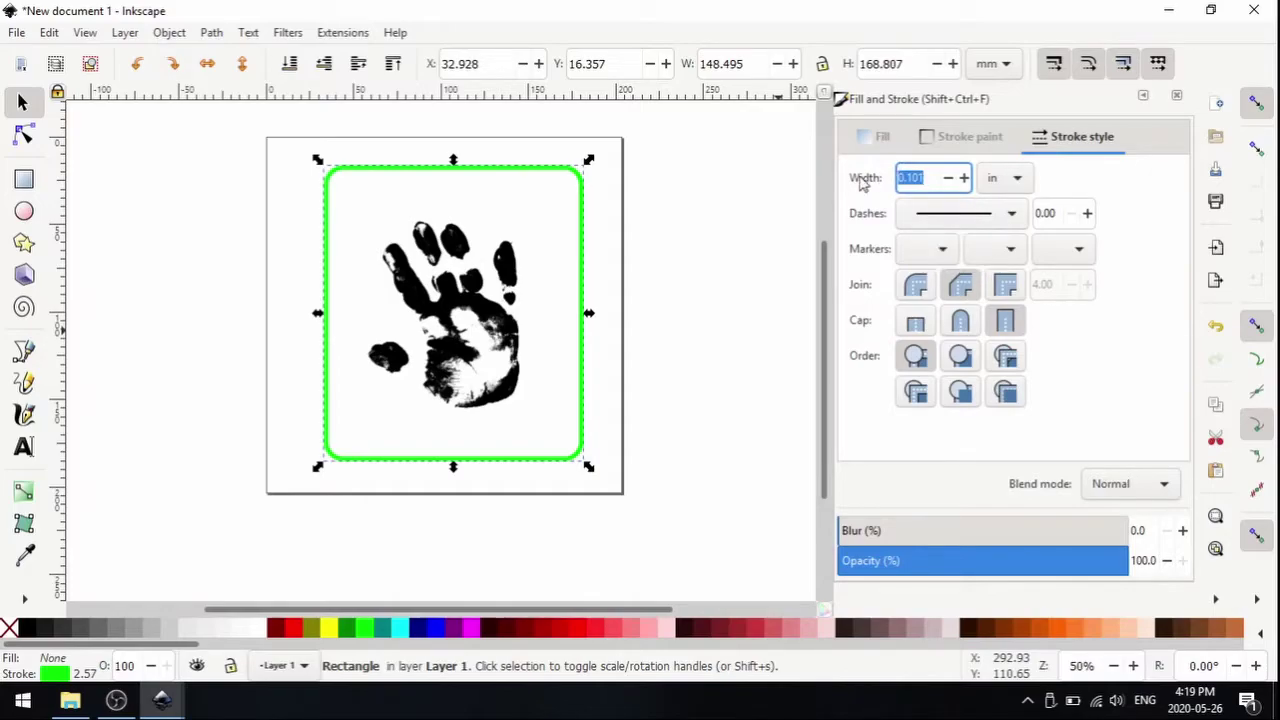
{"action": "left_click", "coordinate": [928, 178]}
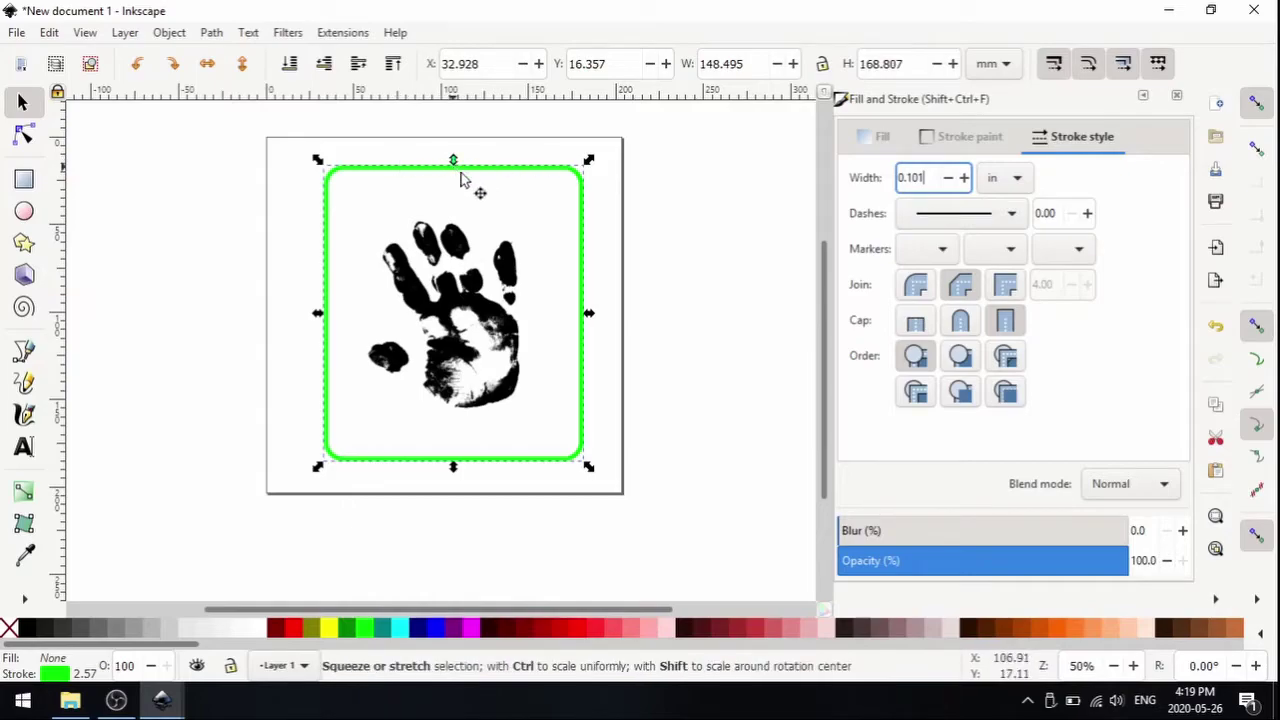
{"action": "left_click", "coordinate": [1016, 180]}
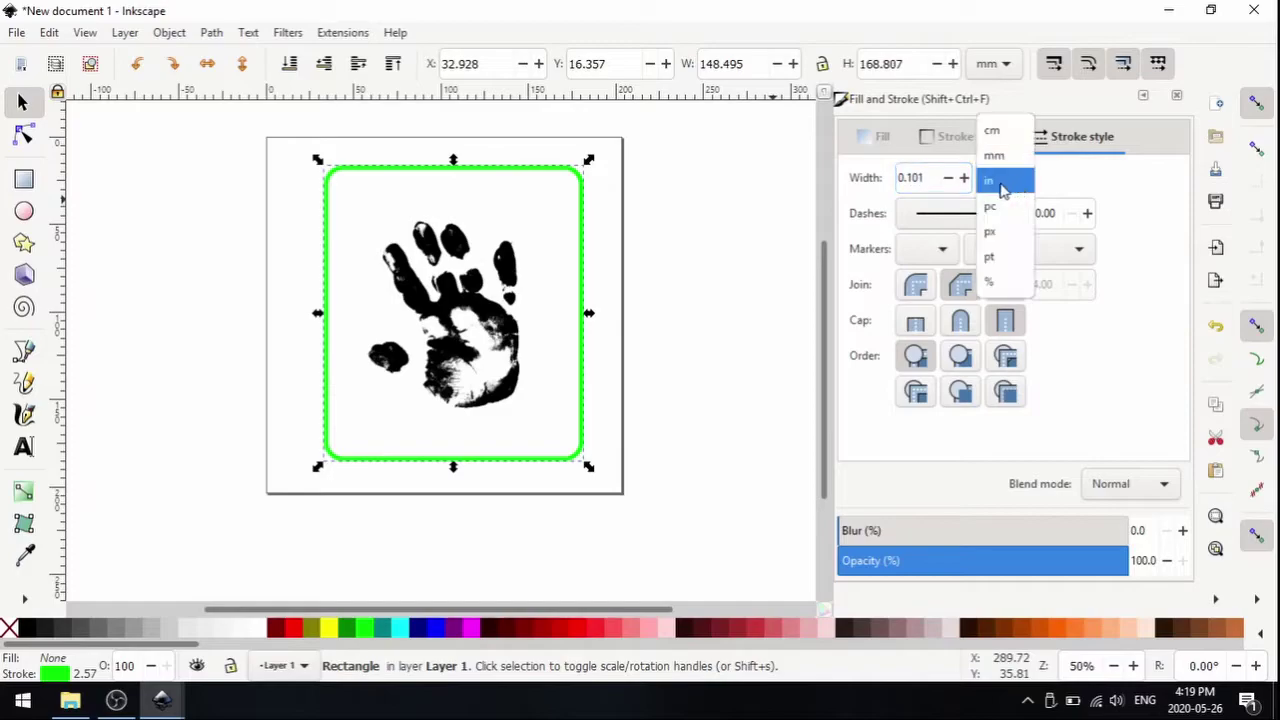
{"action": "left_click", "coordinate": [1010, 182]}
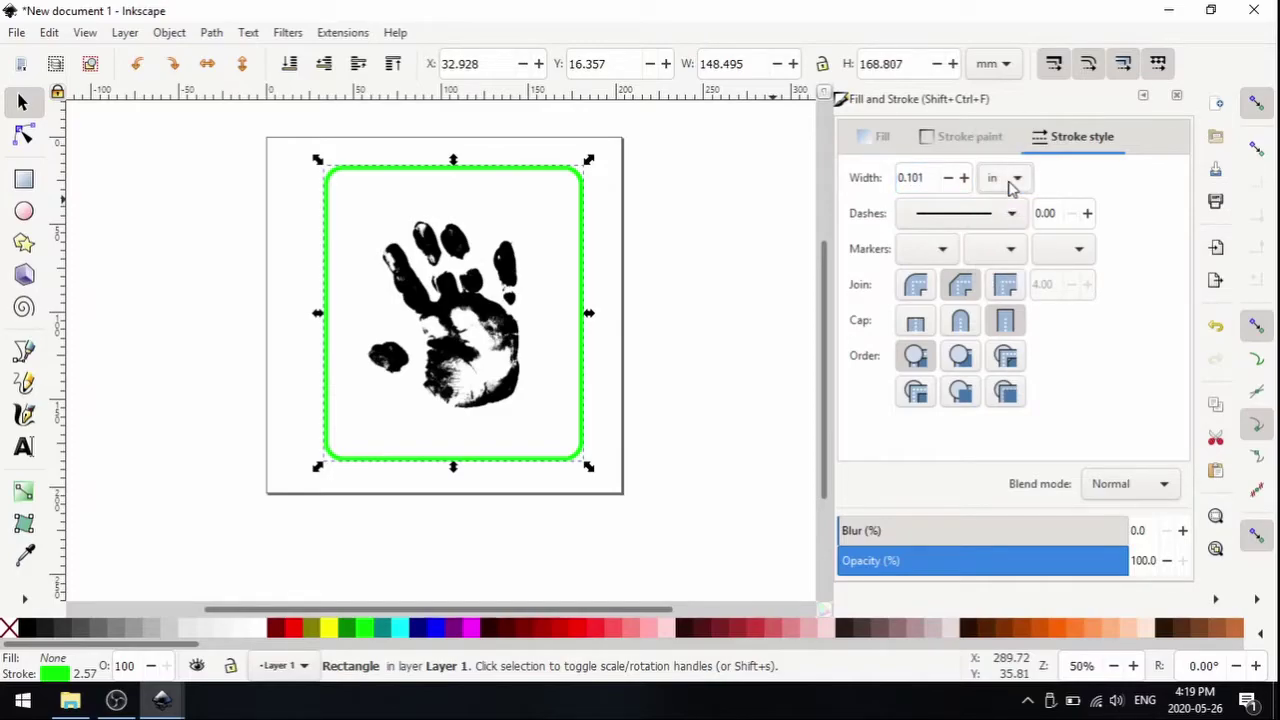
{"action": "left_click_drag", "start_coordinate": [929, 178], "coordinate": [857, 173]}
{"action": "key", "text": "BackSpace"}
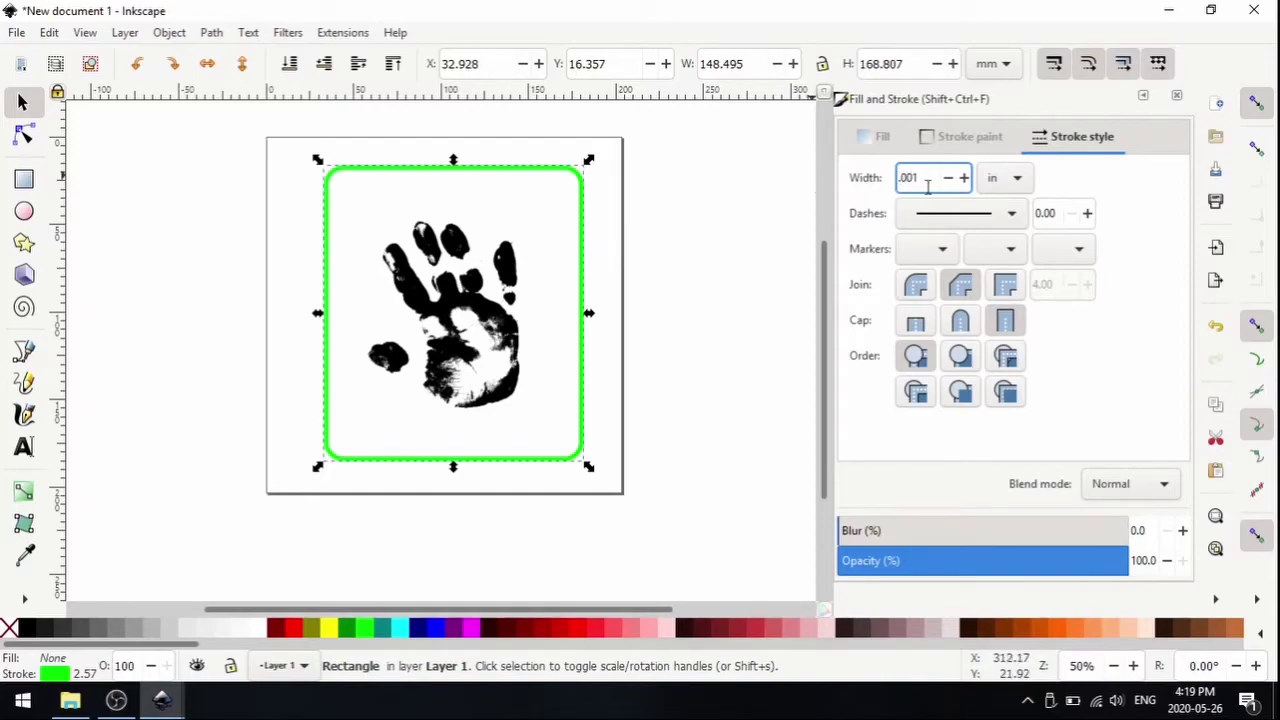
{"action": "key", "text": "Return"}
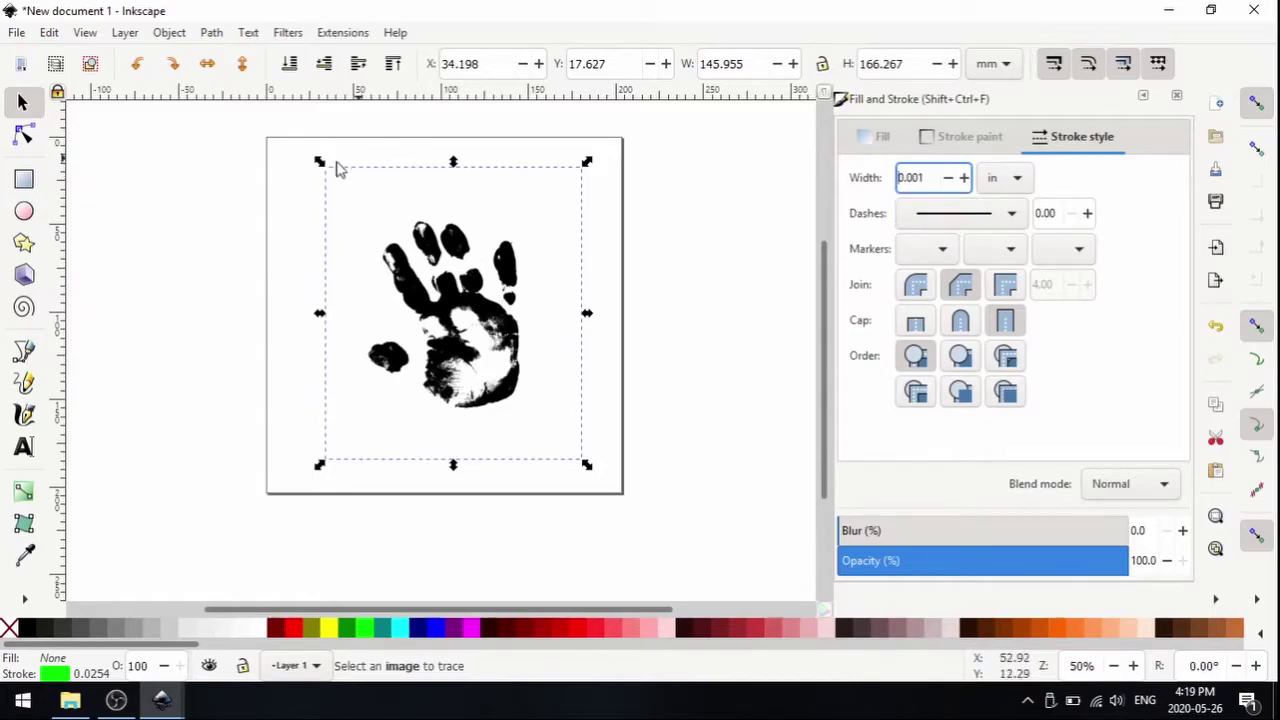
{"action": "left_click", "coordinate": [263, 187]}
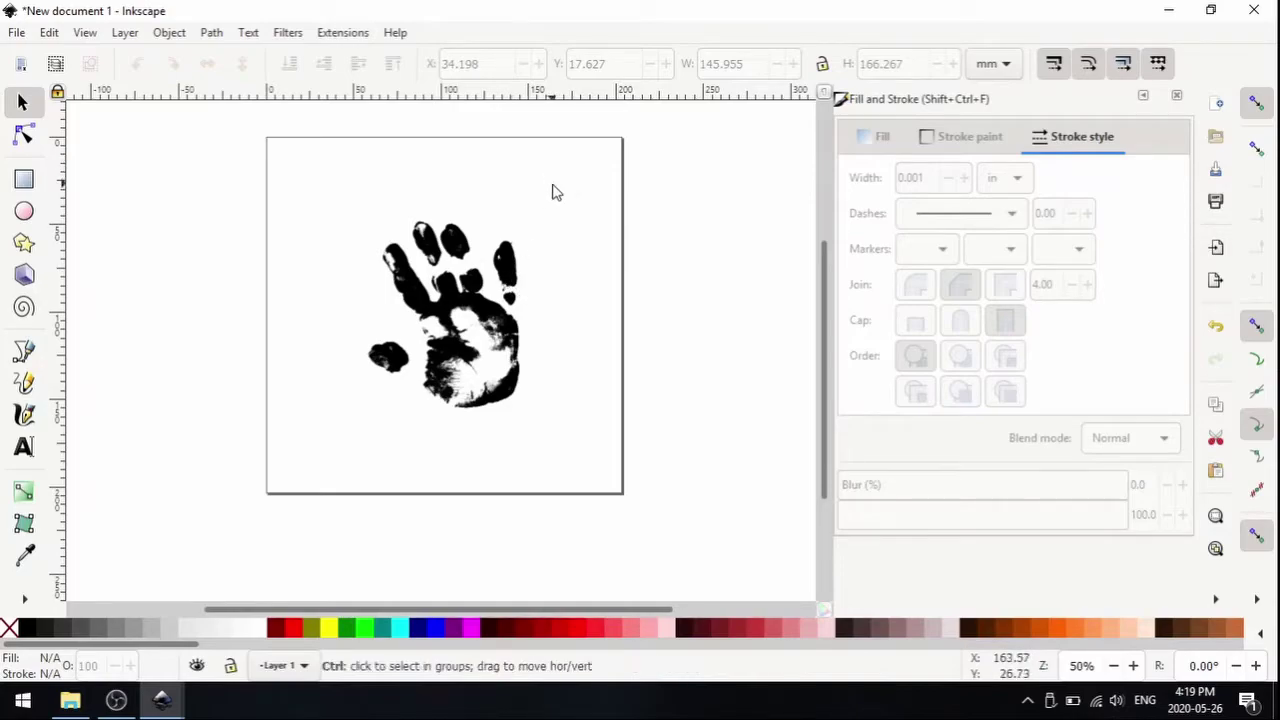
{"action": "scroll", "coordinate": [553, 191], "scroll_direction": "up", "scroll_amount": 2}
{"action": "scroll", "coordinate": [557, 192], "scroll_direction": "up", "scroll_amount": 6}
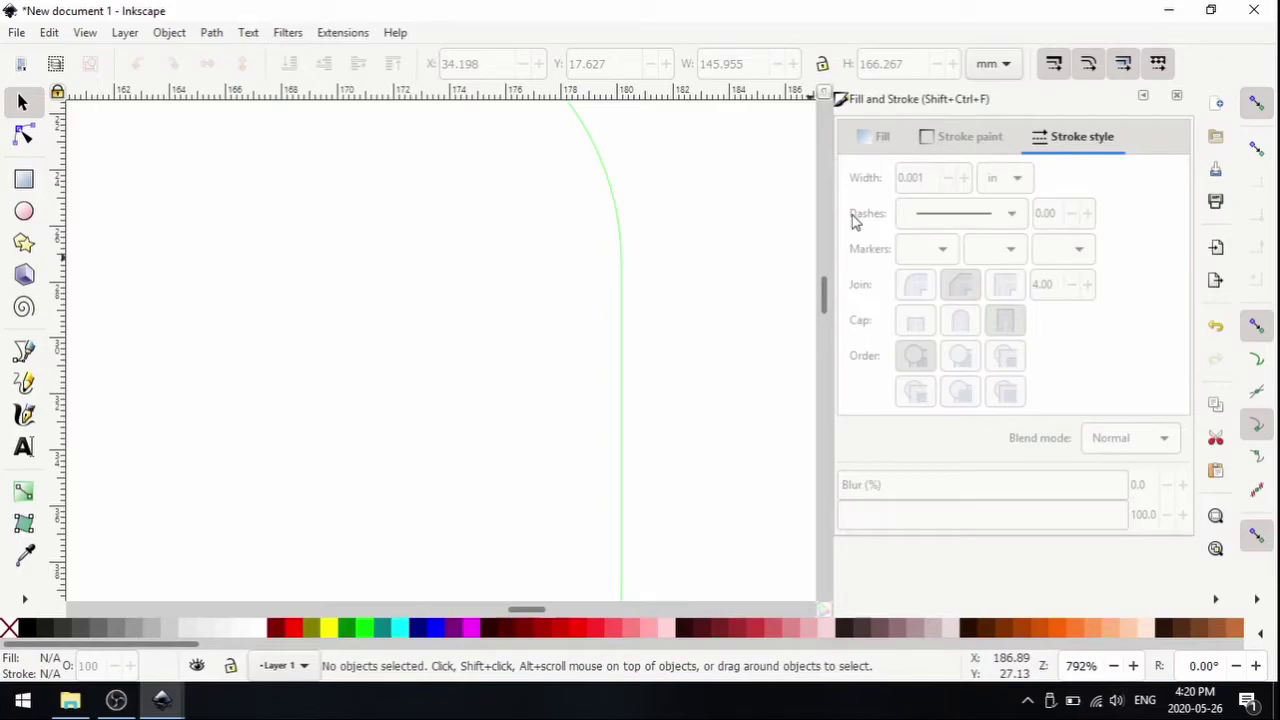
{"action": "left_click", "coordinate": [604, 183]}
{"action": "scroll", "coordinate": [517, 232], "scroll_direction": "down", "scroll_amount": 4}
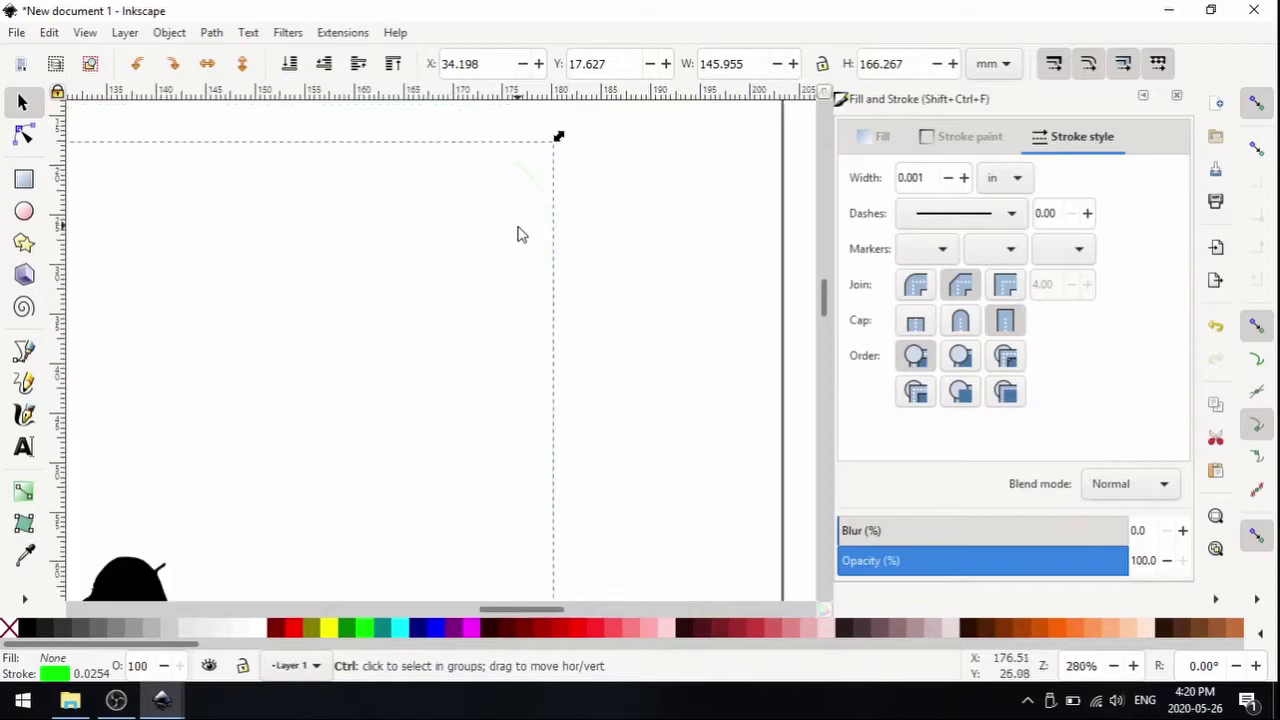
{"action": "scroll", "coordinate": [515, 275], "scroll_direction": "down", "scroll_amount": 2}
{"action": "scroll", "coordinate": [505, 293], "scroll_direction": "left", "scroll_amount": 2}
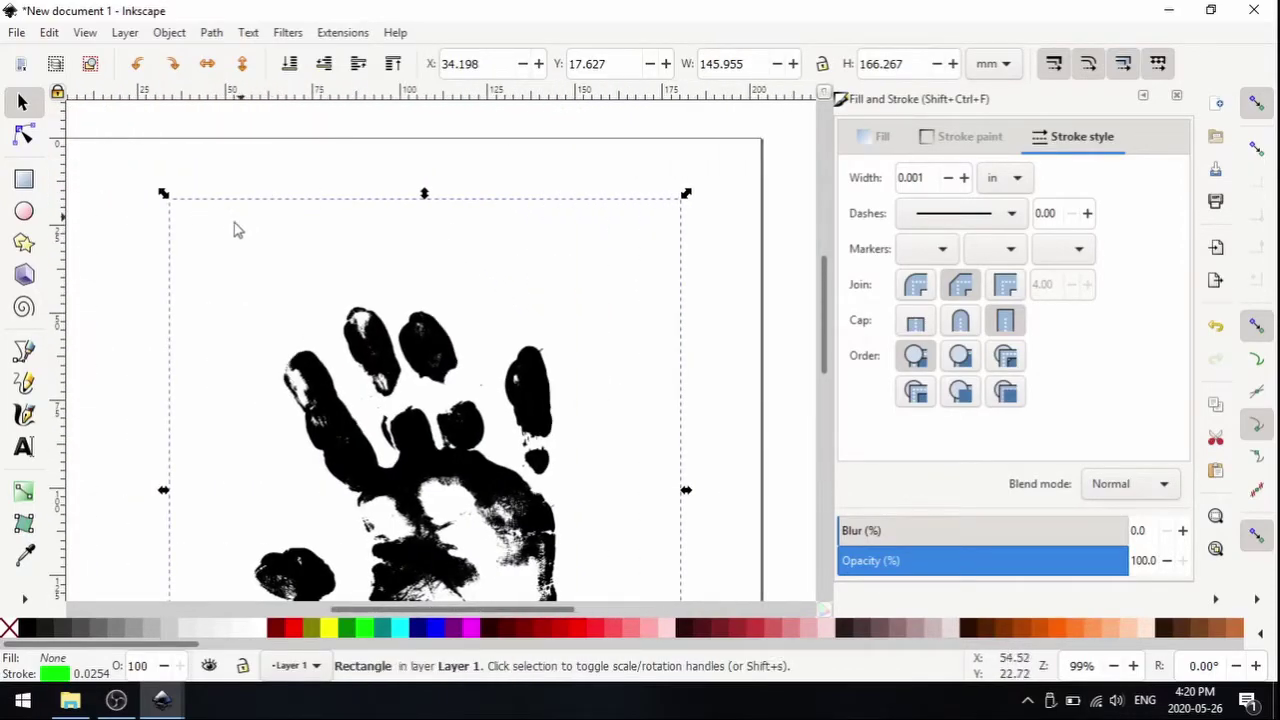
{"action": "scroll", "coordinate": [180, 245], "scroll_direction": "up", "scroll_amount": 3}
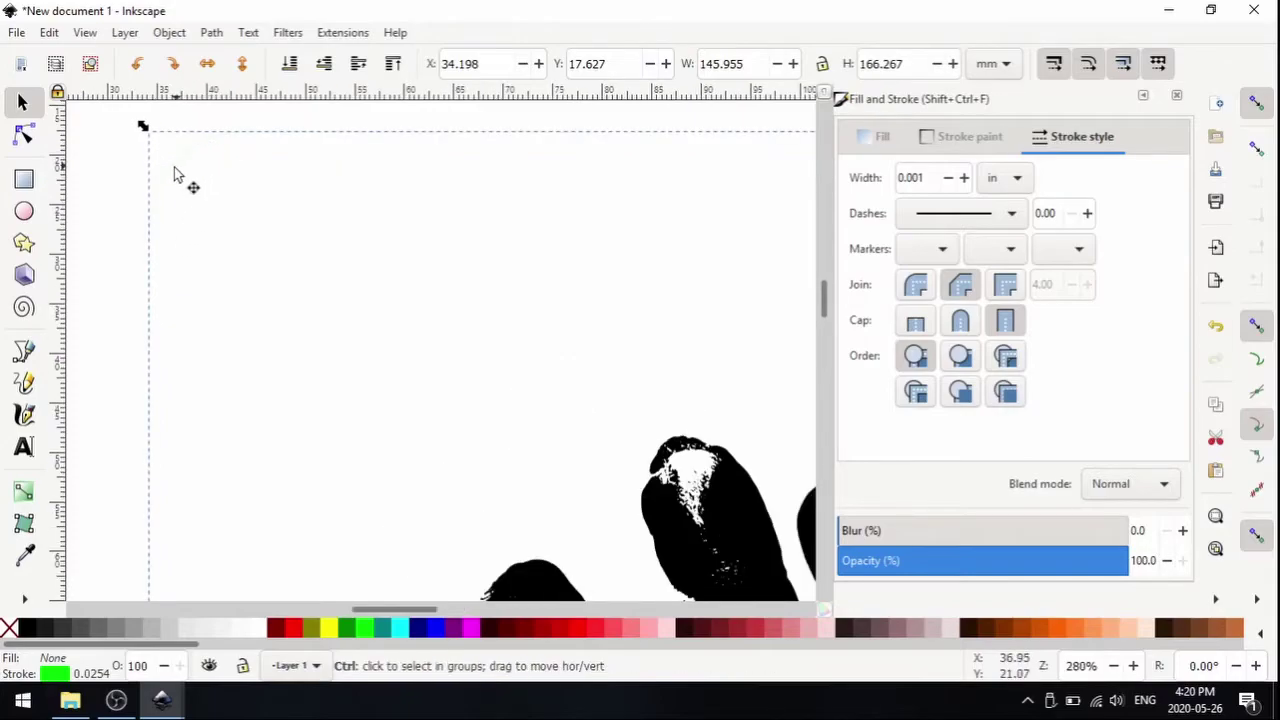
{"action": "scroll", "coordinate": [176, 175], "scroll_direction": "up", "scroll_amount": 3}
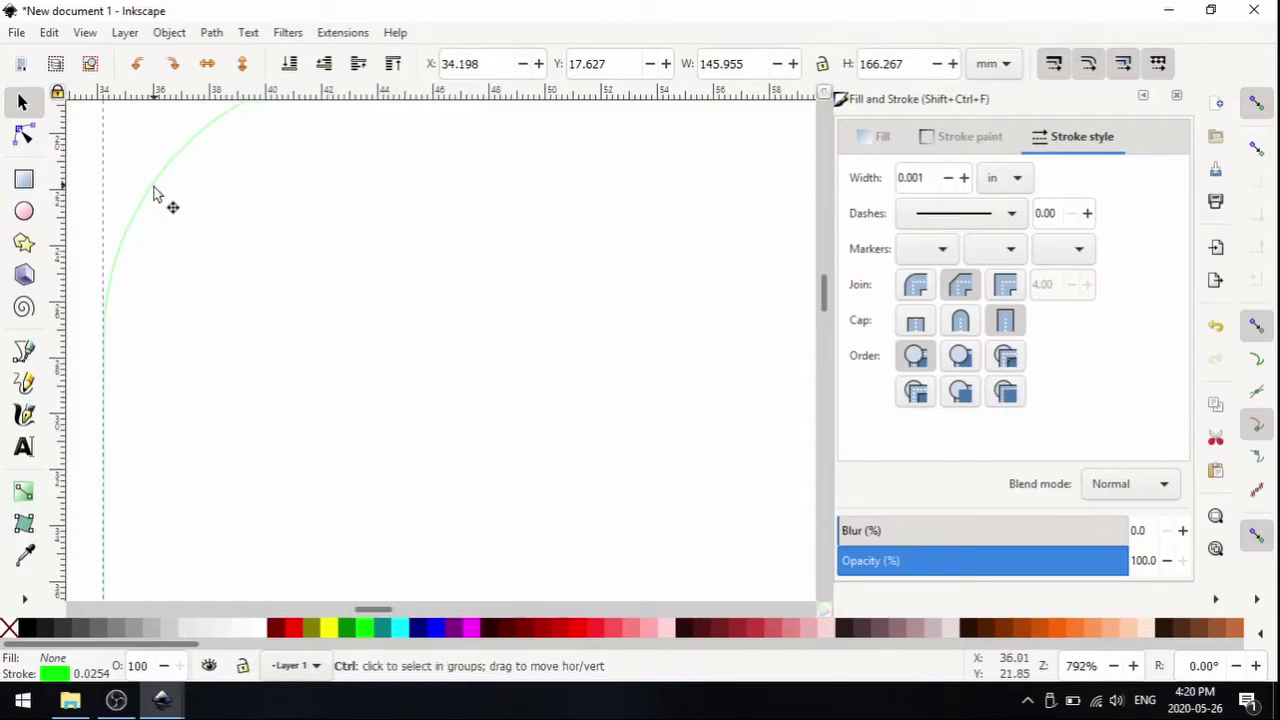
{"action": "scroll", "coordinate": [160, 206], "scroll_direction": "down", "scroll_amount": 4}
{"action": "scroll", "coordinate": [397, 274], "scroll_direction": "down", "scroll_amount": 5}
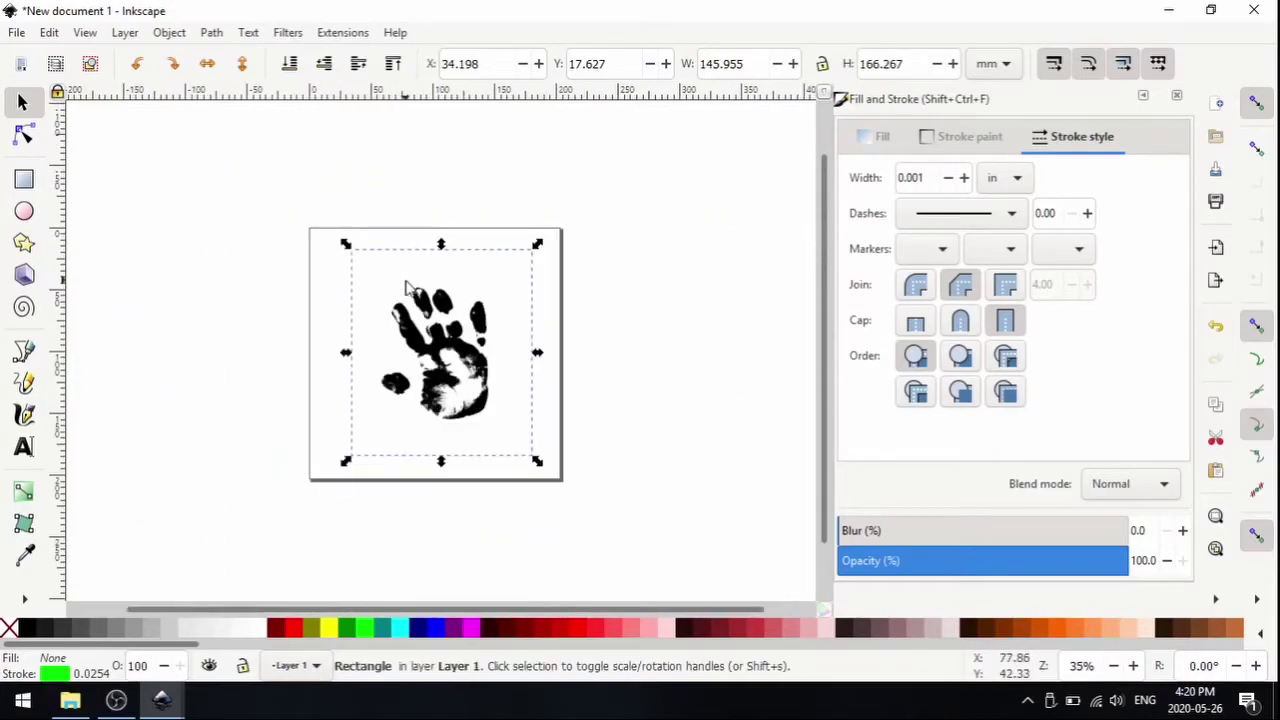
{"action": "scroll", "coordinate": [405, 280], "scroll_direction": "up", "scroll_amount": 3}
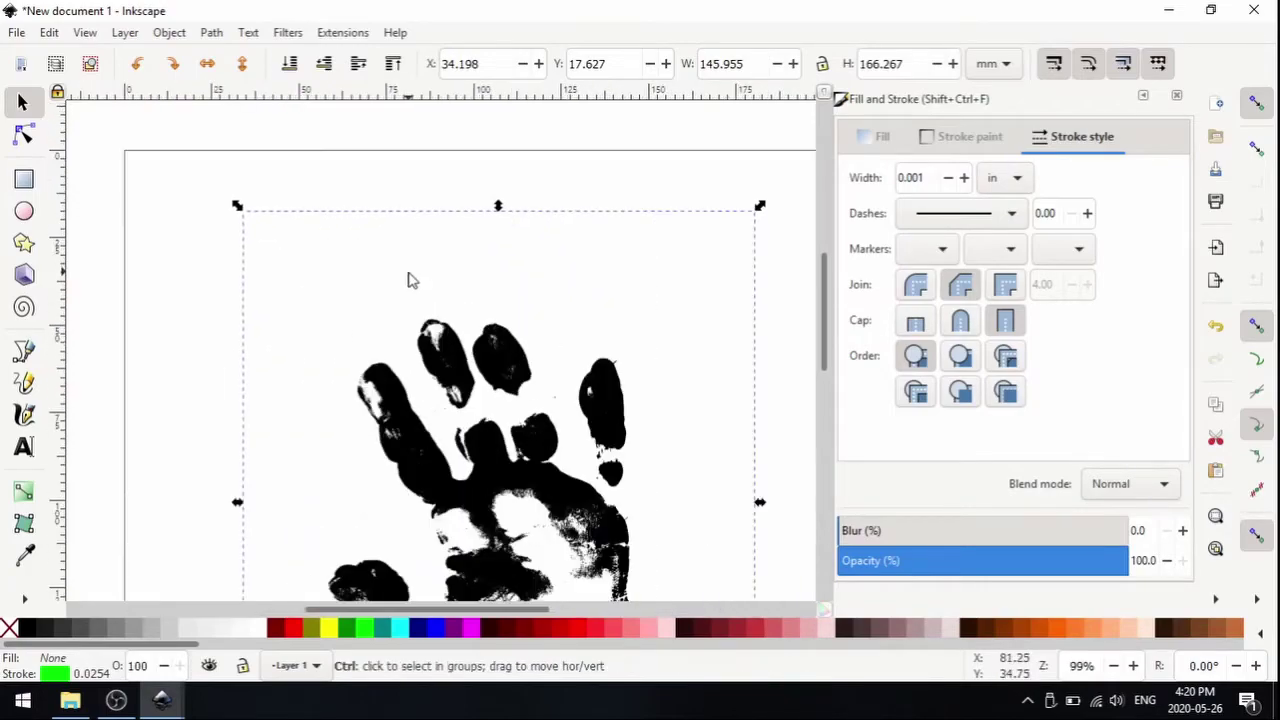
{"action": "scroll", "coordinate": [402, 285], "scroll_direction": "down", "scroll_amount": 2}
{"action": "scroll", "coordinate": [402, 288], "scroll_direction": "down", "scroll_amount": 1}
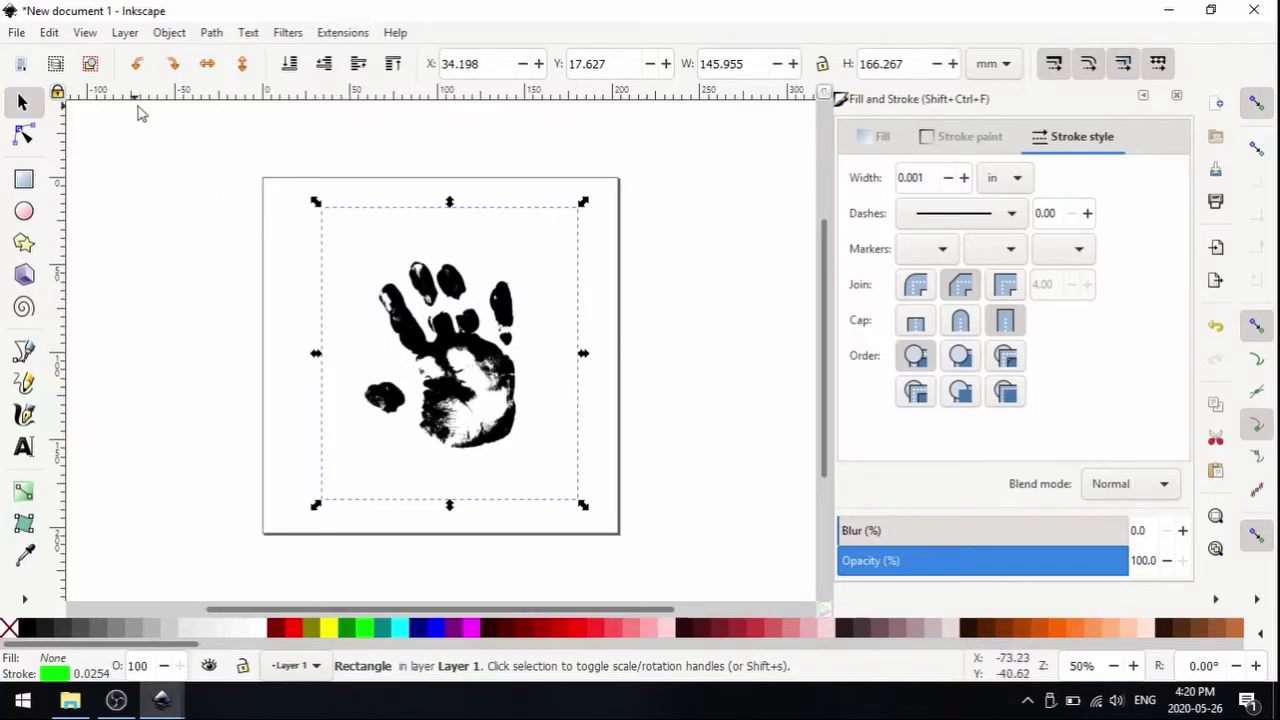
Switch the display mode to Visible Hairlines.
{"action": "left_click", "coordinate": [85, 33]}
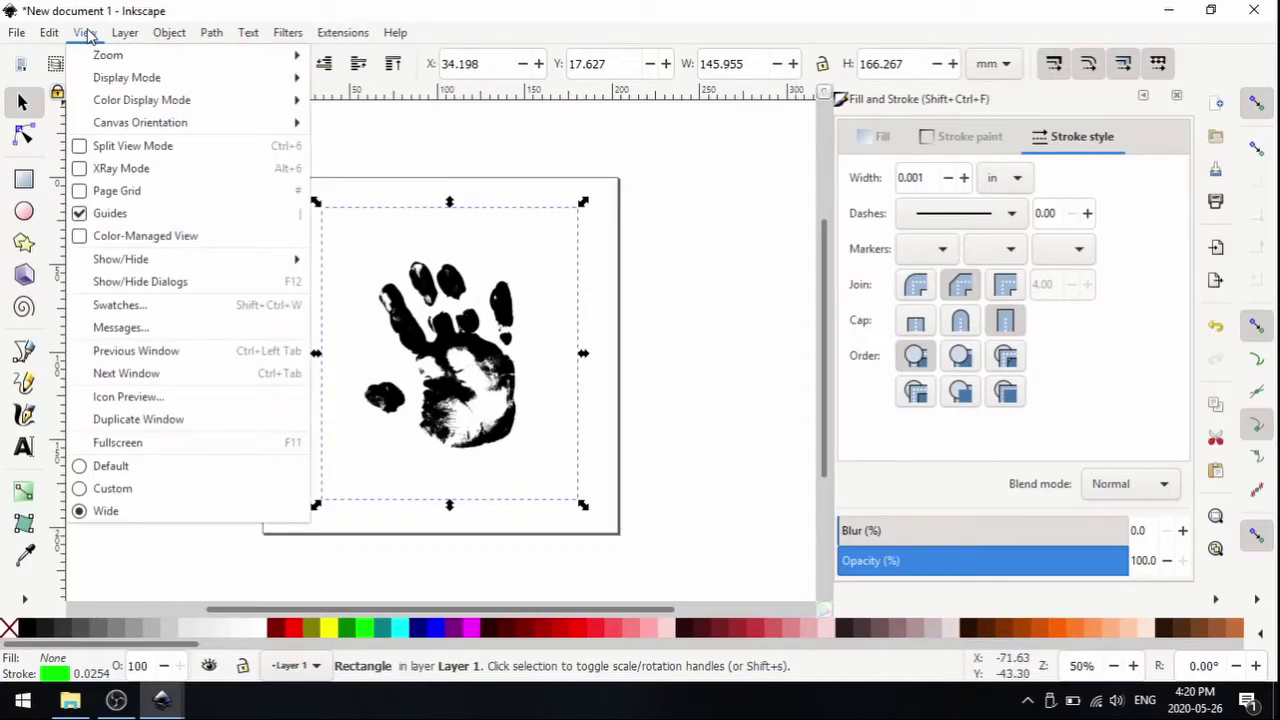
{"action": "mouse_move", "coordinate": [167, 79]}
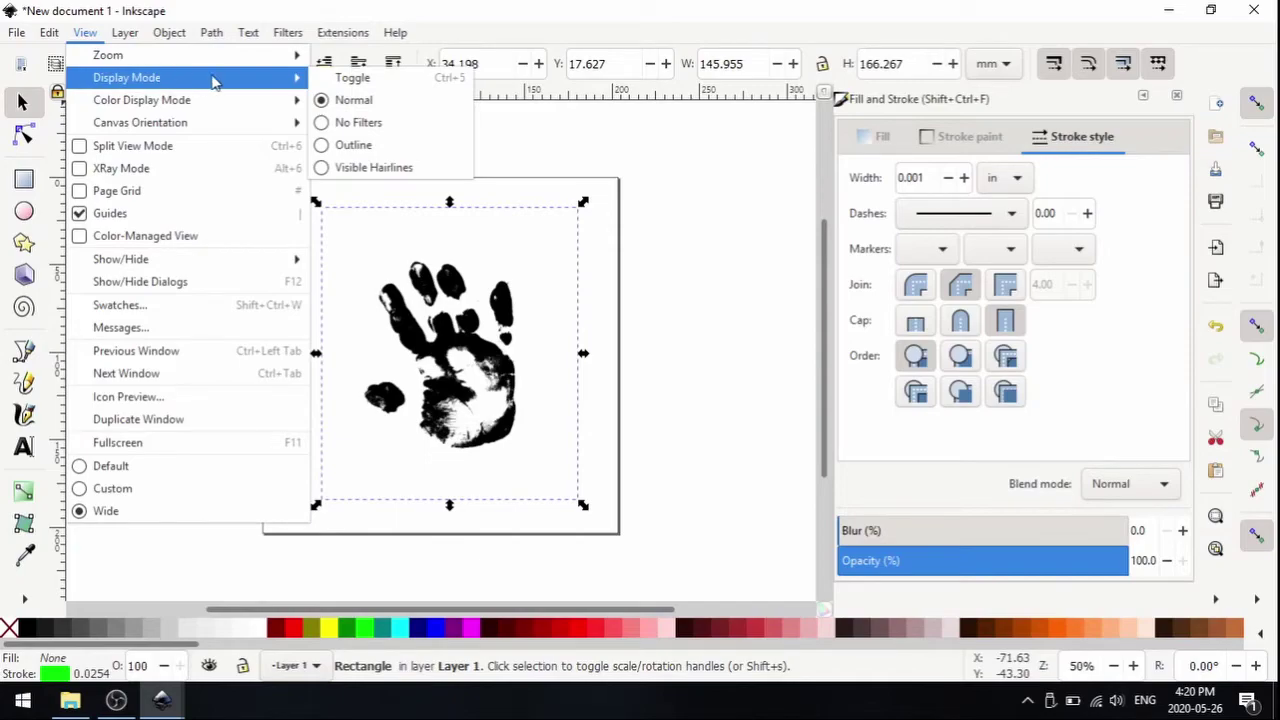
{"action": "left_click", "coordinate": [425, 176]}
Select and deselect the frame to confirm its light green hairline shows on the canvas.
{"action": "left_click", "coordinate": [766, 267]}
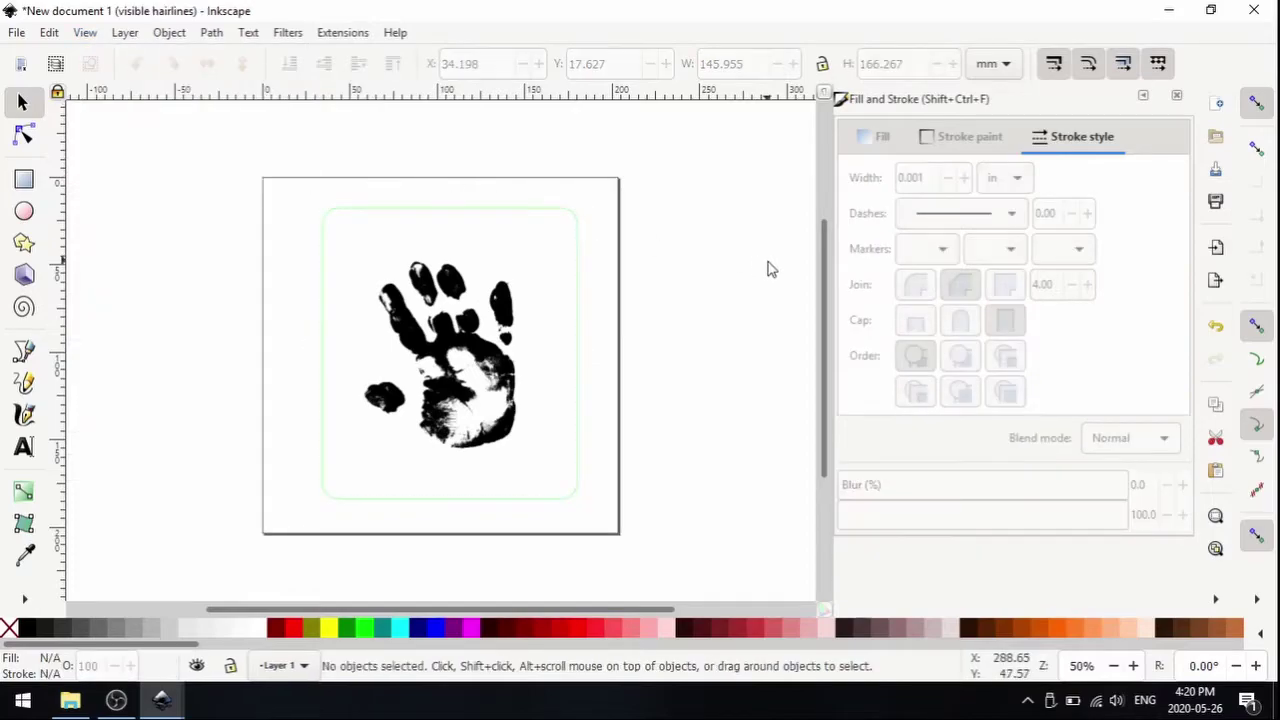
{"action": "left_click", "coordinate": [568, 219]}
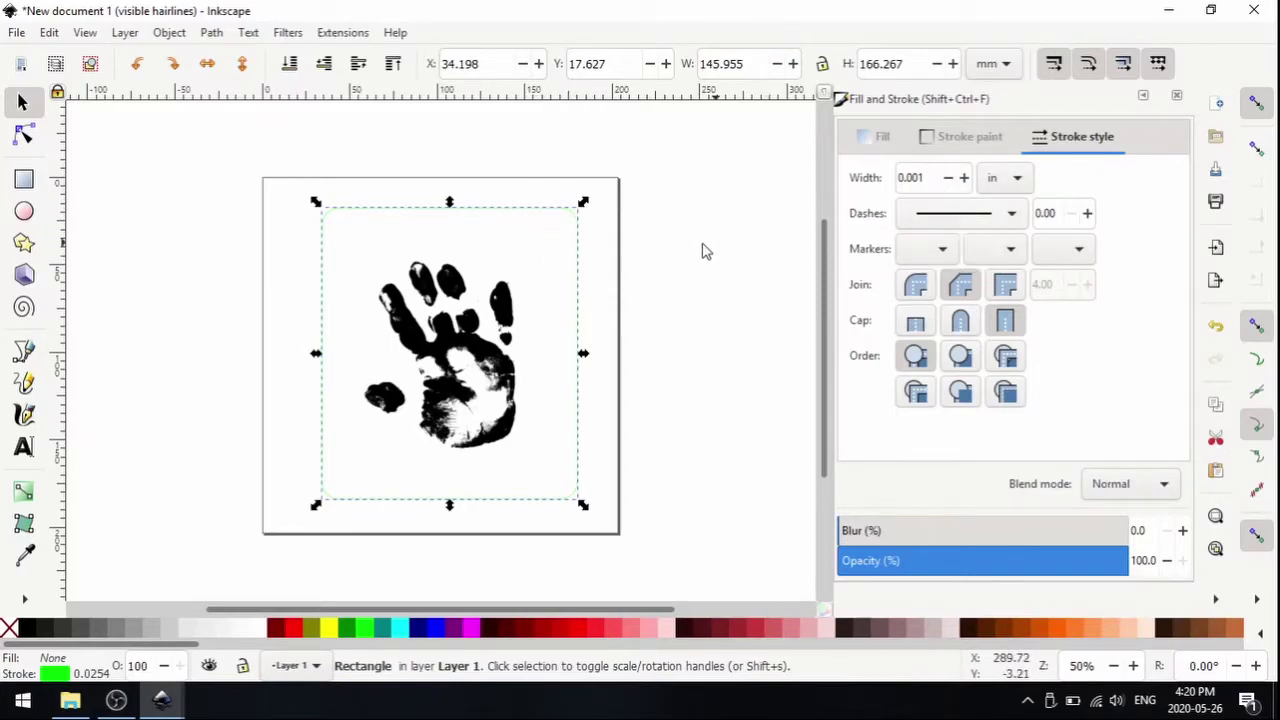
{"action": "left_click", "coordinate": [563, 210]}
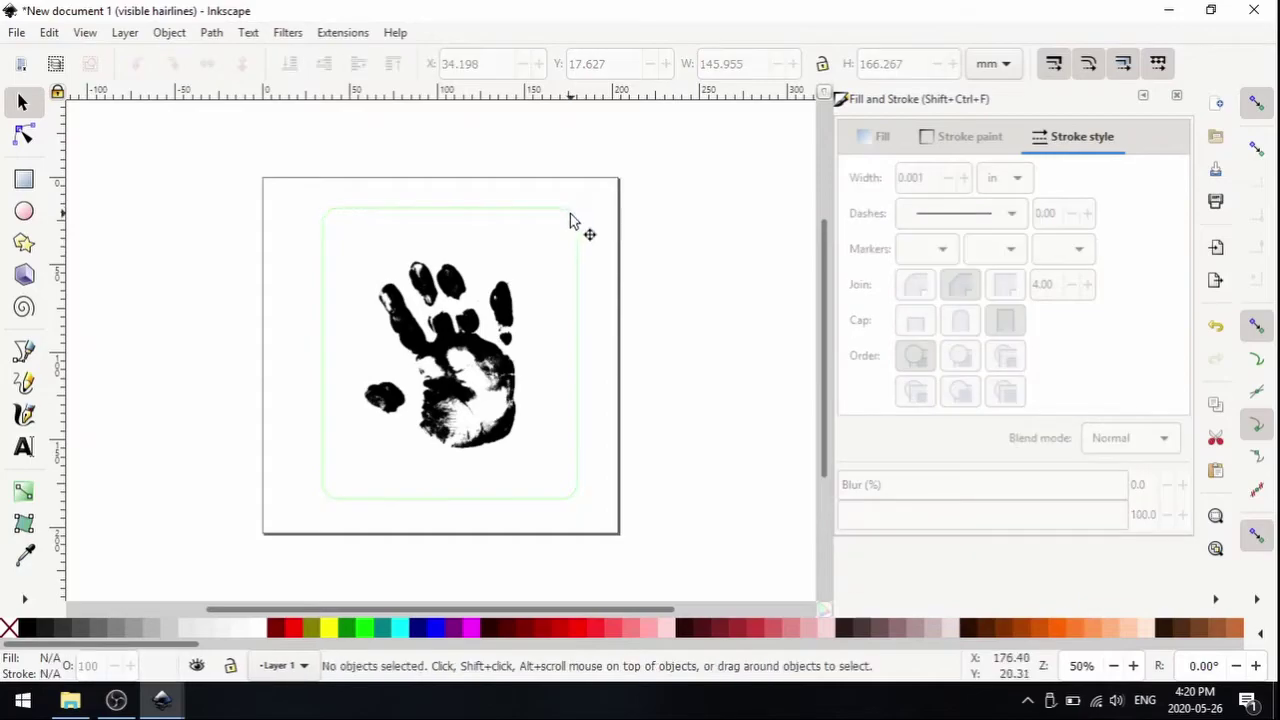
{"action": "left_click", "coordinate": [445, 222]}
{"action": "scroll", "coordinate": [477, 257], "scroll_direction": "down", "scroll_amount": 1}
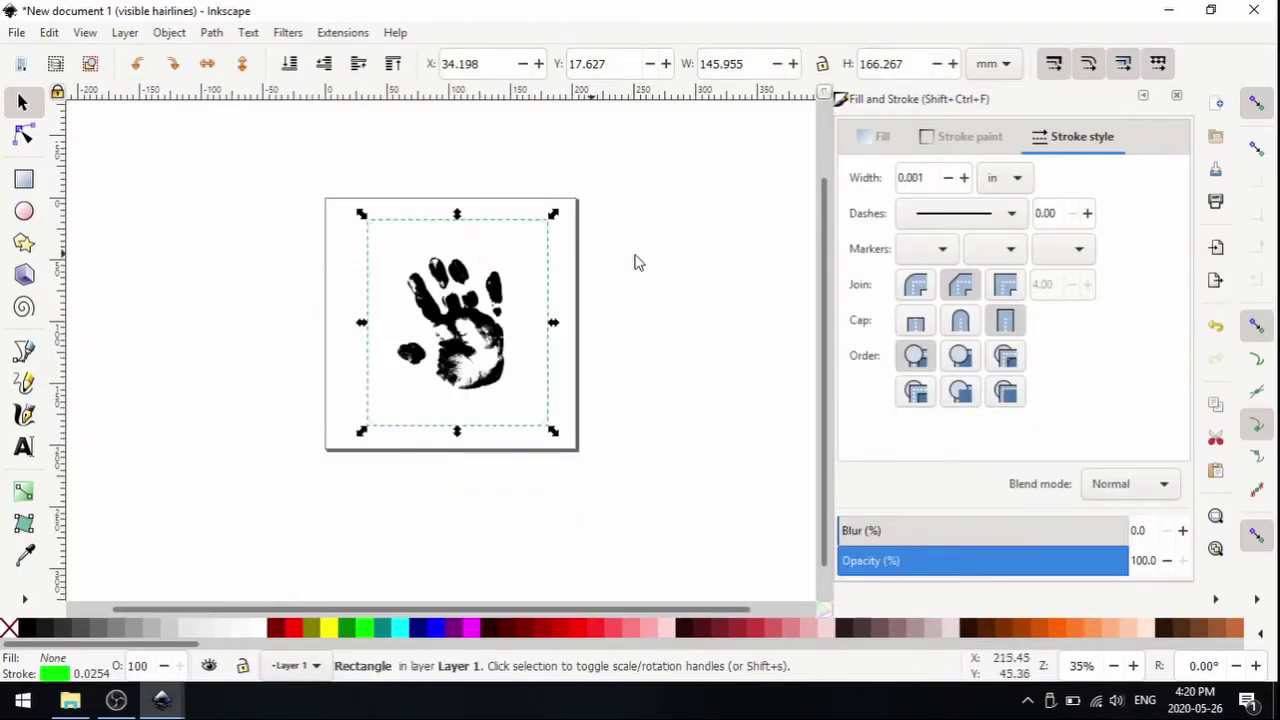
{"action": "left_click", "coordinate": [597, 308]}
{"action": "scroll", "coordinate": [531, 289], "scroll_direction": "down", "scroll_amount": 2}
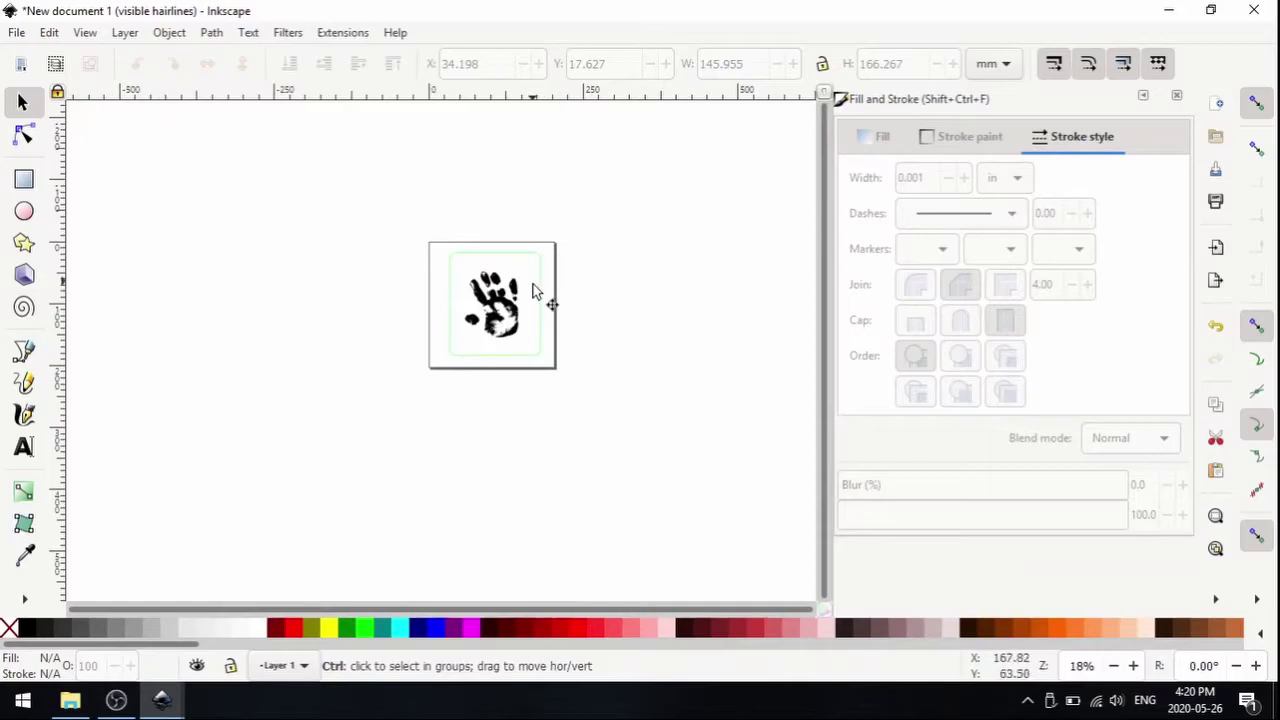
{"action": "scroll", "coordinate": [543, 290], "scroll_direction": "down", "scroll_amount": 1}
{"action": "scroll", "coordinate": [537, 317], "scroll_direction": "up", "scroll_amount": 2}
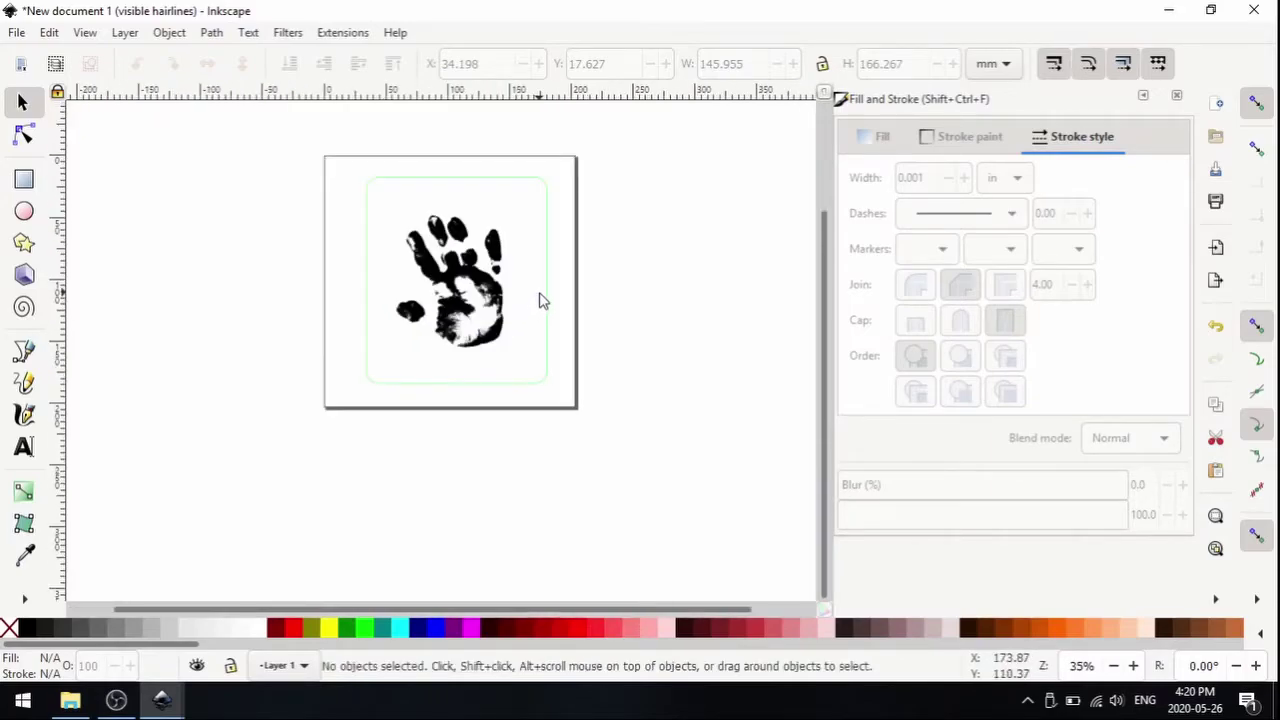
{"action": "scroll", "coordinate": [540, 300], "scroll_direction": "up", "scroll_amount": 1}
{"action": "scroll", "coordinate": [523, 340], "scroll_direction": "up", "scroll_amount": 1}
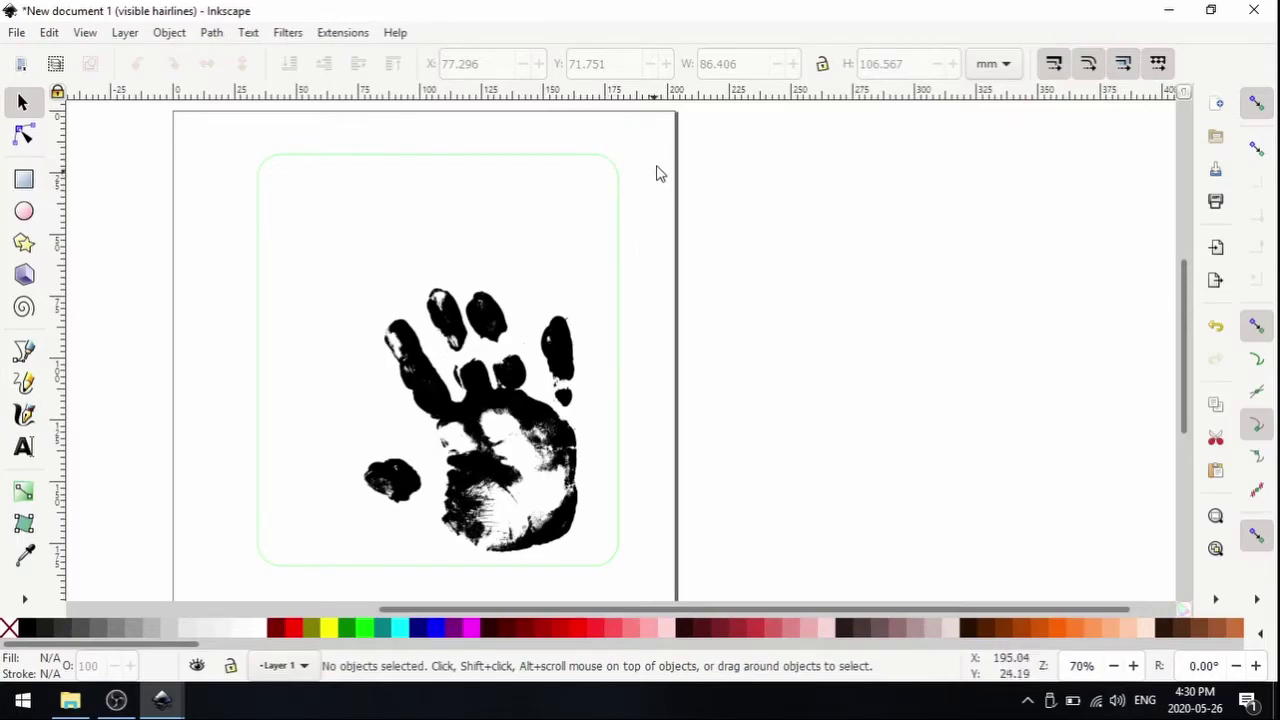
Drag the frame's round-corner handle to give it a 15.875 corner radius.
{"action": "left_click", "coordinate": [296, 167]}
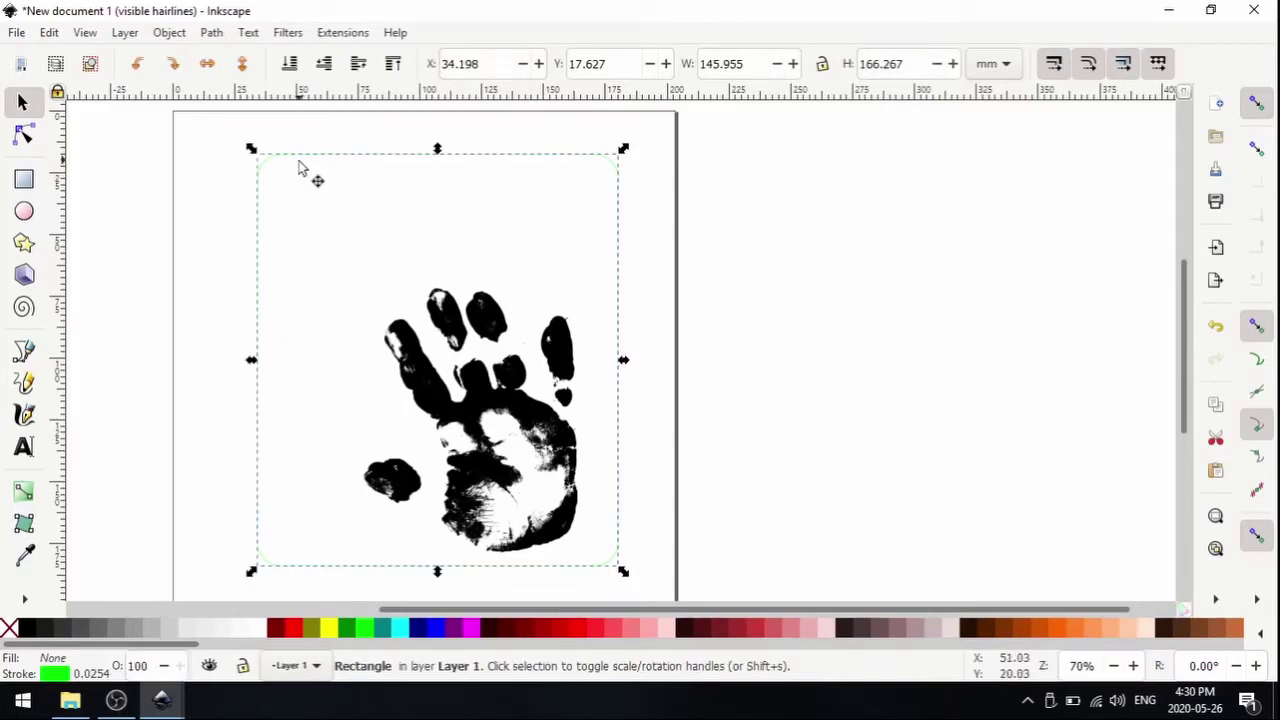
{"action": "left_click", "coordinate": [24, 179]}
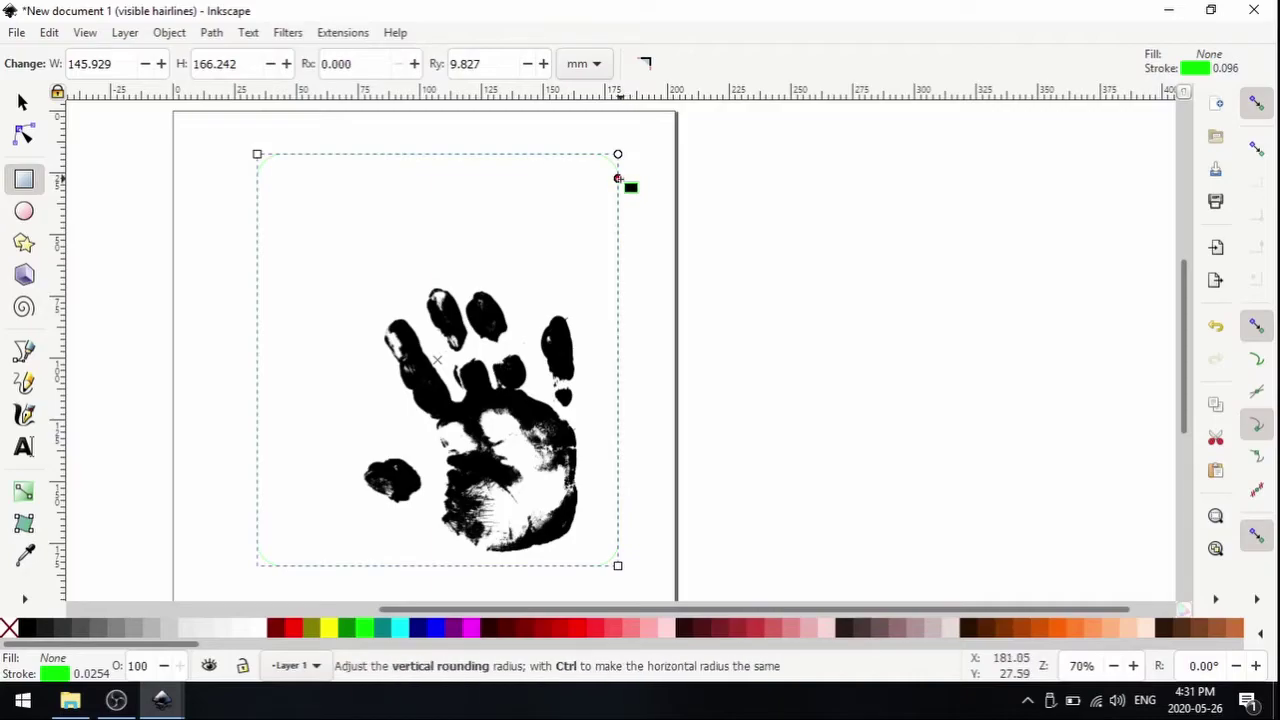
{"action": "mouse_move", "coordinate": [617, 178]}
{"action": "left_mouse_down"}
{"action": "mouse_move", "coordinate": [618, 352]}
{"action": "mouse_move", "coordinate": [618, 155]}
{"action": "left_mouse_up"}
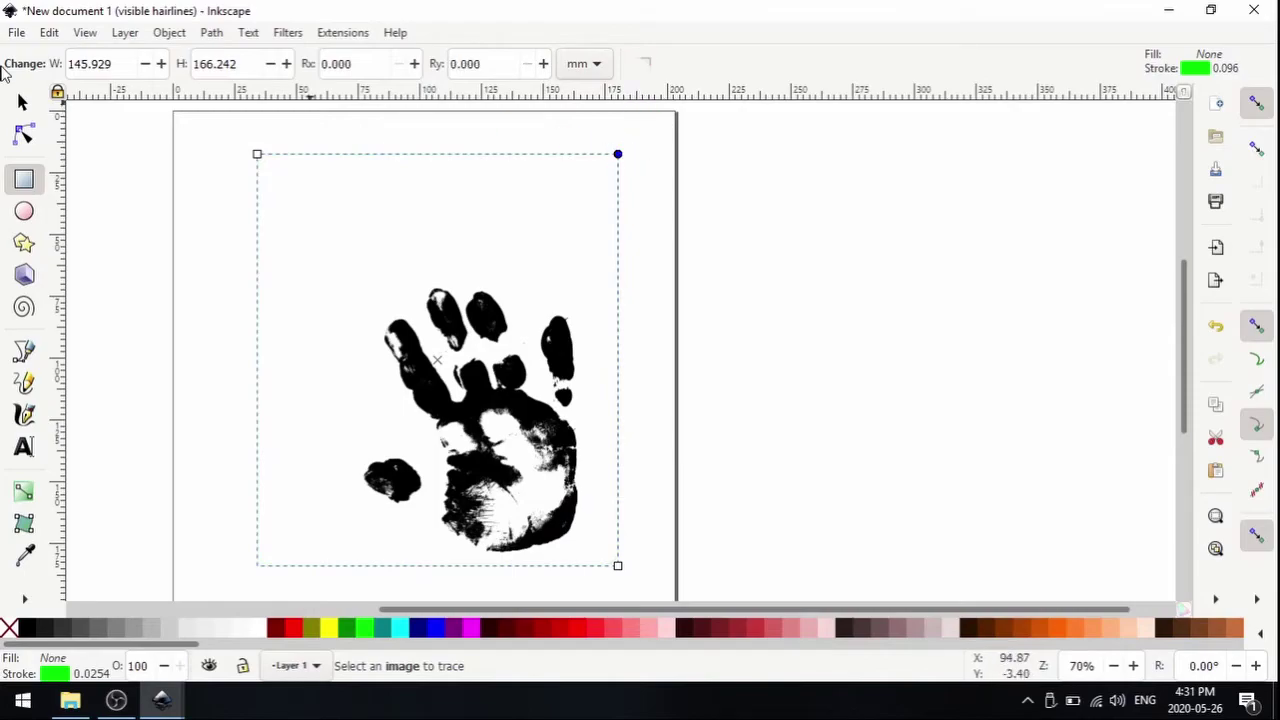
{"action": "left_click", "coordinate": [22, 102]}
{"action": "left_click", "coordinate": [805, 278]}
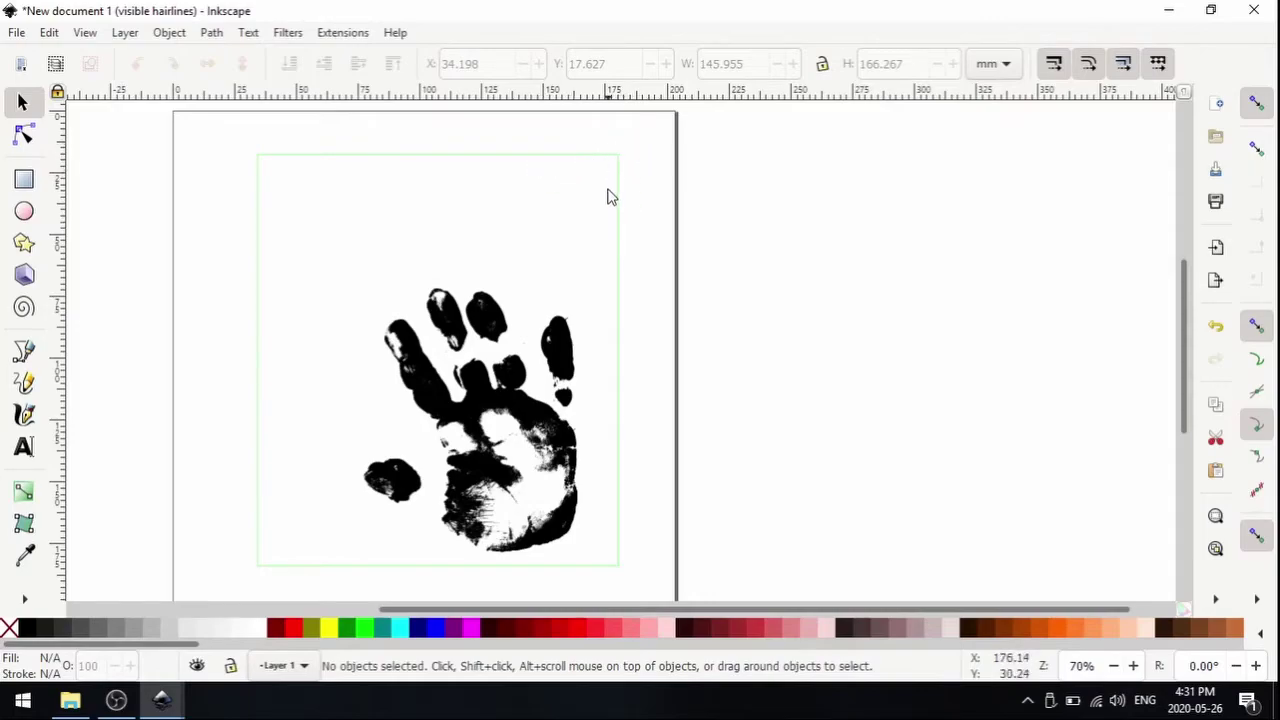
{"action": "left_click", "coordinate": [590, 161]}
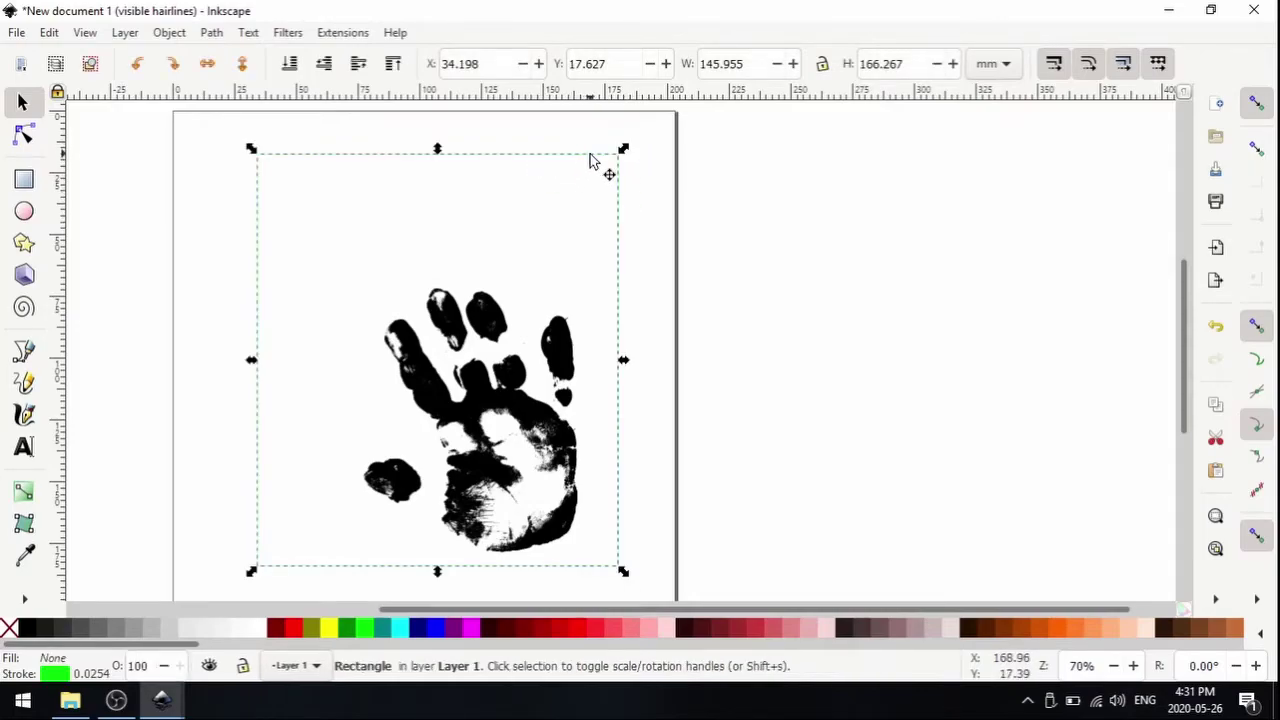
{"action": "left_click", "coordinate": [660, 186]}
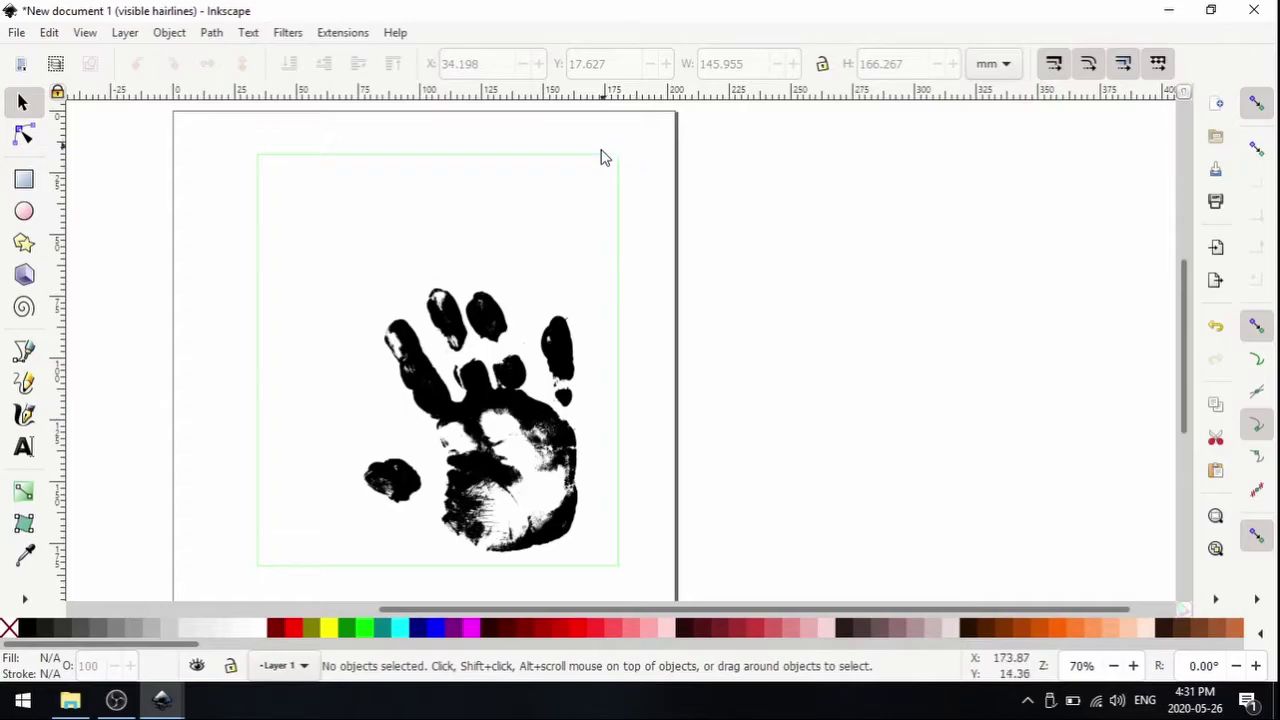
{"action": "left_click", "coordinate": [553, 155]}
{"action": "left_click", "coordinate": [24, 179]}
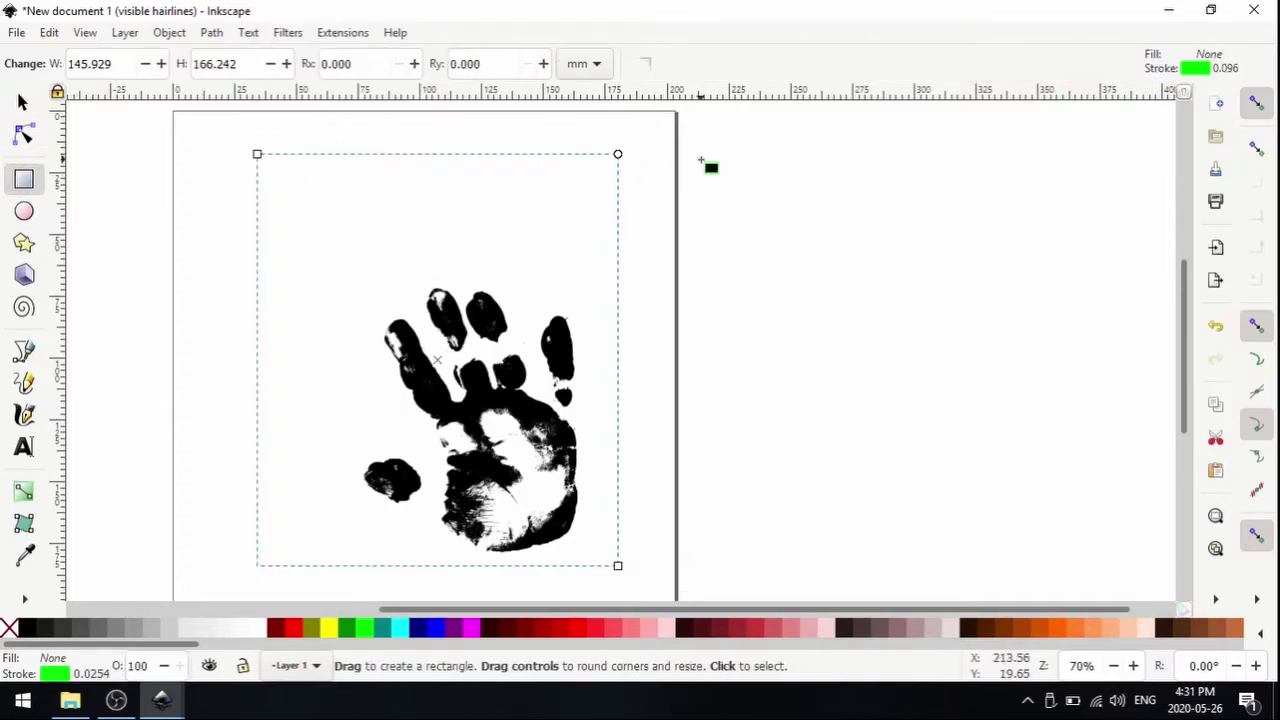
{"action": "left_click_drag", "start_coordinate": [618, 155], "coordinate": [619, 192]}
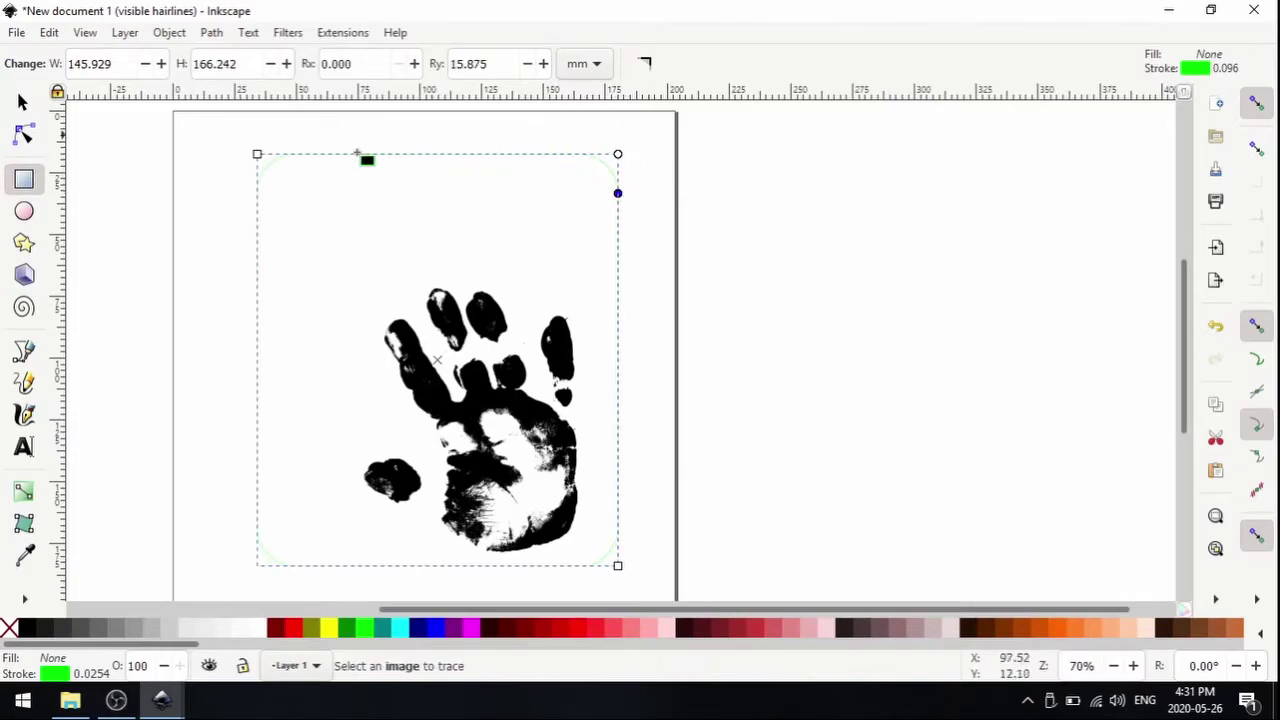
{"action": "left_click", "coordinate": [25, 103]}
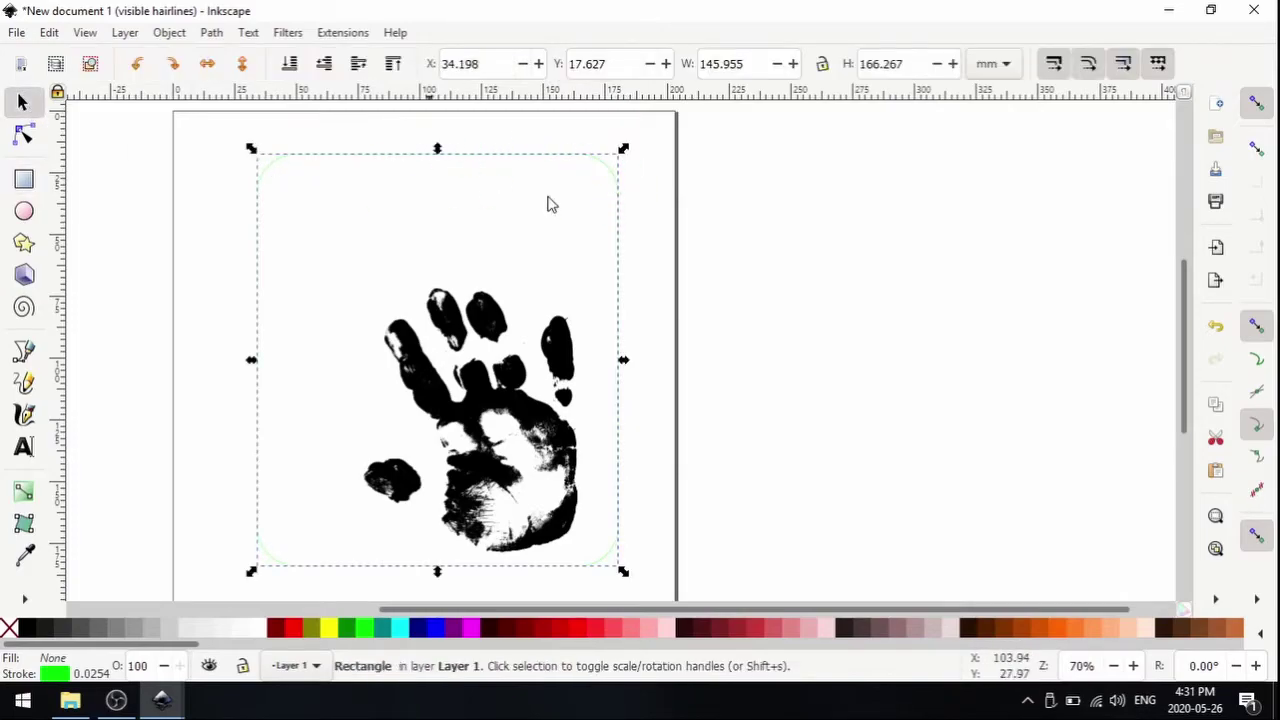
Type 'World's Best Dad' above the handprint in Open Sans Bold 30 pt.
{"action": "left_click", "coordinate": [793, 229]}
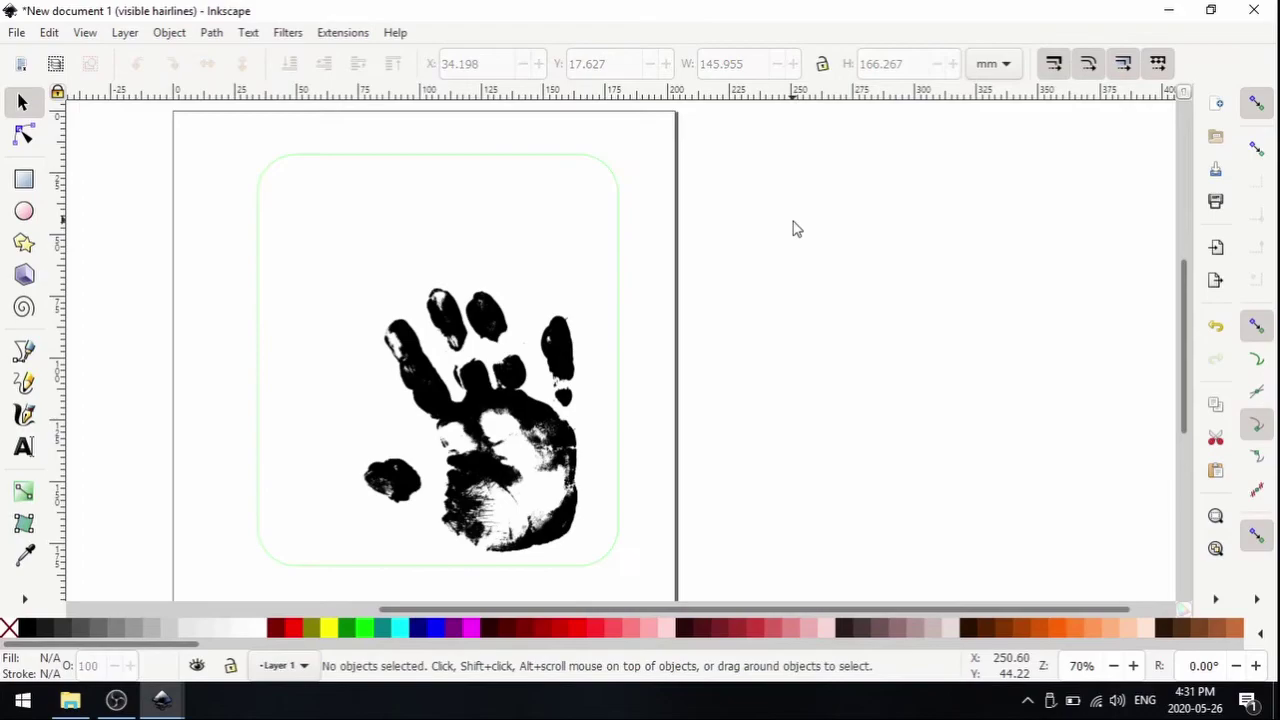
{"action": "left_click", "coordinate": [24, 449]}
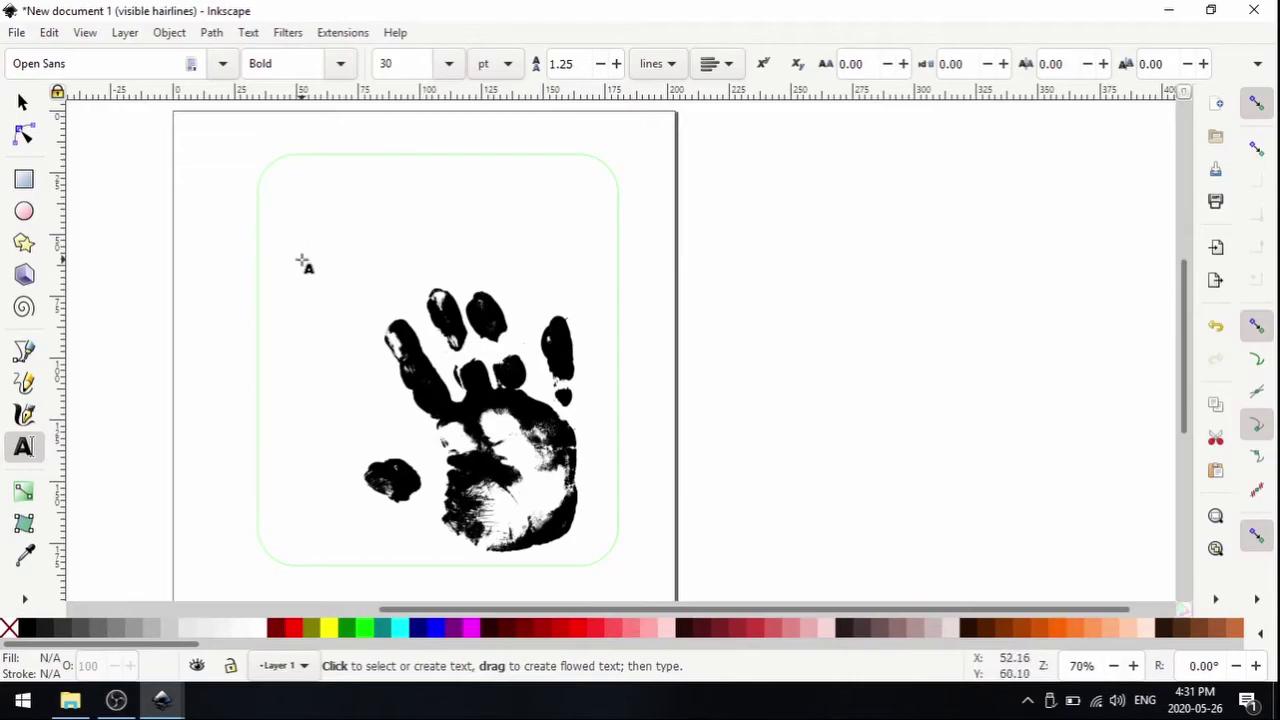
{"action": "left_click", "coordinate": [347, 230]}
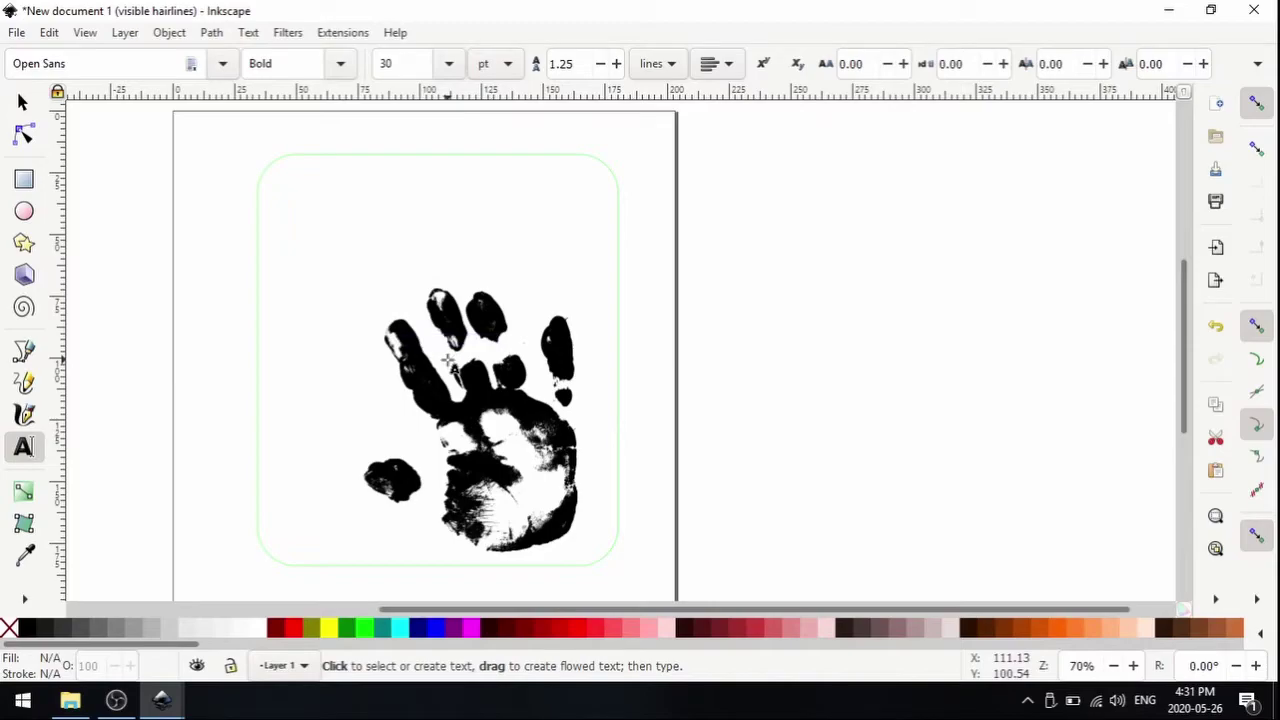
{"action": "type", "text": "World"}
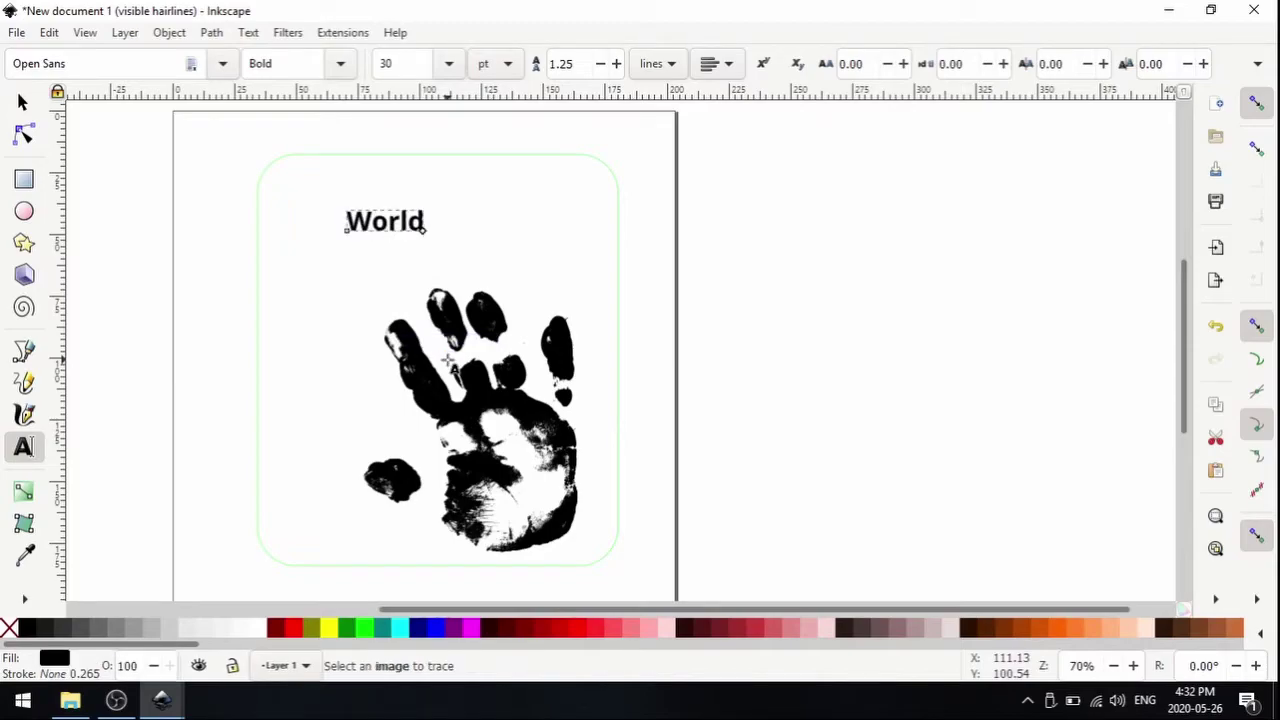
{"action": "type", "text": "'s Best D"}
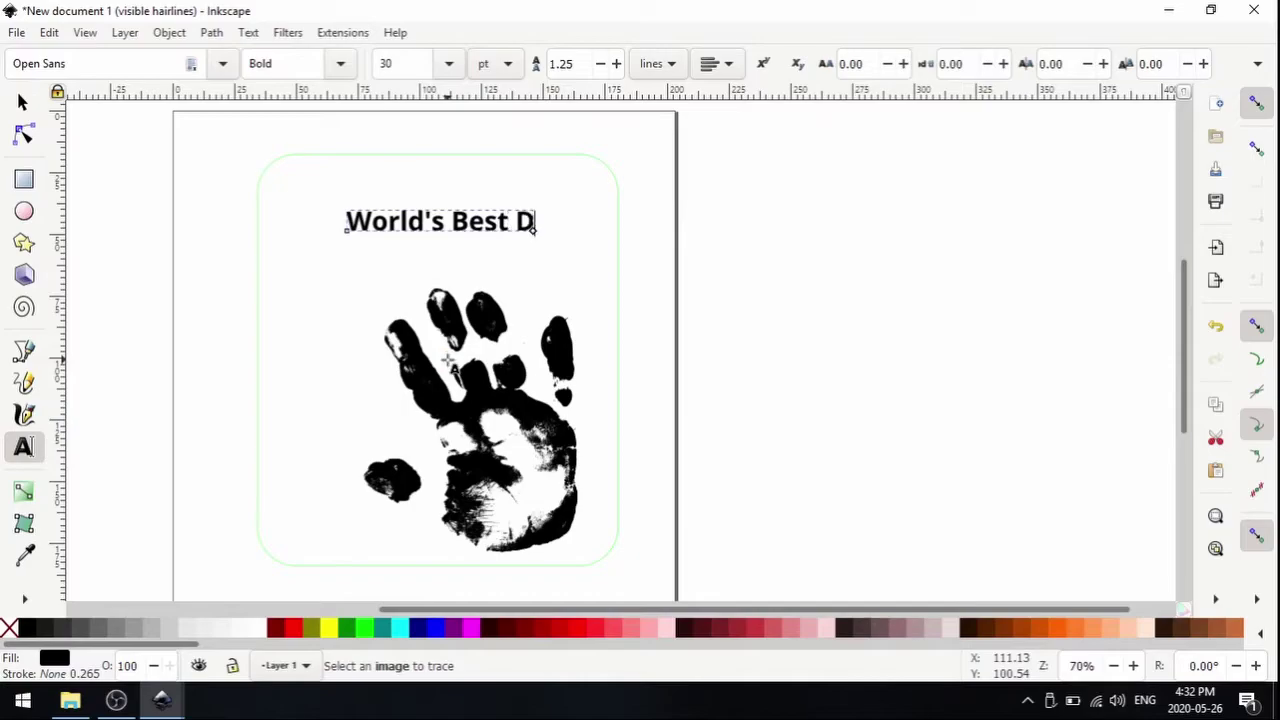
{"action": "type", "text": "ad"}
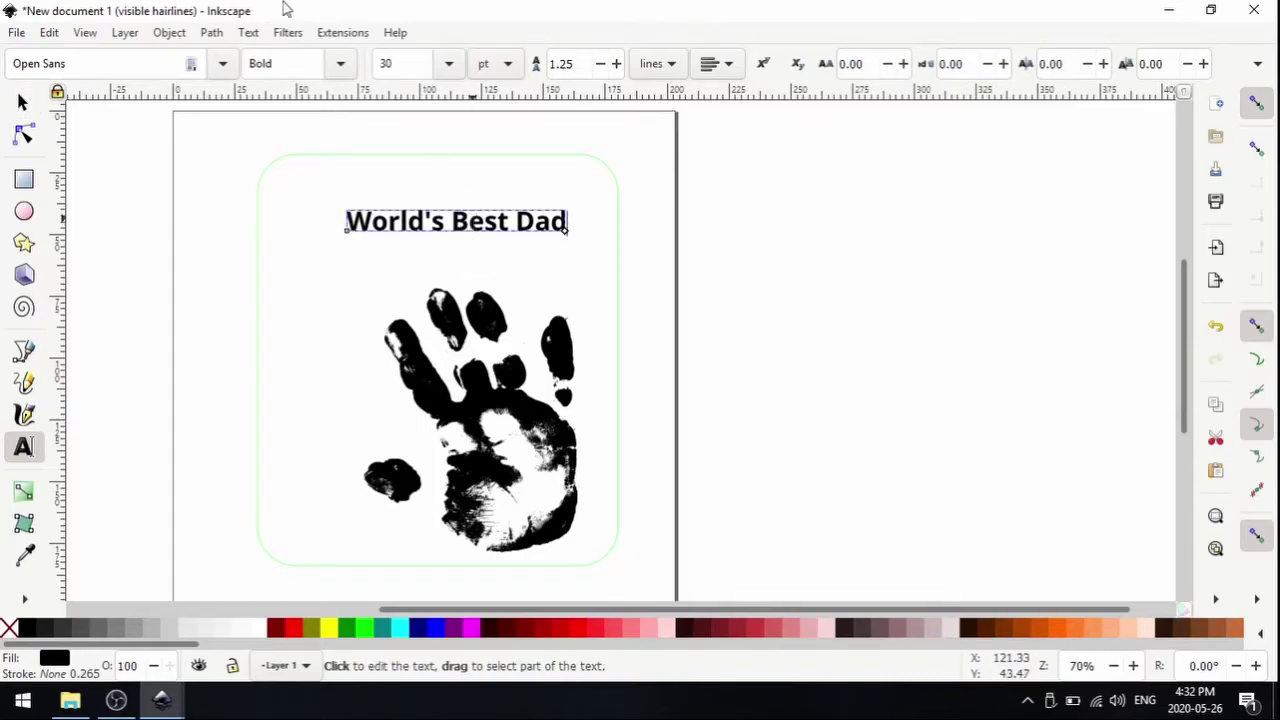
{"action": "left_click", "coordinate": [246, 32]}
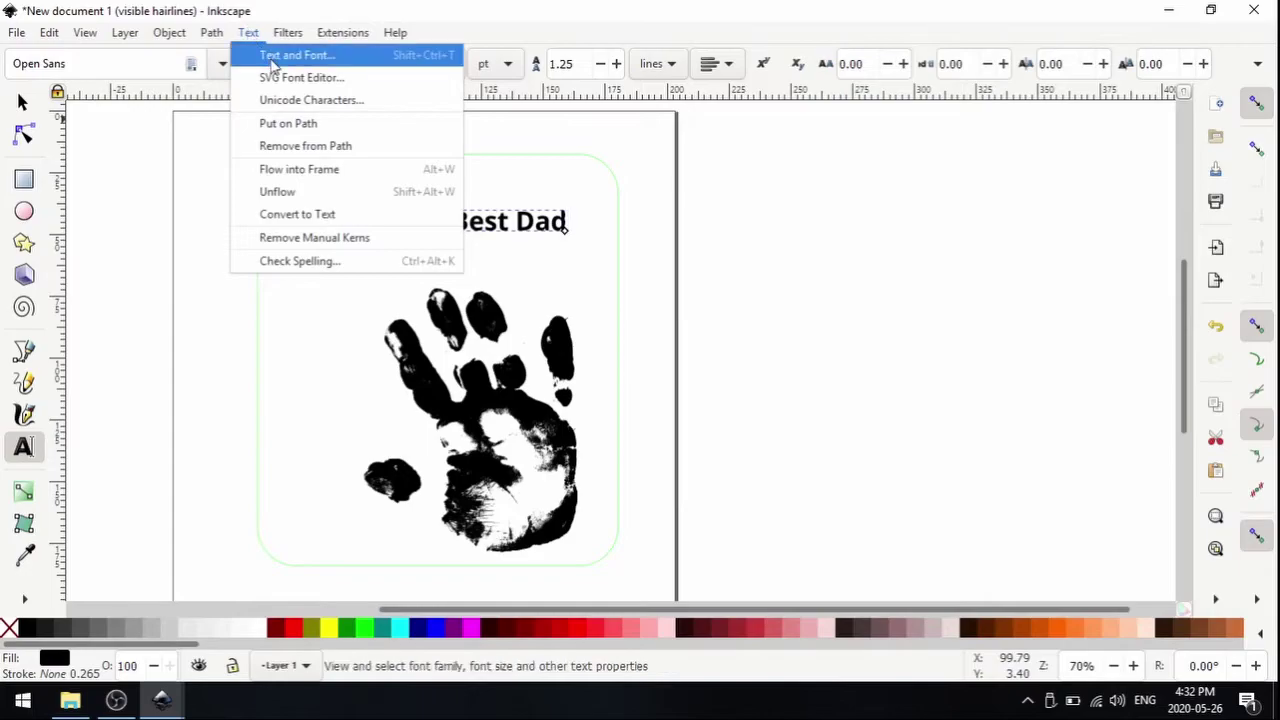
Apply Pacifico Normal 30 pt to the title and close the Text and Font panel.
{"action": "left_click", "coordinate": [272, 57]}
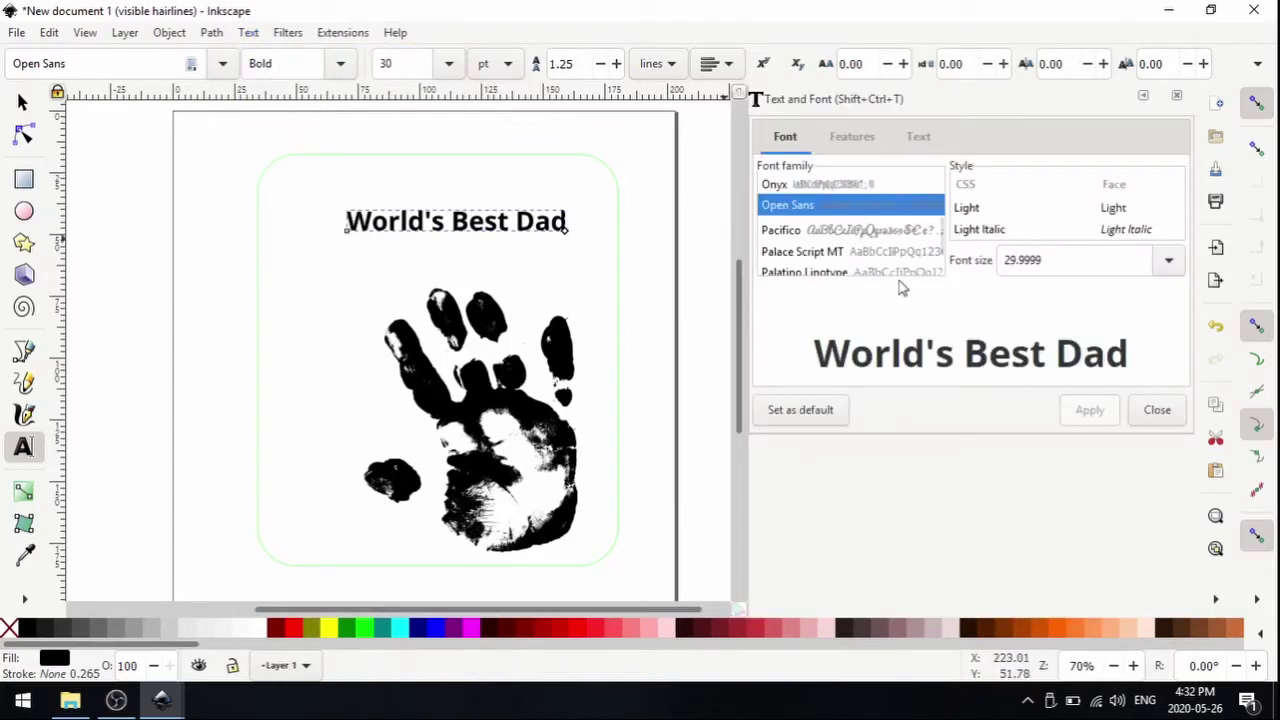
{"action": "left_click", "coordinate": [860, 238]}
{"action": "left_click", "coordinate": [833, 251]}
{"action": "left_click", "coordinate": [837, 230]}
{"action": "left_click", "coordinate": [830, 206]}
{"action": "scroll", "coordinate": [835, 209], "scroll_direction": "down", "scroll_amount": 2}
{"action": "scroll", "coordinate": [835, 209], "scroll_direction": "down", "scroll_amount": 2}
{"action": "scroll", "coordinate": [832, 215], "scroll_direction": "up", "scroll_amount": 3}
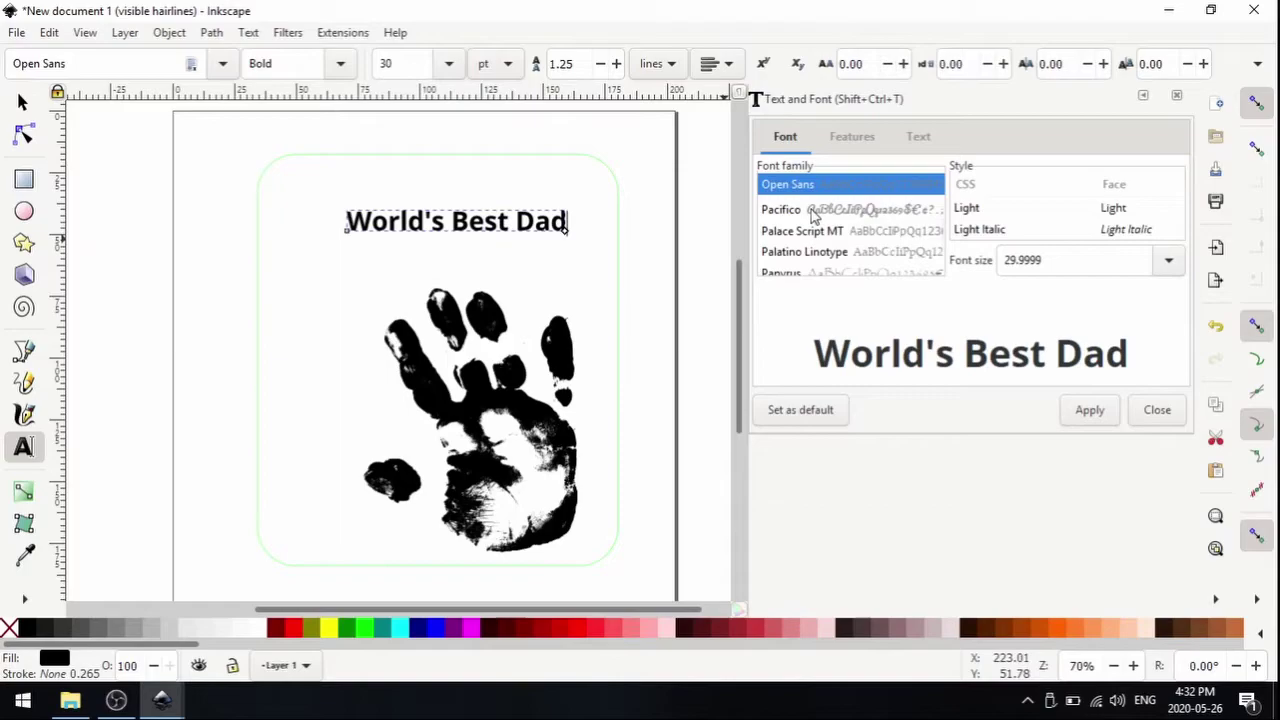
{"action": "left_click", "coordinate": [813, 212]}
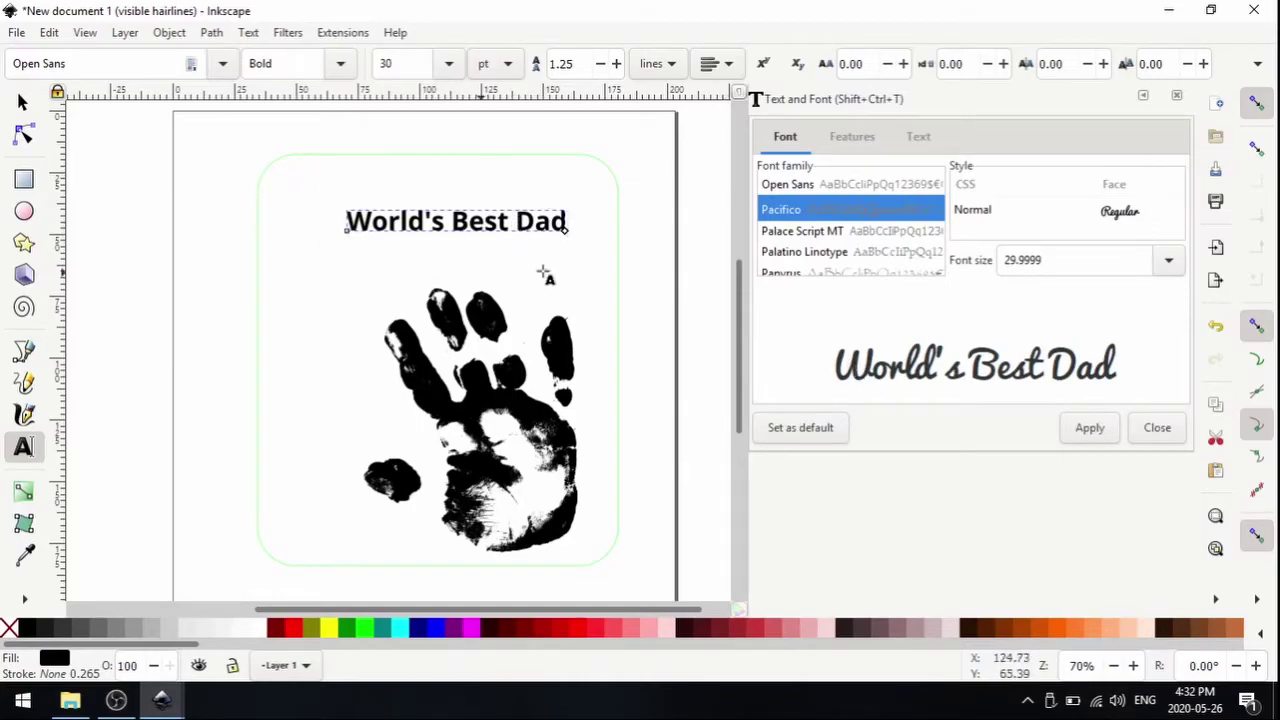
{"action": "left_click", "coordinate": [1090, 428]}
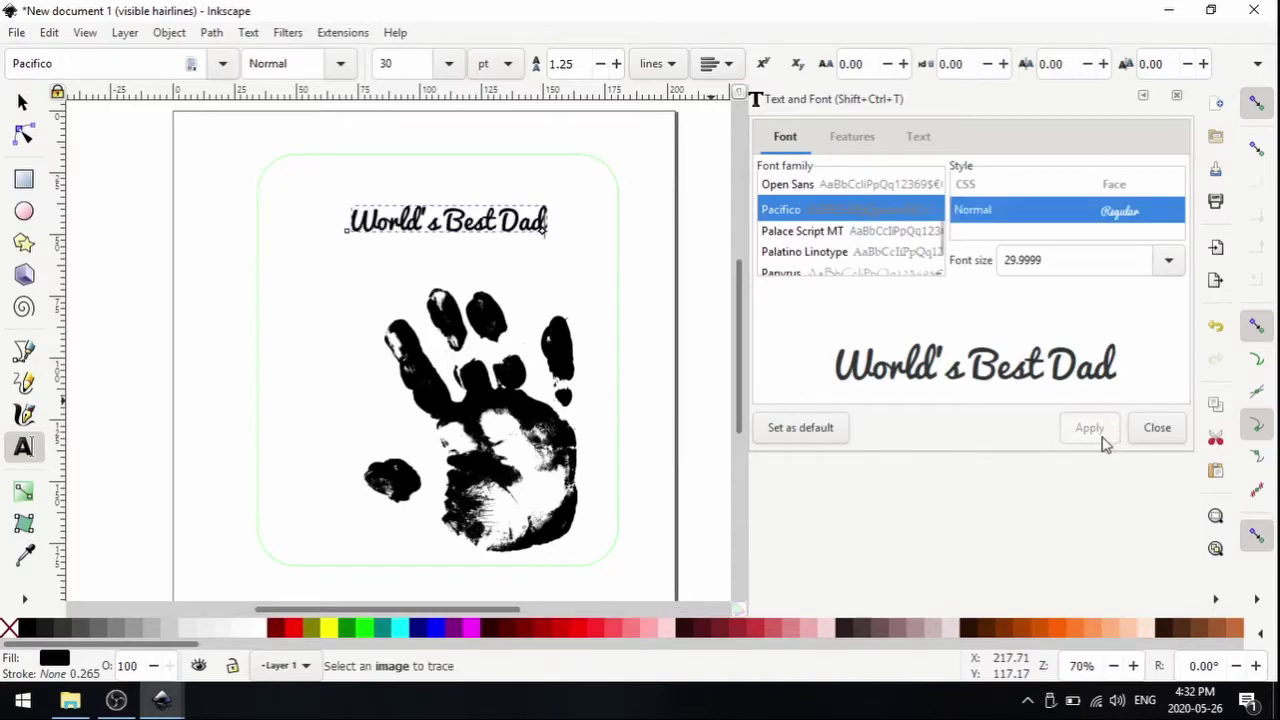
{"action": "left_click", "coordinate": [1177, 95]}
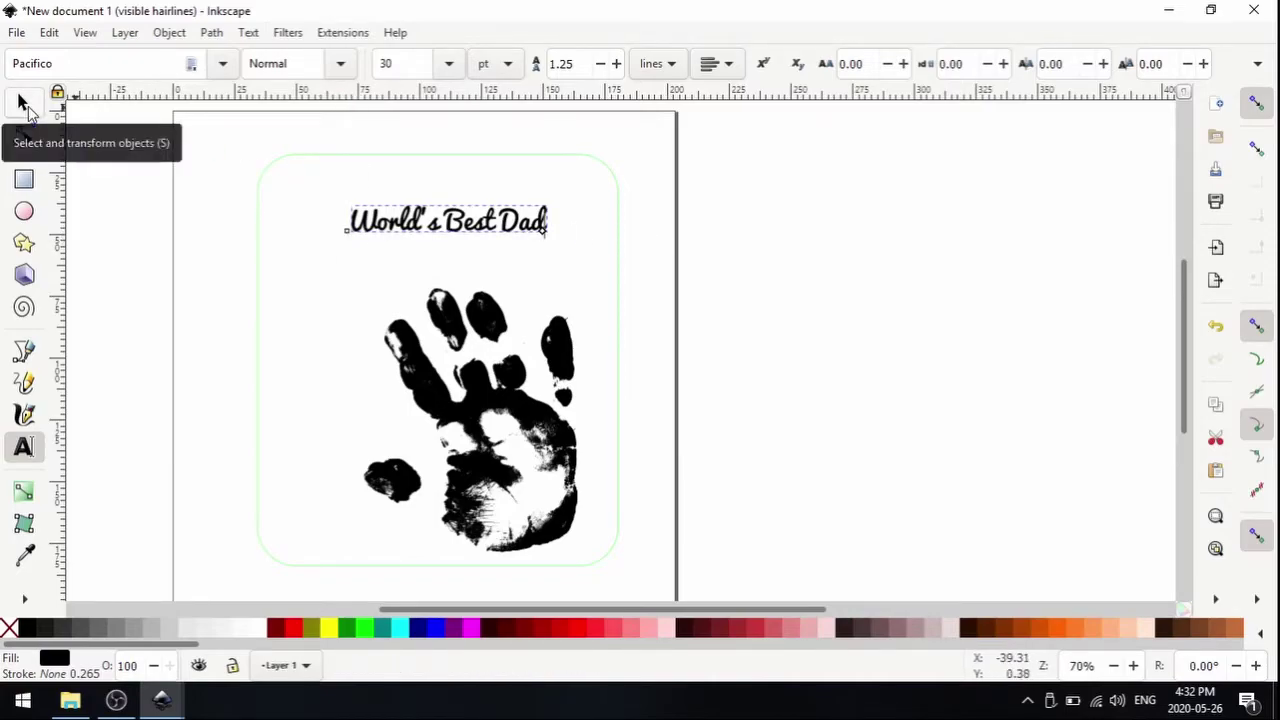
Convert the 'World's Best Dad' text to paths with Object to Path.
{"action": "left_click", "coordinate": [23, 103]}
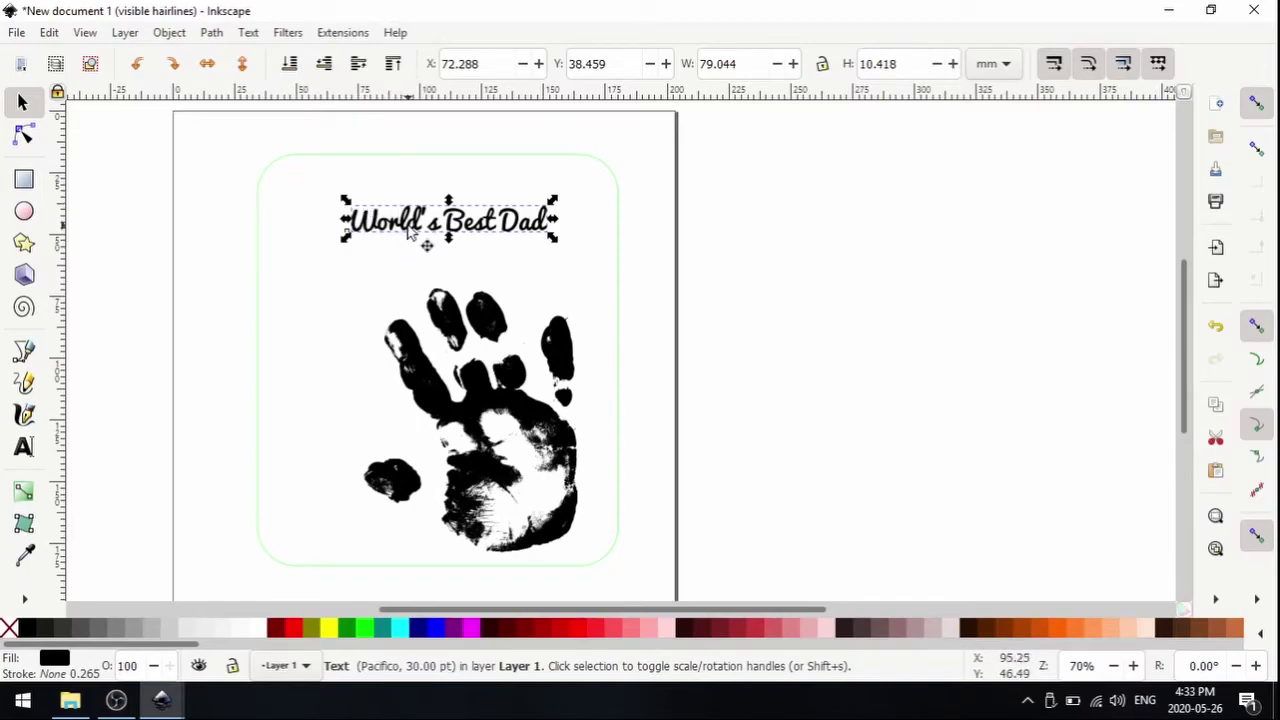
{"action": "left_click", "coordinate": [210, 33]}
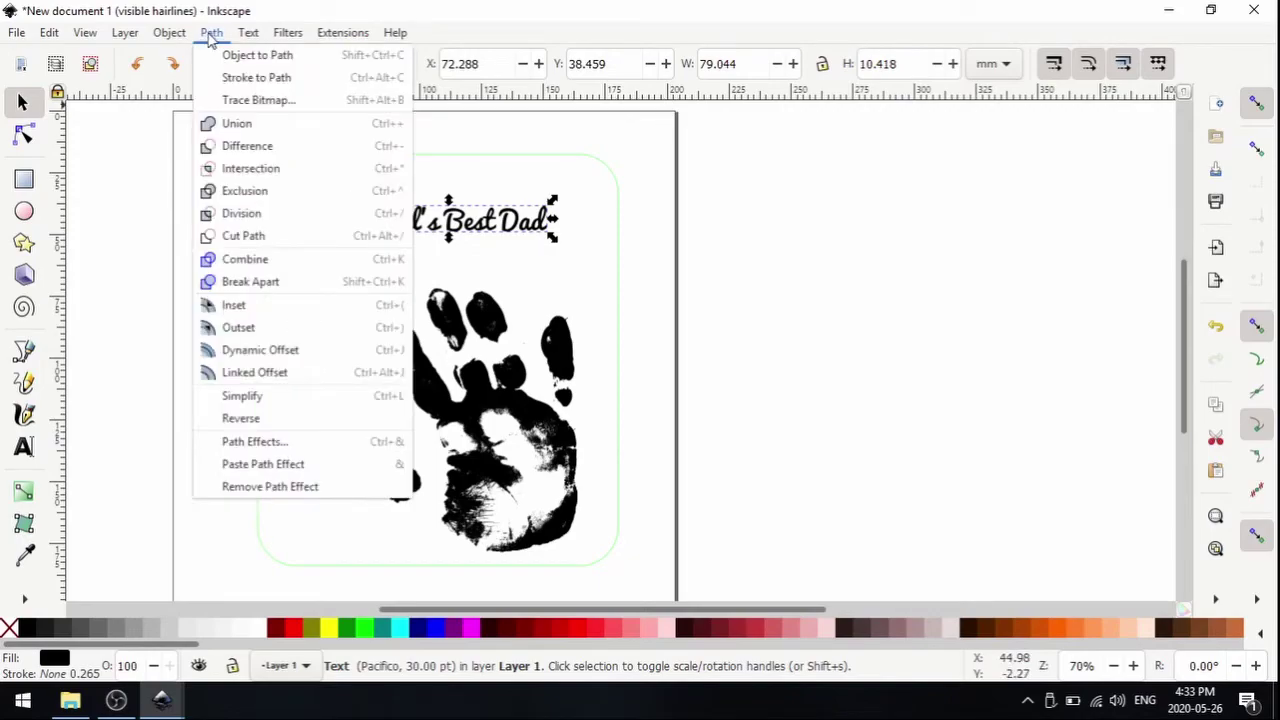
{"action": "left_click", "coordinate": [212, 55]}
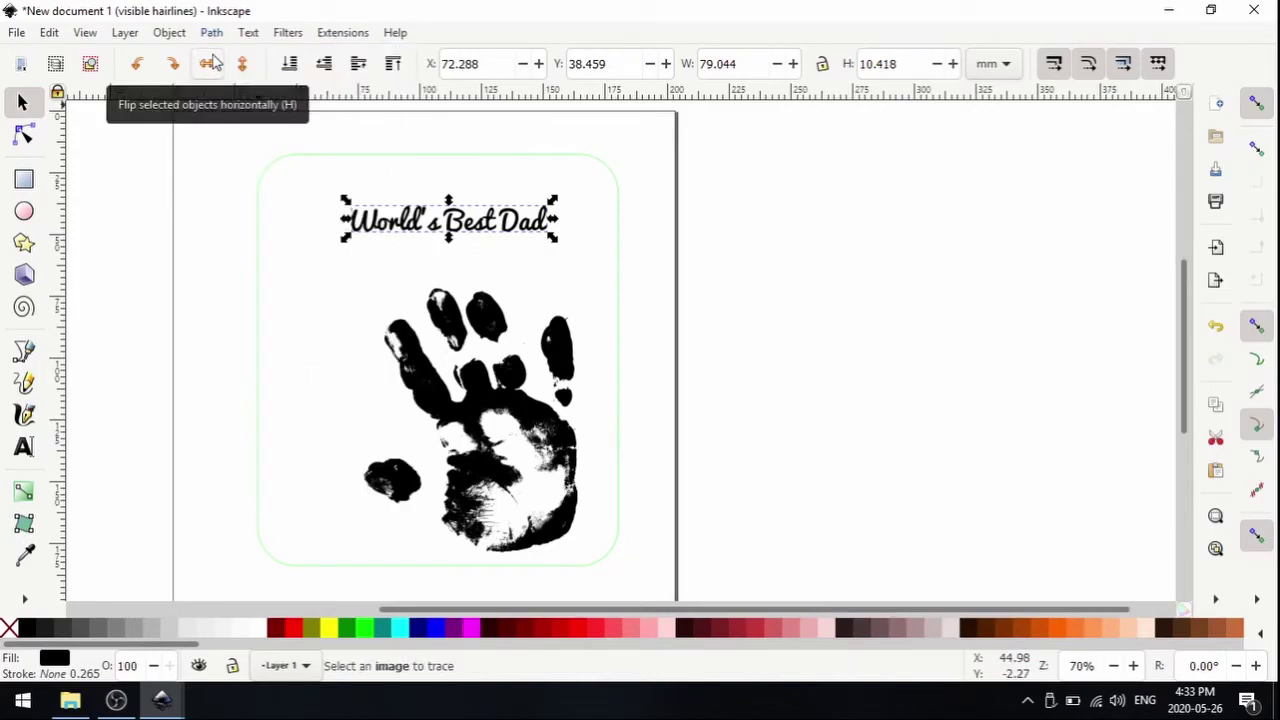
{"action": "left_click", "coordinate": [230, 230]}
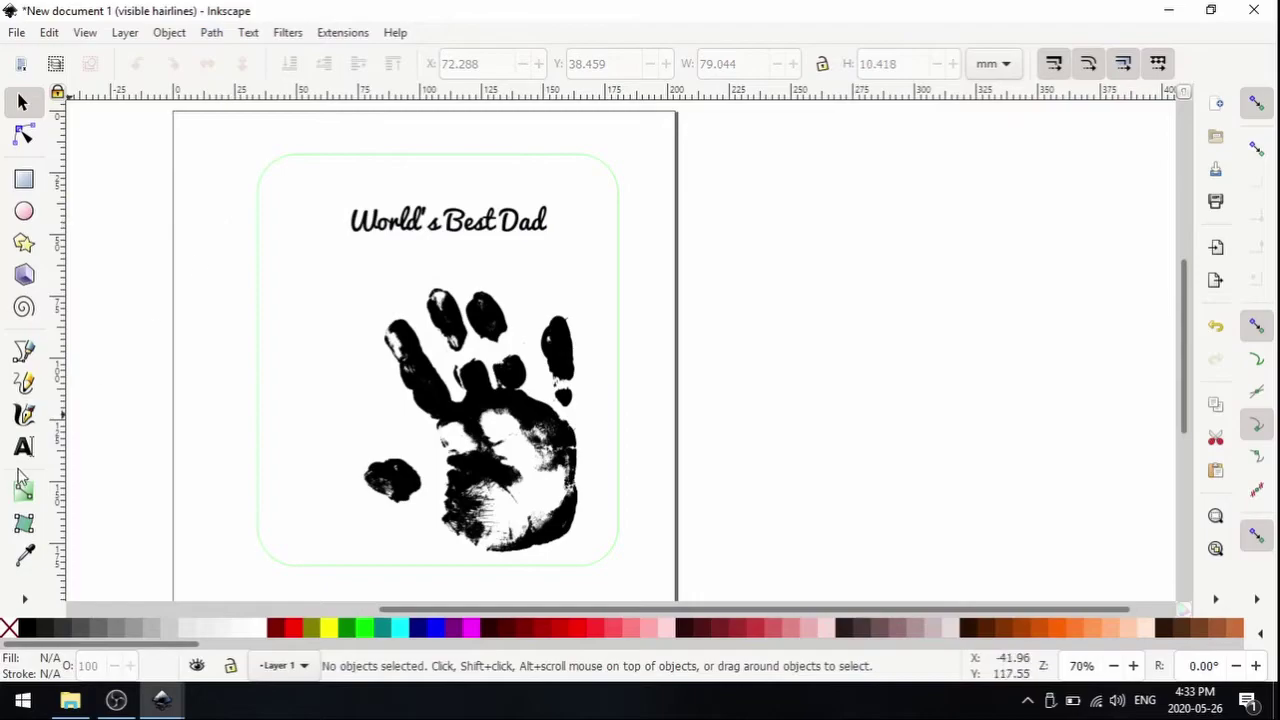
{"action": "left_click", "coordinate": [24, 448]}
{"action": "left_click", "coordinate": [470, 224]}
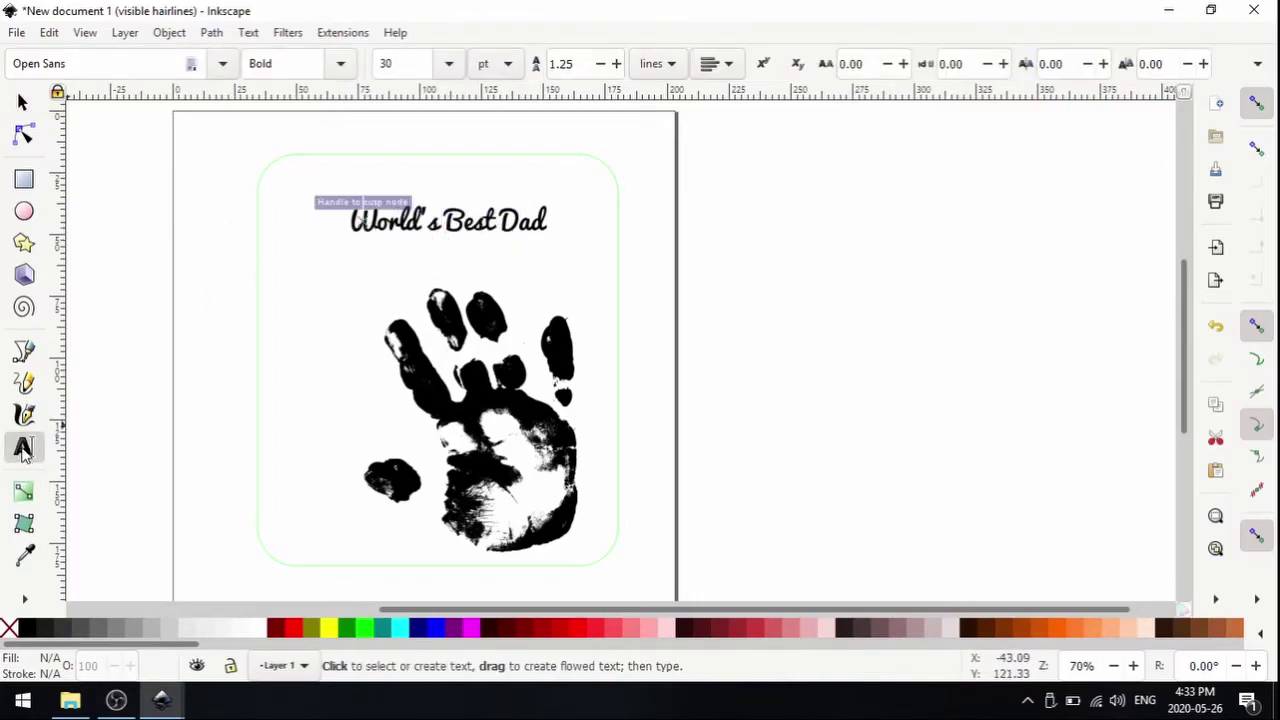
{"action": "left_click", "coordinate": [22, 102]}
Scale the title group up about 119% and move it slightly lower and right.
{"action": "left_click", "coordinate": [546, 240]}
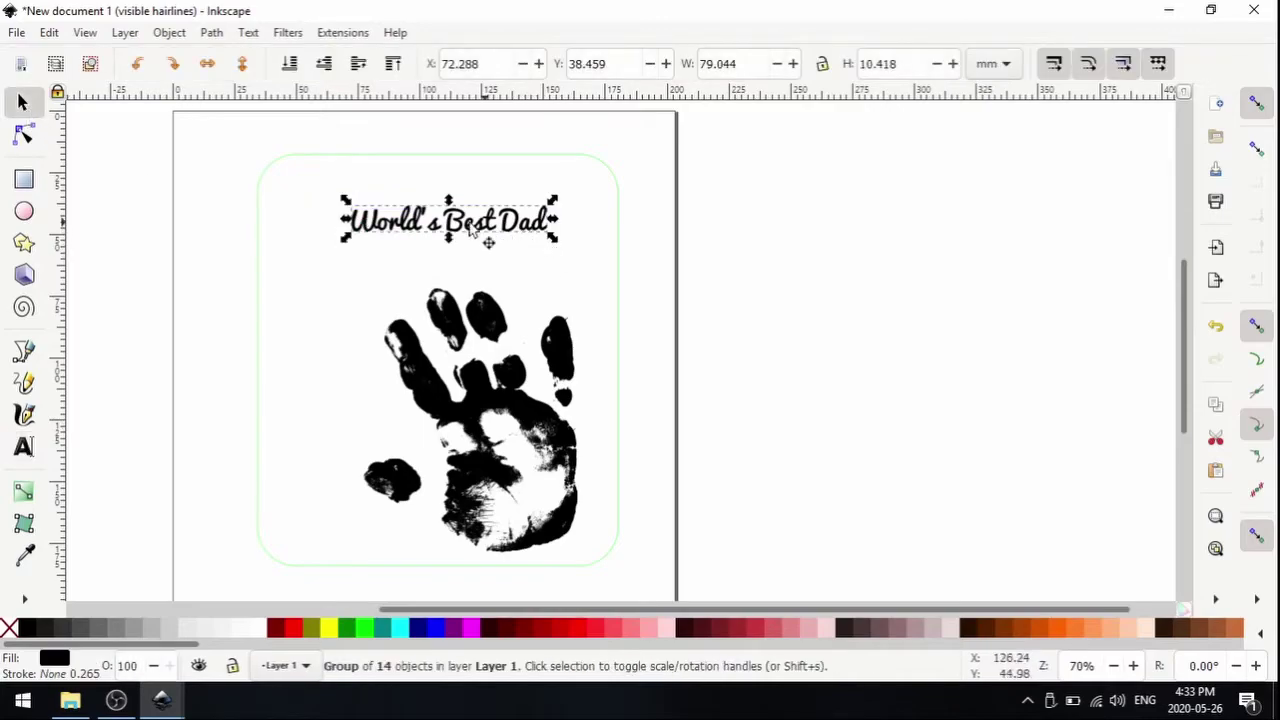
{"action": "left_click", "coordinate": [492, 330]}
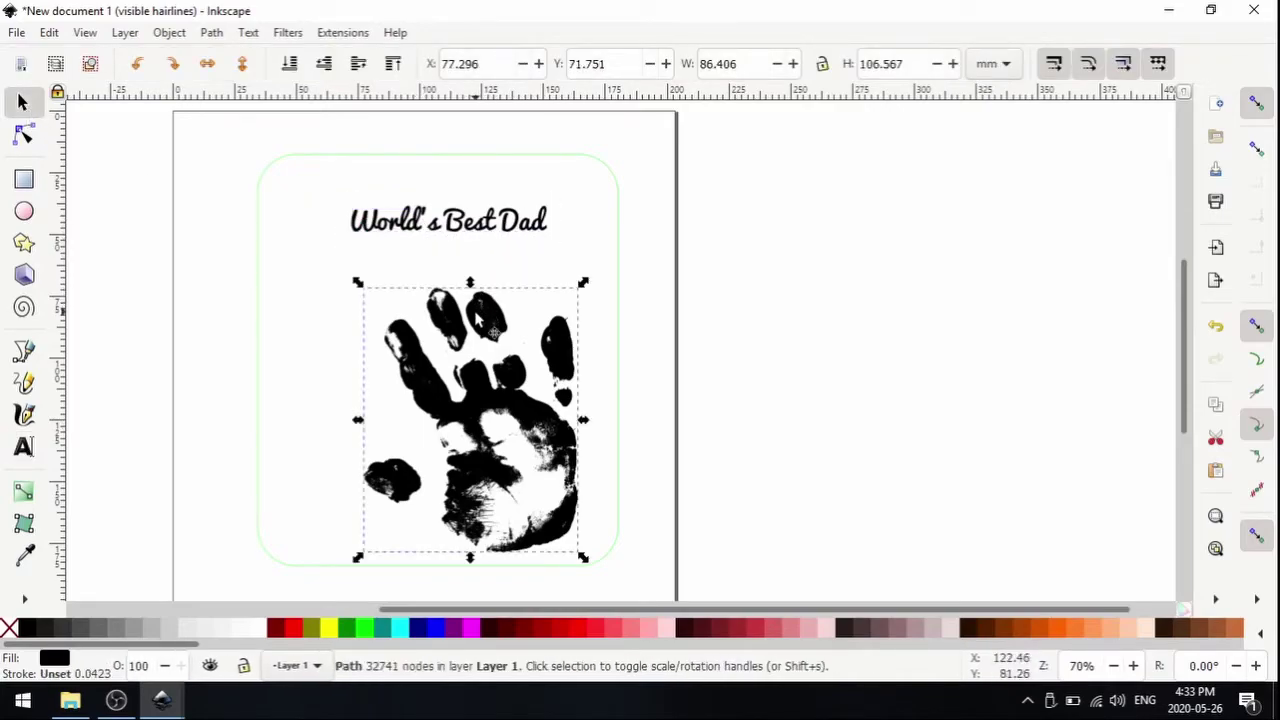
{"action": "left_click", "coordinate": [524, 220]}
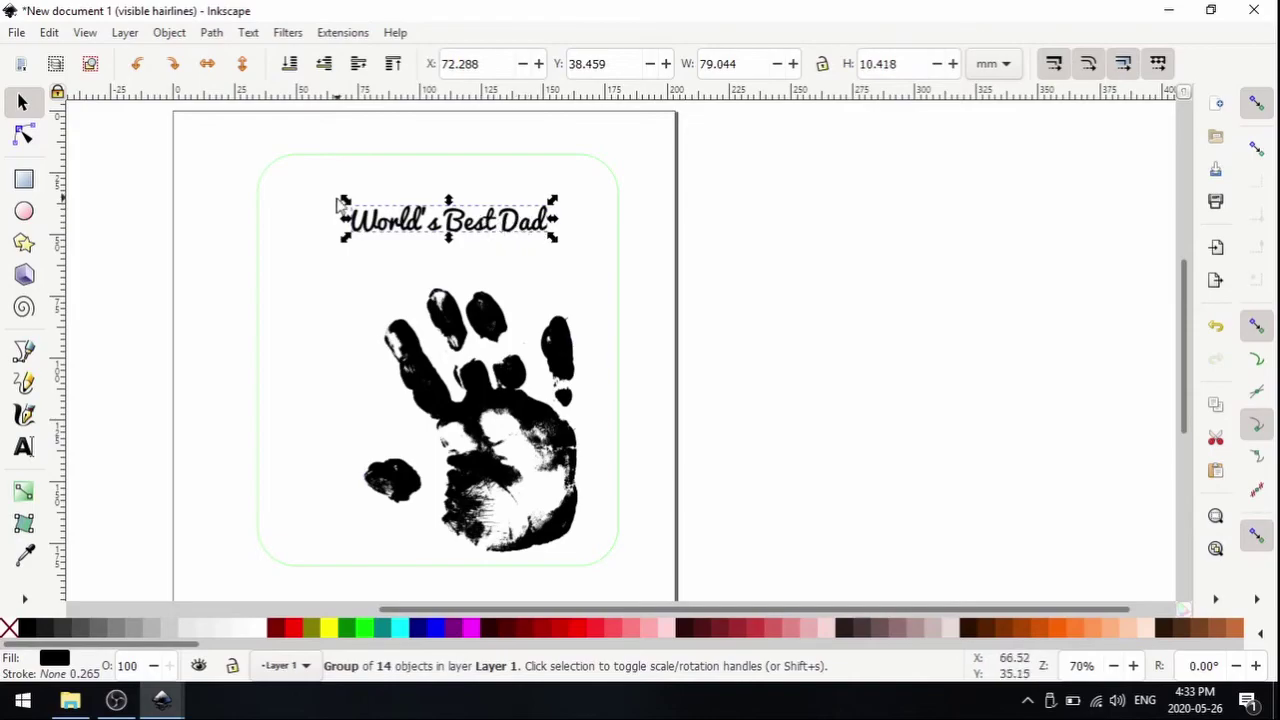
{"action": "left_click_drag", "start_coordinate": [339, 200], "coordinate": [313, 186]}
{"action": "left_click_drag", "start_coordinate": [499, 227], "coordinate": [519, 245]}
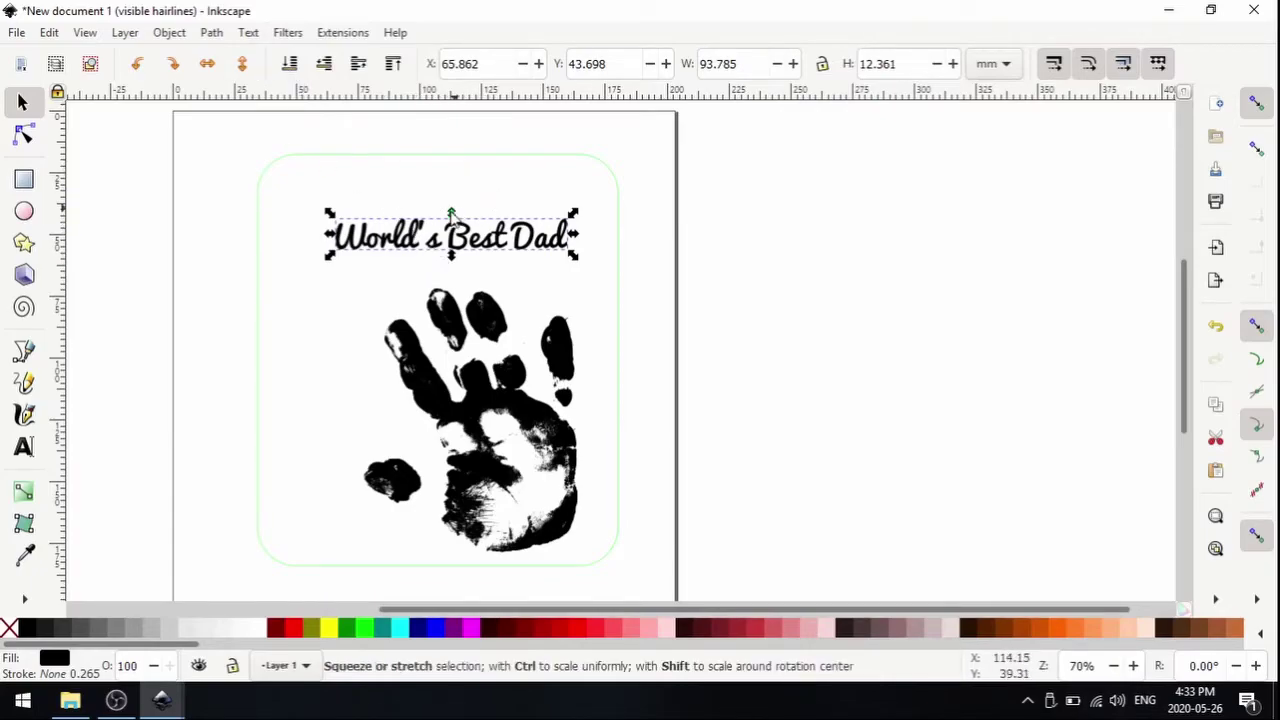
{"action": "left_click", "coordinate": [213, 34]}
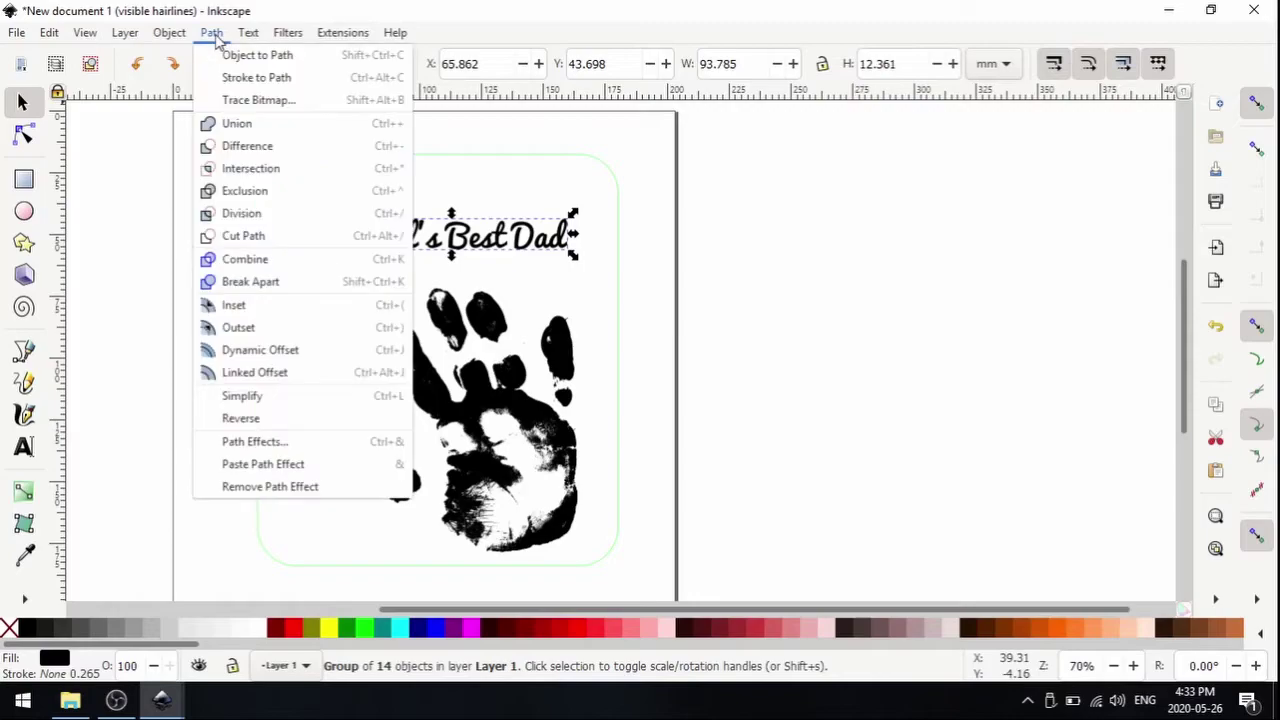
Add a Bend effect to the title group from the Path Effects selector.
{"action": "left_click", "coordinate": [289, 444]}
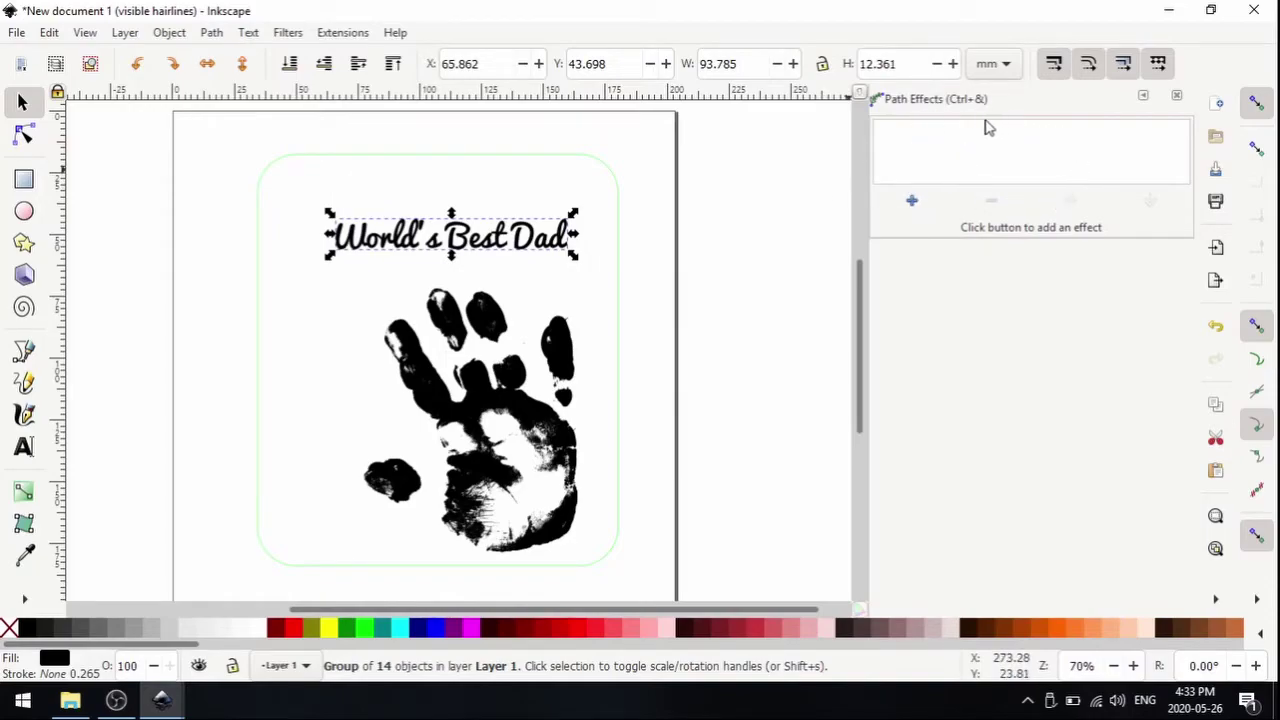
{"action": "left_click", "coordinate": [912, 202]}
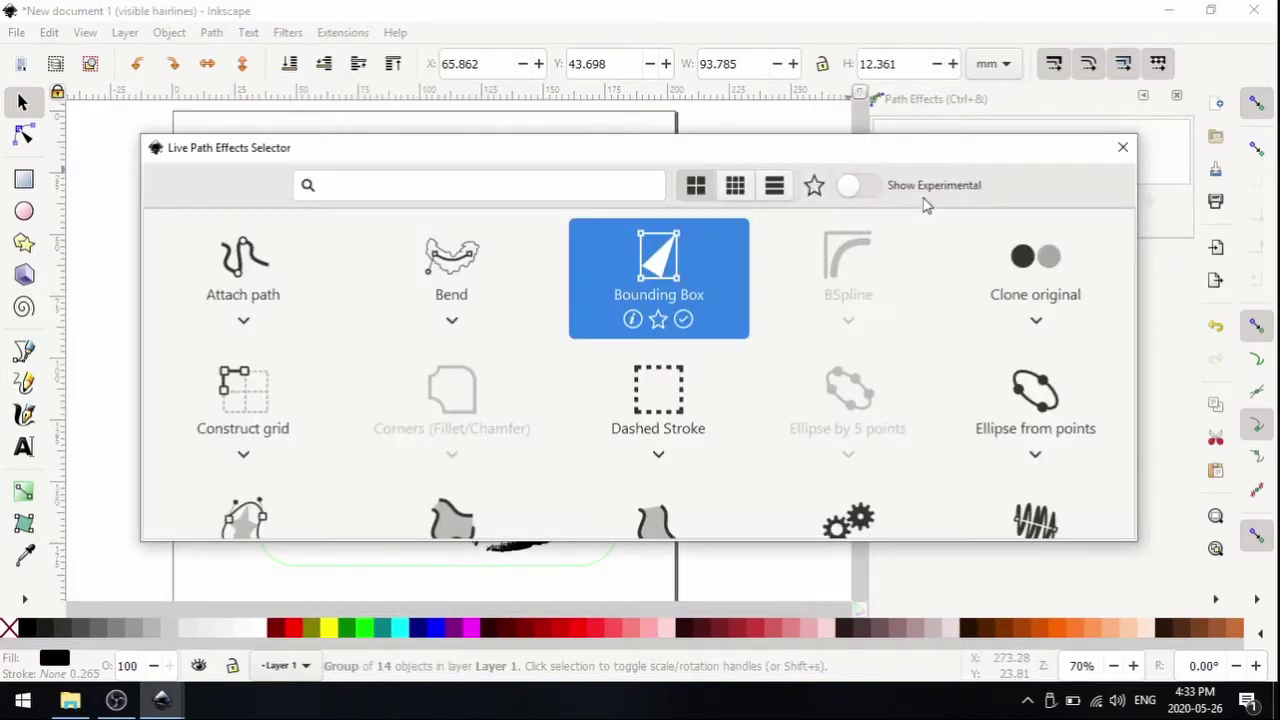
{"action": "left_click", "coordinate": [460, 258]}
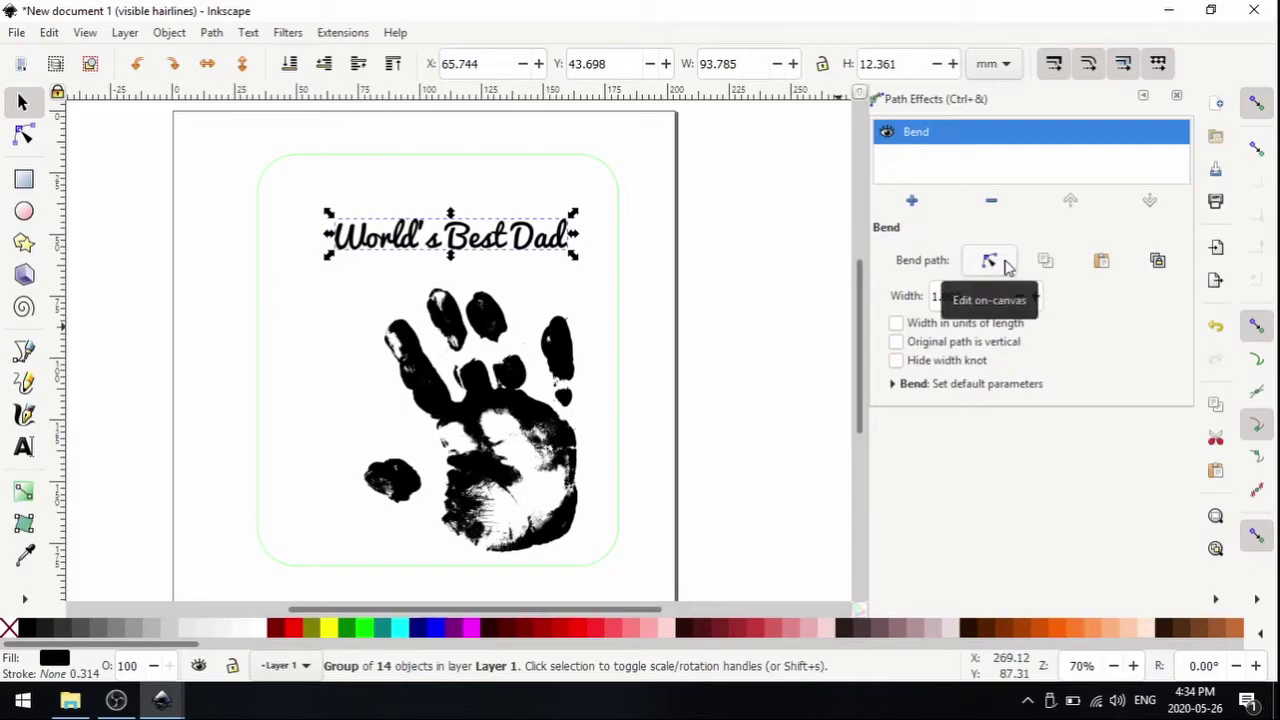
Drag the Bend path's green line upward to arc the title to 95.941 × 20.597 mm.
{"action": "left_click", "coordinate": [1005, 262]}
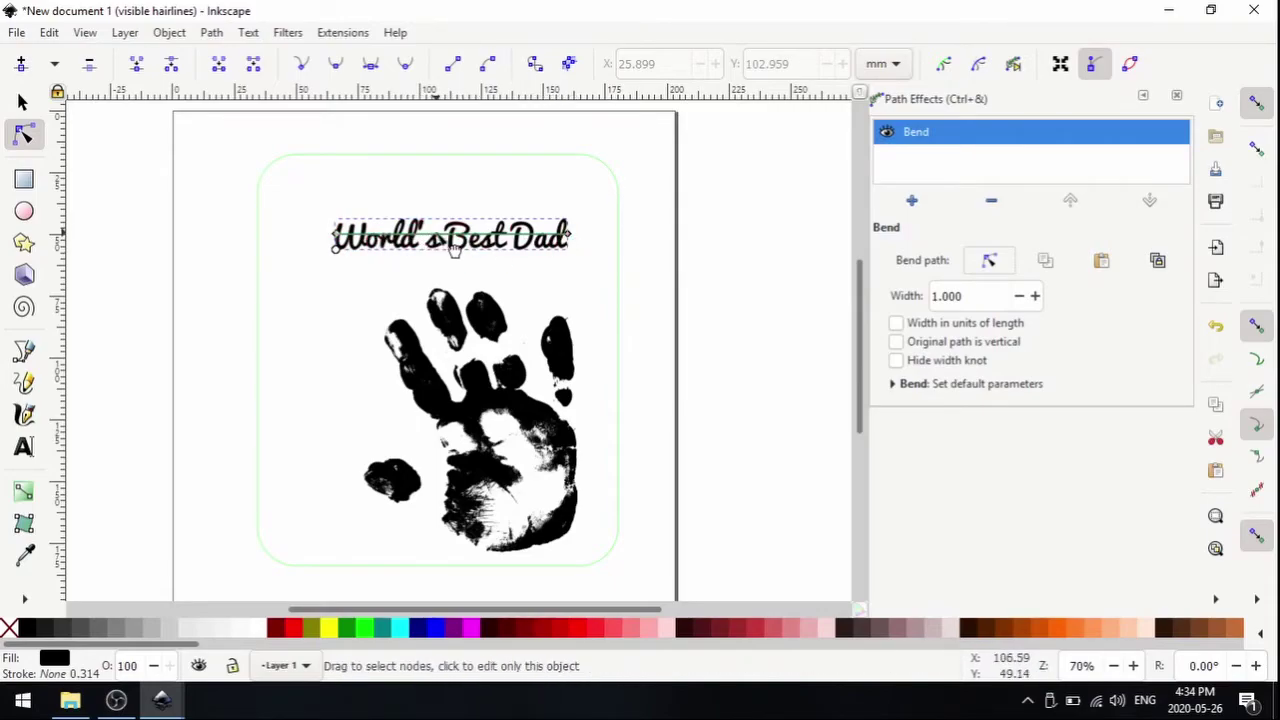
{"action": "scroll", "coordinate": [448, 251], "scroll_direction": "up", "scroll_amount": 3}
{"action": "scroll", "coordinate": [452, 251], "scroll_direction": "up", "scroll_amount": 1}
{"action": "scroll", "coordinate": [452, 251], "scroll_direction": "down", "scroll_amount": 1}
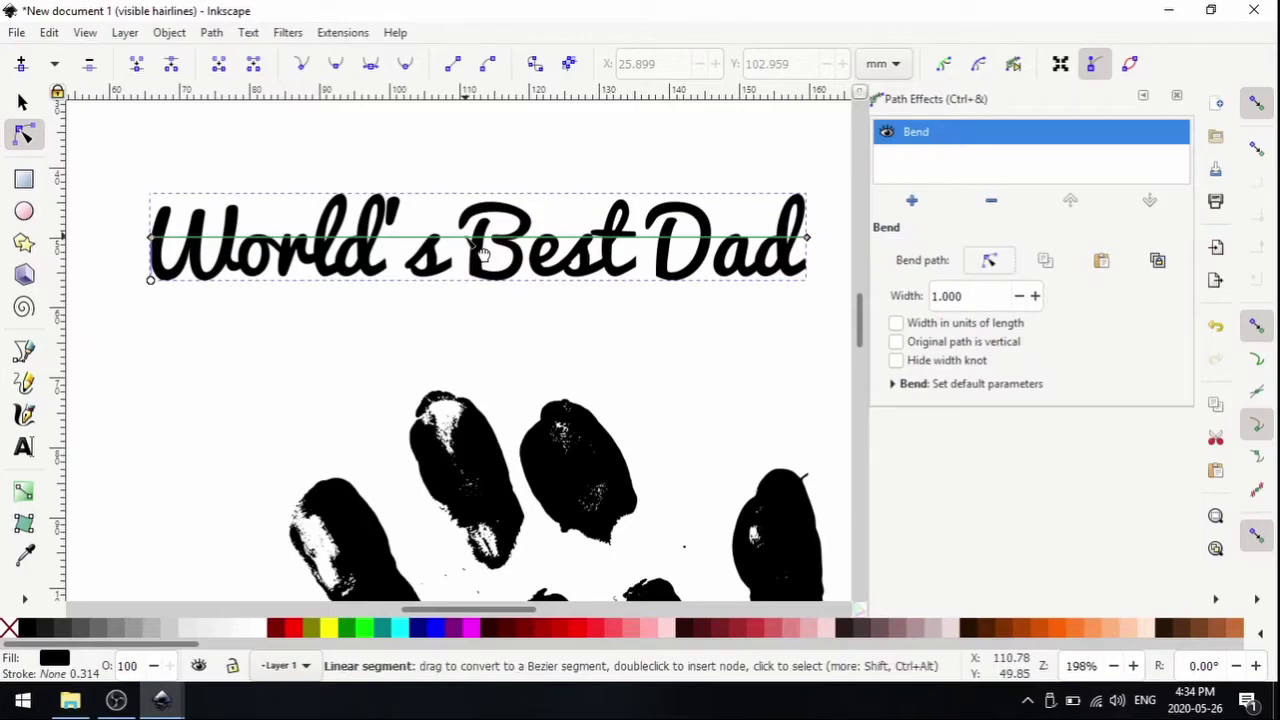
{"action": "left_click_drag", "start_coordinate": [481, 255], "coordinate": [500, 163]}
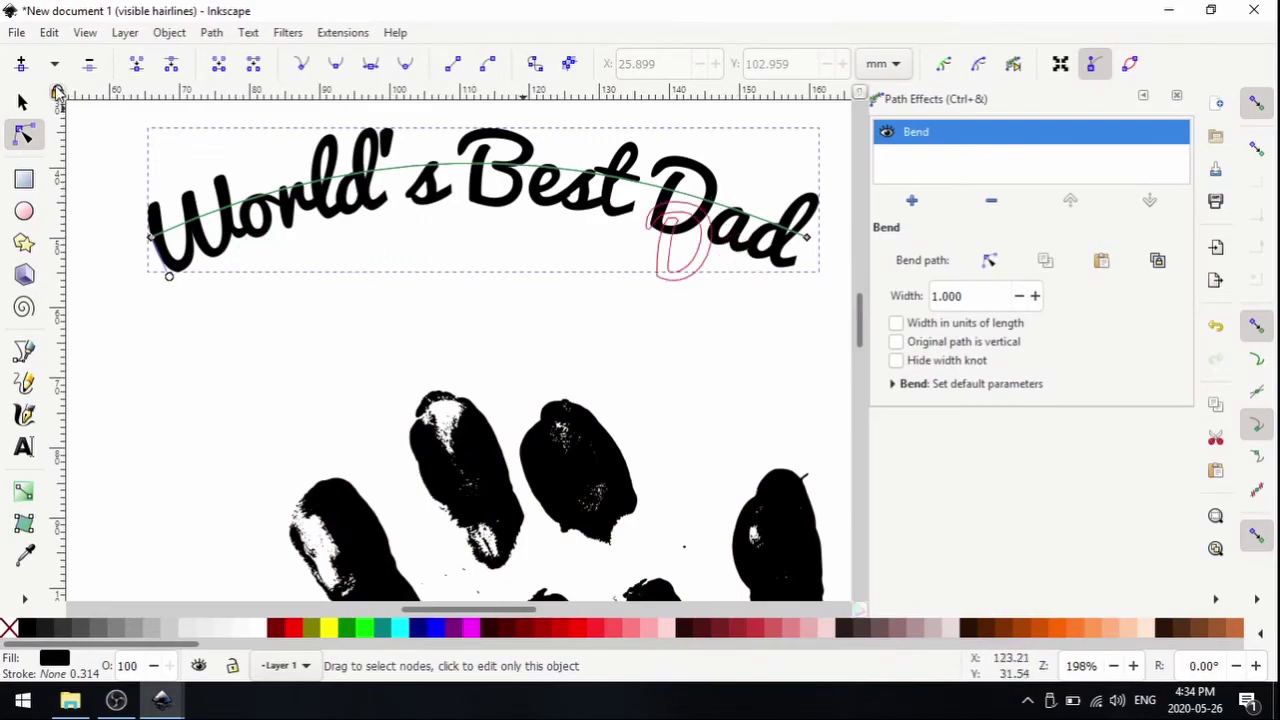
{"action": "left_click", "coordinate": [24, 102]}
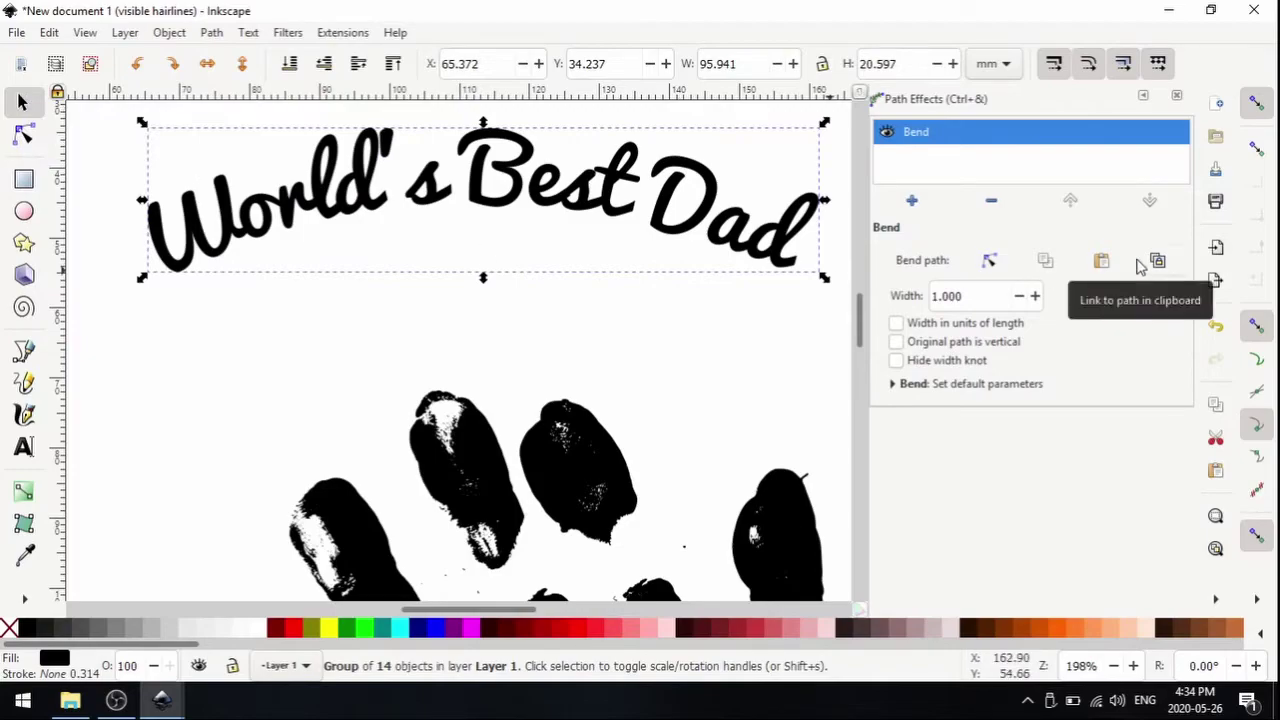
Close the Path Effects dock, move the curved title down and steepen its left end.
{"action": "left_click", "coordinate": [1177, 96]}
{"action": "scroll", "coordinate": [769, 359], "scroll_direction": "down", "scroll_amount": 1}
{"action": "scroll", "coordinate": [769, 360], "scroll_direction": "down", "scroll_amount": 2, "text": "ctrl"}
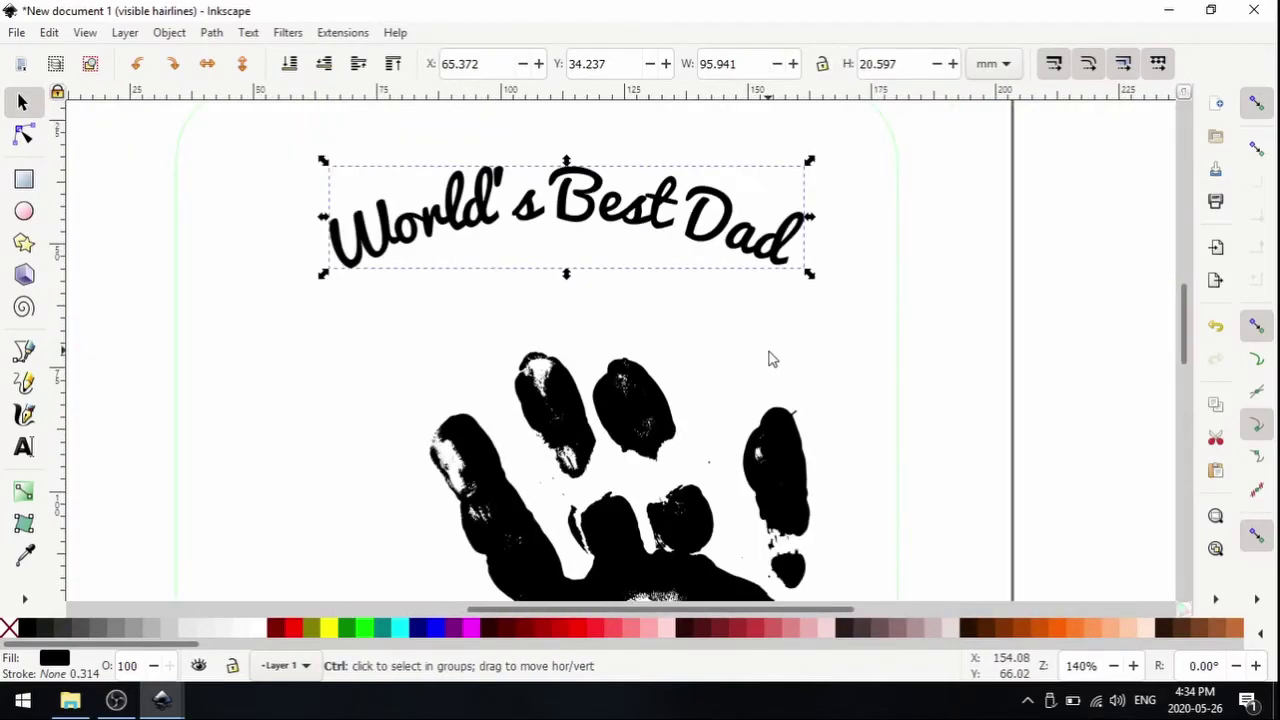
{"action": "left_click_drag", "start_coordinate": [683, 255], "coordinate": [700, 330]}
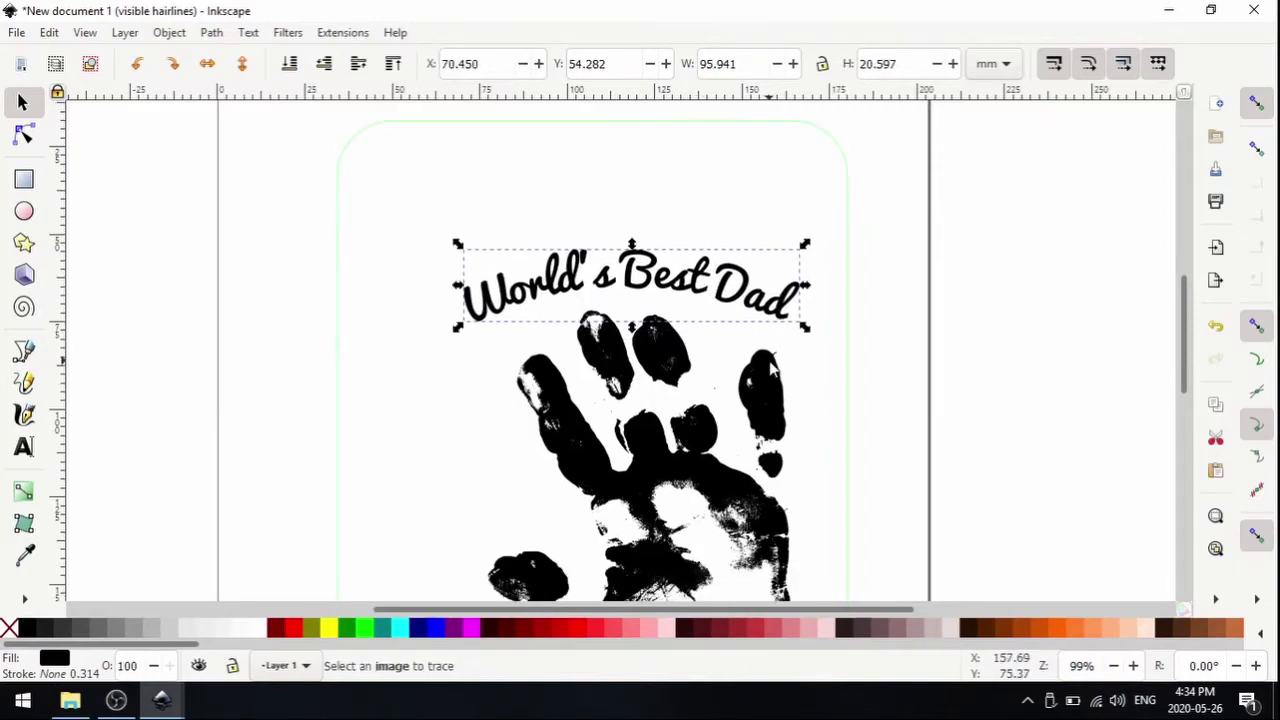
{"action": "scroll", "coordinate": [700, 325], "scroll_direction": "down", "scroll_amount": 1}
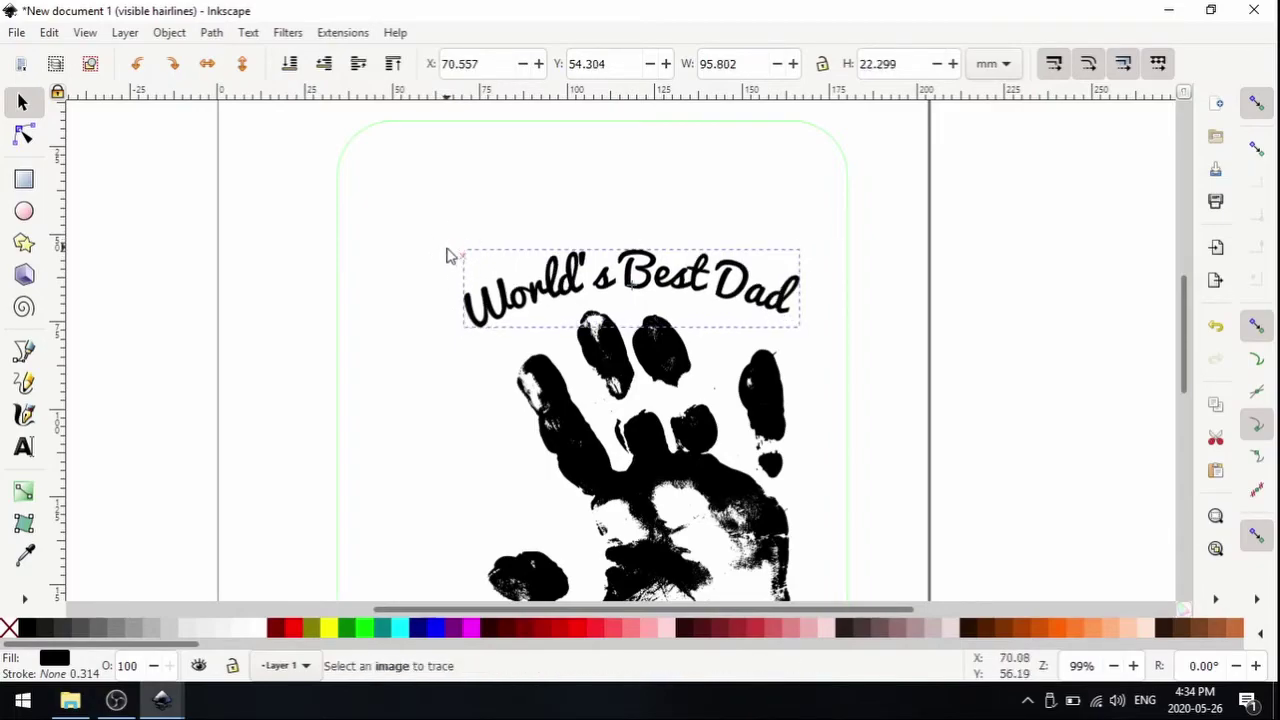
{"action": "mouse_move", "coordinate": [447, 256]}
{"action": "left_mouse_down"}
{"action": "mouse_move", "coordinate": [449, 291]}
{"action": "mouse_move", "coordinate": [443, 277]}
{"action": "left_mouse_up"}
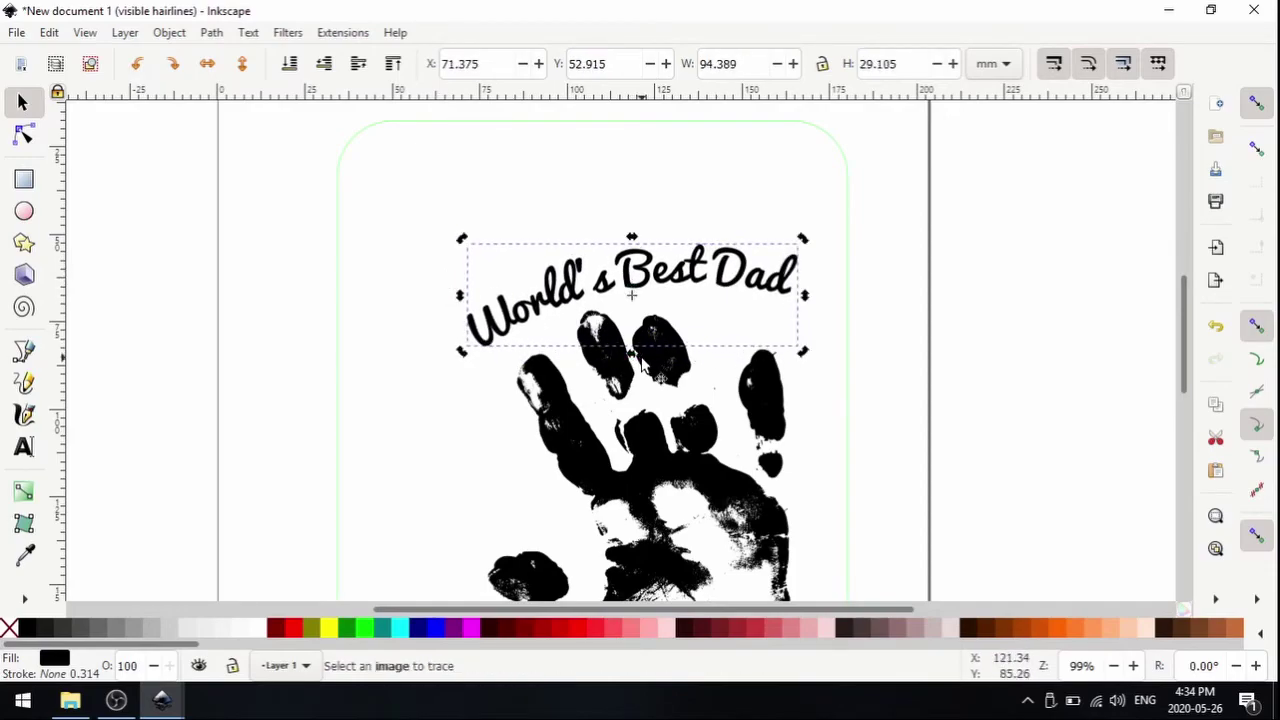
Enlarge the title to 115.770 × 35.699 mm and place it at X 56.141, Y 50.599.
{"action": "scroll", "coordinate": [643, 365], "scroll_direction": "down", "scroll_amount": 2}
{"action": "left_click", "coordinate": [948, 262]}
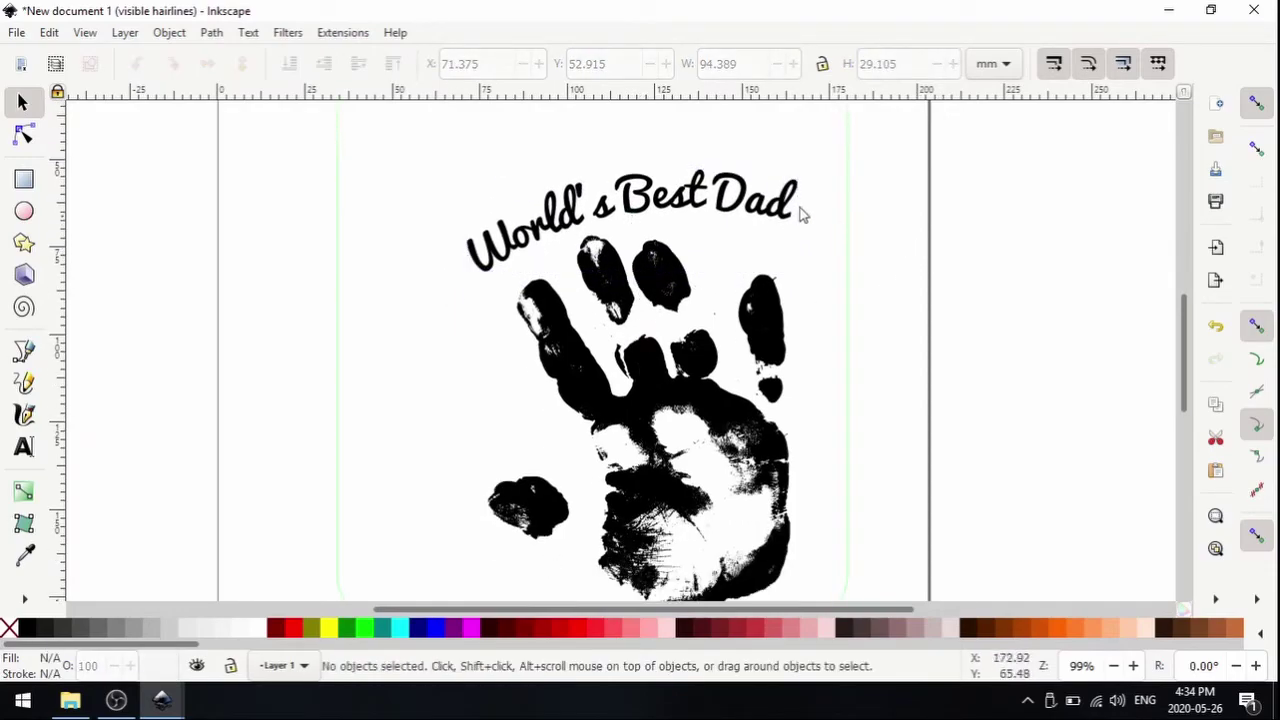
{"action": "left_click", "coordinate": [683, 200]}
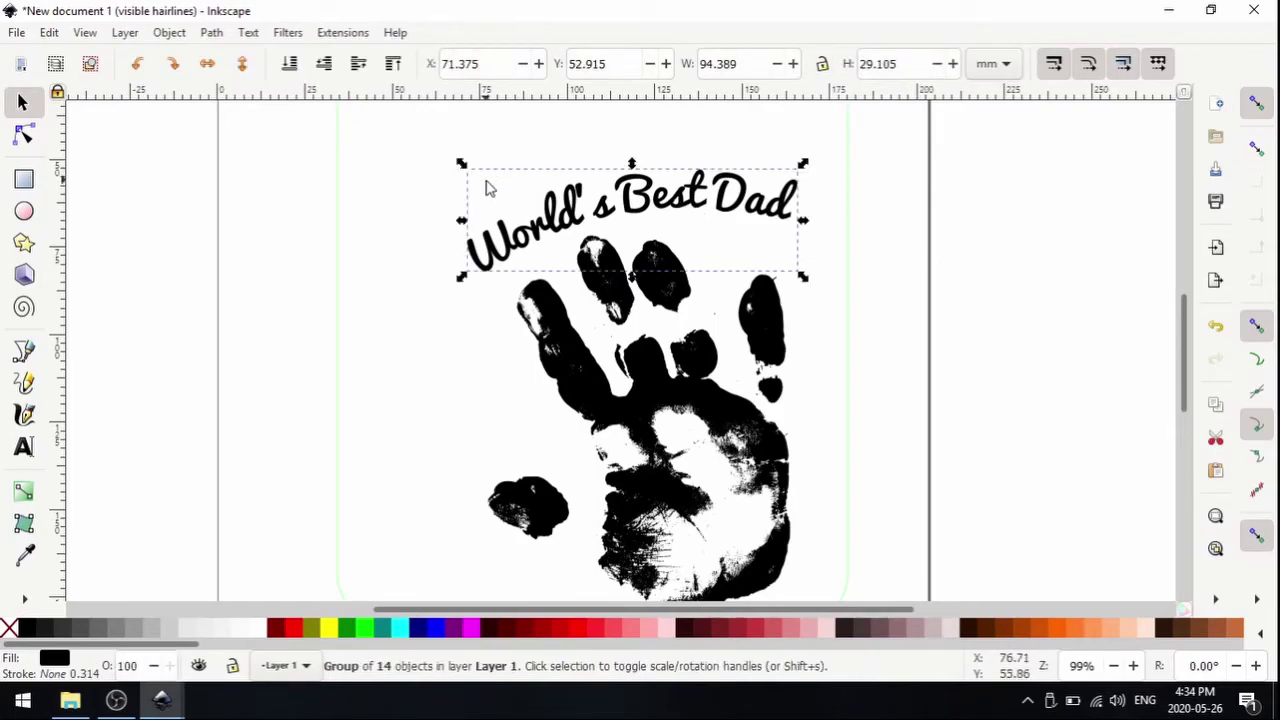
{"action": "left_click_drag", "start_coordinate": [461, 164], "coordinate": [388, 140]}
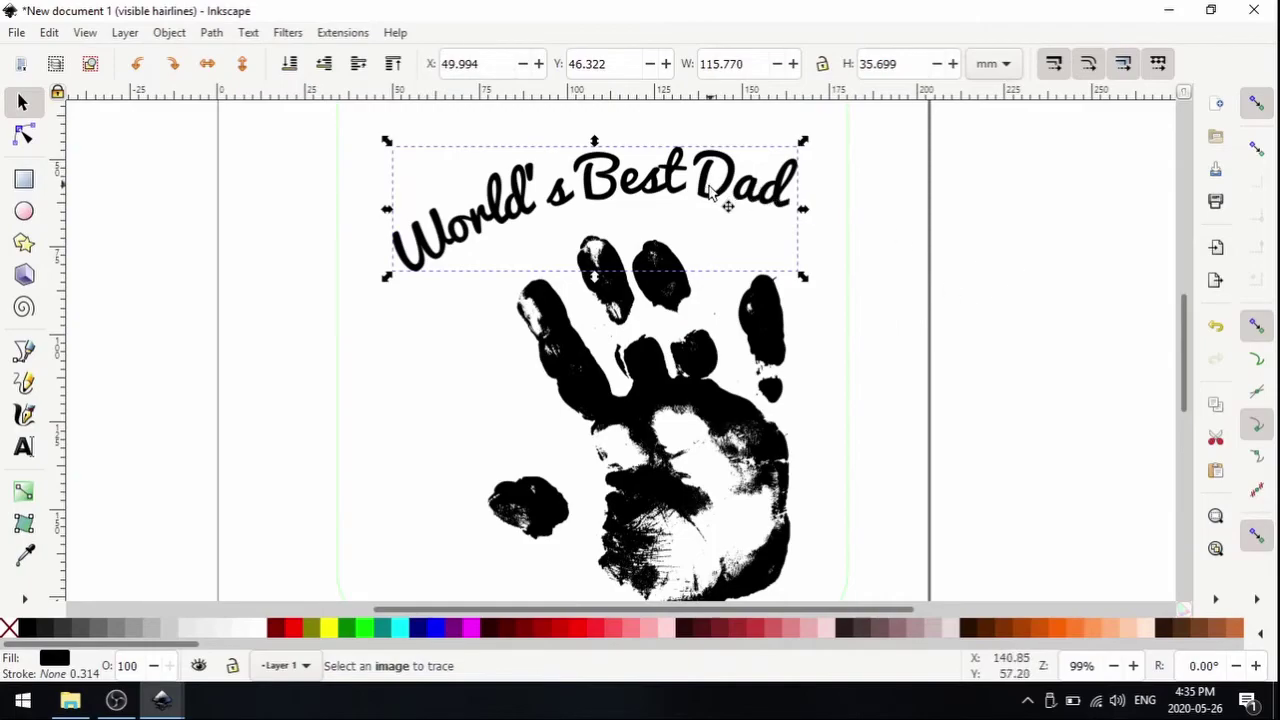
{"action": "left_click_drag", "start_coordinate": [709, 198], "coordinate": [734, 214]}
Add the text '2020' as a new text object below the handprint.
{"action": "left_click", "coordinate": [994, 294]}
{"action": "scroll", "coordinate": [994, 294], "scroll_direction": "down", "scroll_amount": 2}
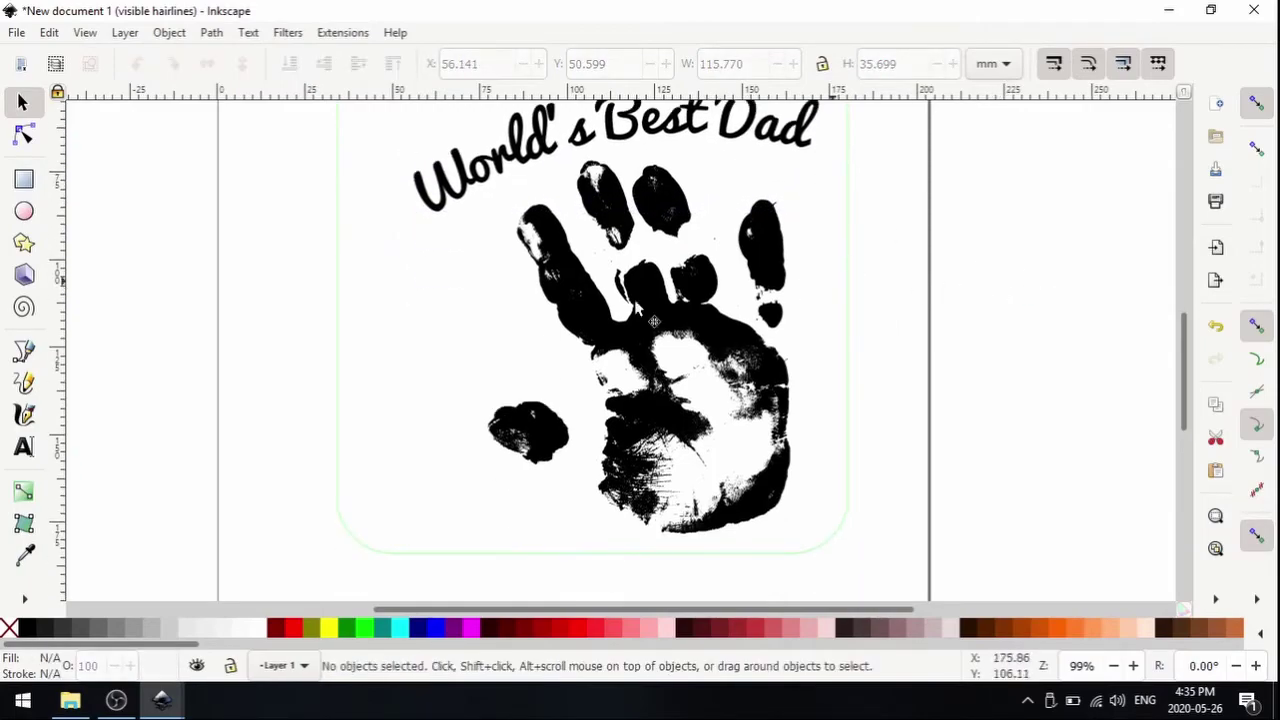
{"action": "left_click", "coordinate": [24, 447]}
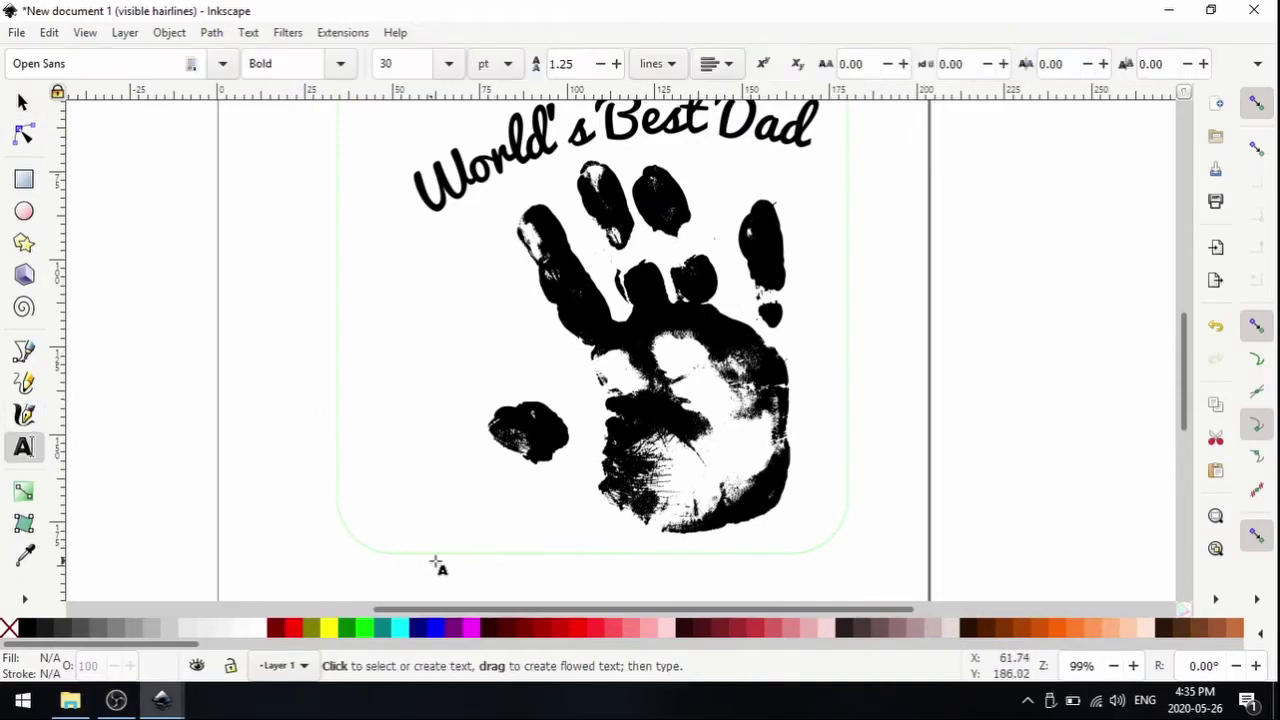
{"action": "left_click", "coordinate": [409, 520]}
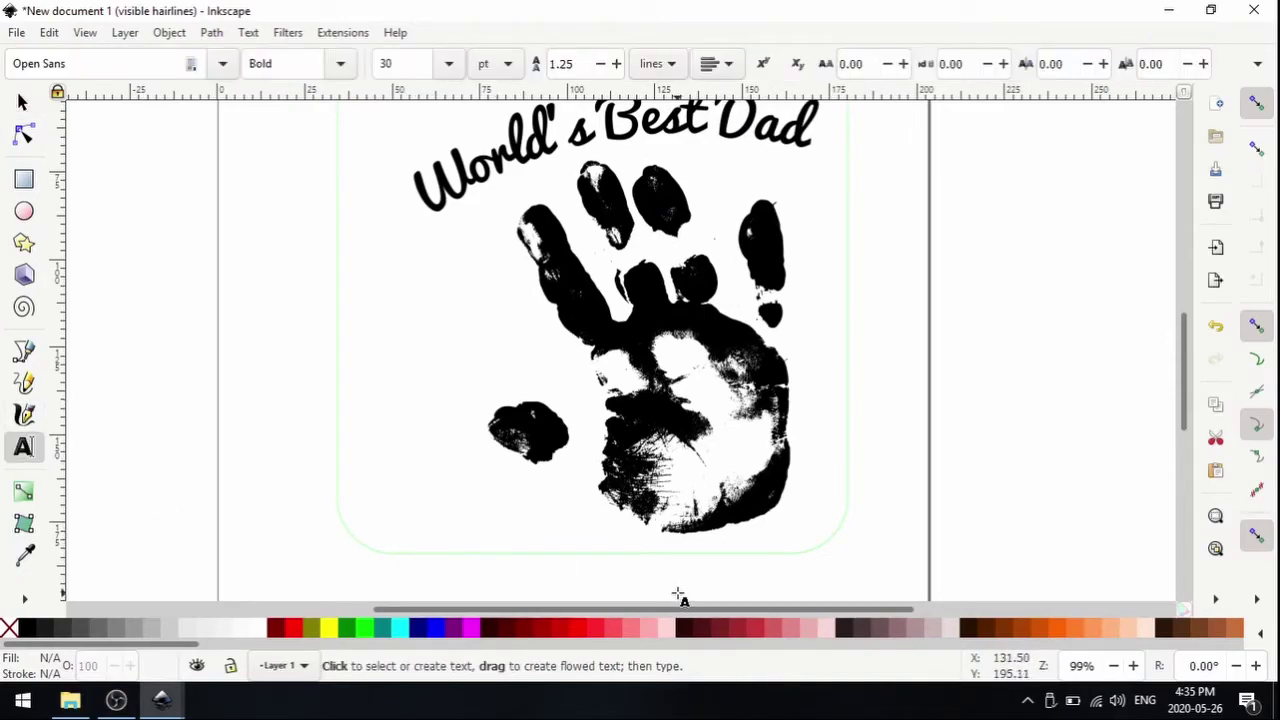
{"action": "type", "text": "2020"}
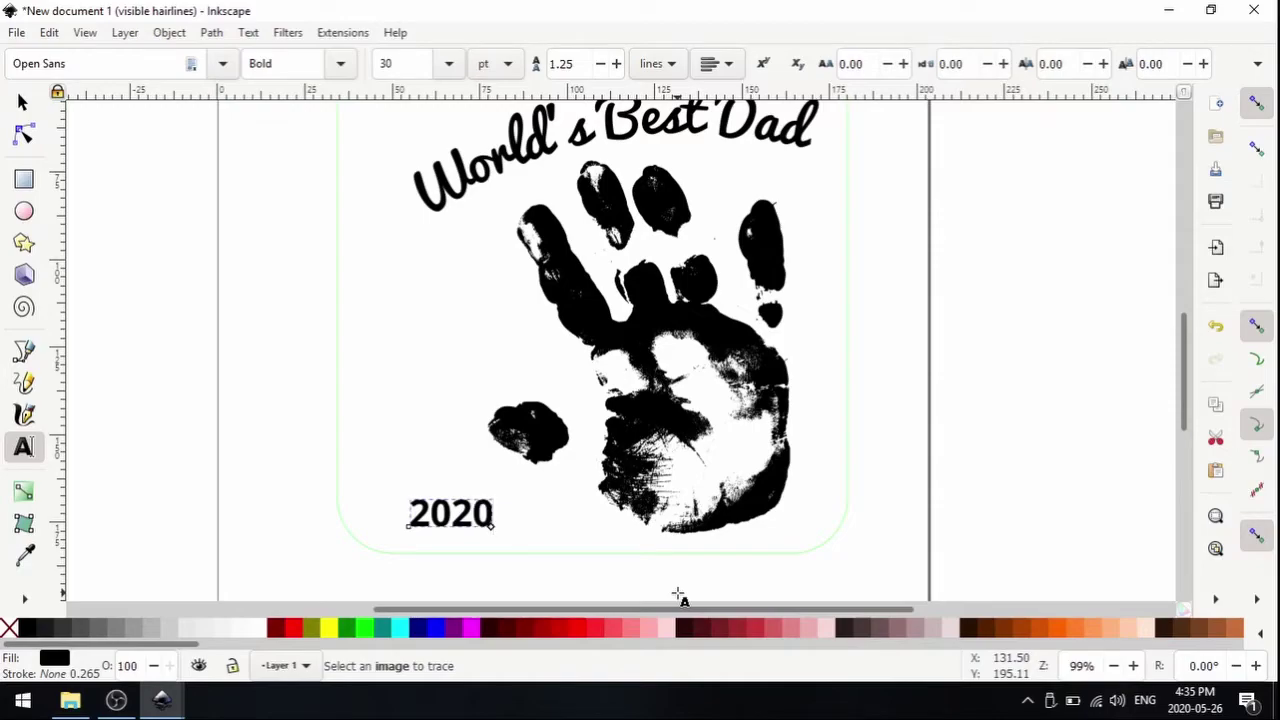
Zoom out and select the rounded green frame.
{"action": "left_click", "coordinate": [22, 102]}
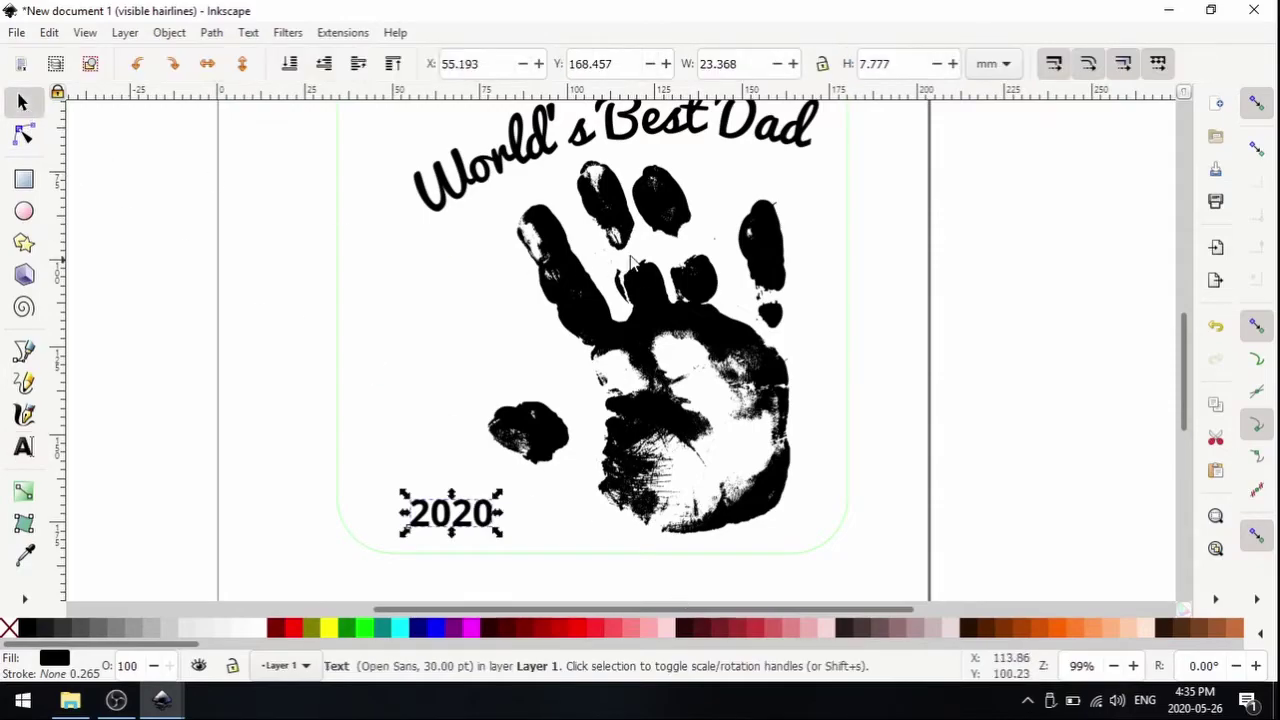
{"action": "scroll", "coordinate": [652, 178], "scroll_direction": "down", "scroll_amount": 1}
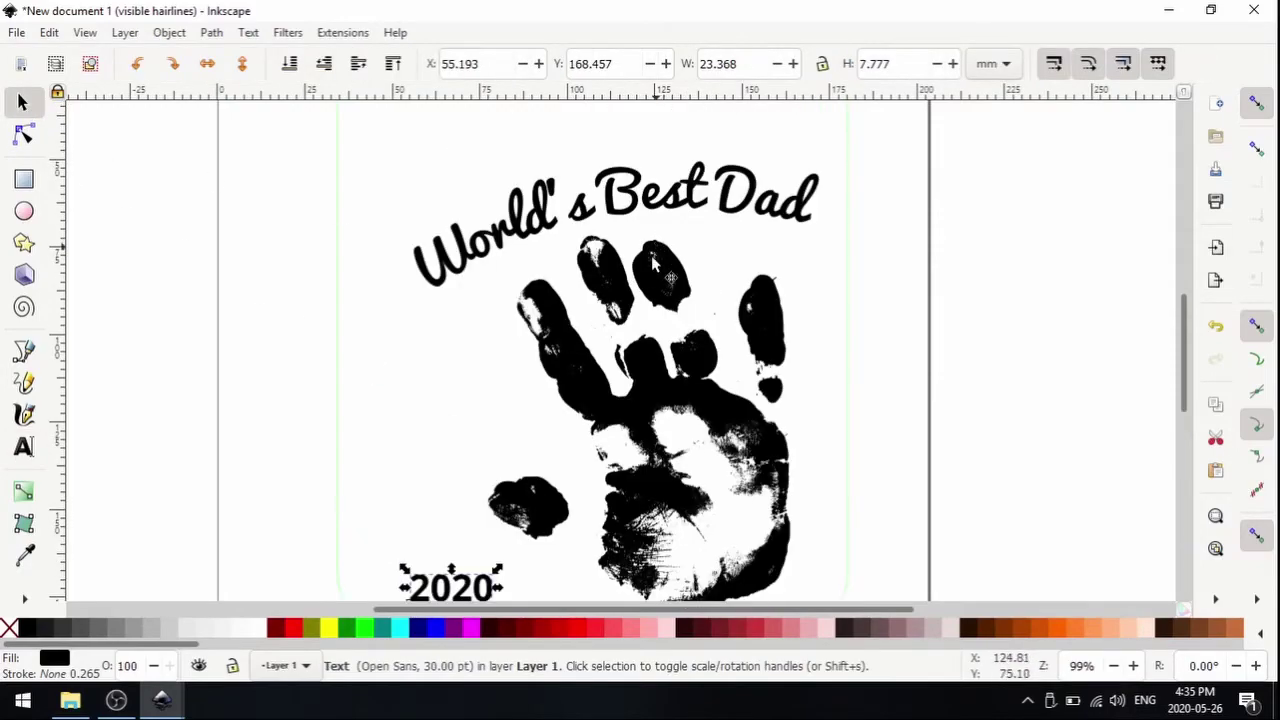
{"action": "left_click", "coordinate": [611, 120]}
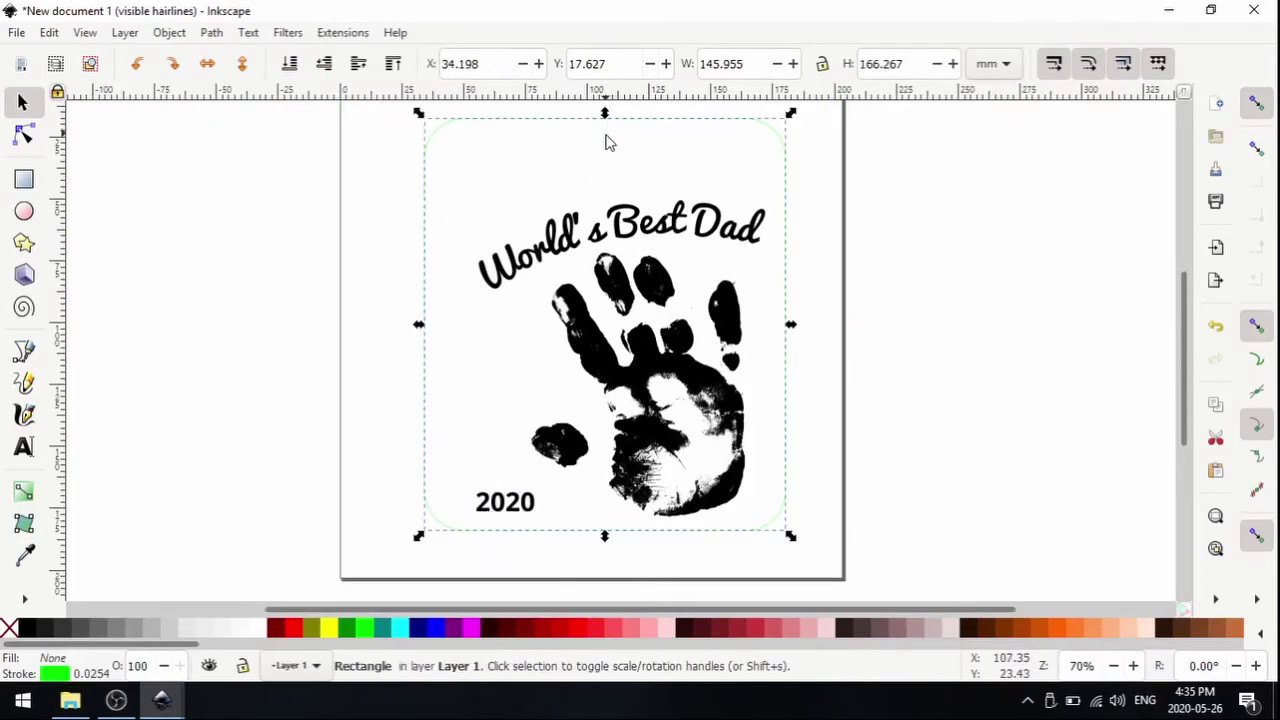
Lower the frame's top edge and shift 2020, the handprint and the title left inside it.
{"action": "left_click_drag", "start_coordinate": [607, 118], "coordinate": [606, 181]}
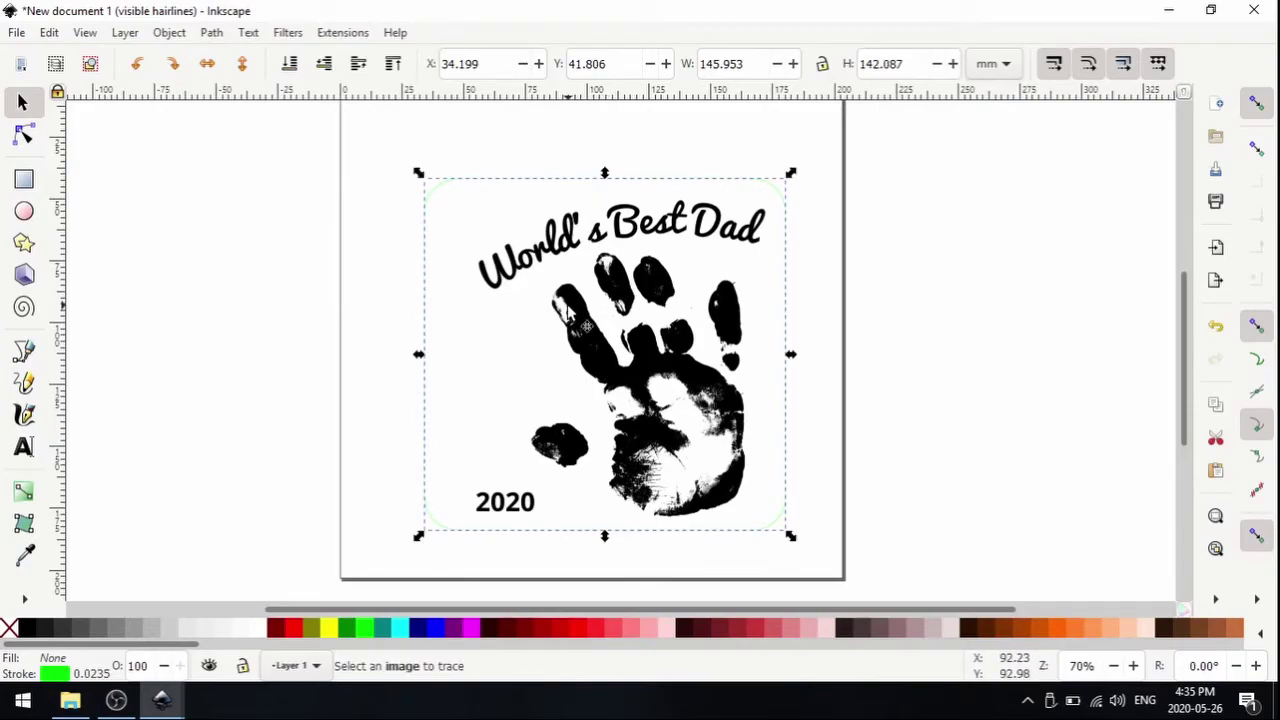
{"action": "left_click_drag", "start_coordinate": [505, 505], "coordinate": [476, 506]}
{"action": "mouse_move", "coordinate": [552, 452]}
{"action": "left_mouse_down"}
{"action": "mouse_move", "coordinate": [524, 450]}
{"action": "mouse_move", "coordinate": [556, 467]}
{"action": "mouse_move", "coordinate": [547, 461]}
{"action": "left_mouse_up"}
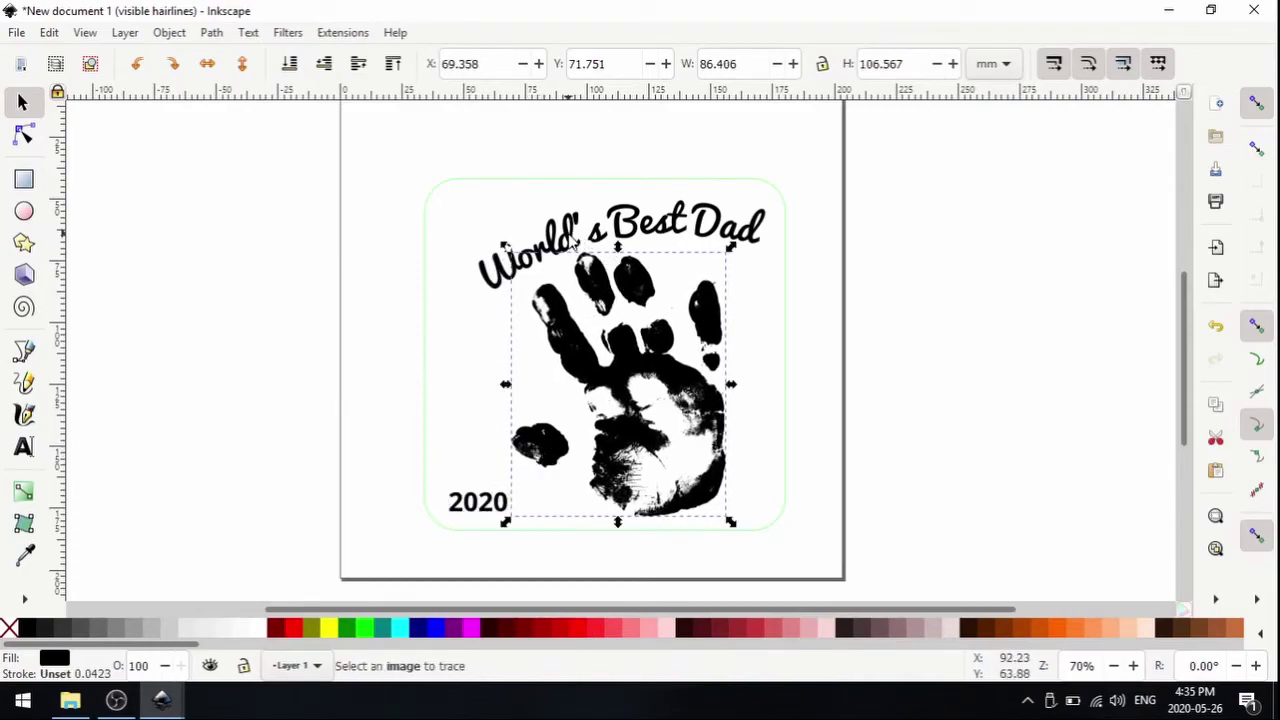
{"action": "left_click_drag", "start_coordinate": [575, 243], "coordinate": [536, 257]}
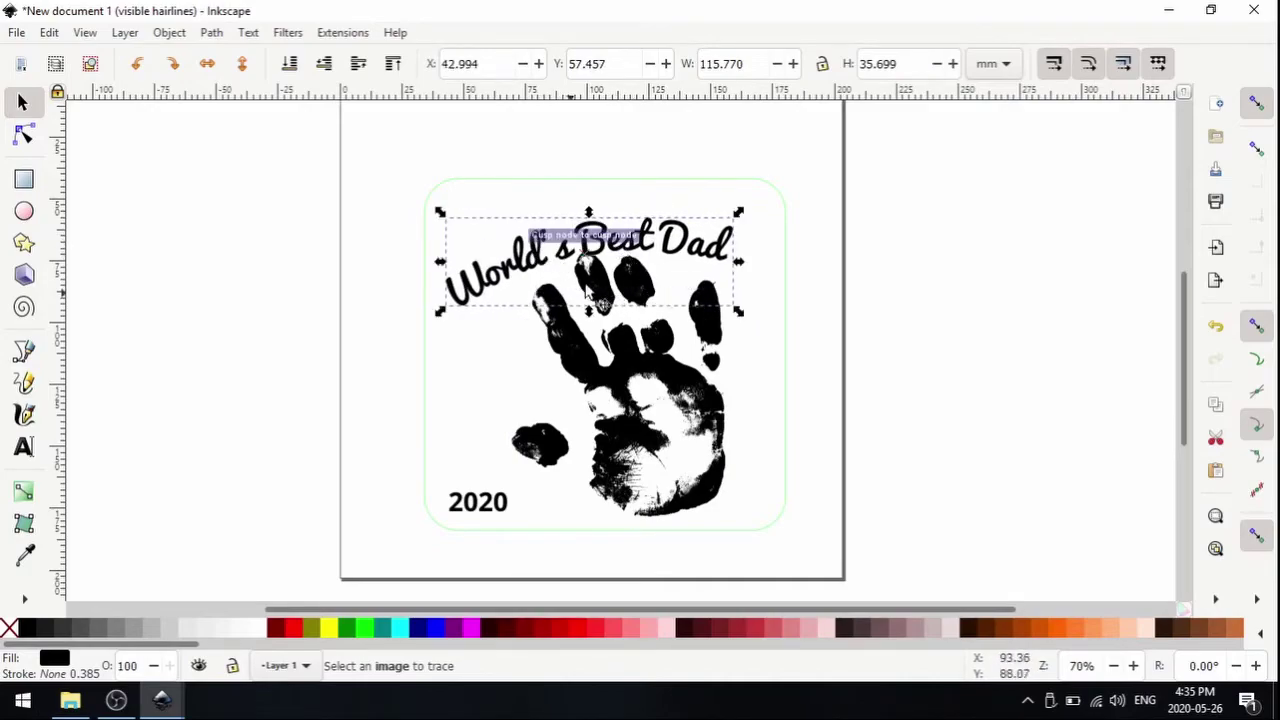
{"action": "mouse_move", "coordinate": [664, 248]}
{"action": "left_mouse_down"}
{"action": "mouse_move", "coordinate": [668, 193]}
{"action": "mouse_move", "coordinate": [664, 246]}
{"action": "mouse_move", "coordinate": [680, 244]}
{"action": "mouse_move", "coordinate": [641, 250]}
{"action": "mouse_move", "coordinate": [683, 253]}
{"action": "left_mouse_up"}
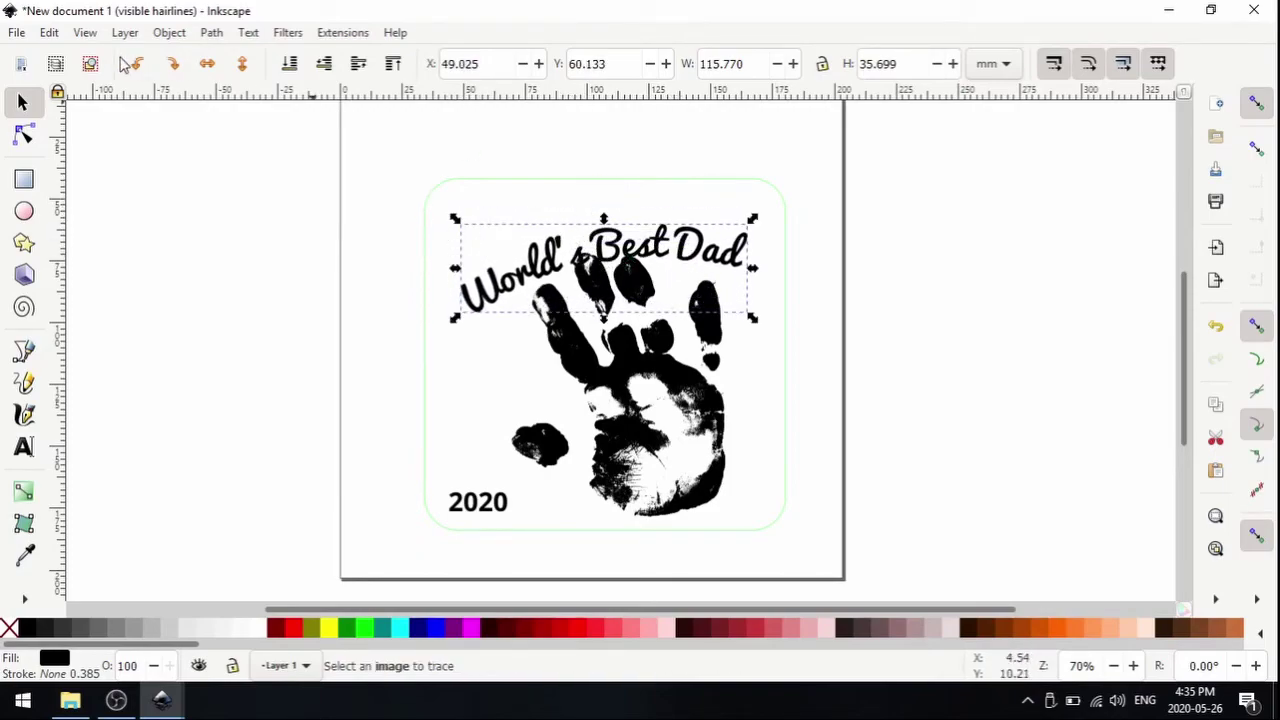
Reduce the Snap to objects distance from 20.0 to 1.0 in Document Properties.
{"action": "left_click", "coordinate": [18, 33]}
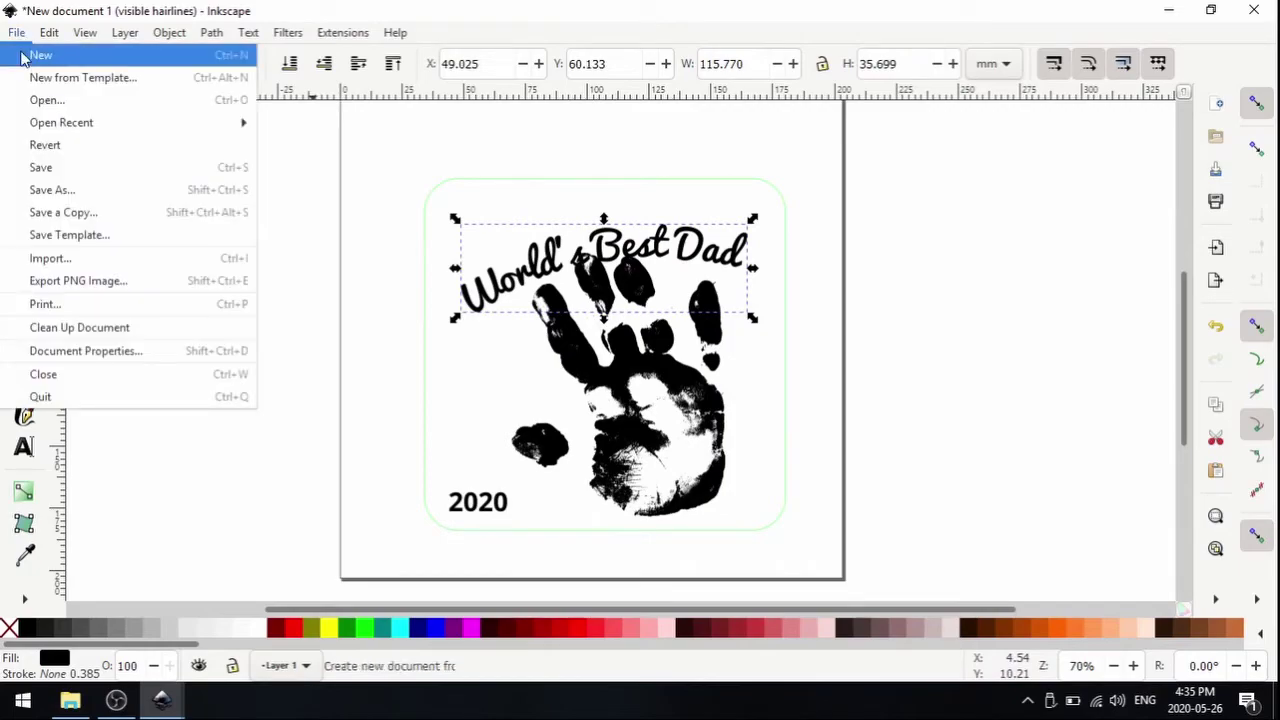
{"action": "left_click", "coordinate": [68, 350]}
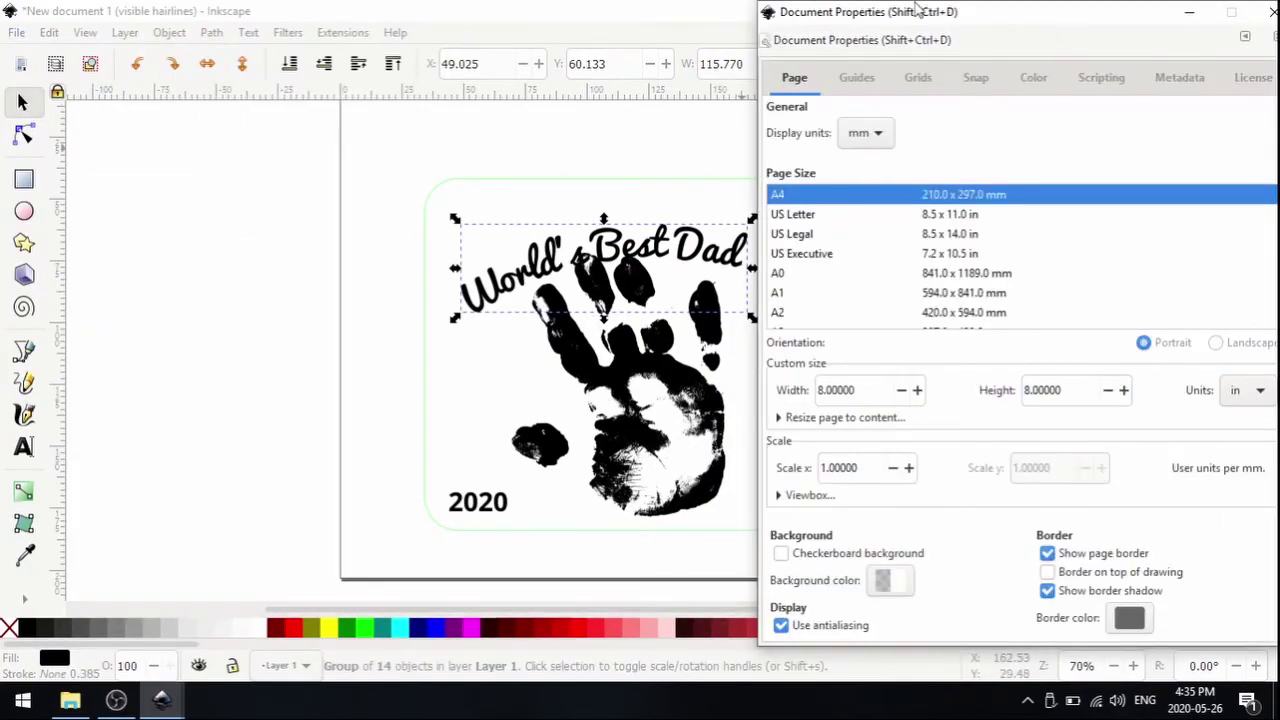
{"action": "left_click_drag", "start_coordinate": [918, 10], "coordinate": [690, 18]}
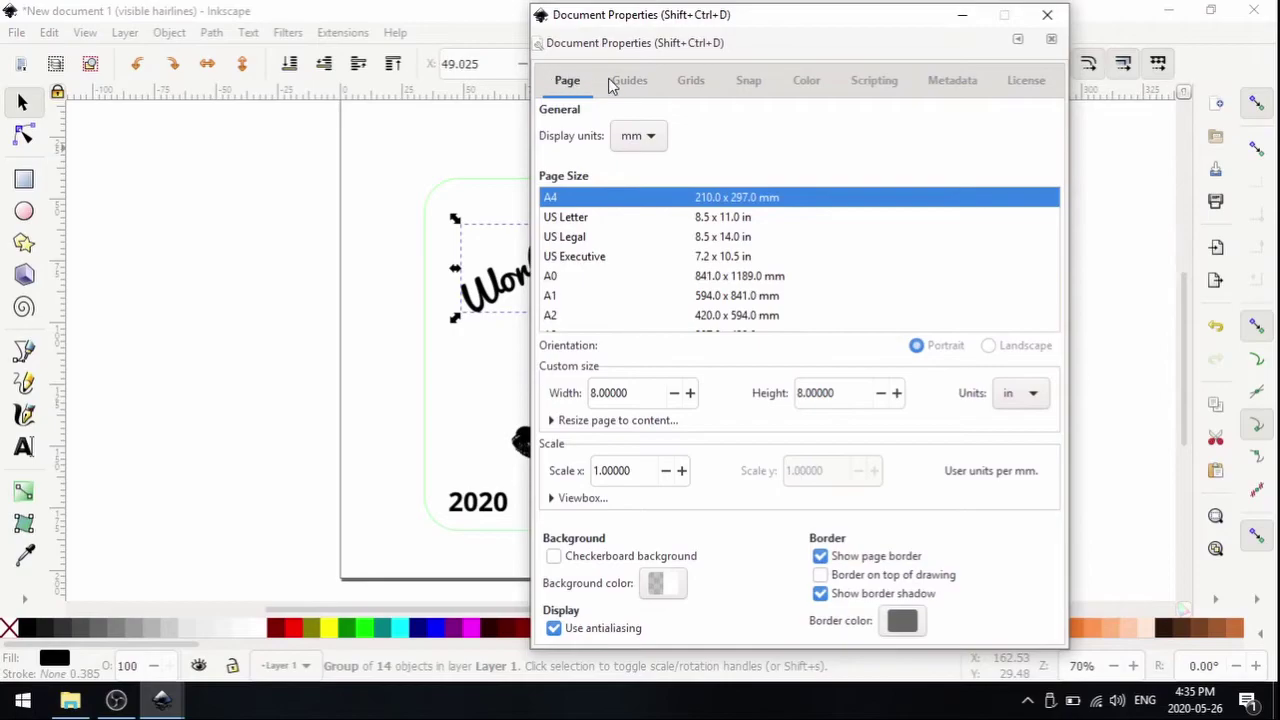
{"action": "left_click", "coordinate": [751, 81]}
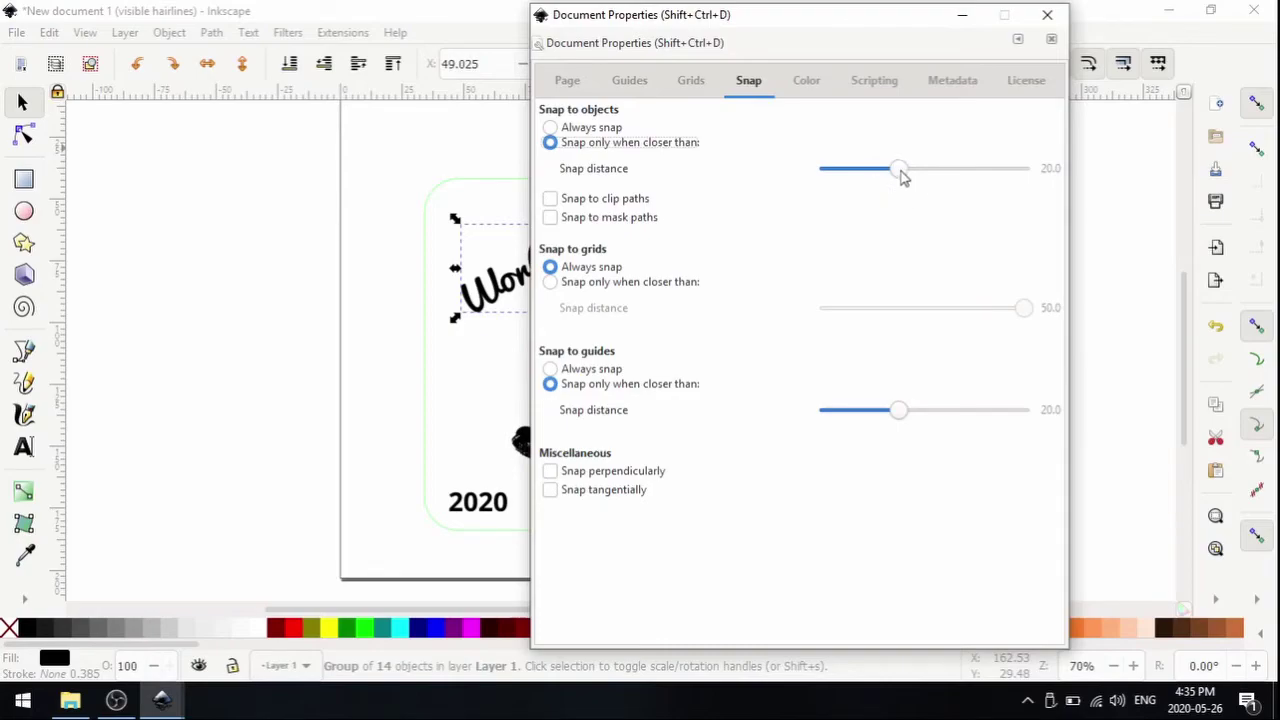
{"action": "left_click_drag", "start_coordinate": [901, 175], "coordinate": [787, 172]}
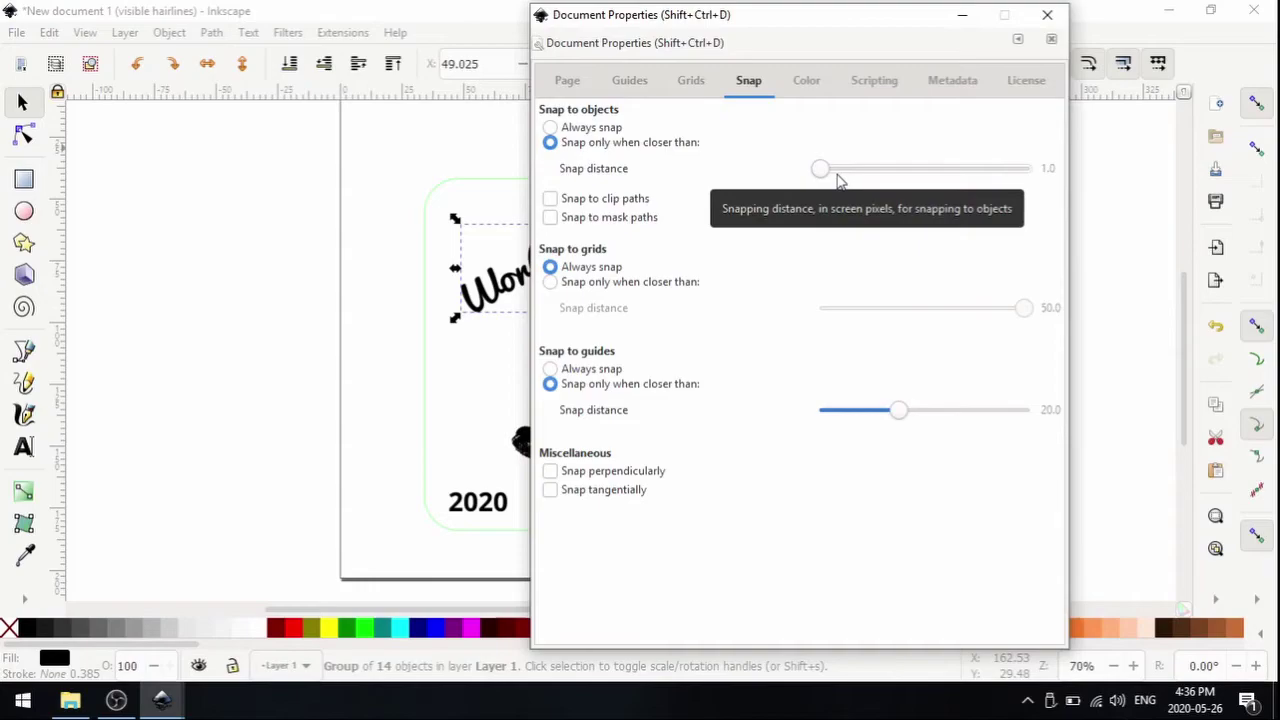
{"action": "left_click", "coordinate": [1047, 14]}
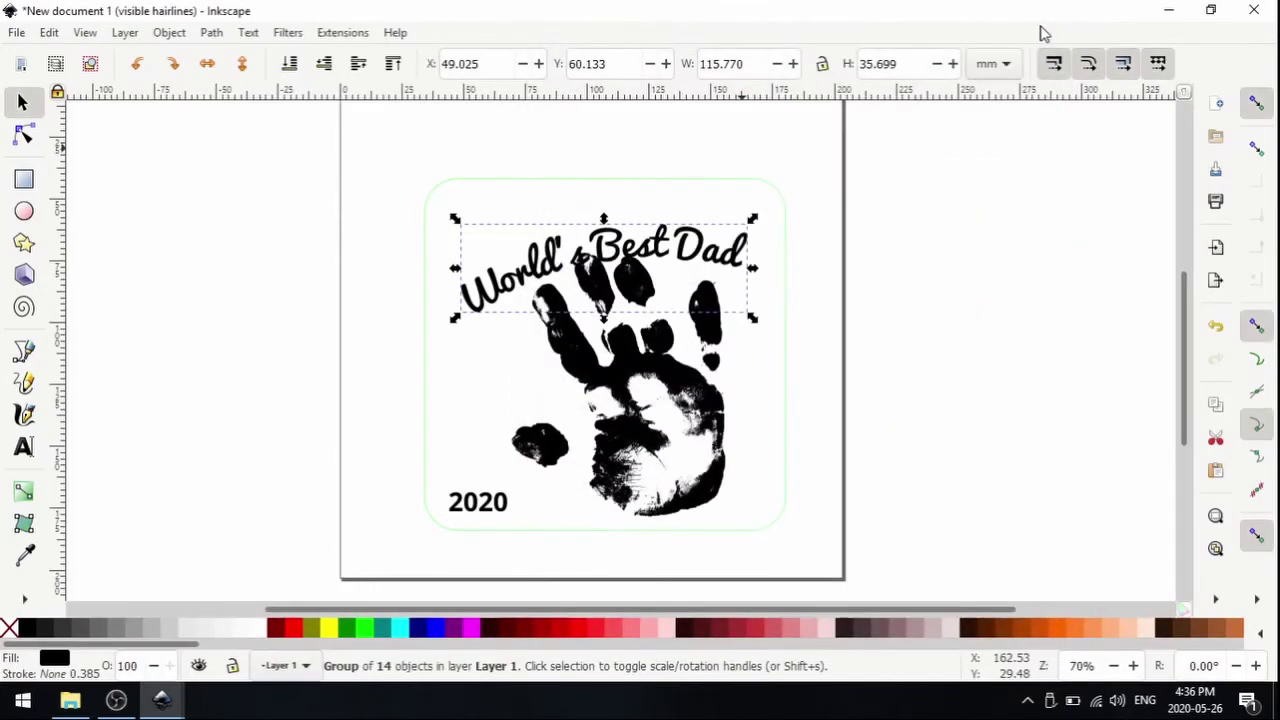
Move the World's Best Dad title up and left to X 46.758, Y 51.062, then deselect.
{"action": "left_click_drag", "start_coordinate": [670, 258], "coordinate": [655, 226]}
{"action": "left_click", "coordinate": [940, 303]}
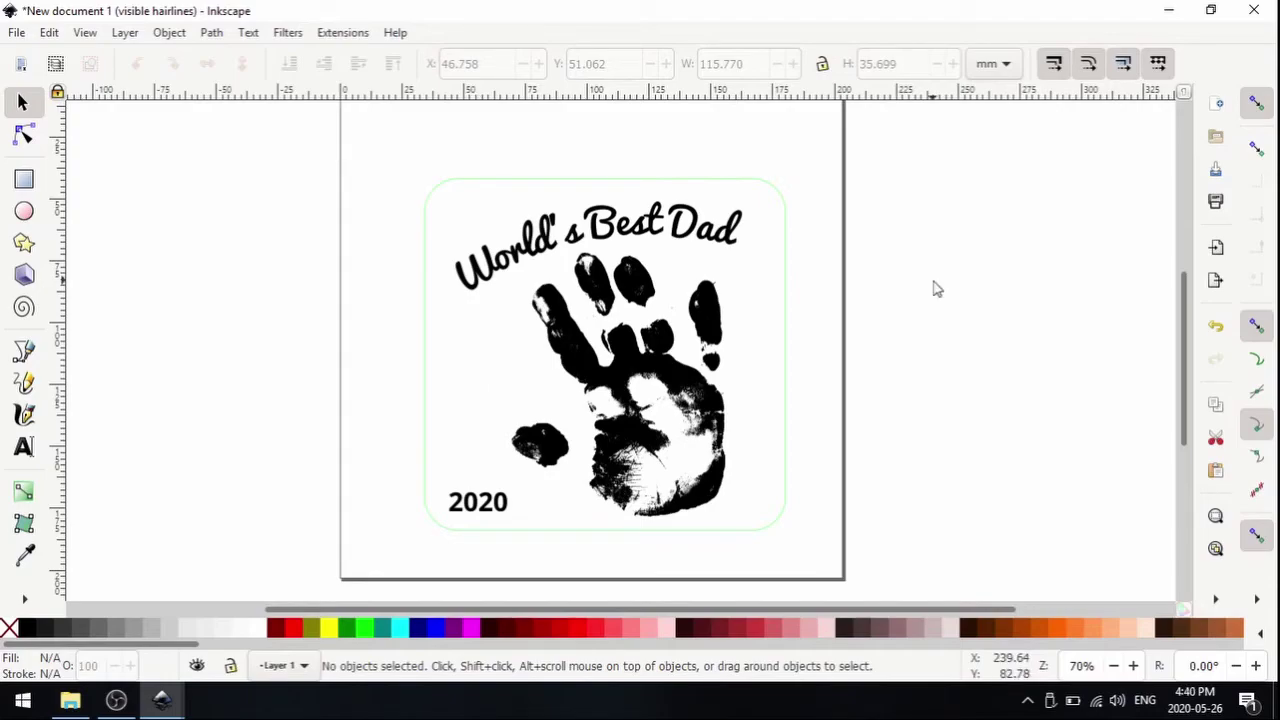
Select the frame, title, handprint and 2020 and group them into one object.
{"action": "scroll", "coordinate": [933, 288], "scroll_direction": "up", "scroll_amount": 4}
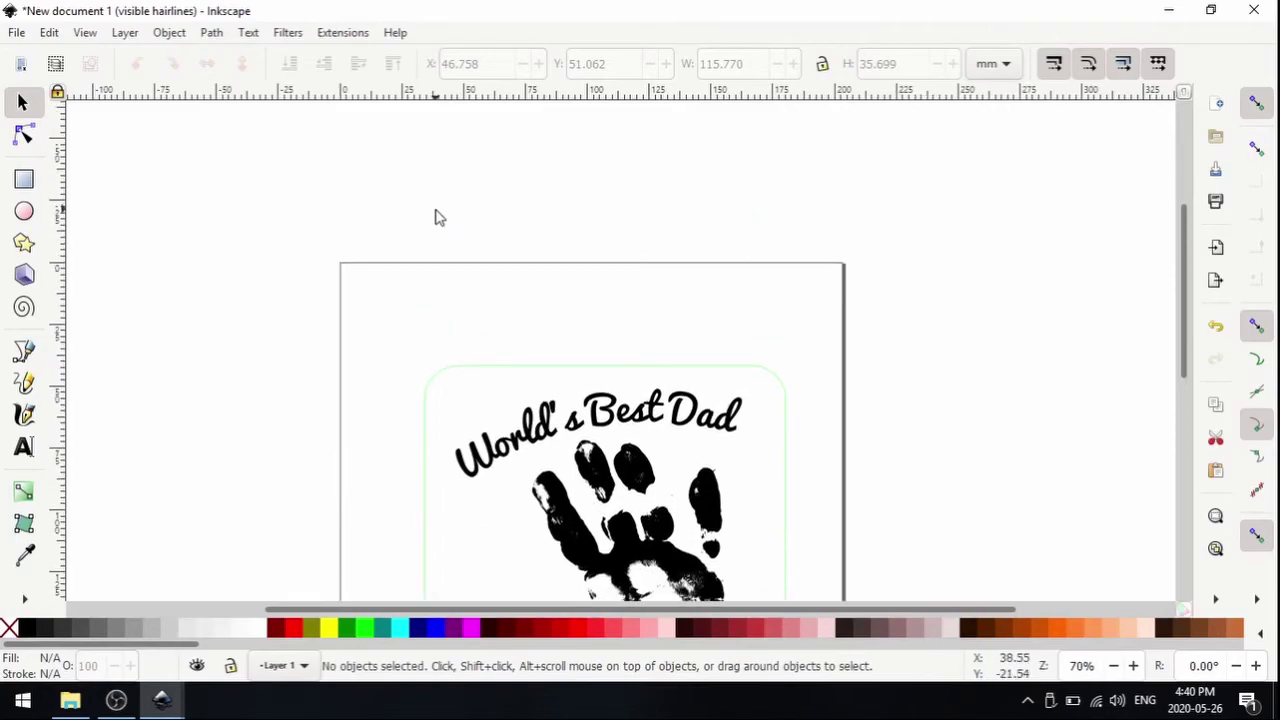
{"action": "scroll", "coordinate": [440, 277], "scroll_direction": "down", "scroll_amount": 1}
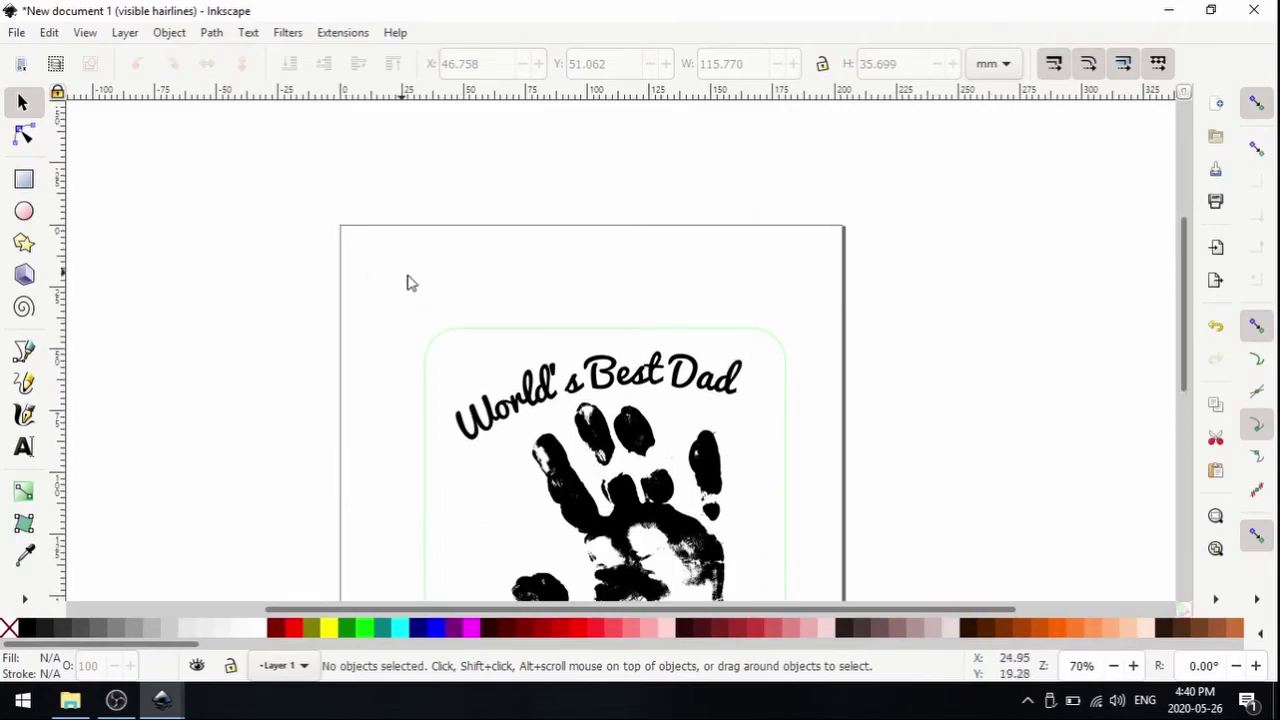
{"action": "scroll", "coordinate": [765, 434], "scroll_direction": "down", "scroll_amount": 4}
{"action": "scroll", "coordinate": [422, 252], "scroll_direction": "up", "scroll_amount": 2}
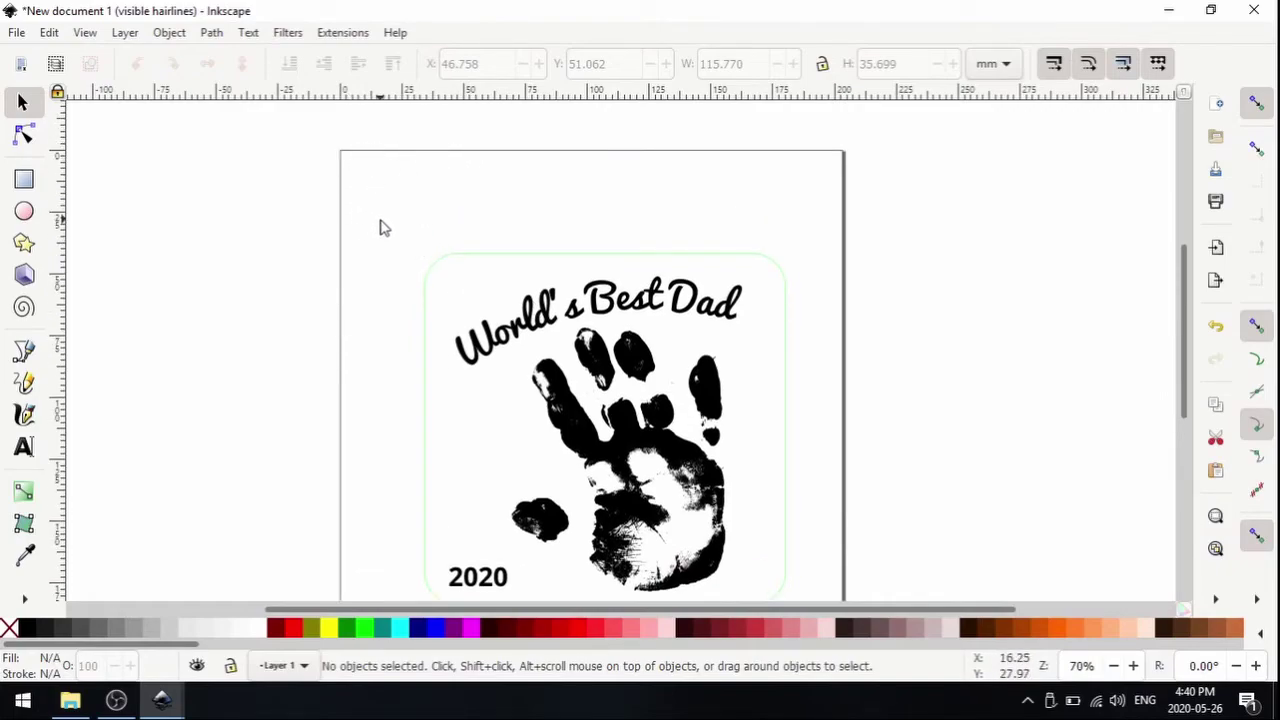
{"action": "scroll", "coordinate": [380, 228], "scroll_direction": "down", "scroll_amount": 1}
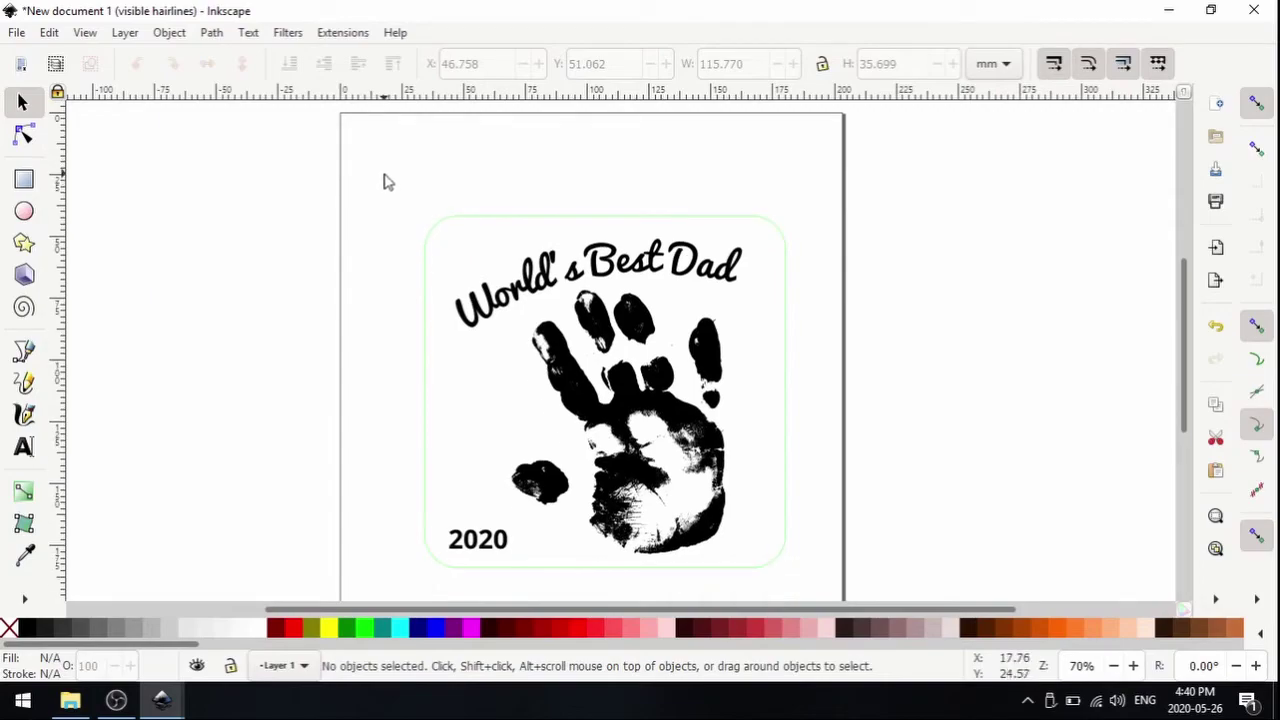
{"action": "left_click_drag", "start_coordinate": [381, 163], "coordinate": [815, 590]}
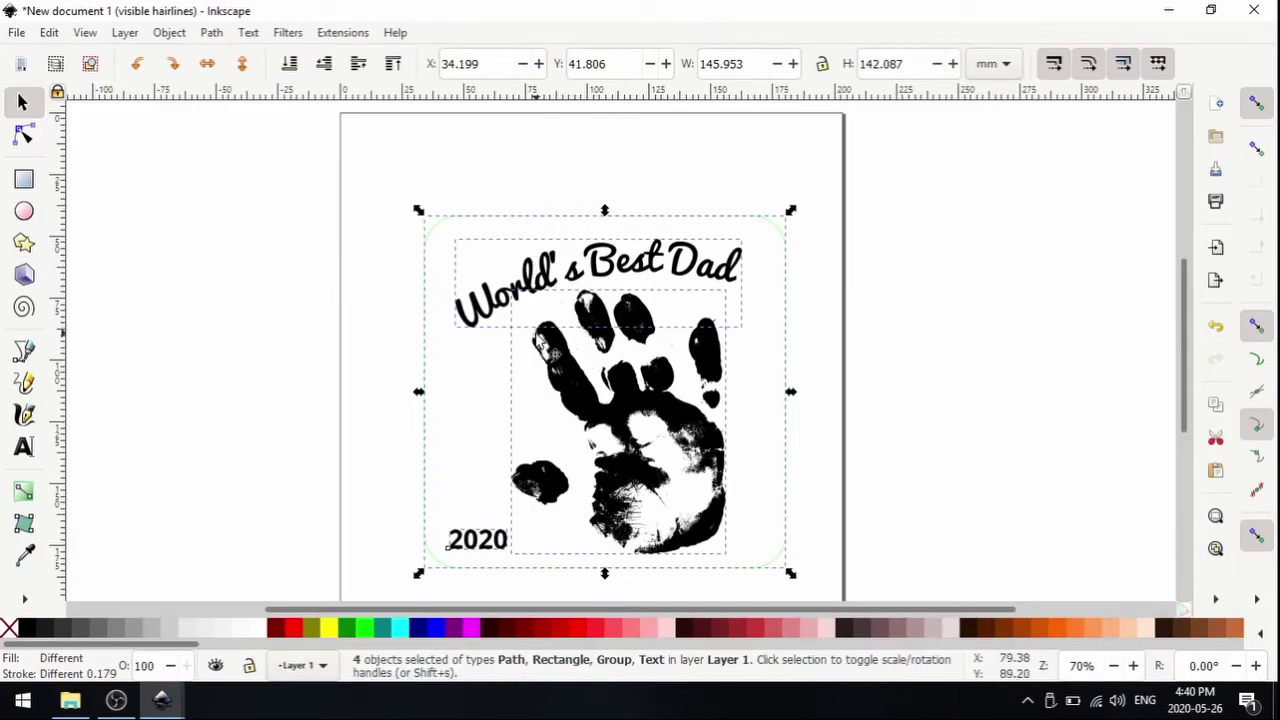
{"action": "left_click", "coordinate": [169, 32]}
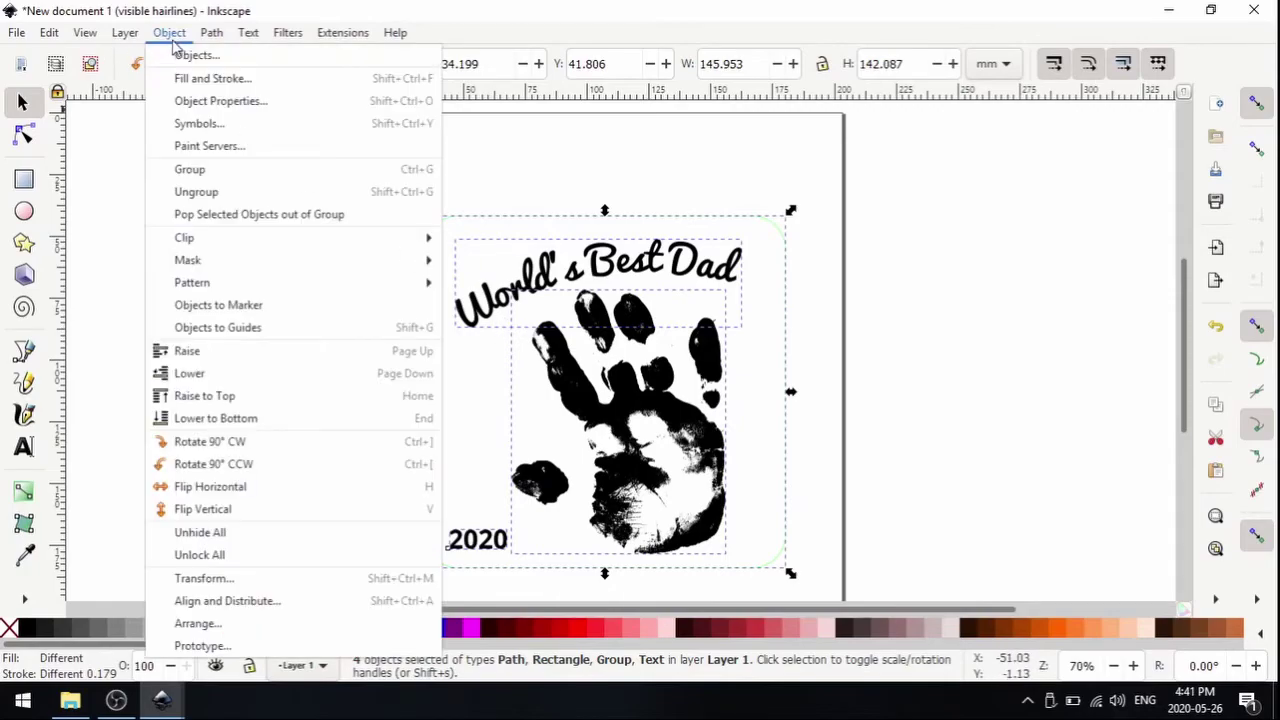
{"action": "left_click", "coordinate": [217, 177]}
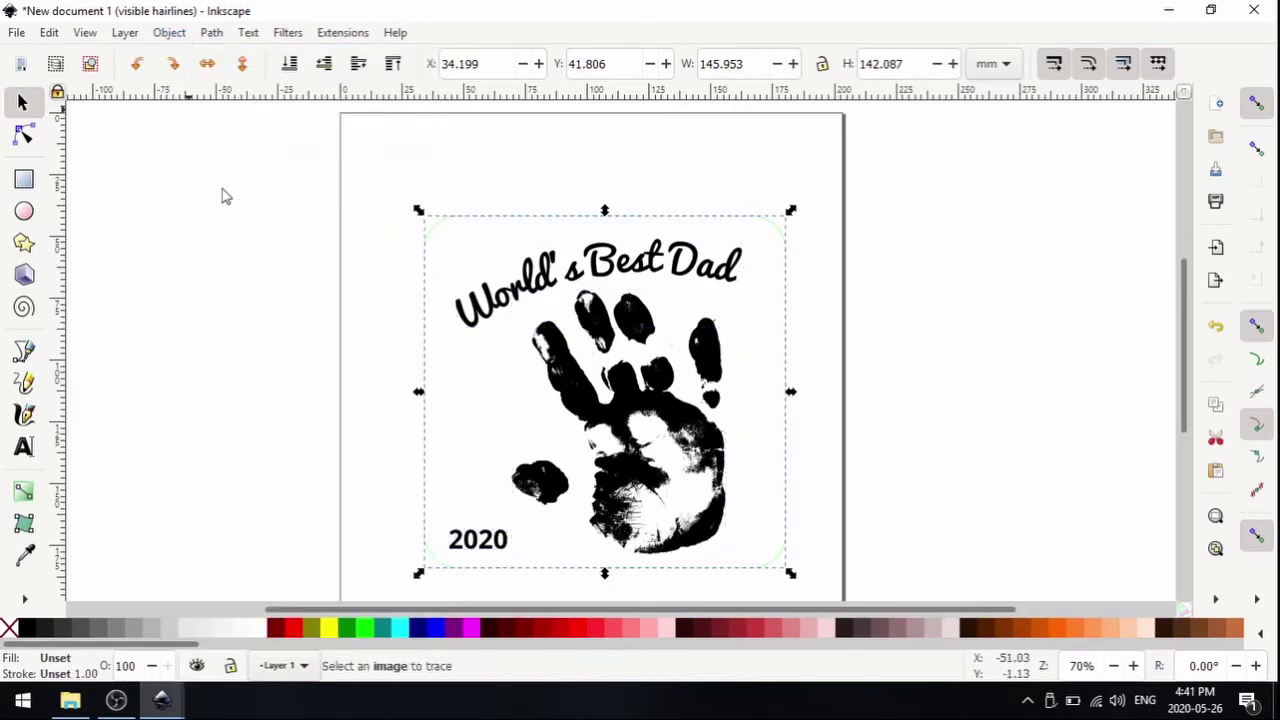
{"action": "left_click", "coordinate": [1022, 288]}
Move the group to the page's top-left corner at X 3.205, Y 4.387.
{"action": "mouse_move", "coordinate": [405, 176]}
{"action": "left_mouse_down"}
{"action": "mouse_move", "coordinate": [449, 240]}
{"action": "mouse_move", "coordinate": [860, 551]}
{"action": "mouse_move", "coordinate": [876, 405]}
{"action": "mouse_move", "coordinate": [674, 286]}
{"action": "mouse_move", "coordinate": [690, 325]}
{"action": "mouse_move", "coordinate": [595, 262]}
{"action": "mouse_move", "coordinate": [753, 316]}
{"action": "mouse_move", "coordinate": [627, 288]}
{"action": "mouse_move", "coordinate": [640, 310]}
{"action": "left_mouse_up"}
{"action": "left_click", "coordinate": [166, 33]}
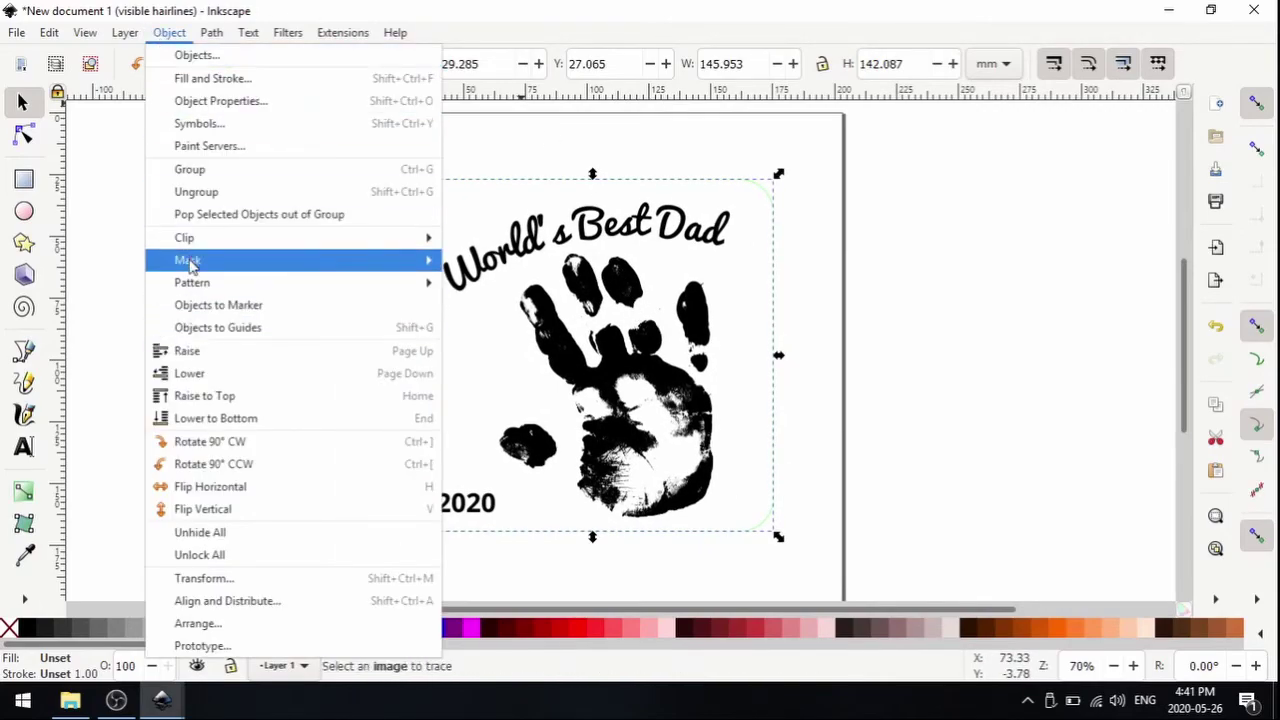
{"action": "left_click", "coordinate": [169, 33]}
{"action": "left_click_drag", "start_coordinate": [551, 308], "coordinate": [478, 244]}
{"action": "left_click_drag", "start_coordinate": [385, 75], "coordinate": [357, 126]}
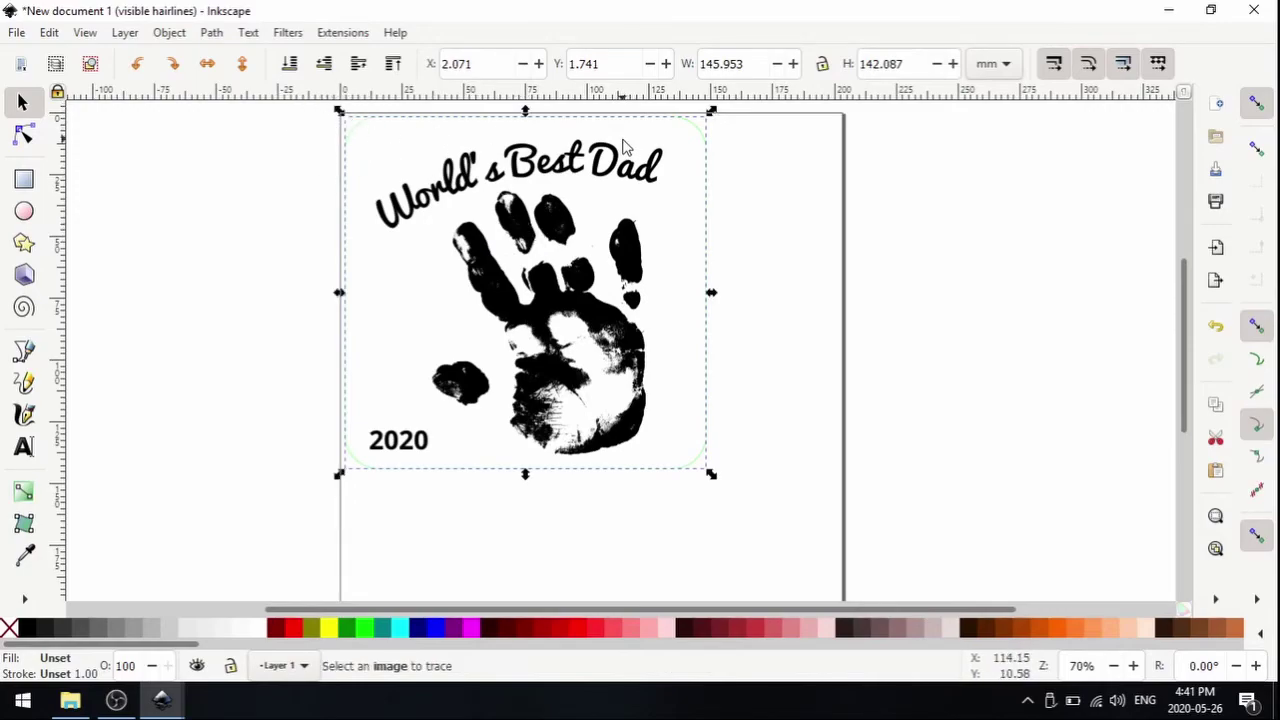
{"action": "left_click_drag", "start_coordinate": [533, 238], "coordinate": [626, 326]}
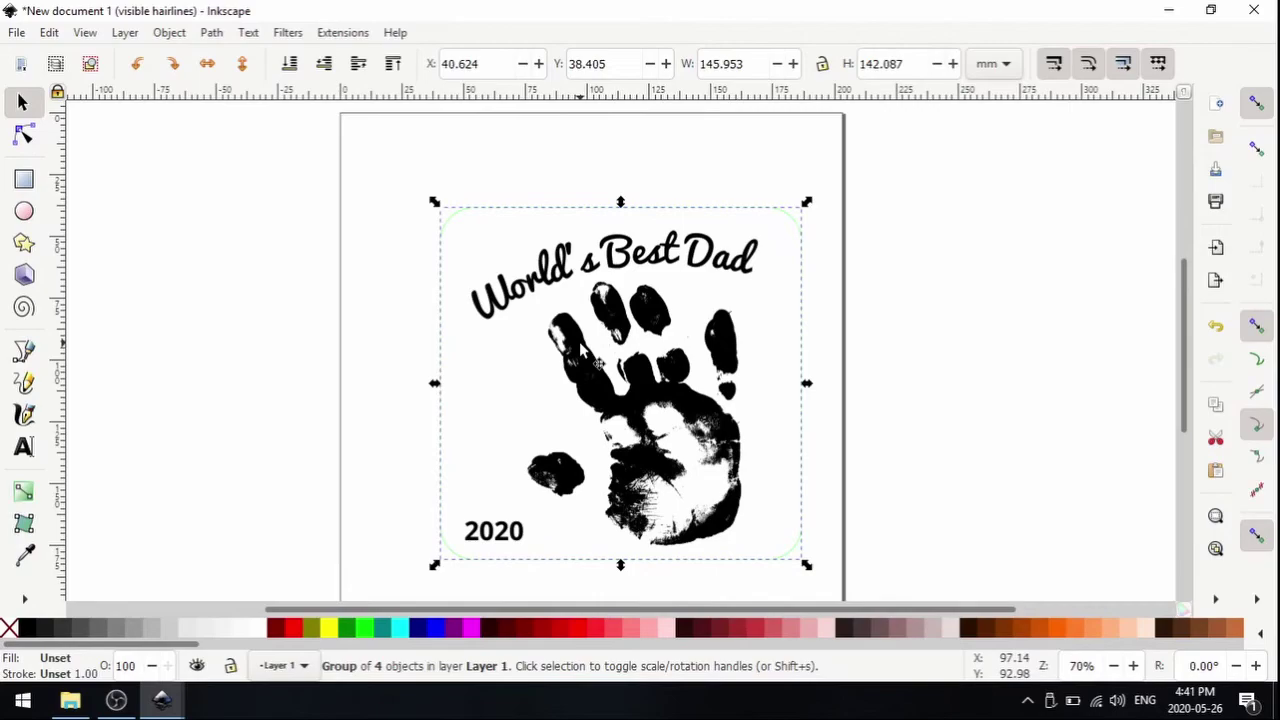
{"action": "left_click_drag", "start_coordinate": [565, 345], "coordinate": [480, 256]}
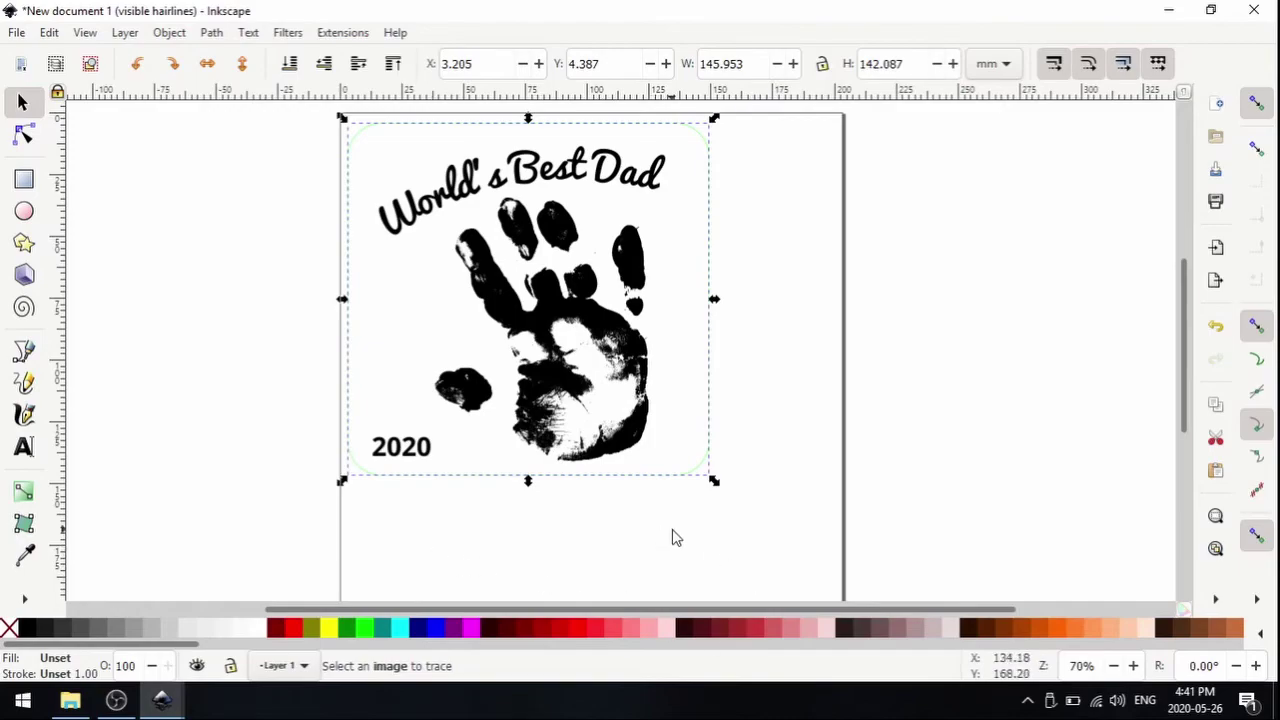
In Document Properties, expand Resize page to content and fit the page to the drawing.
{"action": "left_click", "coordinate": [16, 32]}
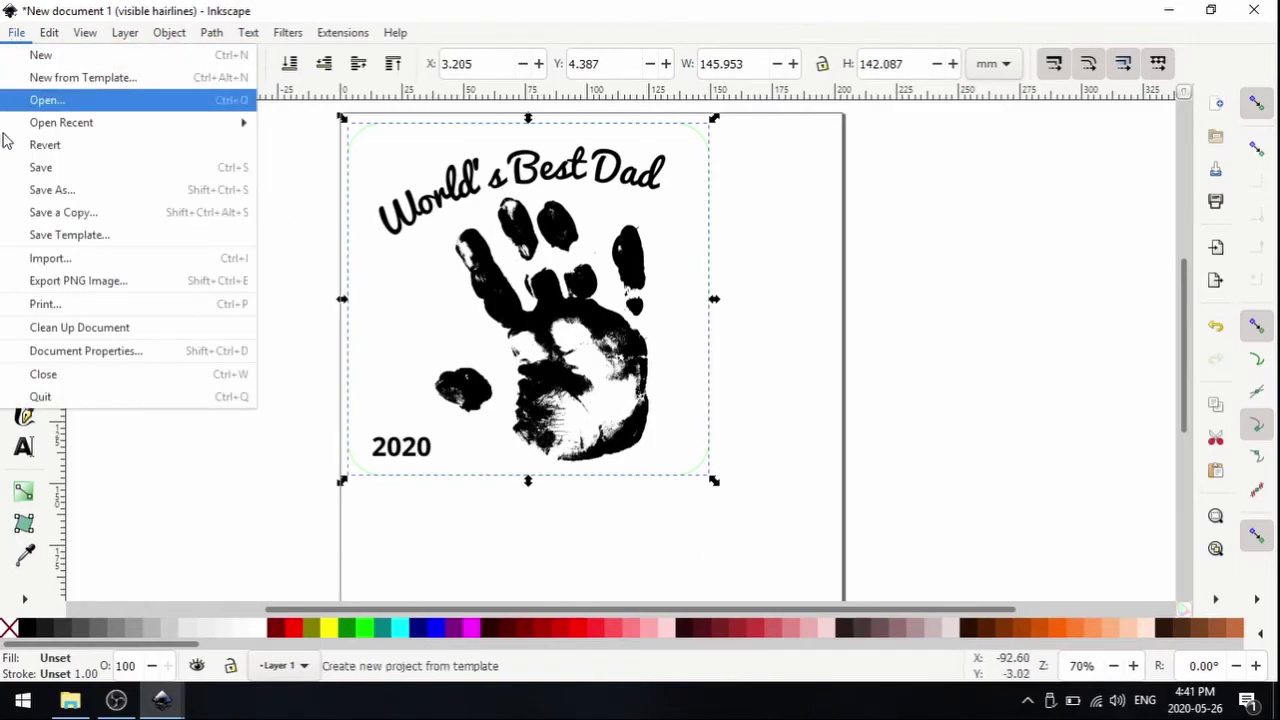
{"action": "left_click", "coordinate": [57, 351]}
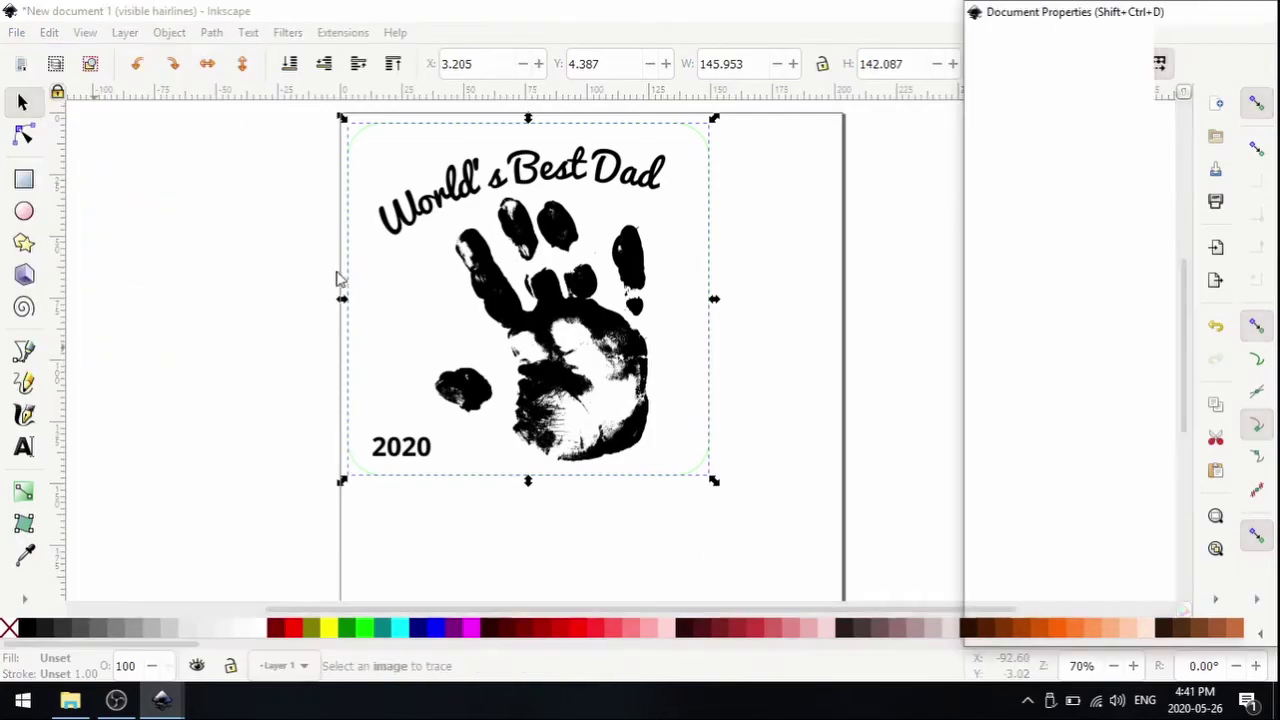
{"action": "left_click_drag", "start_coordinate": [1065, 12], "coordinate": [549, 23]}
{"action": "left_click", "coordinate": [491, 89]}
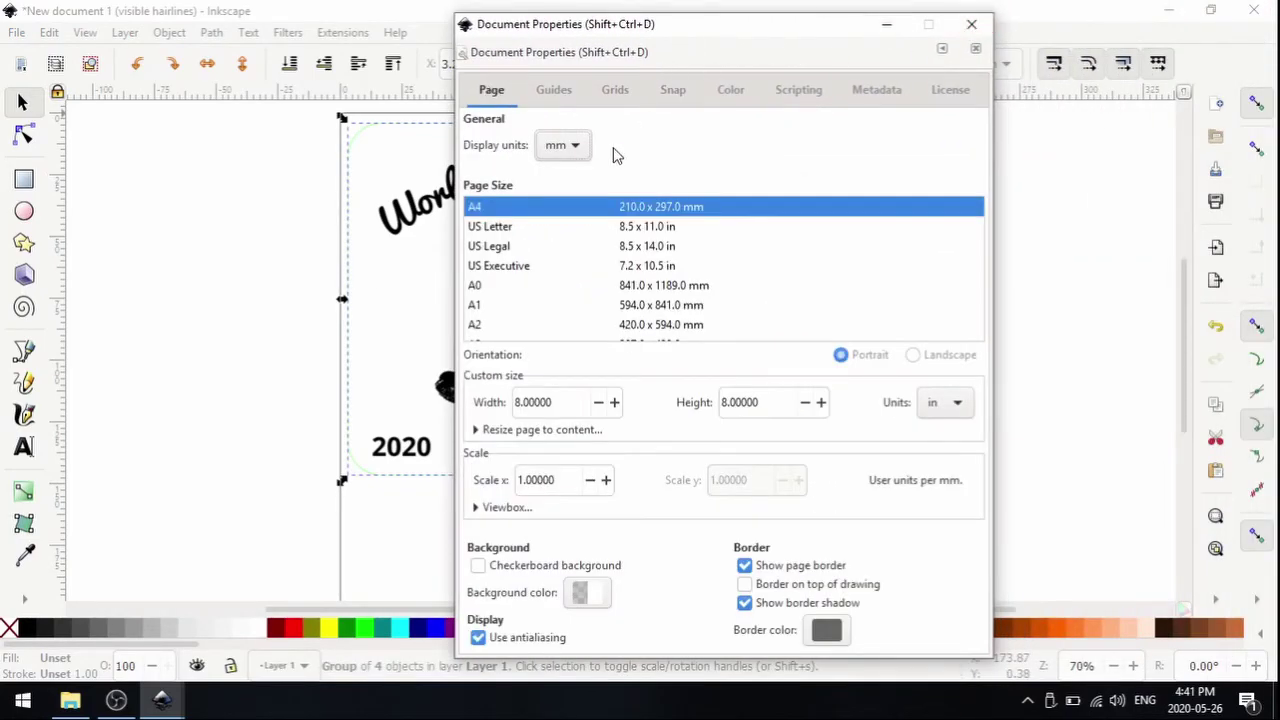
{"action": "scroll", "coordinate": [617, 283], "scroll_direction": "down", "scroll_amount": 1}
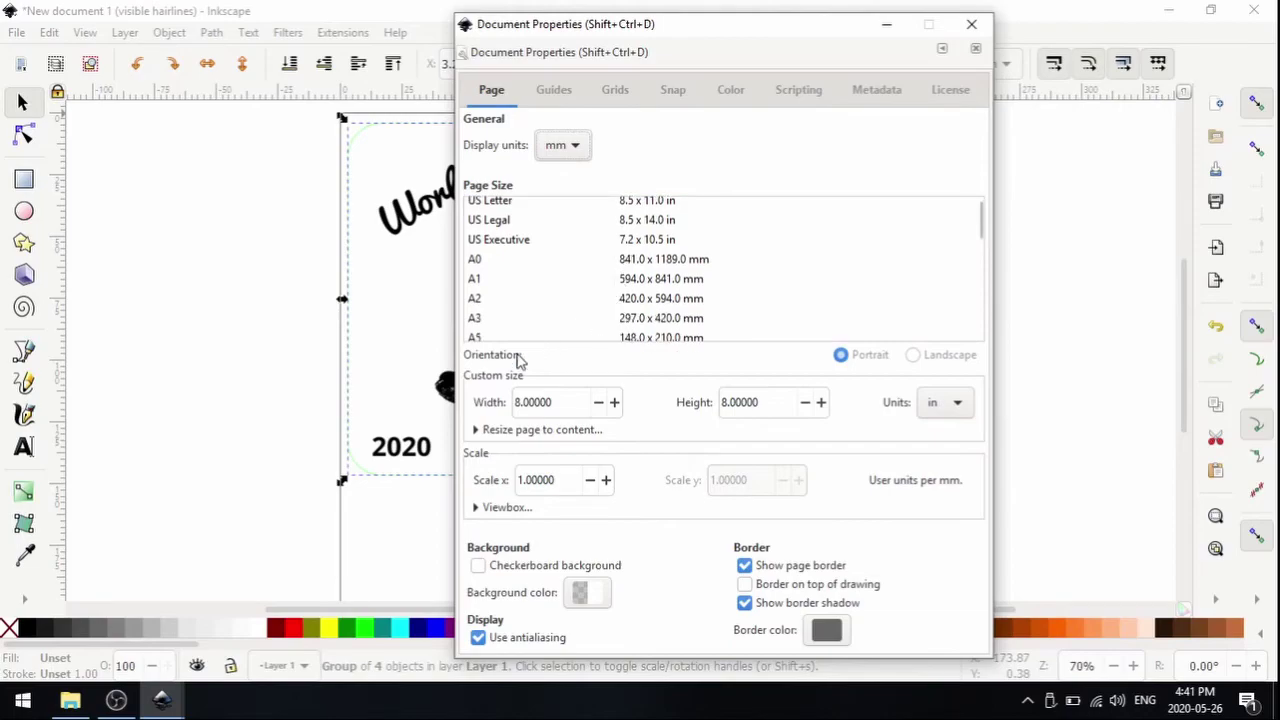
{"action": "left_click", "coordinate": [480, 430]}
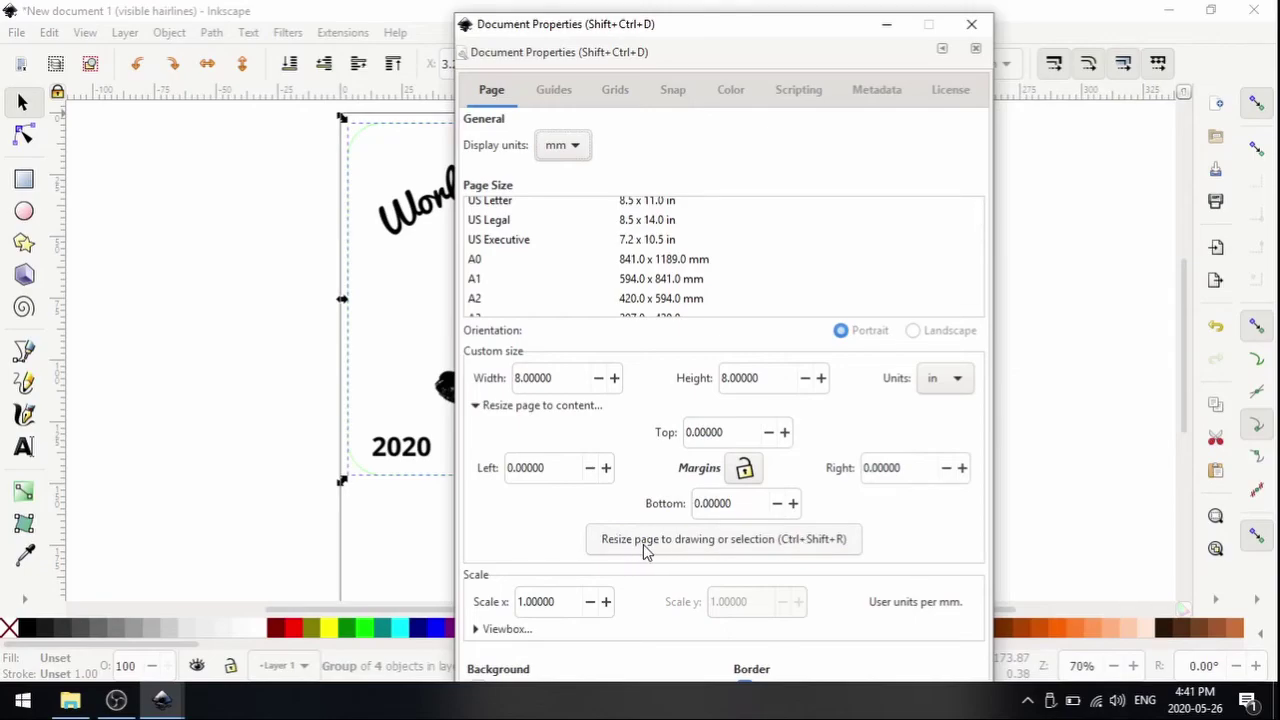
{"action": "left_click", "coordinate": [782, 546]}
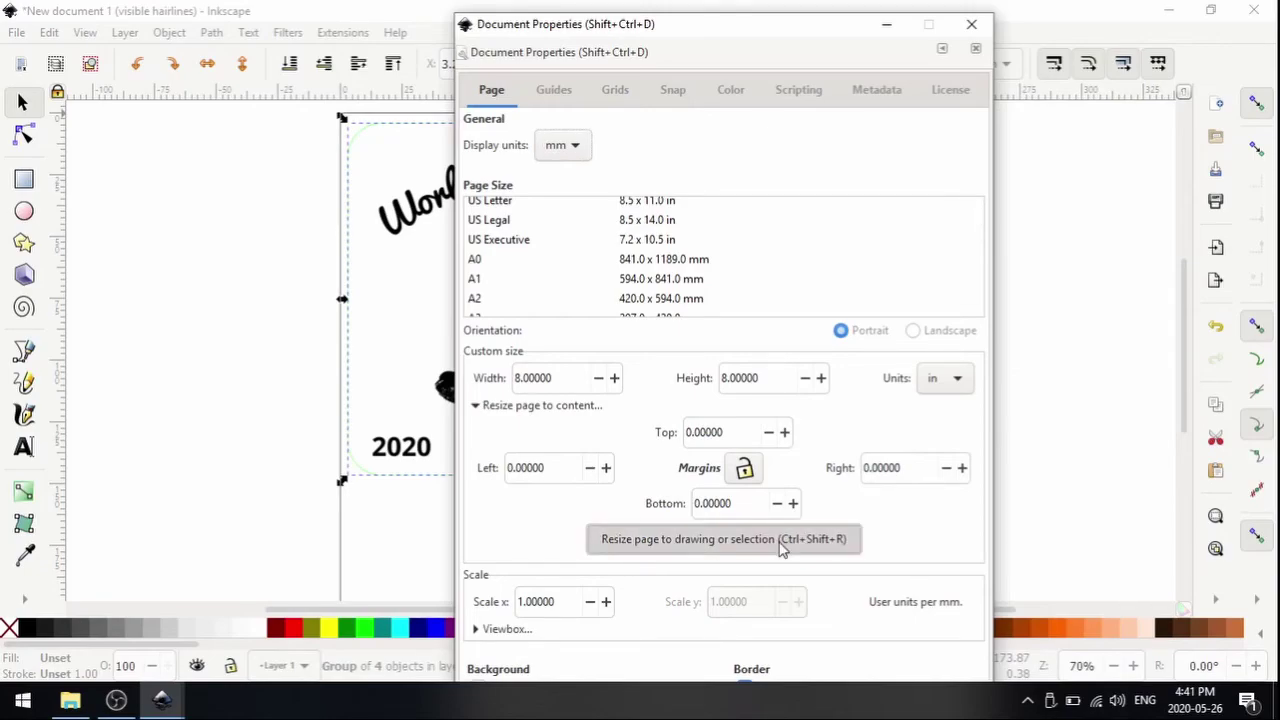
{"action": "left_click", "coordinate": [725, 548]}
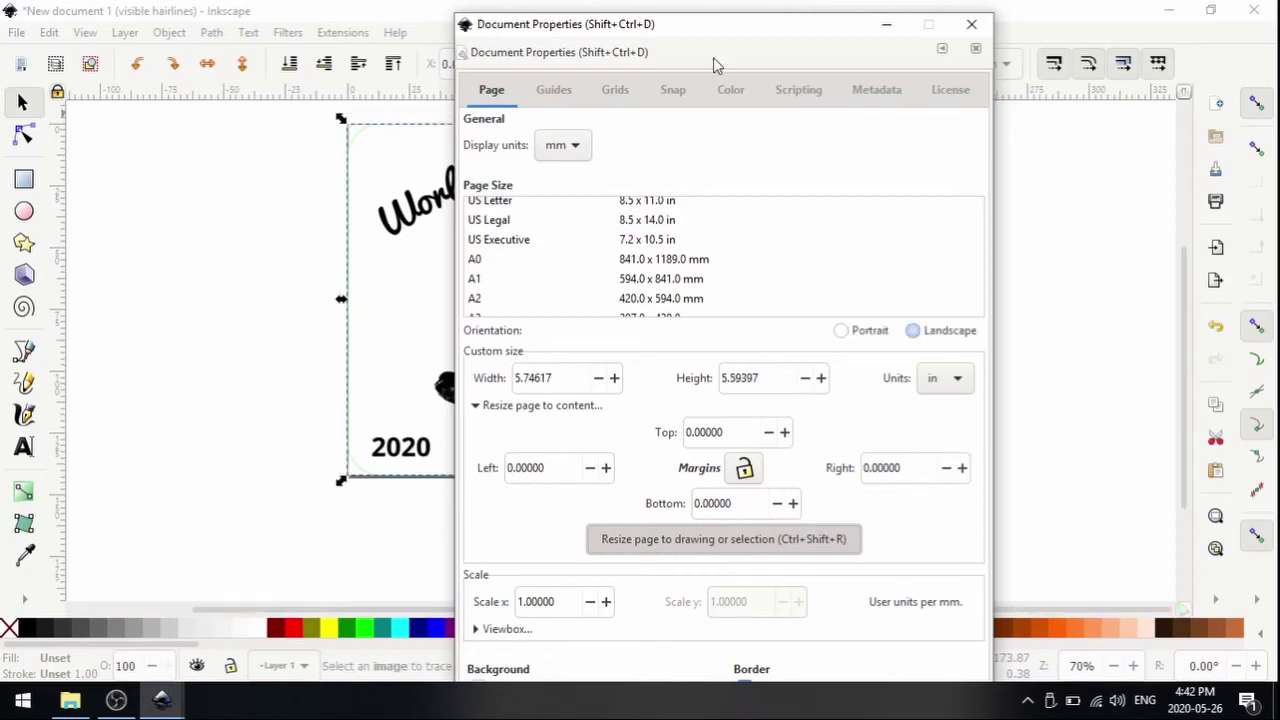
{"action": "mouse_move", "coordinate": [700, 33]}
{"action": "left_mouse_down"}
{"action": "mouse_move", "coordinate": [1022, 96]}
{"action": "mouse_move", "coordinate": [1024, 67]}
{"action": "left_mouse_up"}
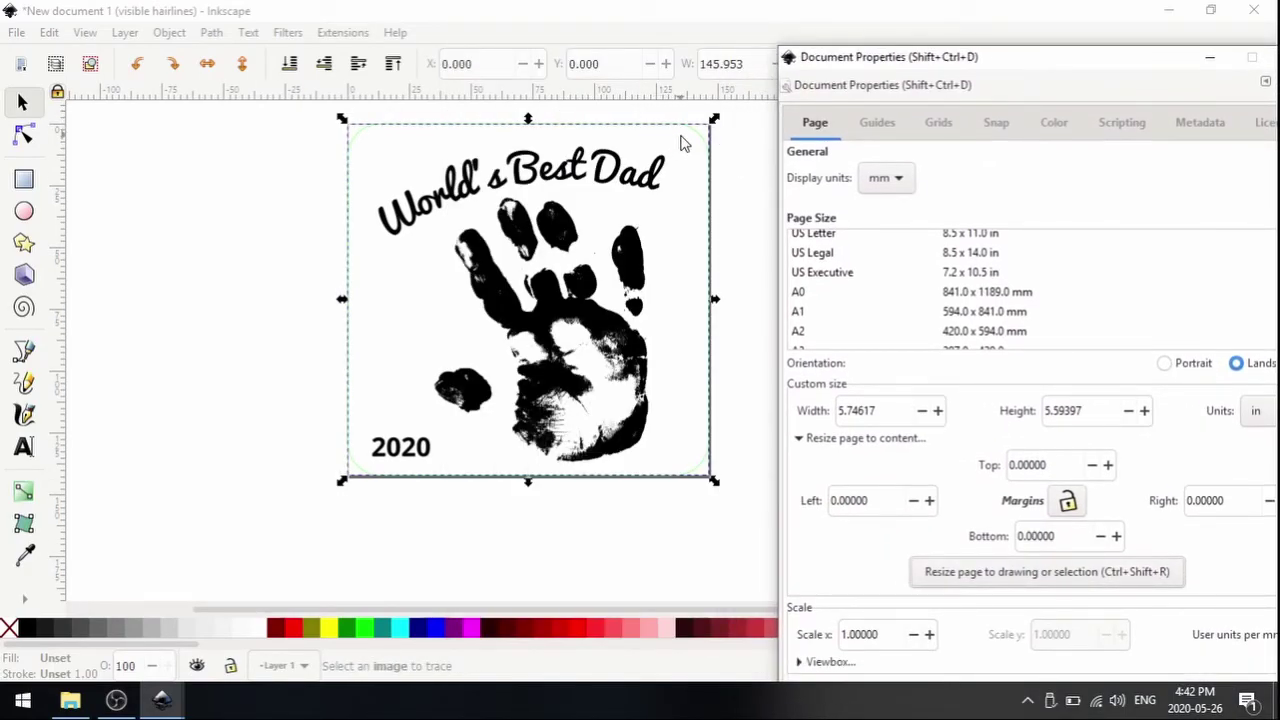
{"action": "left_click_drag", "start_coordinate": [926, 58], "coordinate": [665, 37]}
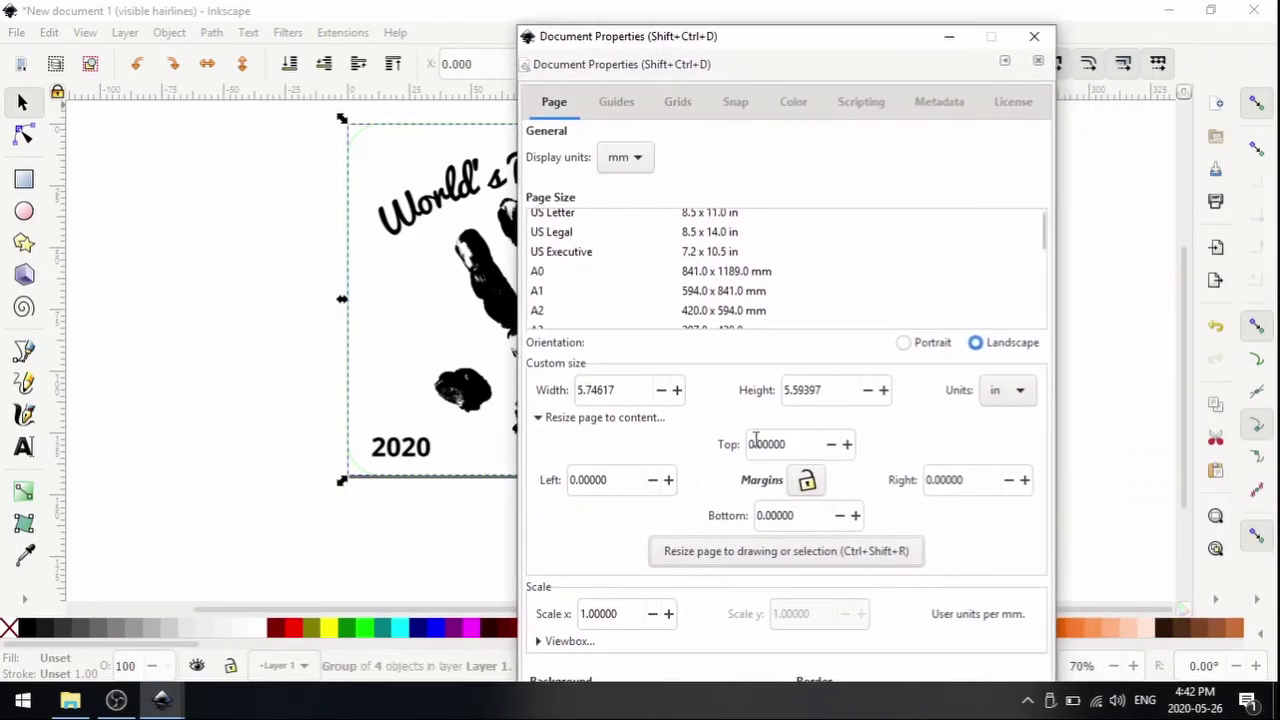
Set page units to mm, enter 1 for all four margins, and refit the page to the drawing.
{"action": "left_click", "coordinate": [1009, 394]}
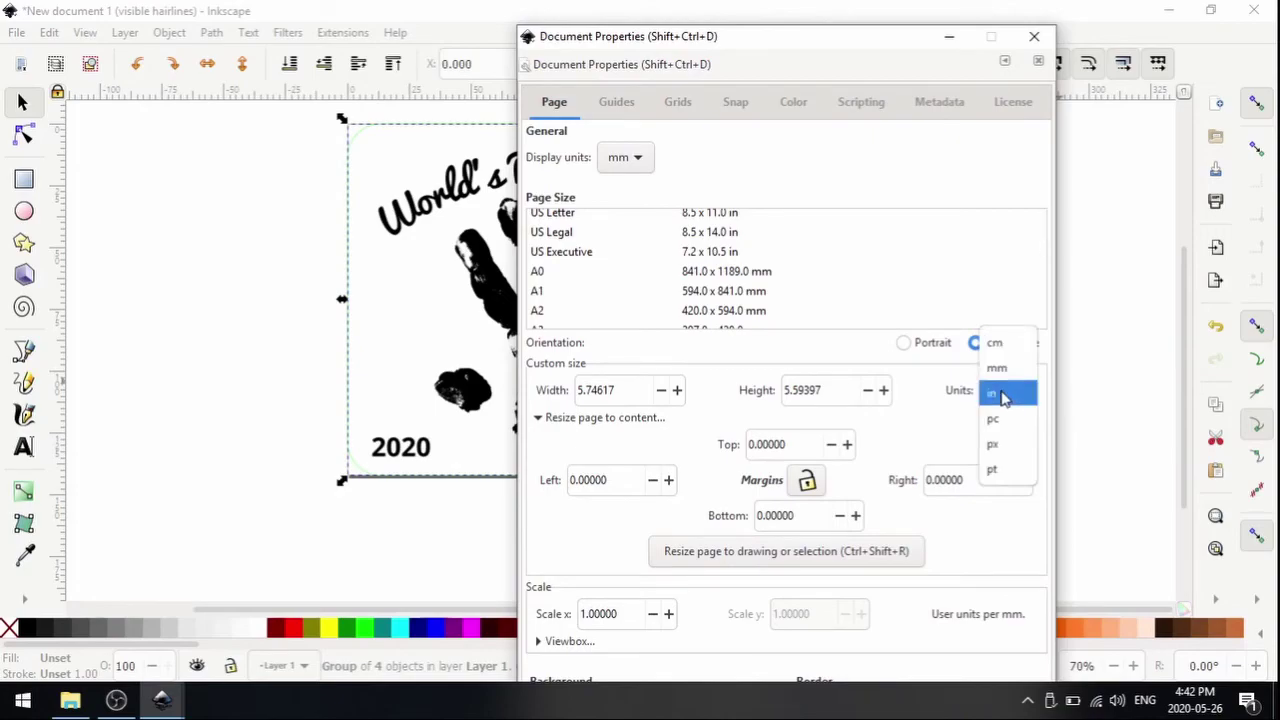
{"action": "left_click", "coordinate": [1006, 393]}
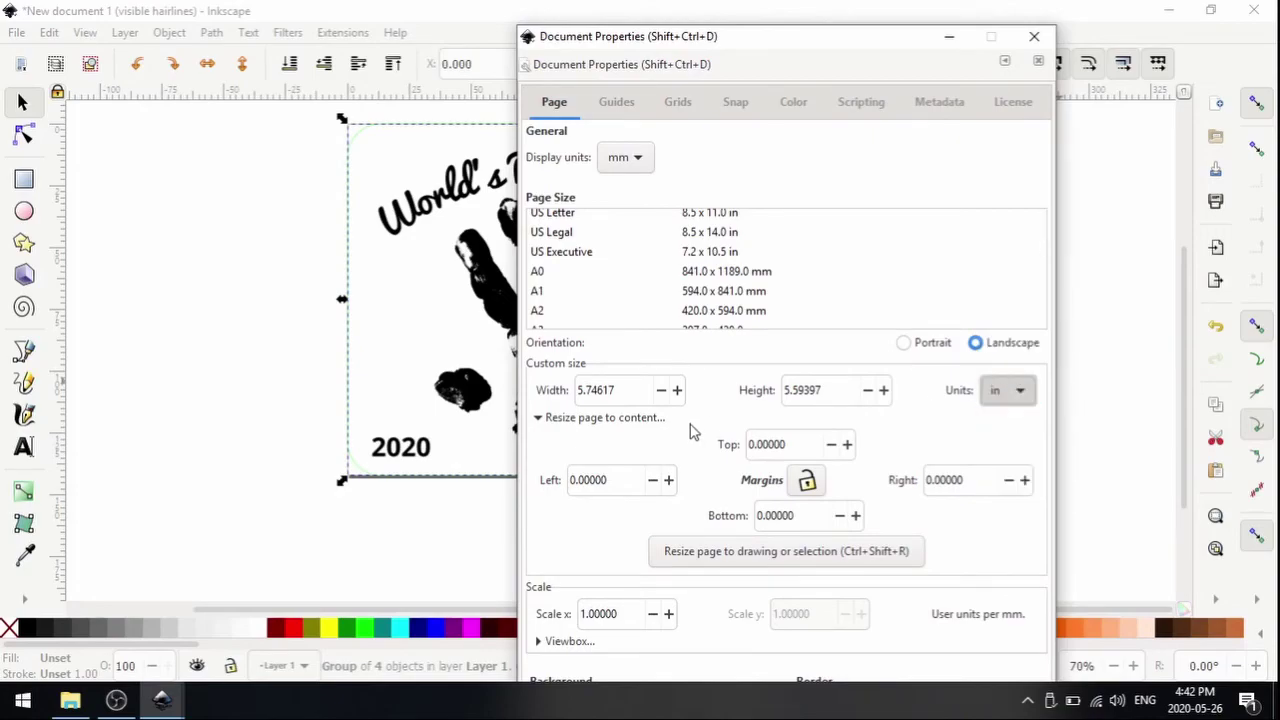
{"action": "left_click", "coordinate": [802, 442]}
{"action": "left_click_drag", "start_coordinate": [802, 444], "coordinate": [705, 441]}
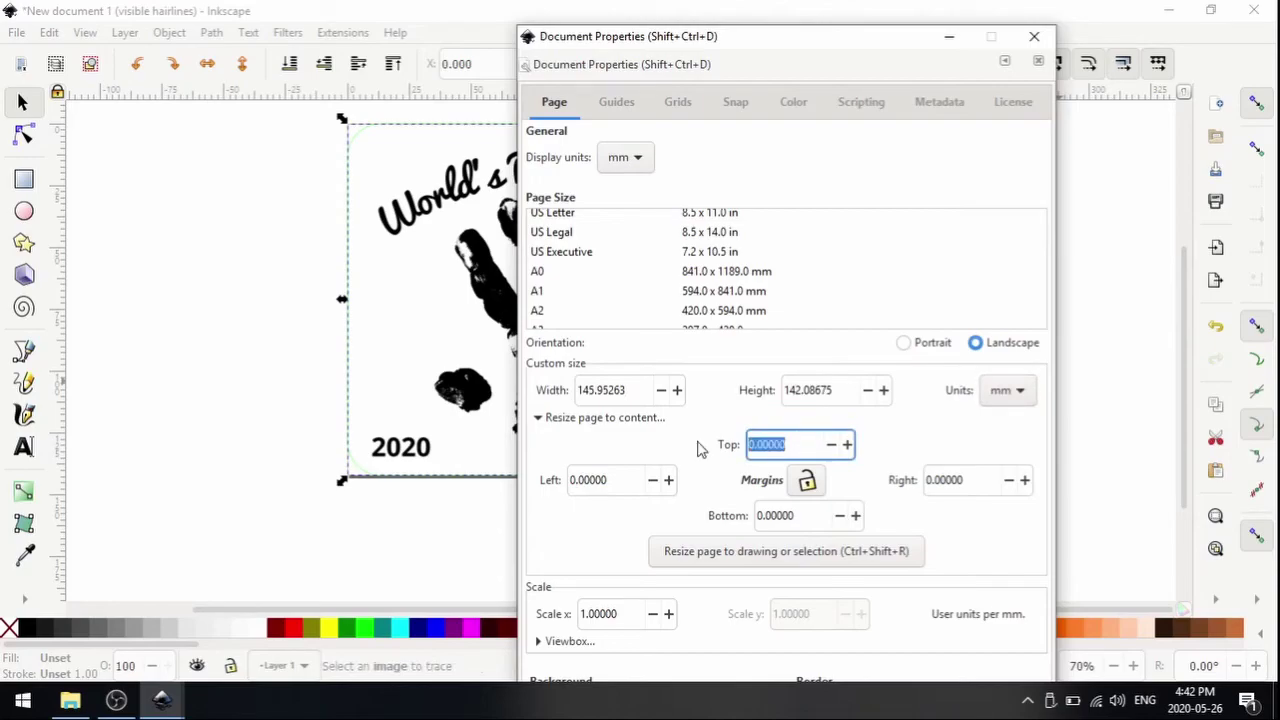
{"action": "type", "text": "1"}
{"action": "left_click", "coordinate": [616, 474]}
{"action": "type", "text": "1"}
{"action": "left_click", "coordinate": [960, 486]}
{"action": "left_click_drag", "start_coordinate": [977, 486], "coordinate": [911, 479]}
{"action": "type", "text": "1"}
{"action": "key", "text": "Tab"}
{"action": "type", "text": "1"}
{"action": "left_click", "coordinate": [731, 560]}
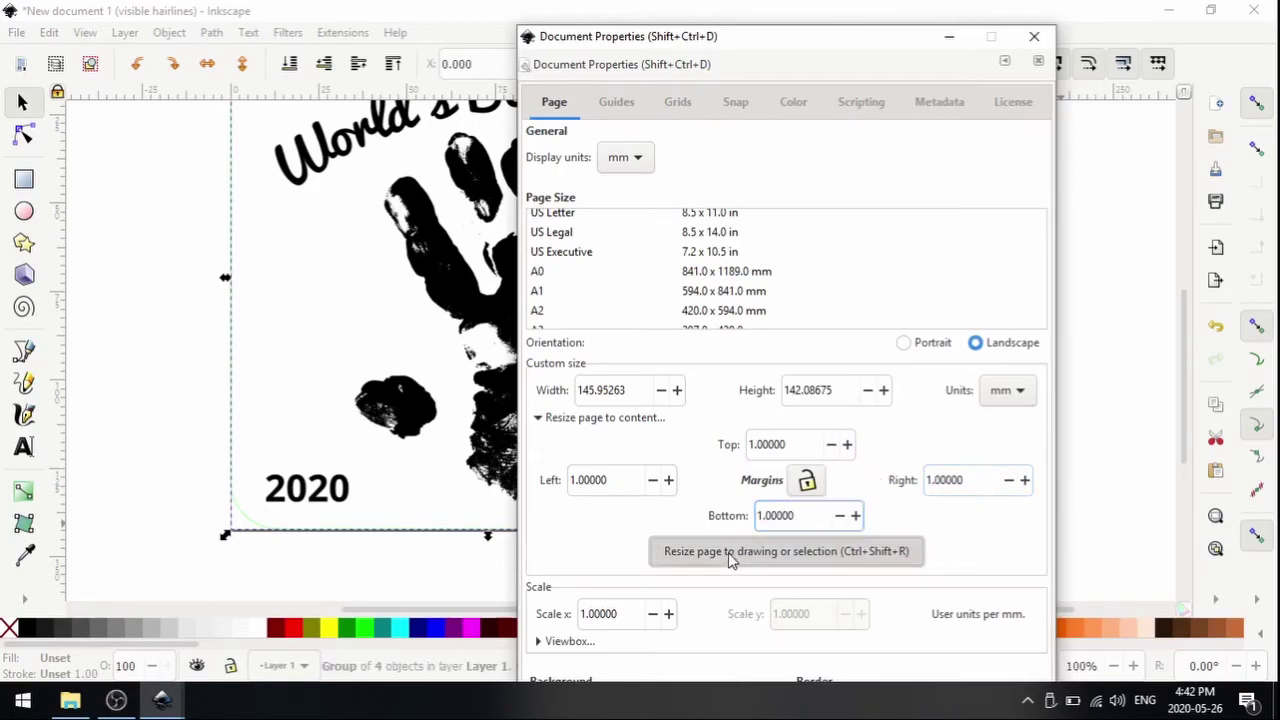
{"action": "left_click", "coordinate": [285, 583]}
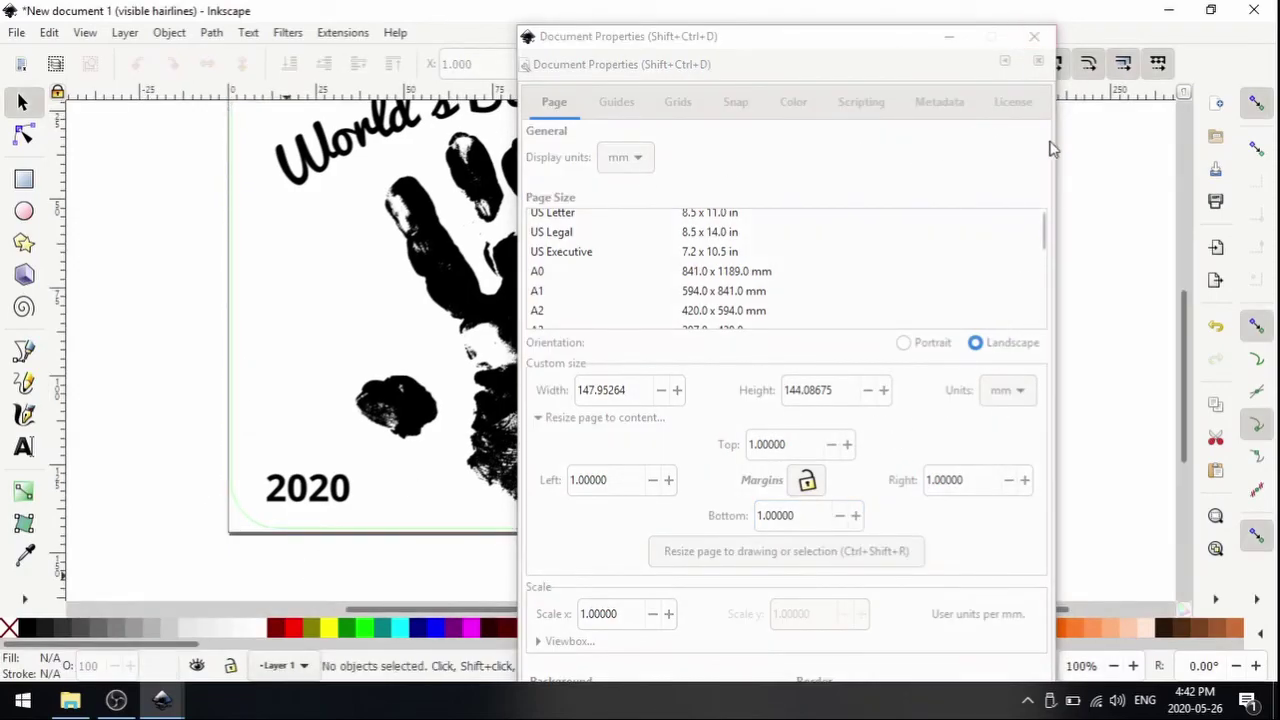
{"action": "left_click", "coordinate": [1034, 36]}
Save the drawing to the Desktop as handprints2.svg.
{"action": "scroll", "coordinate": [740, 525], "scroll_direction": "up", "scroll_amount": 2}
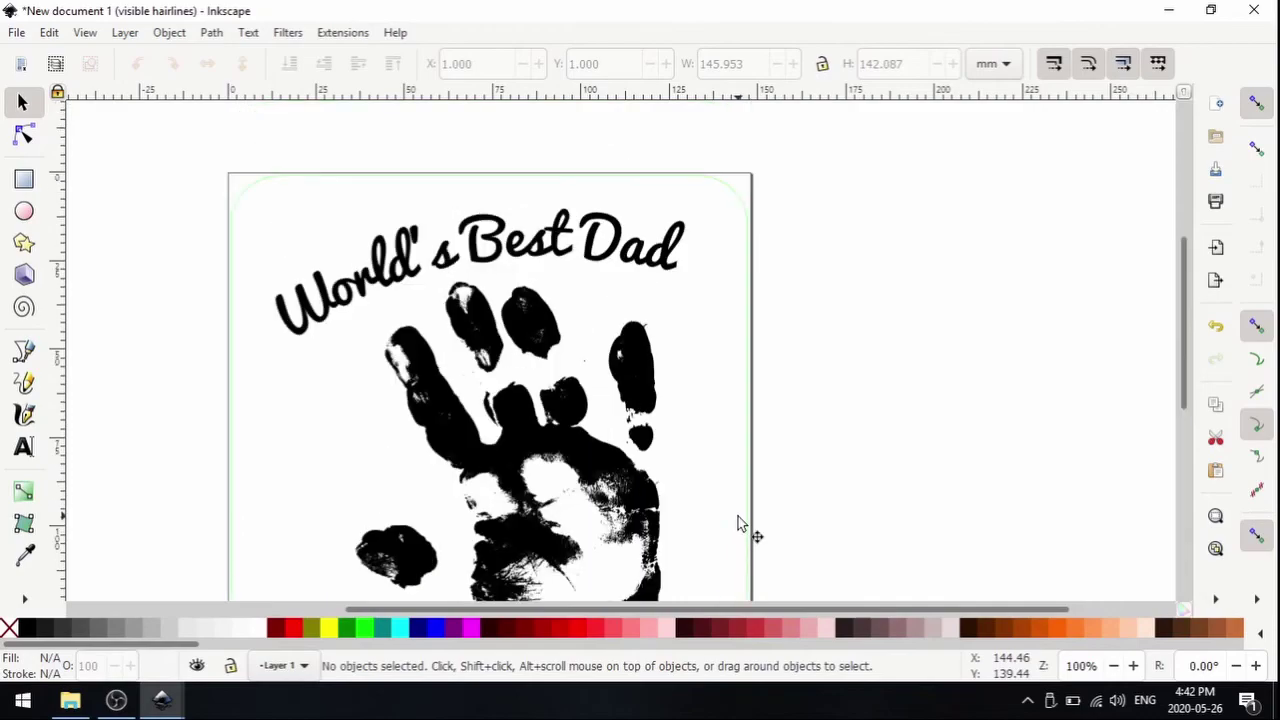
{"action": "scroll", "coordinate": [660, 443], "scroll_direction": "down", "scroll_amount": 1, "text": "ctrl"}
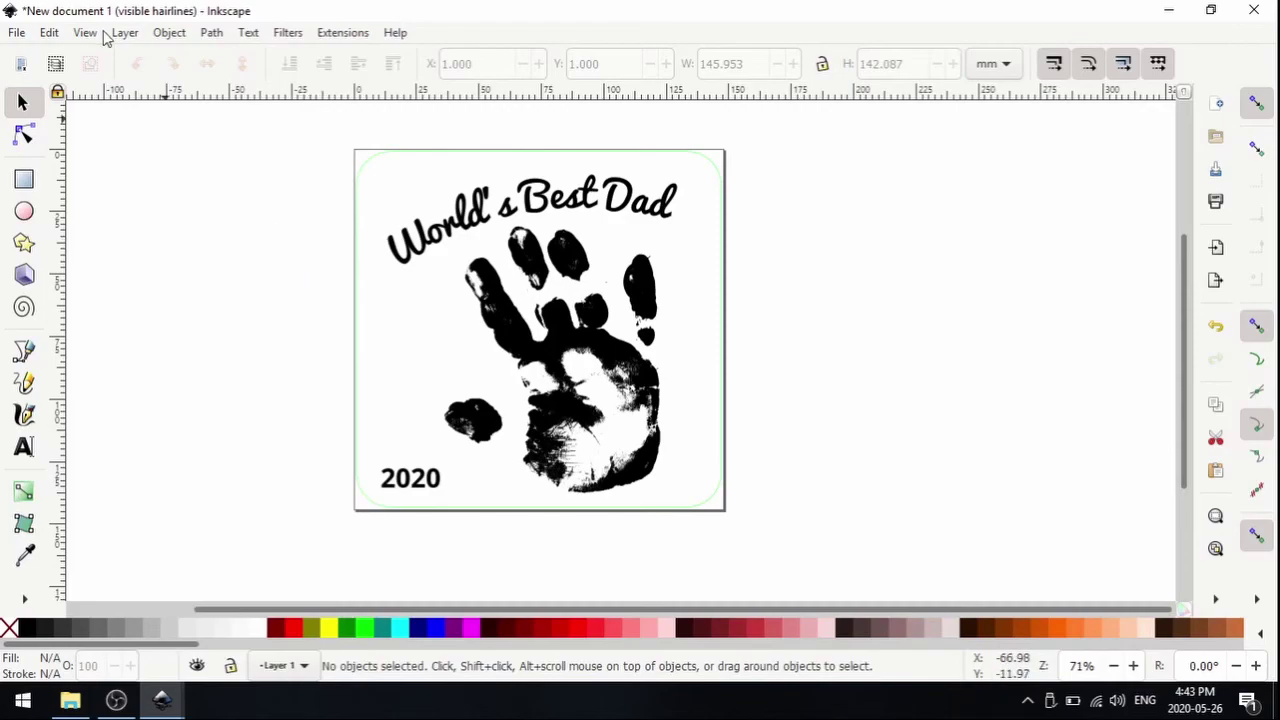
{"action": "left_click", "coordinate": [17, 36]}
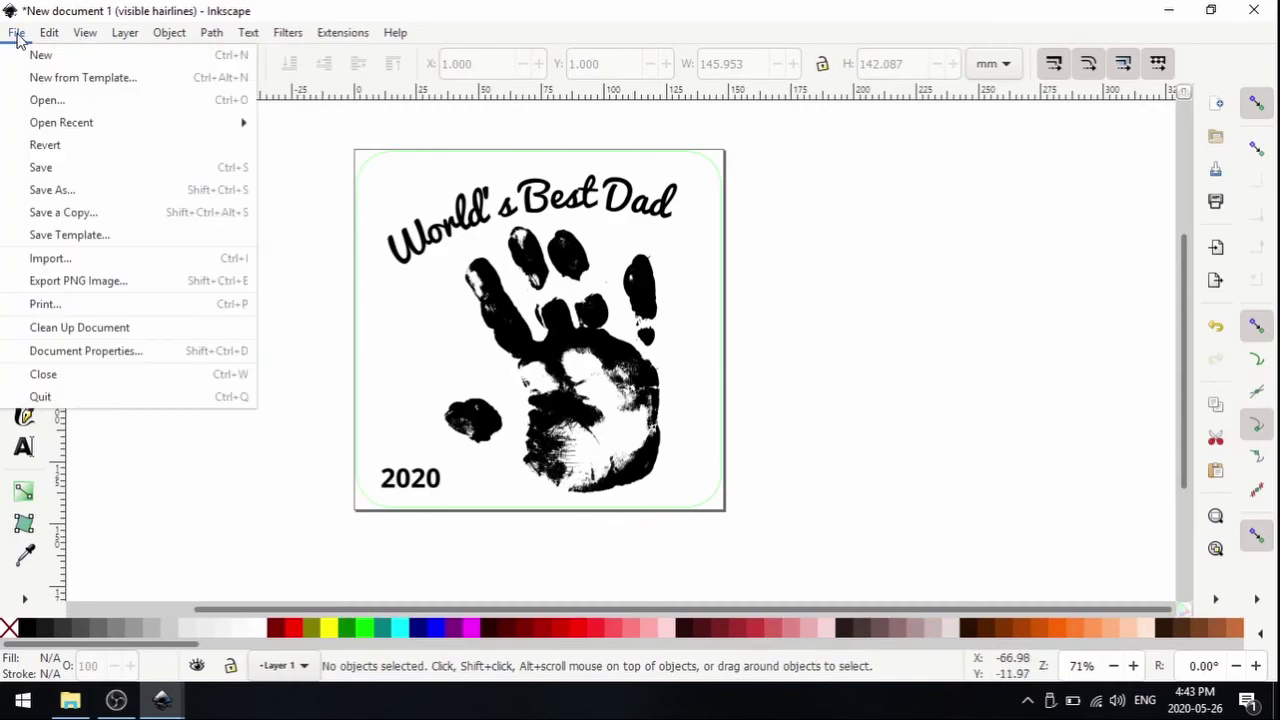
{"action": "left_click", "coordinate": [44, 167]}
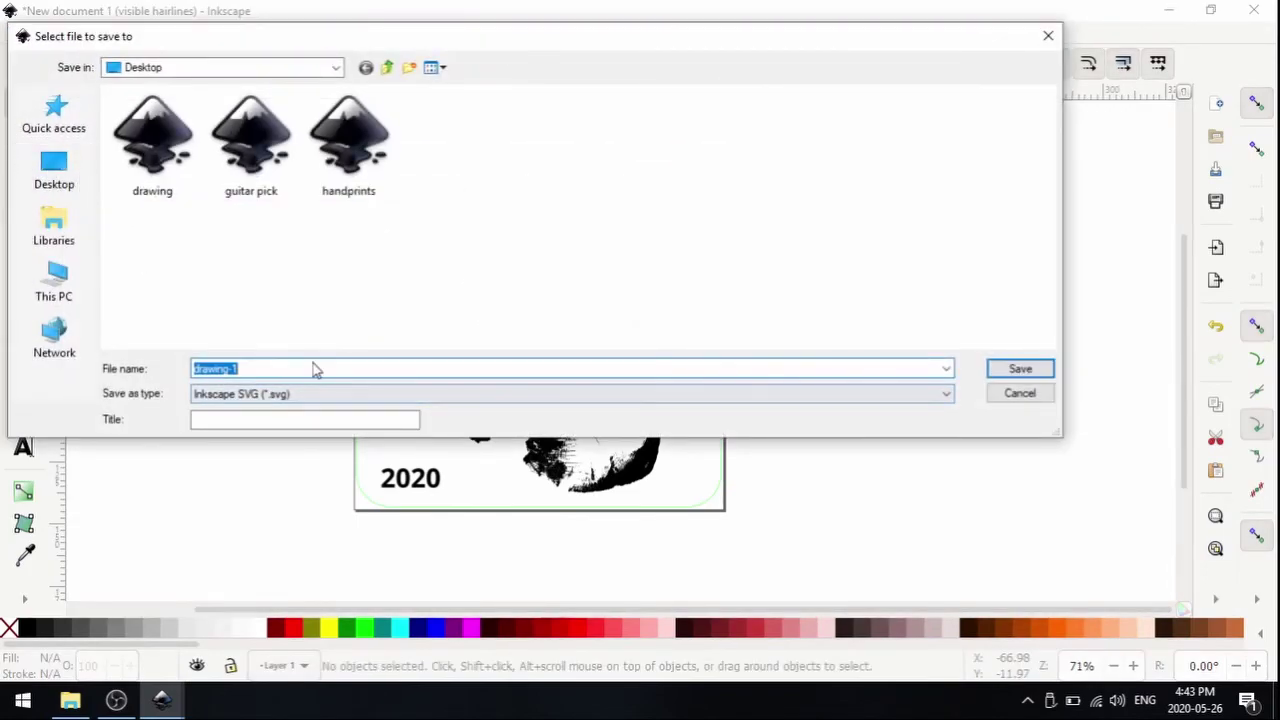
{"action": "type", "text": "hand"}
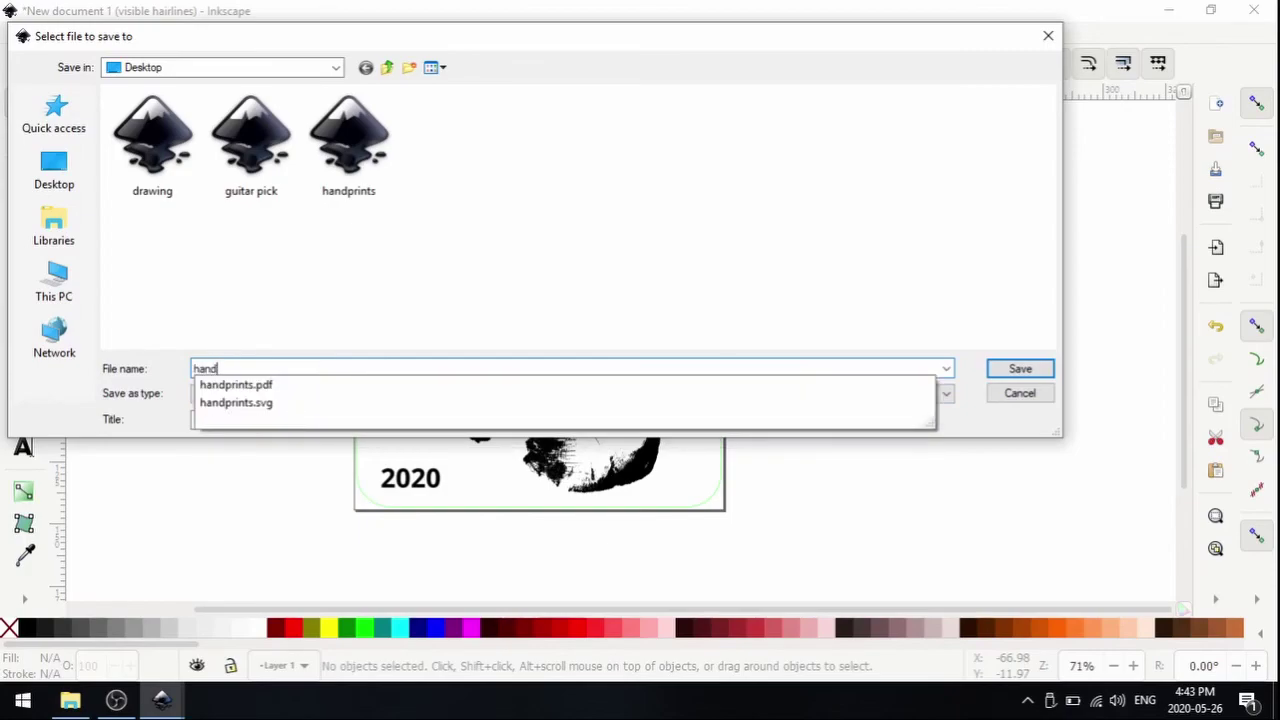
{"action": "key", "text": "Down"}
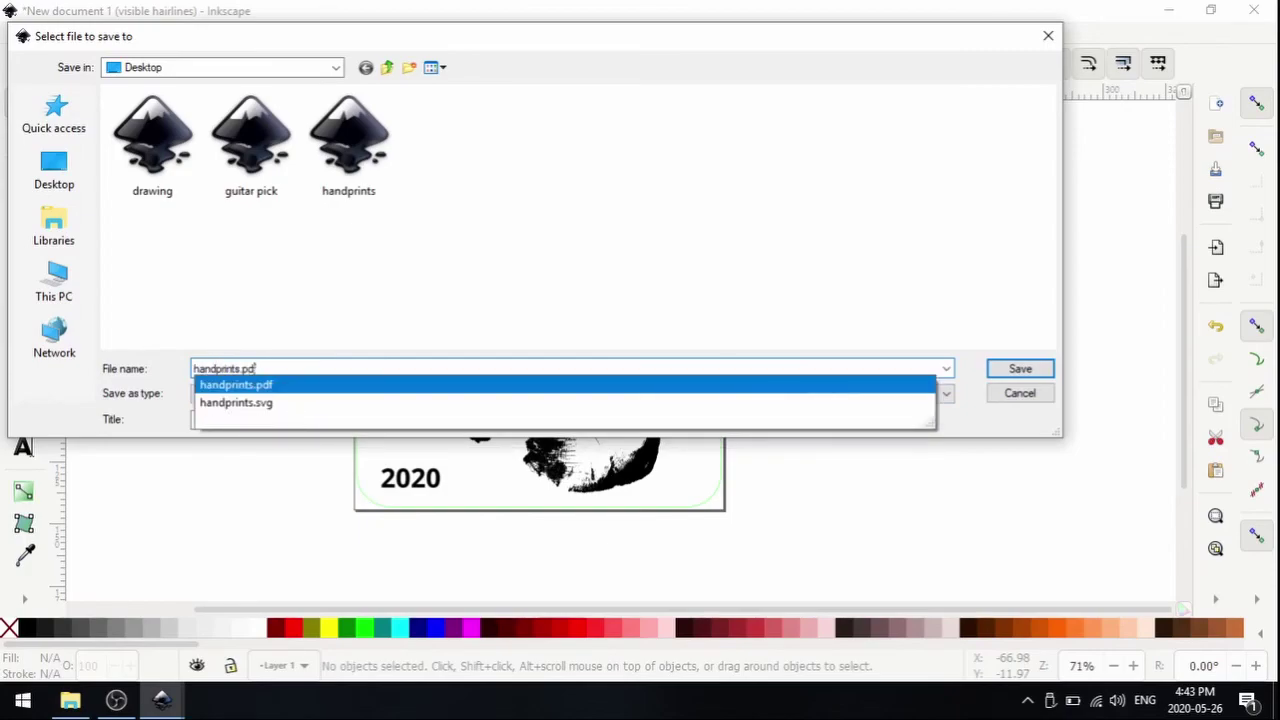
{"action": "key", "text": "BackSpace"}
{"action": "key", "text": "BackSpace"}
{"action": "key", "text": "BackSpace"}
{"action": "key", "text": "BackSpace"}
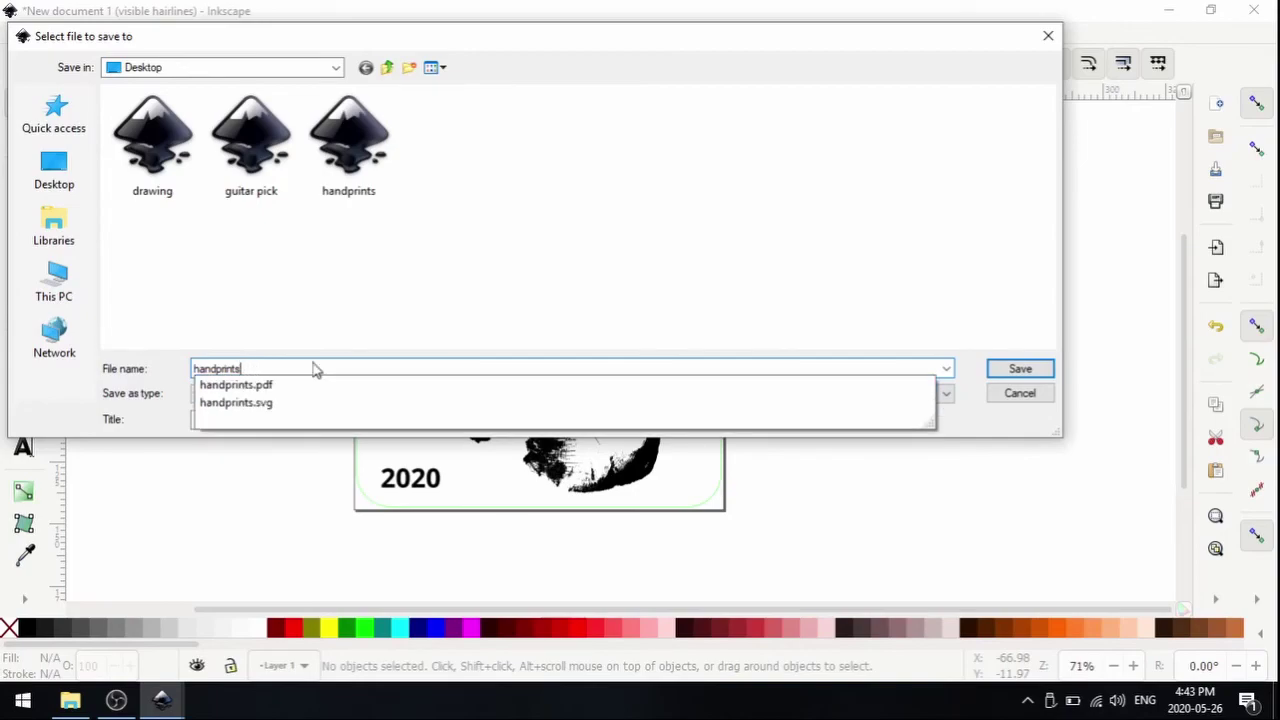
{"action": "type", "text": "2"}
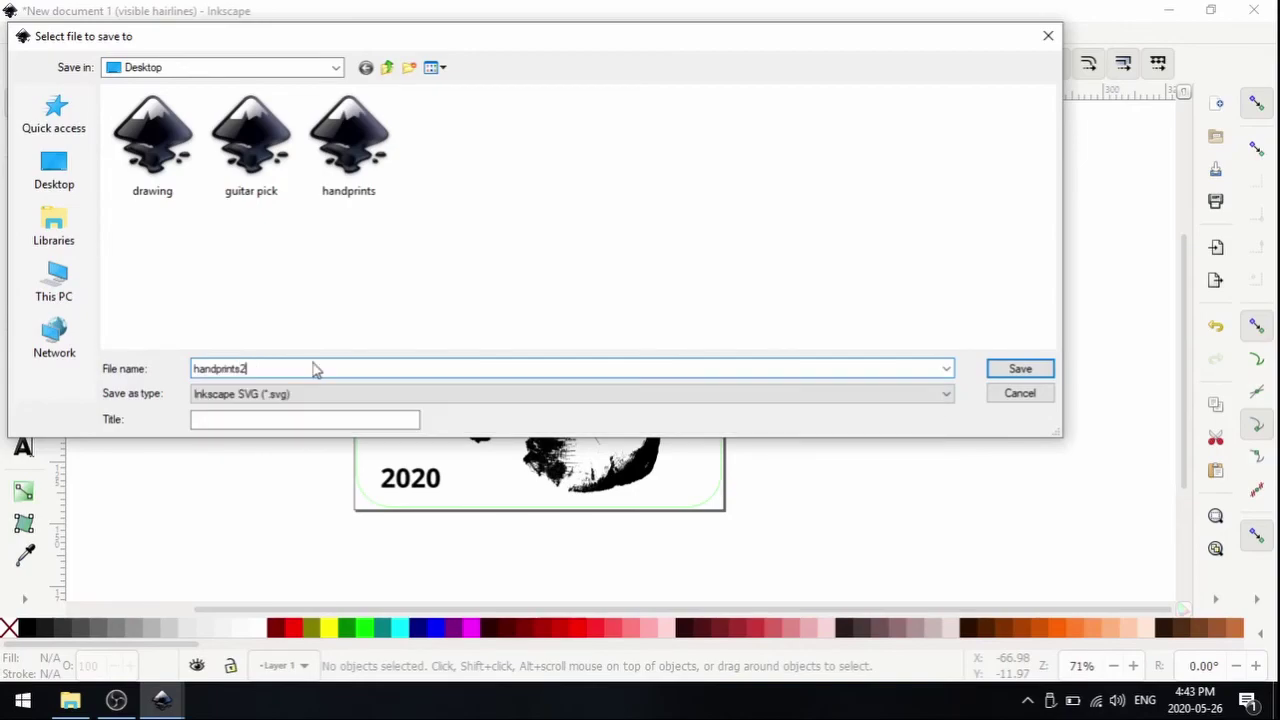
{"action": "left_click", "coordinate": [1019, 369]}
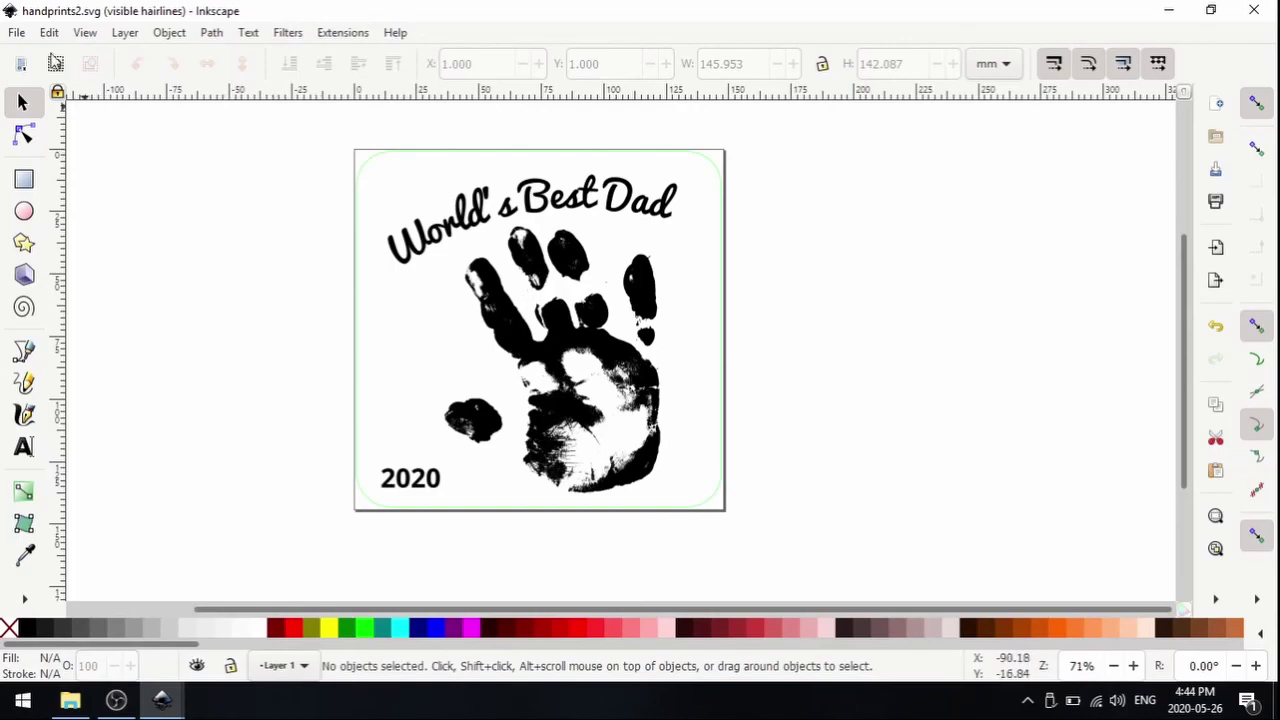
Save a copy as handprints2.pdf in Portable Document Format, accepting the default PDF options.
{"action": "left_click", "coordinate": [16, 33]}
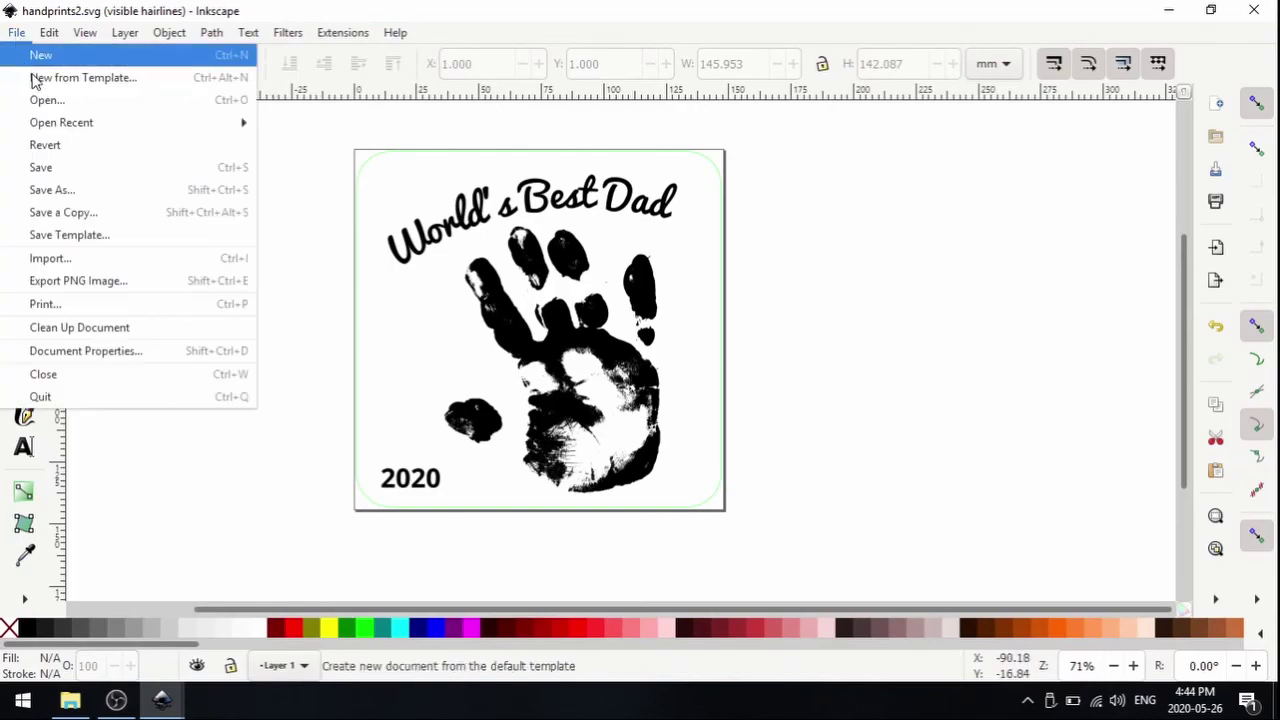
{"action": "left_click", "coordinate": [72, 190]}
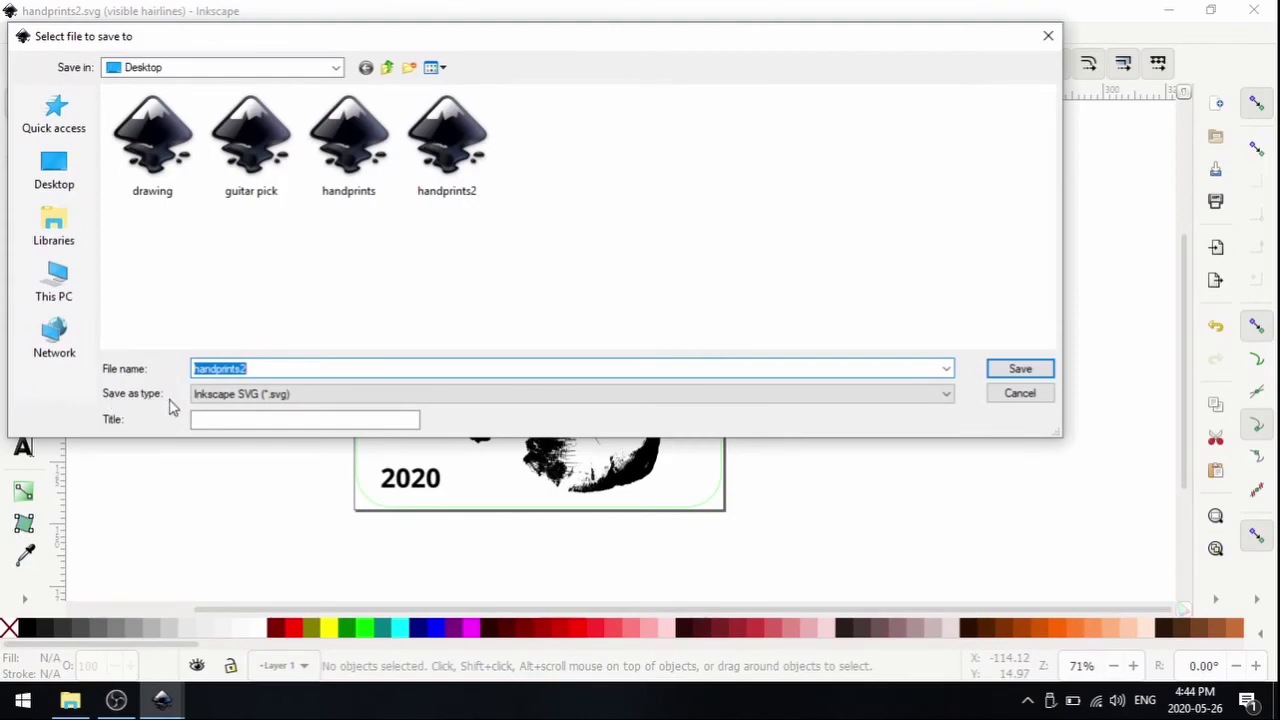
{"action": "left_click", "coordinate": [285, 396]}
{"action": "scroll", "coordinate": [272, 305], "scroll_direction": "down", "scroll_amount": 1}
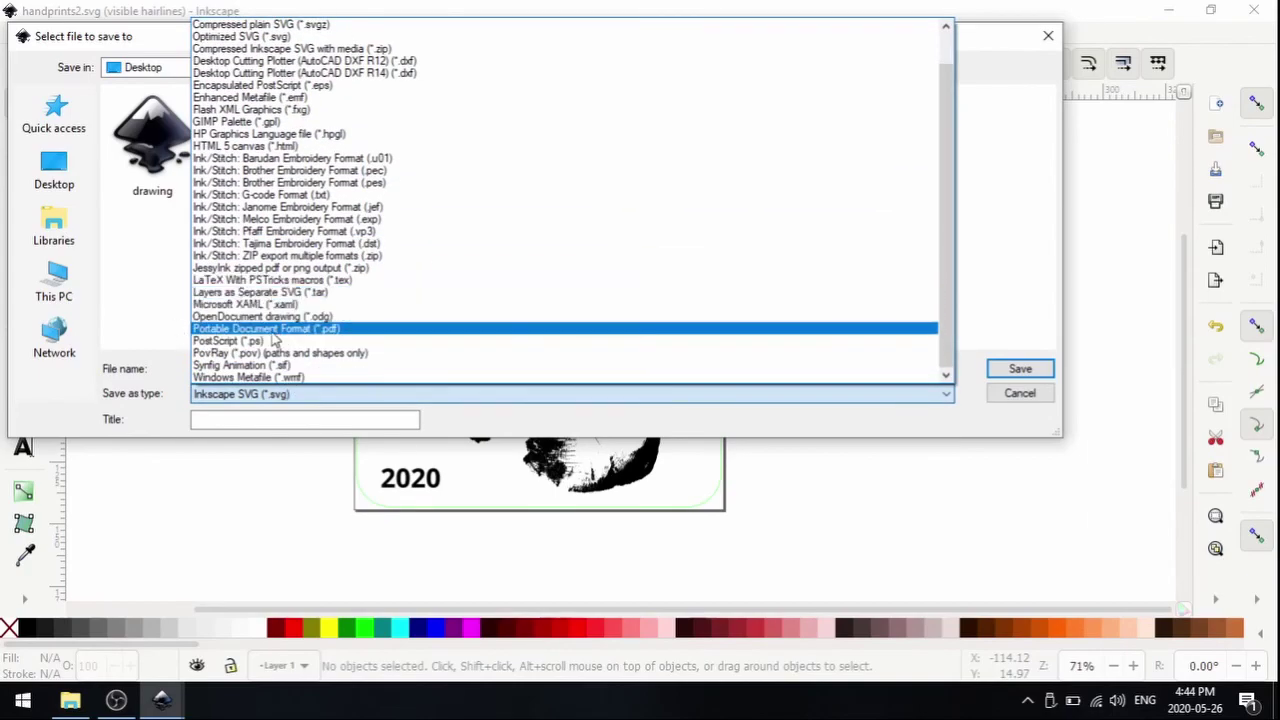
{"action": "left_click", "coordinate": [345, 338]}
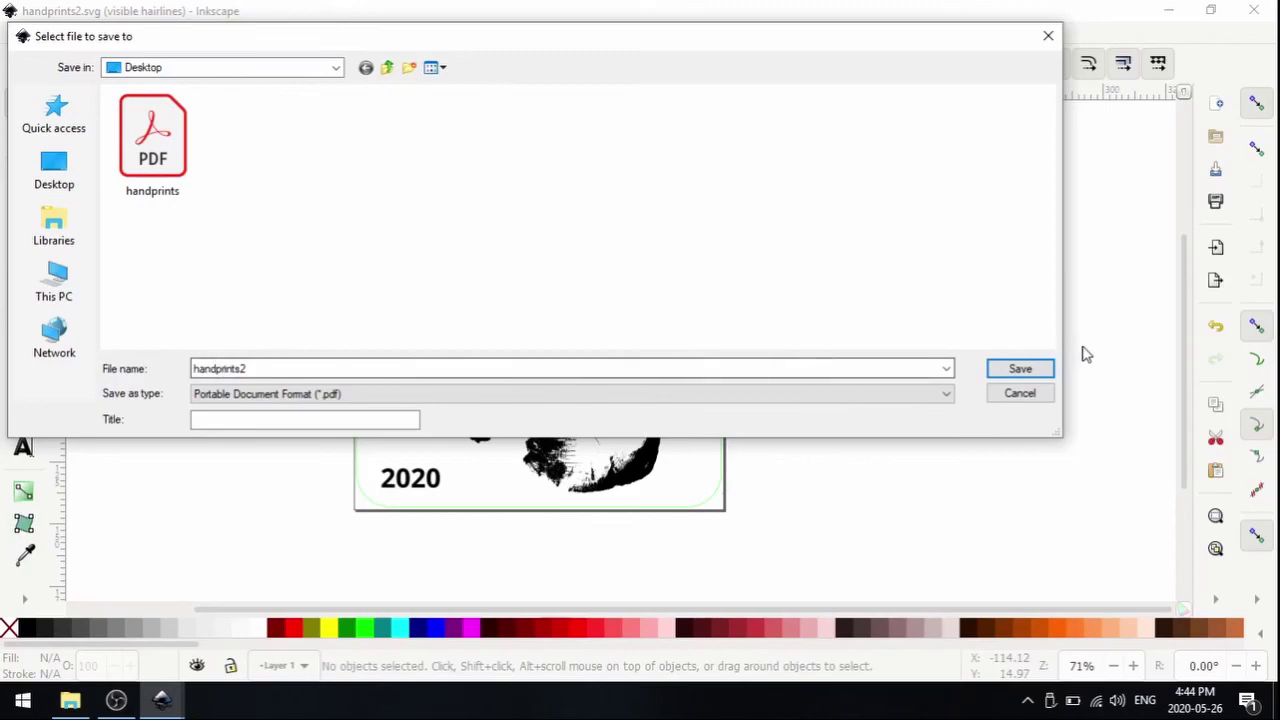
{"action": "left_click", "coordinate": [1022, 371]}
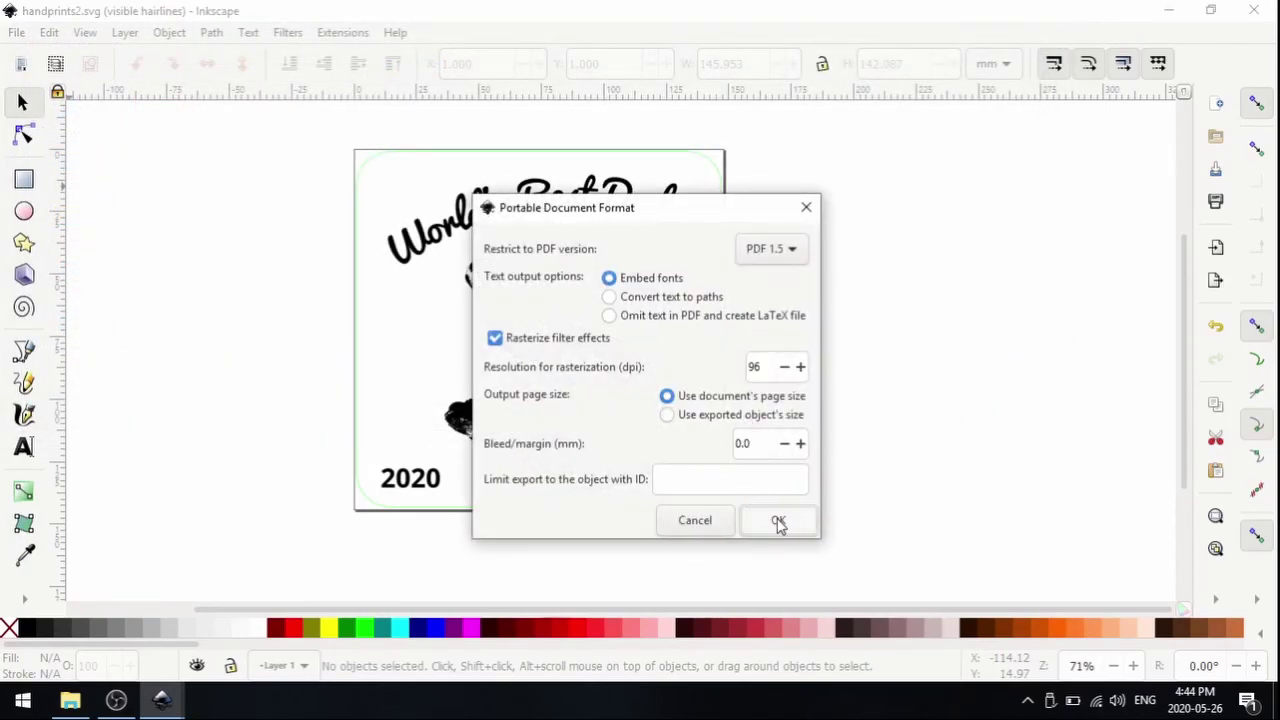
{"action": "left_click", "coordinate": [777, 520]}
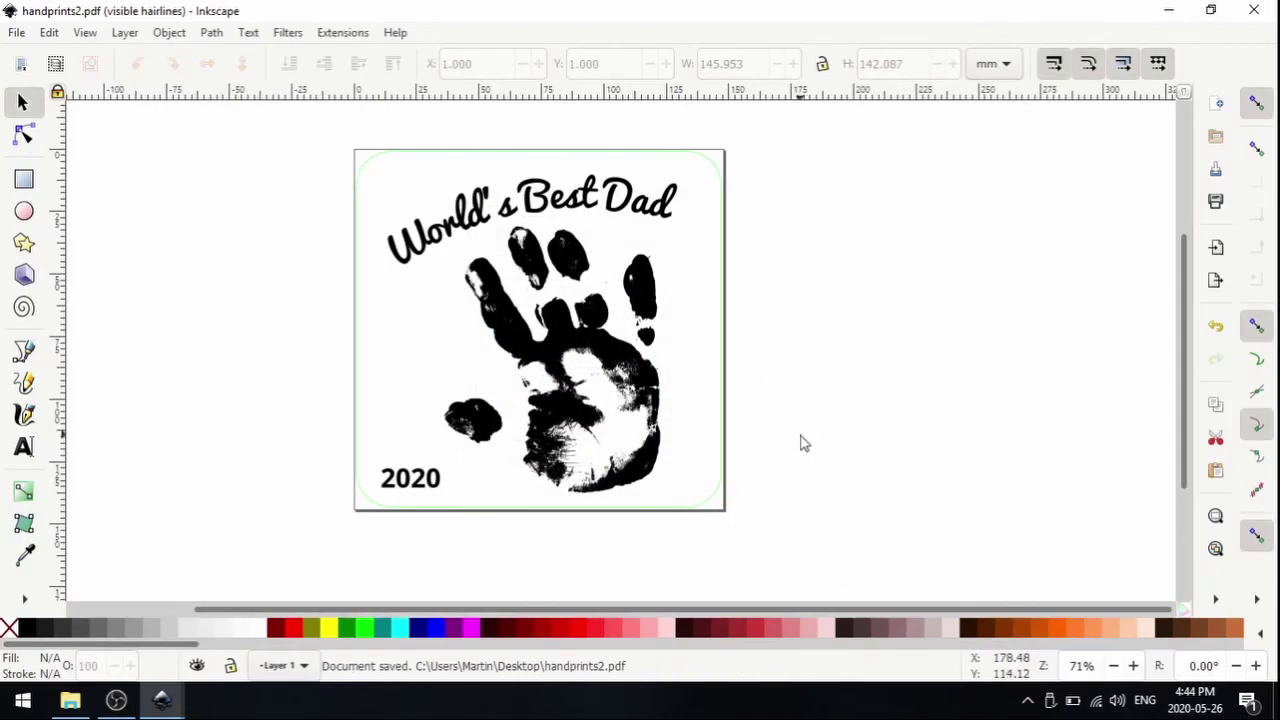